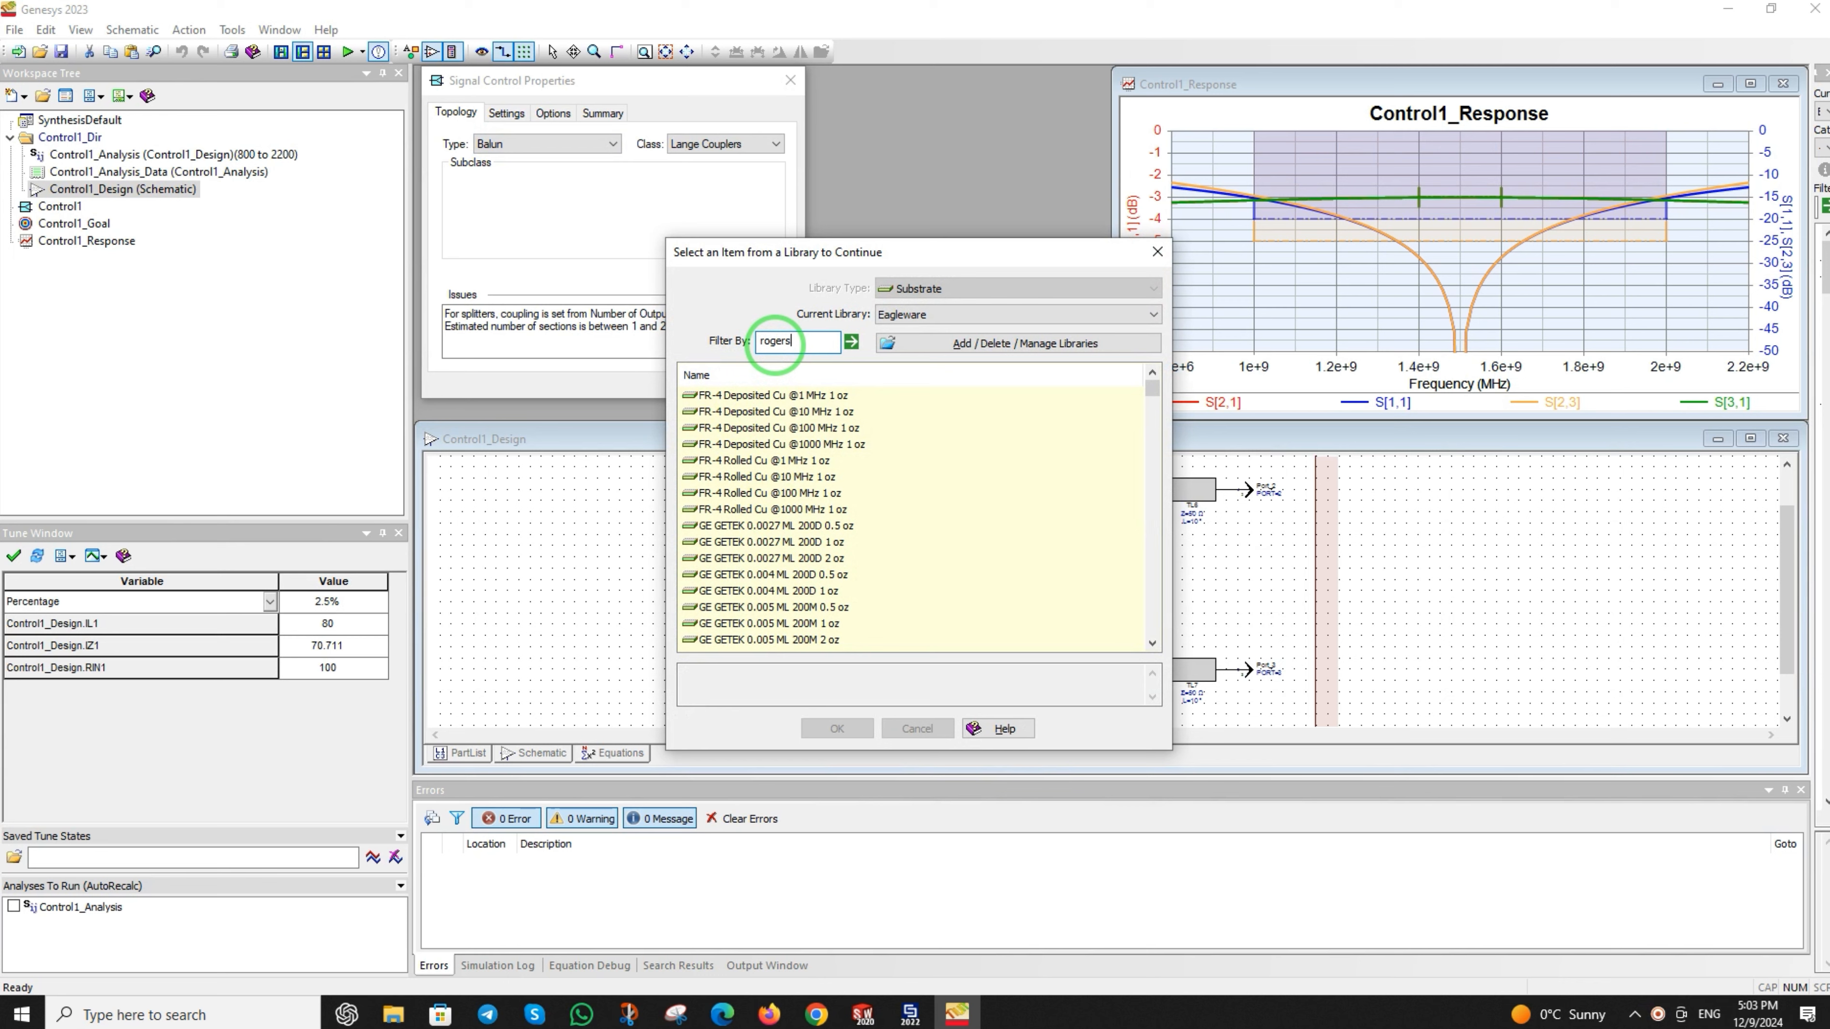
# - Filter the substrate library for "rogers" and choose Rogers RO3003 0.5 oz ED 30 mil as the substrate
pyautogui.click(848, 342)
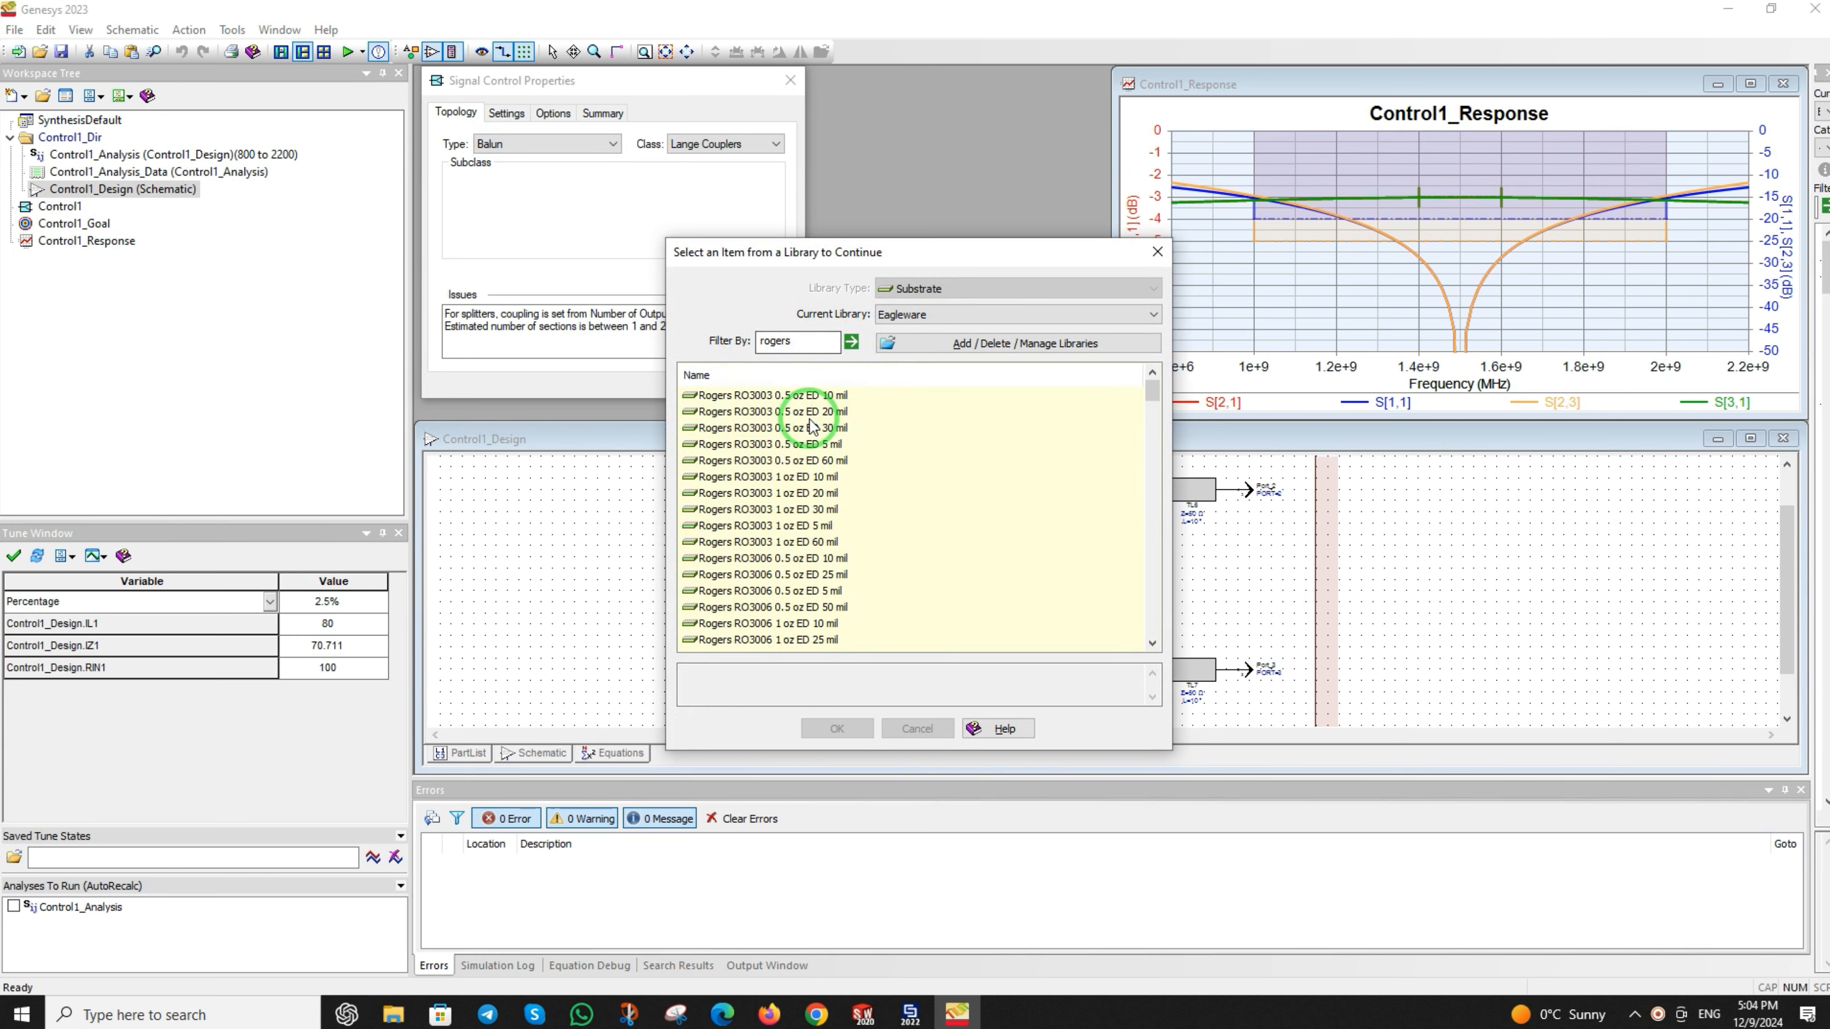
pyautogui.click(844, 430)
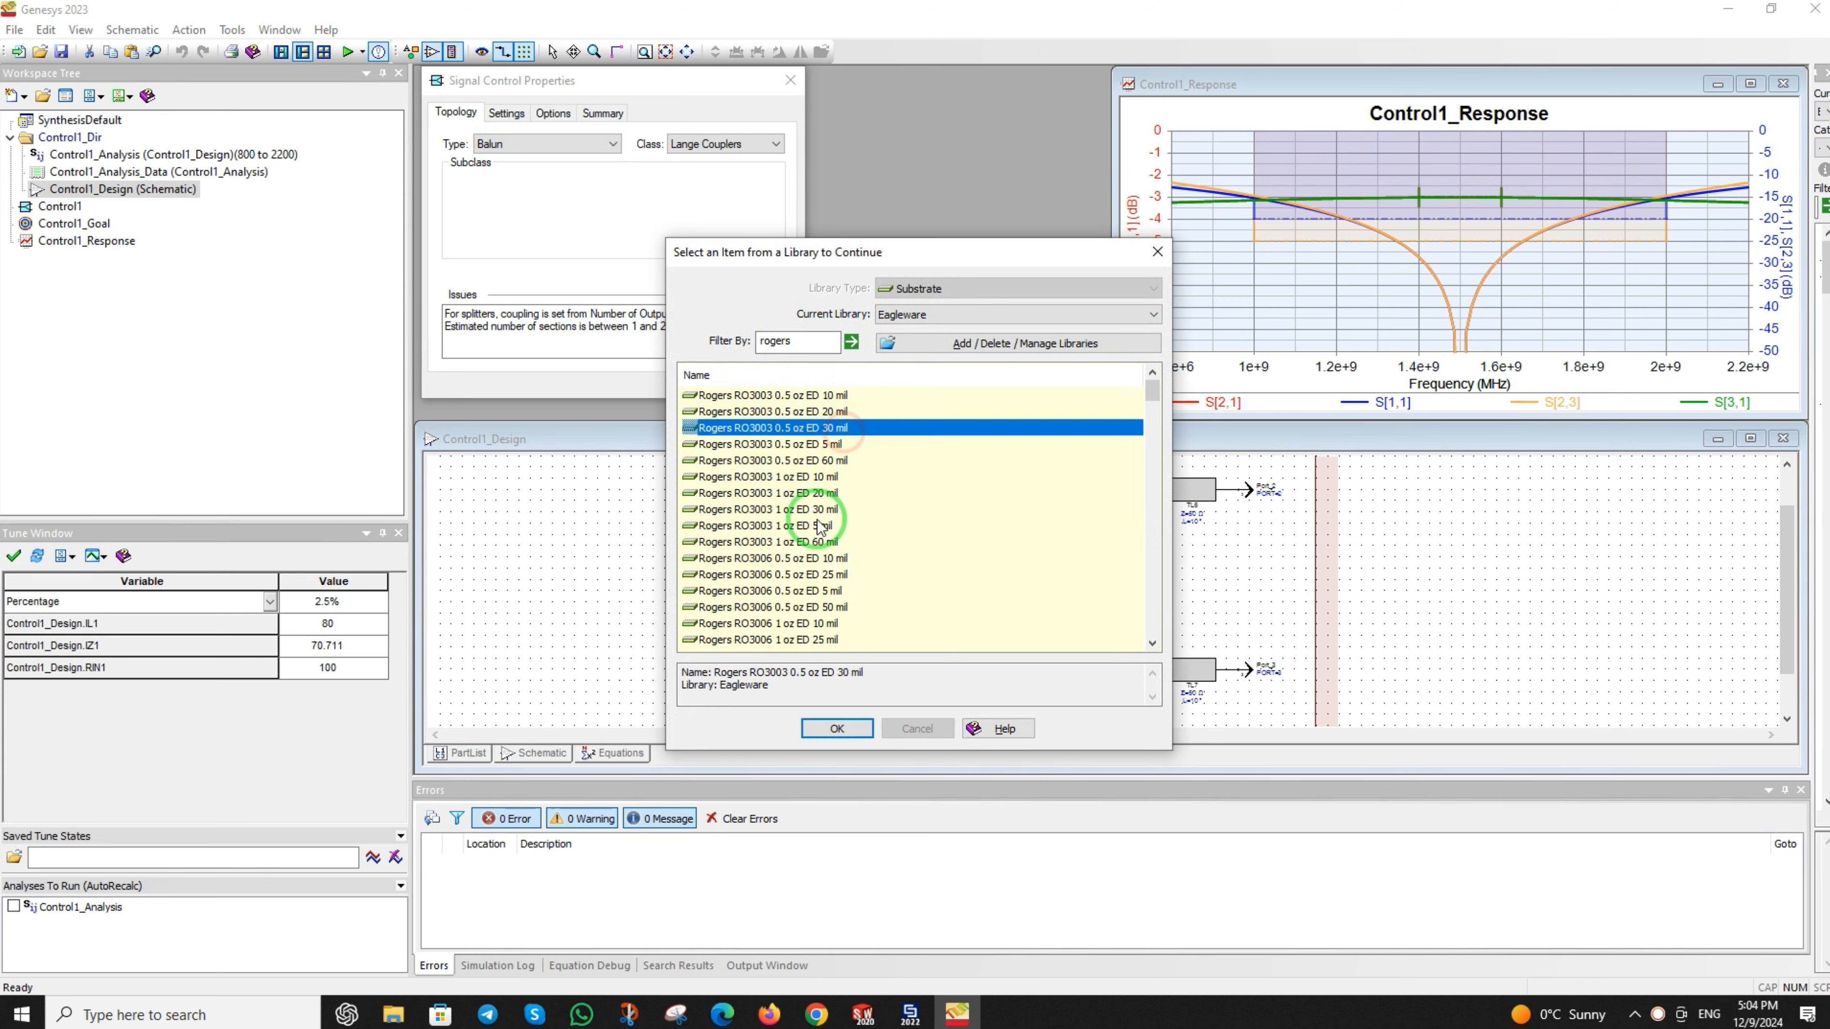
pyautogui.click(835, 728)
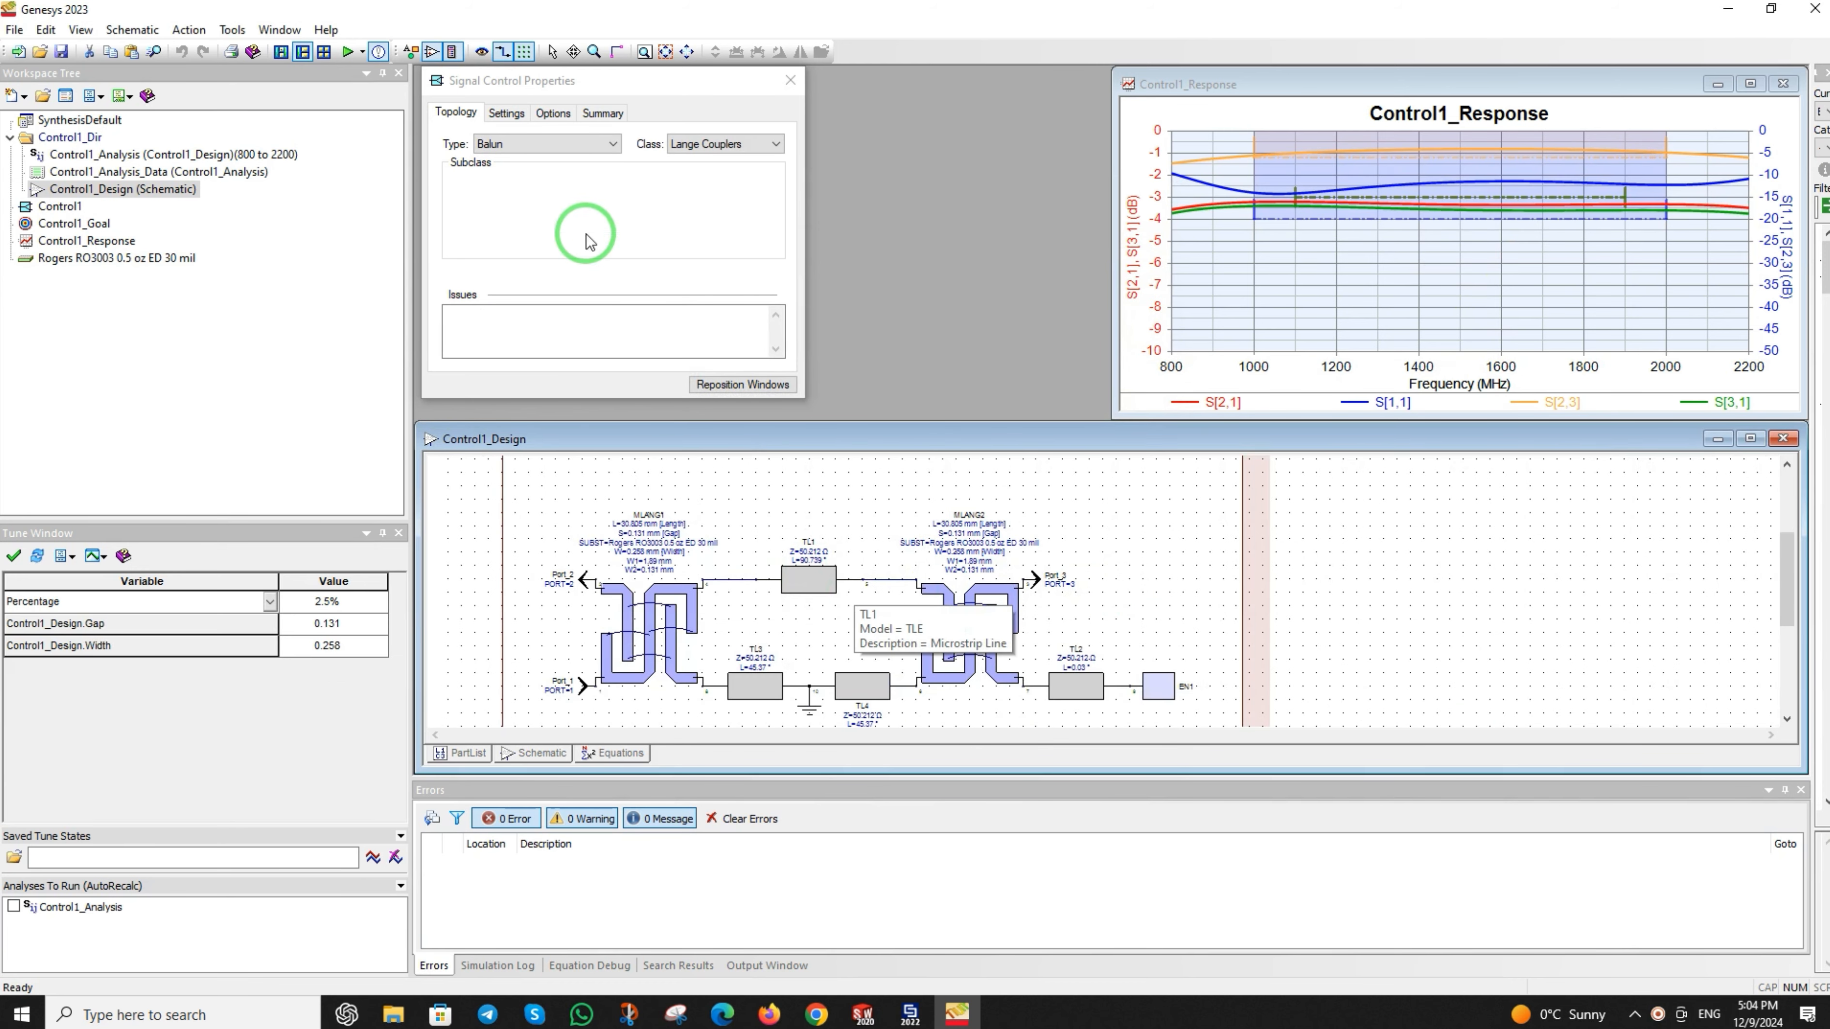
# - Set the balun's lower cutoff frequency to 7000 MHz and its upper cutoff frequency to 8000 MHz
pyautogui.click(521, 114)
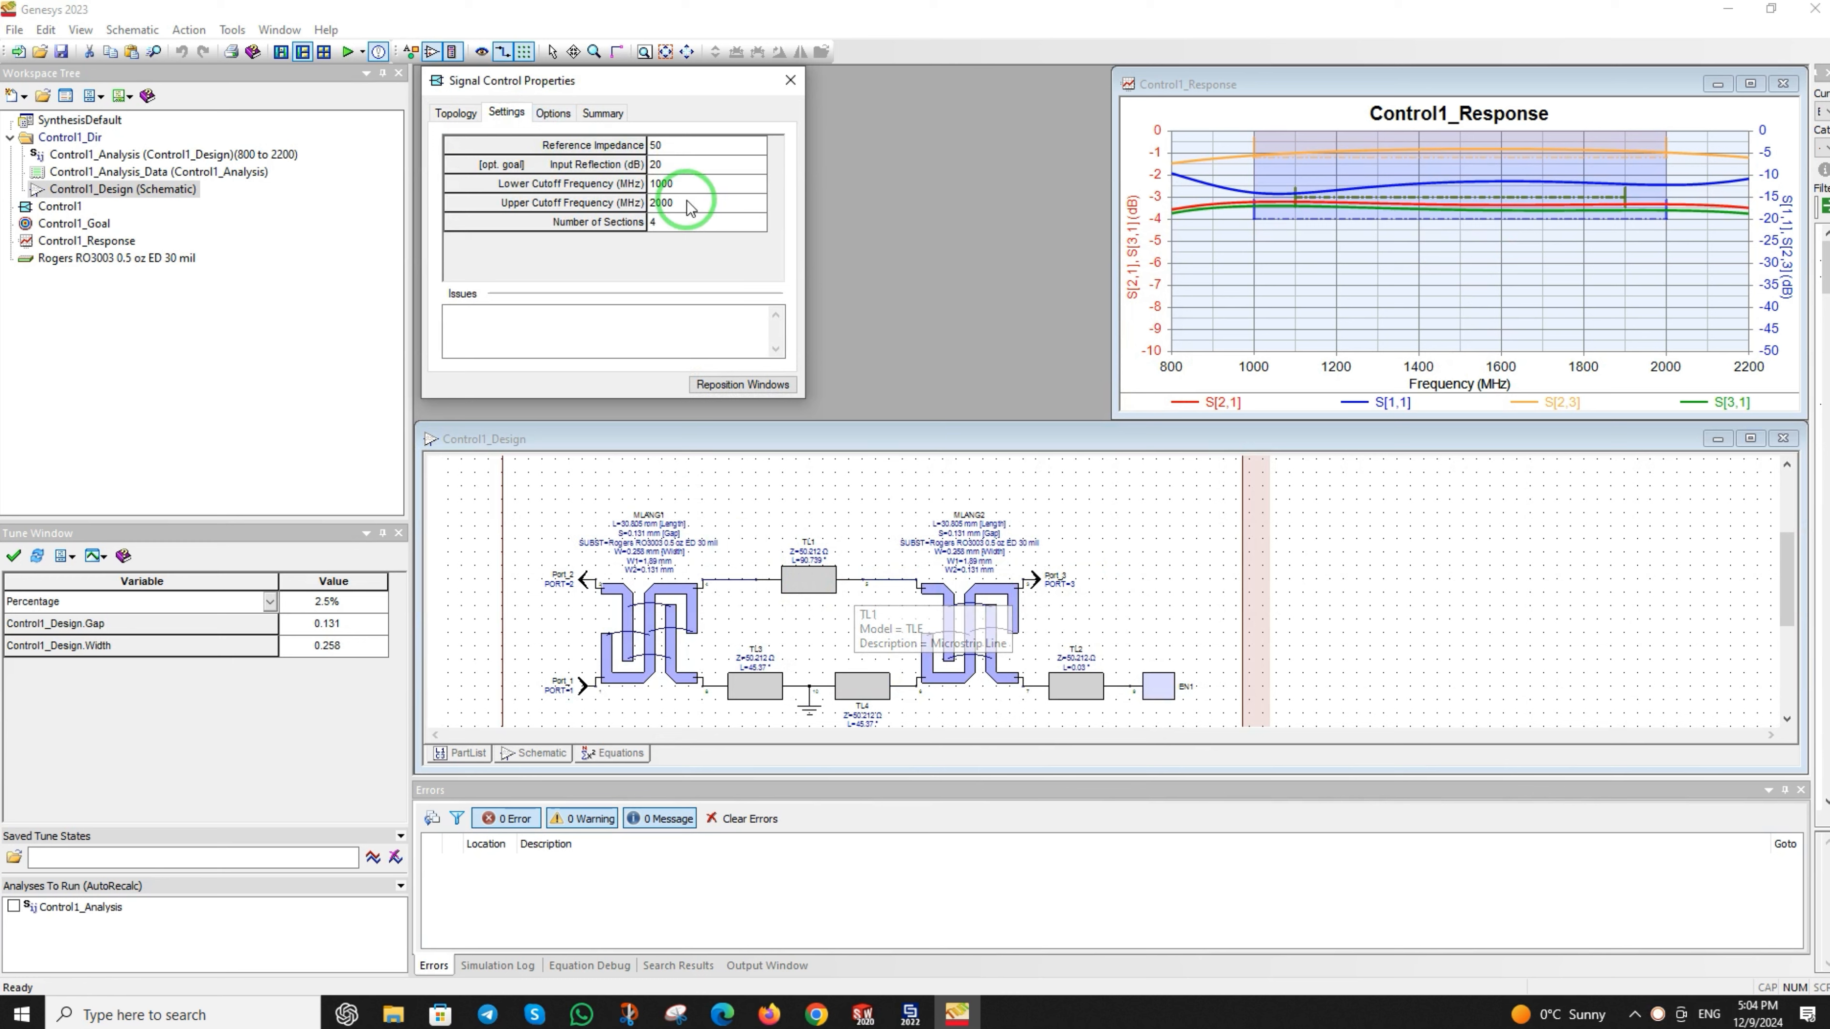
pyautogui.click(668, 183)
pyautogui.moveTo(648, 183); pyautogui.dragTo(655, 183)
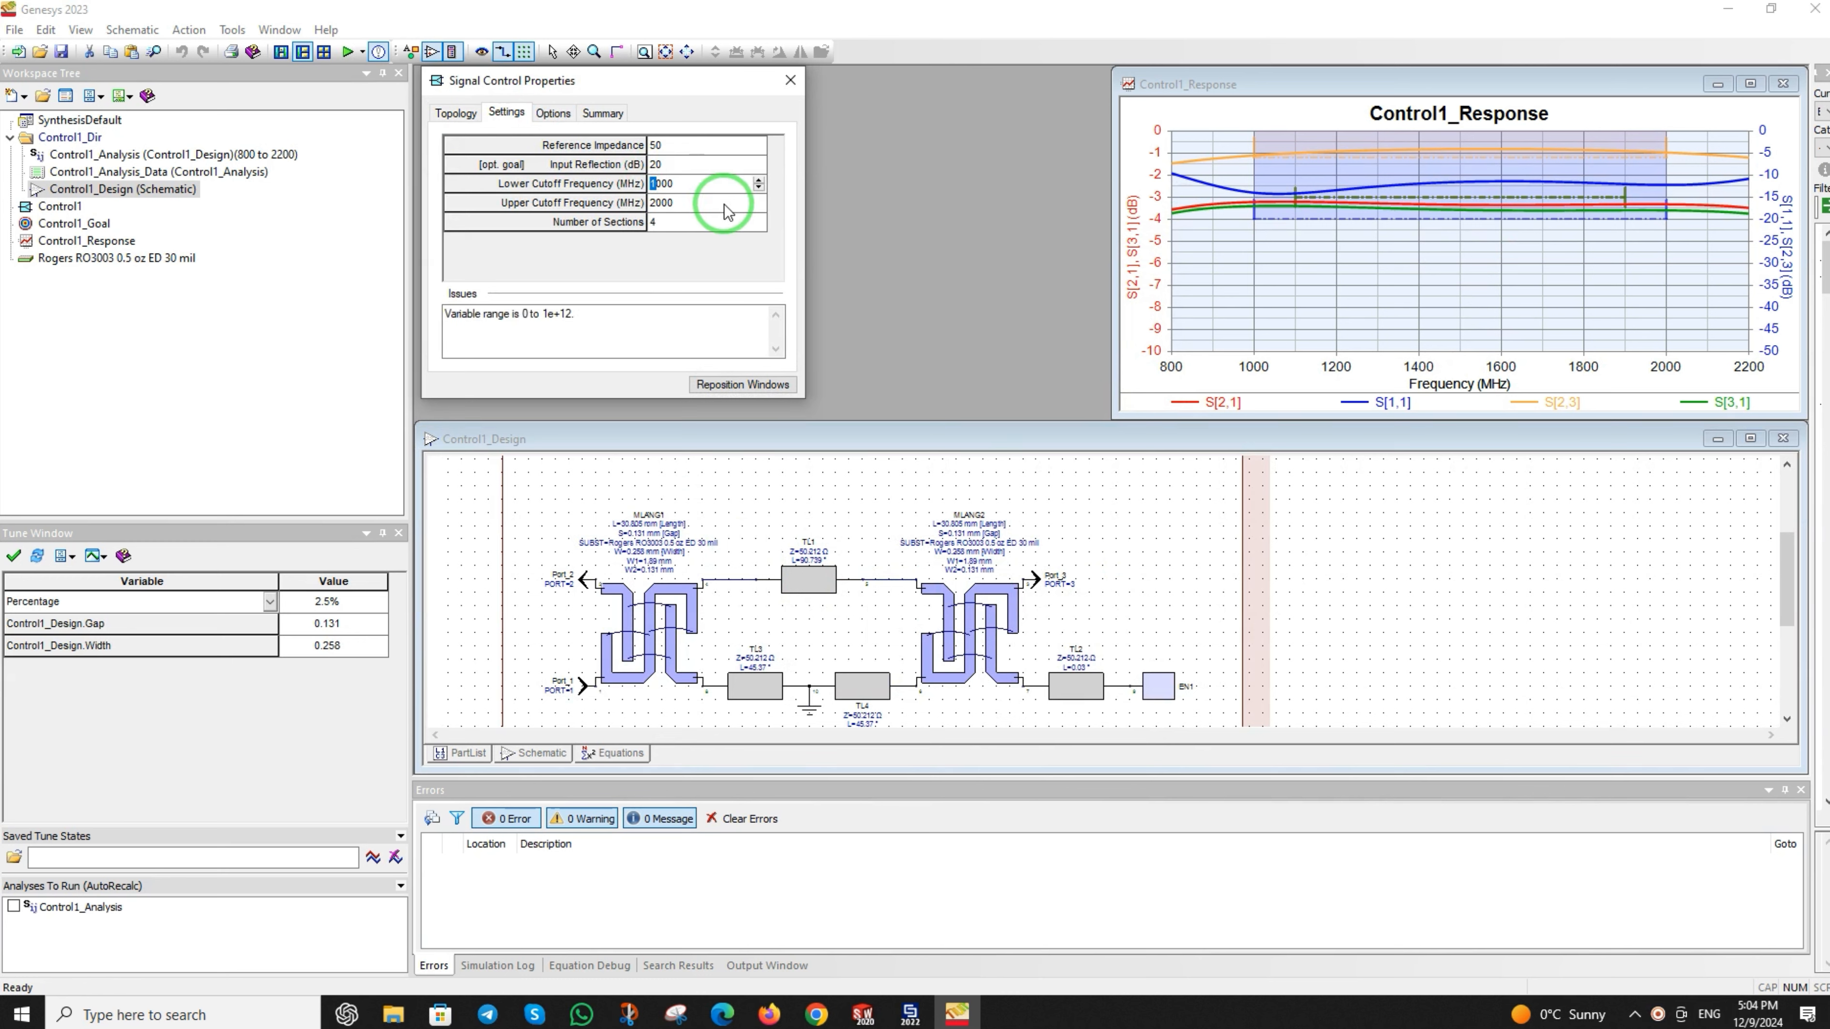
pyautogui.write('7')
pyautogui.click(653, 204)
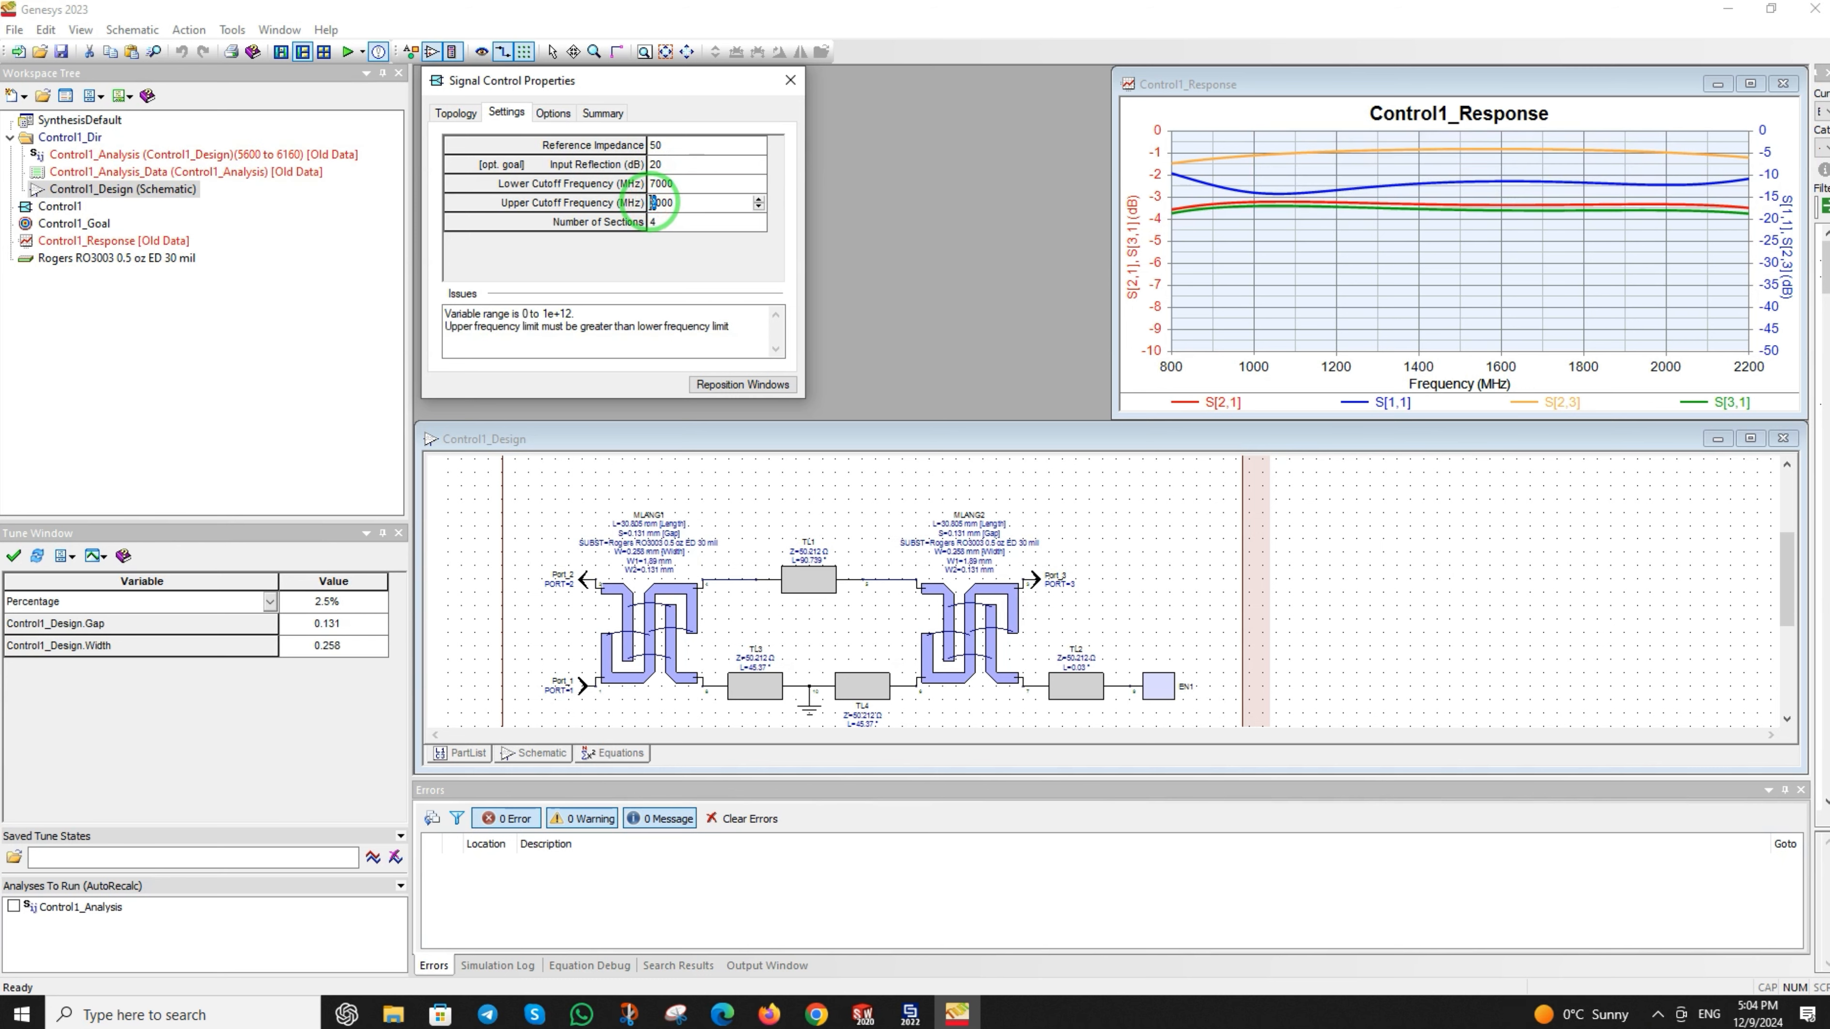
pyautogui.click(668, 185)
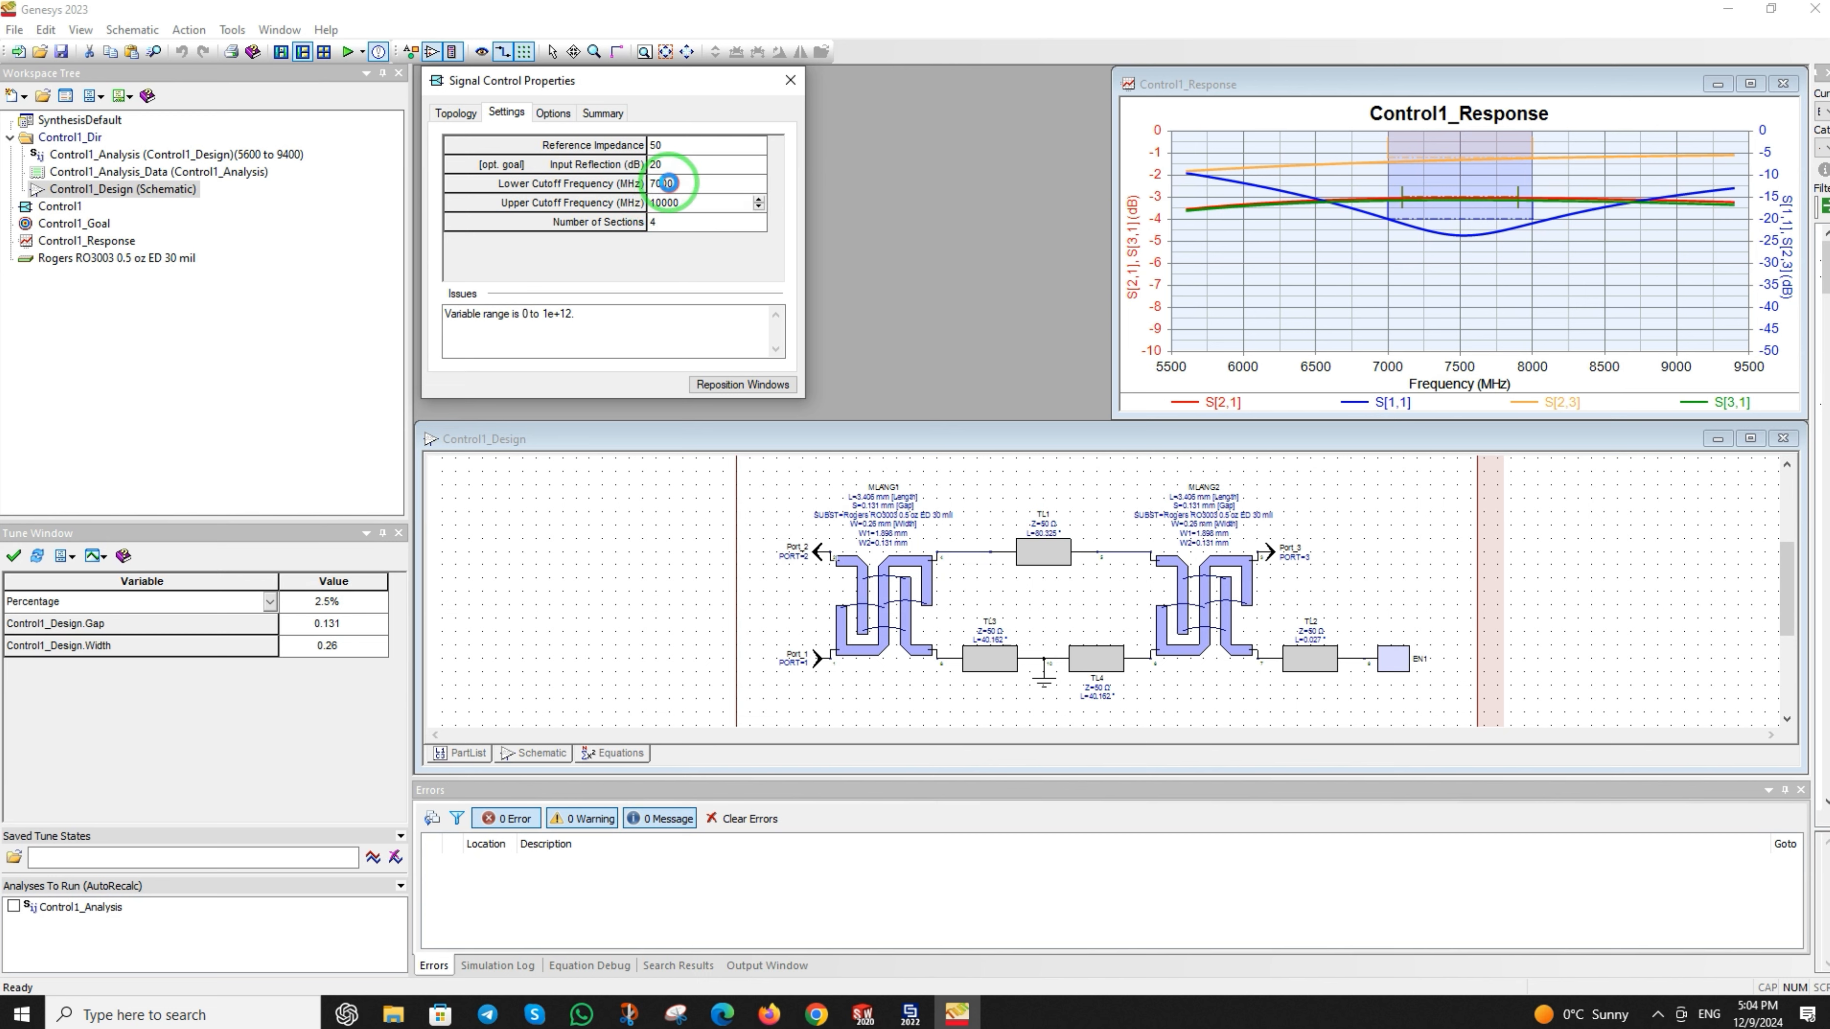
pyautogui.click(668, 183)
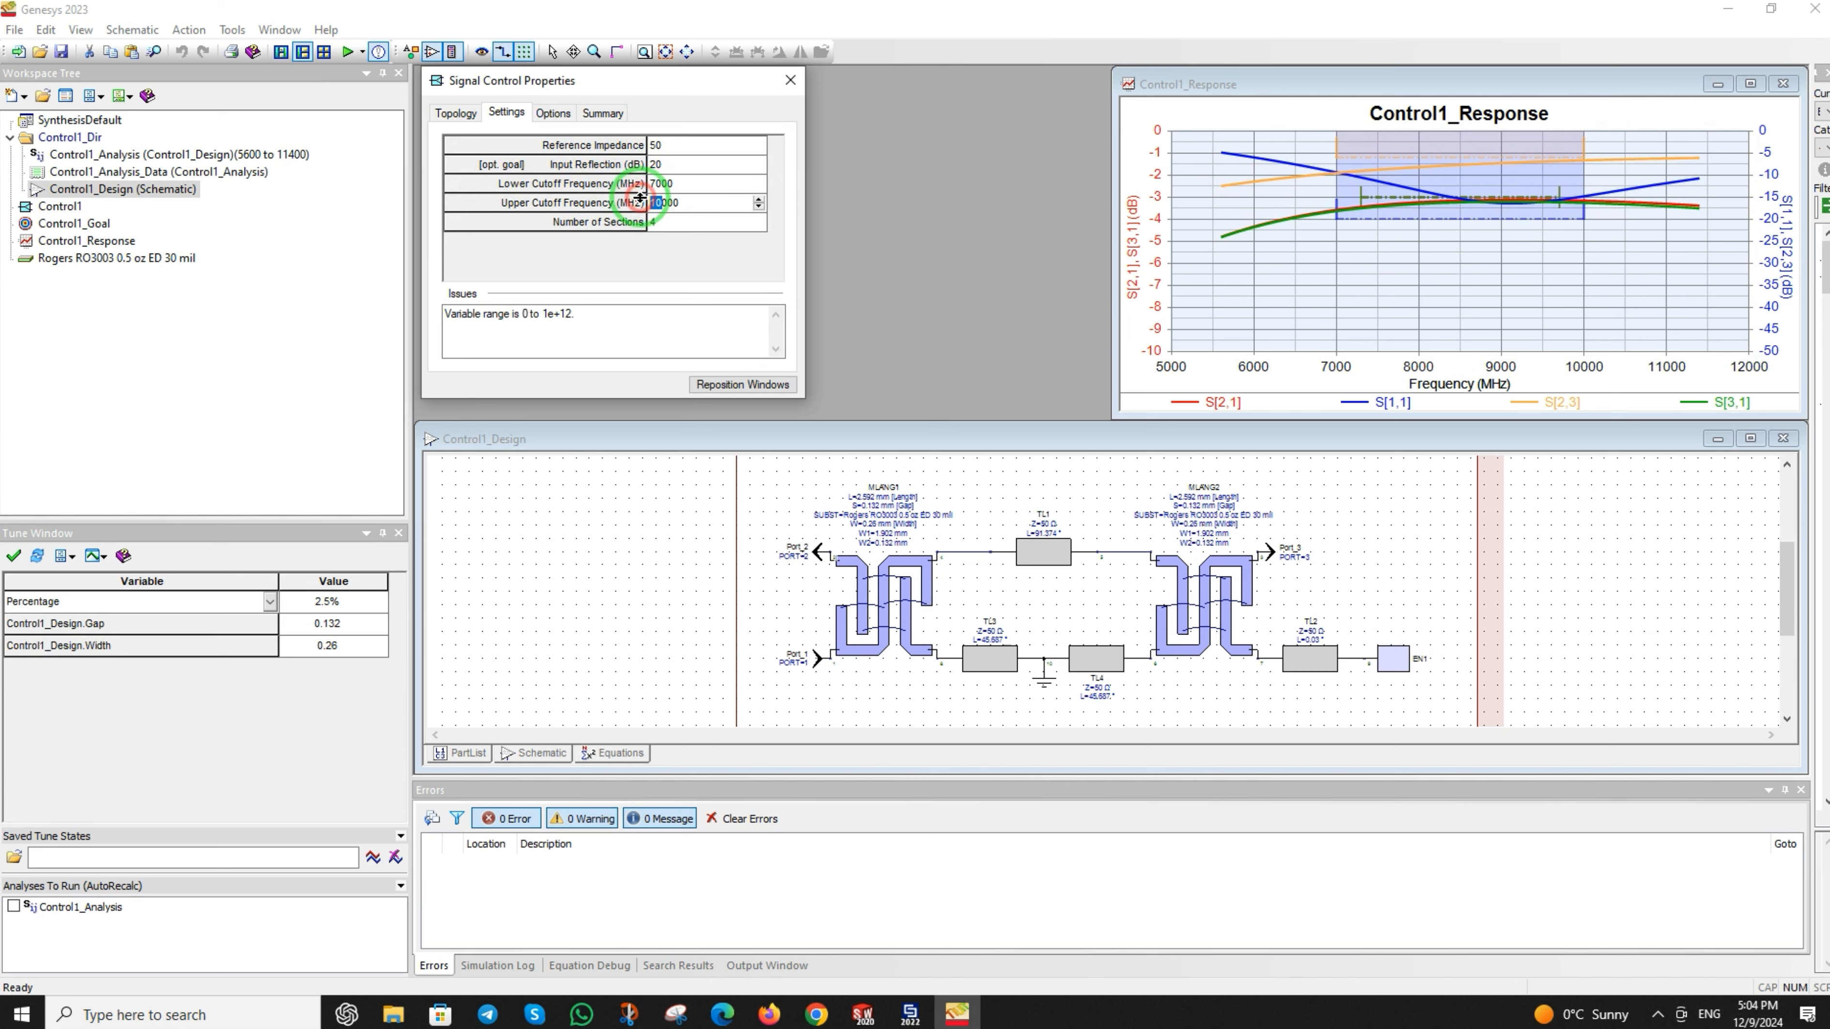
pyautogui.click(670, 185)
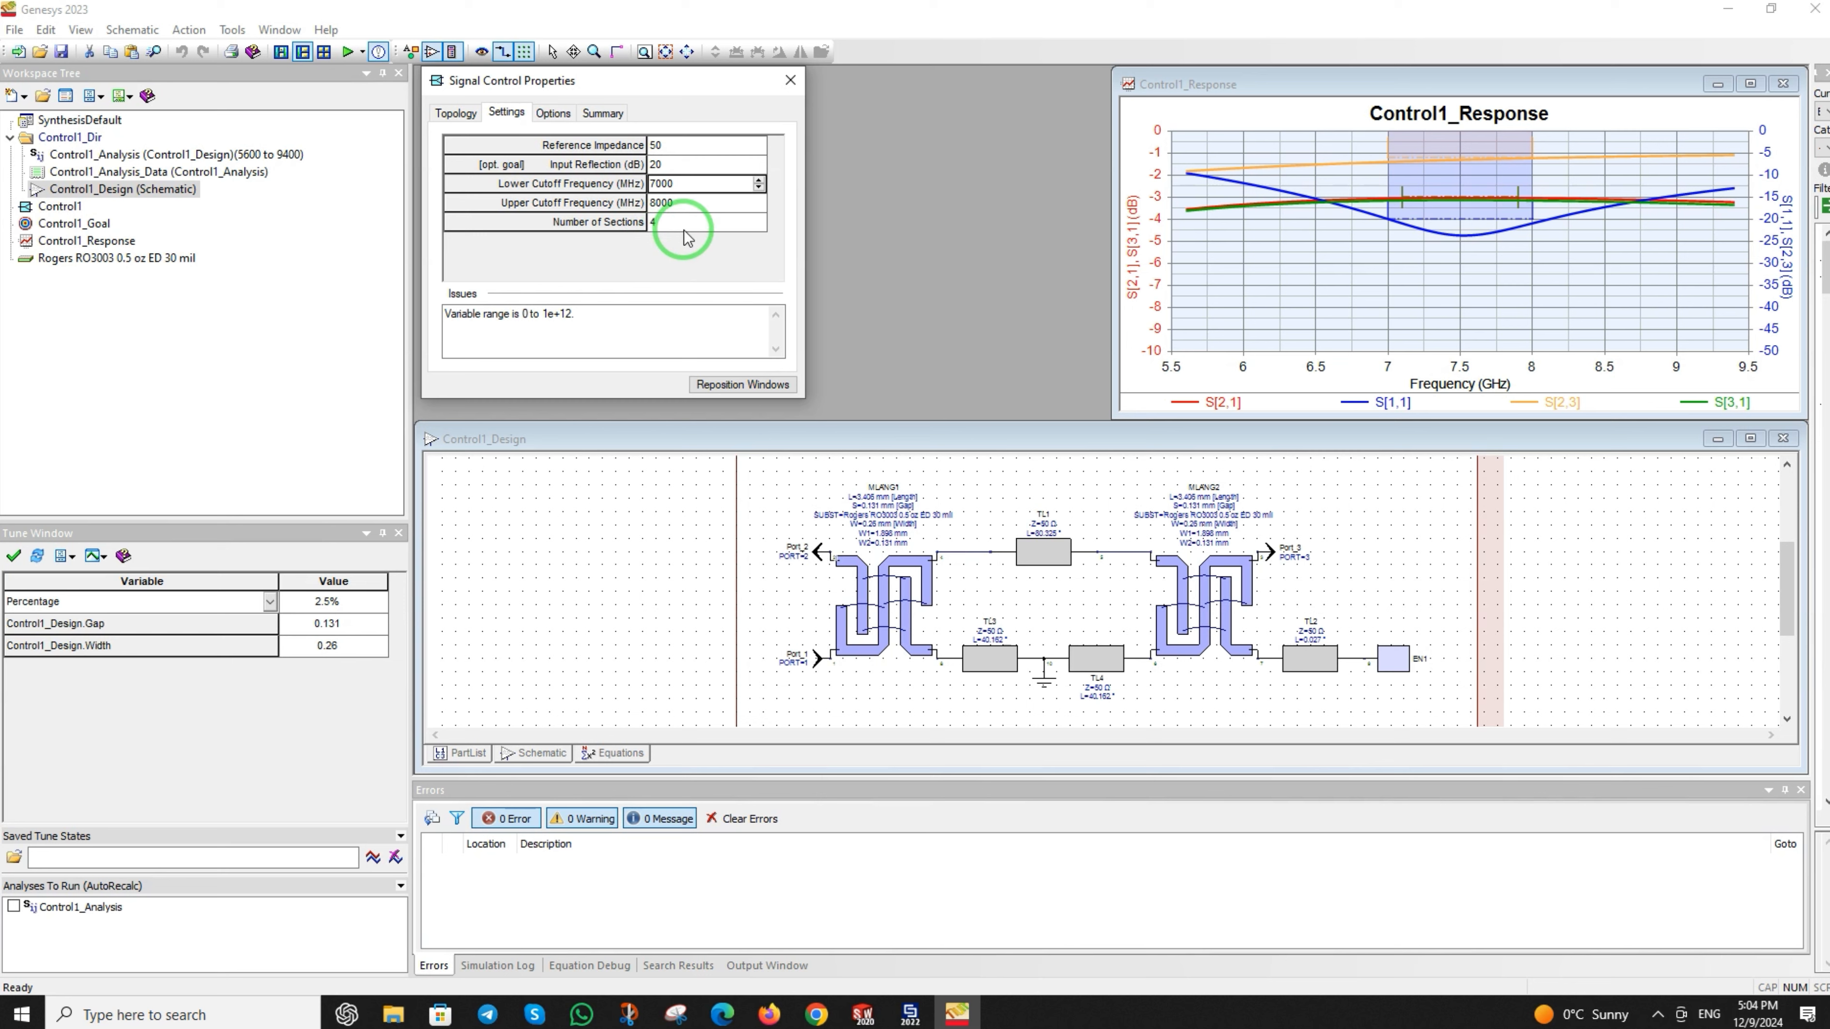
# - Create a layout and convert the design to Microstrip (Standard) on the Rogers RO3003 substrate, with absorbing of DisCos enabled
pyautogui.click(552, 113)
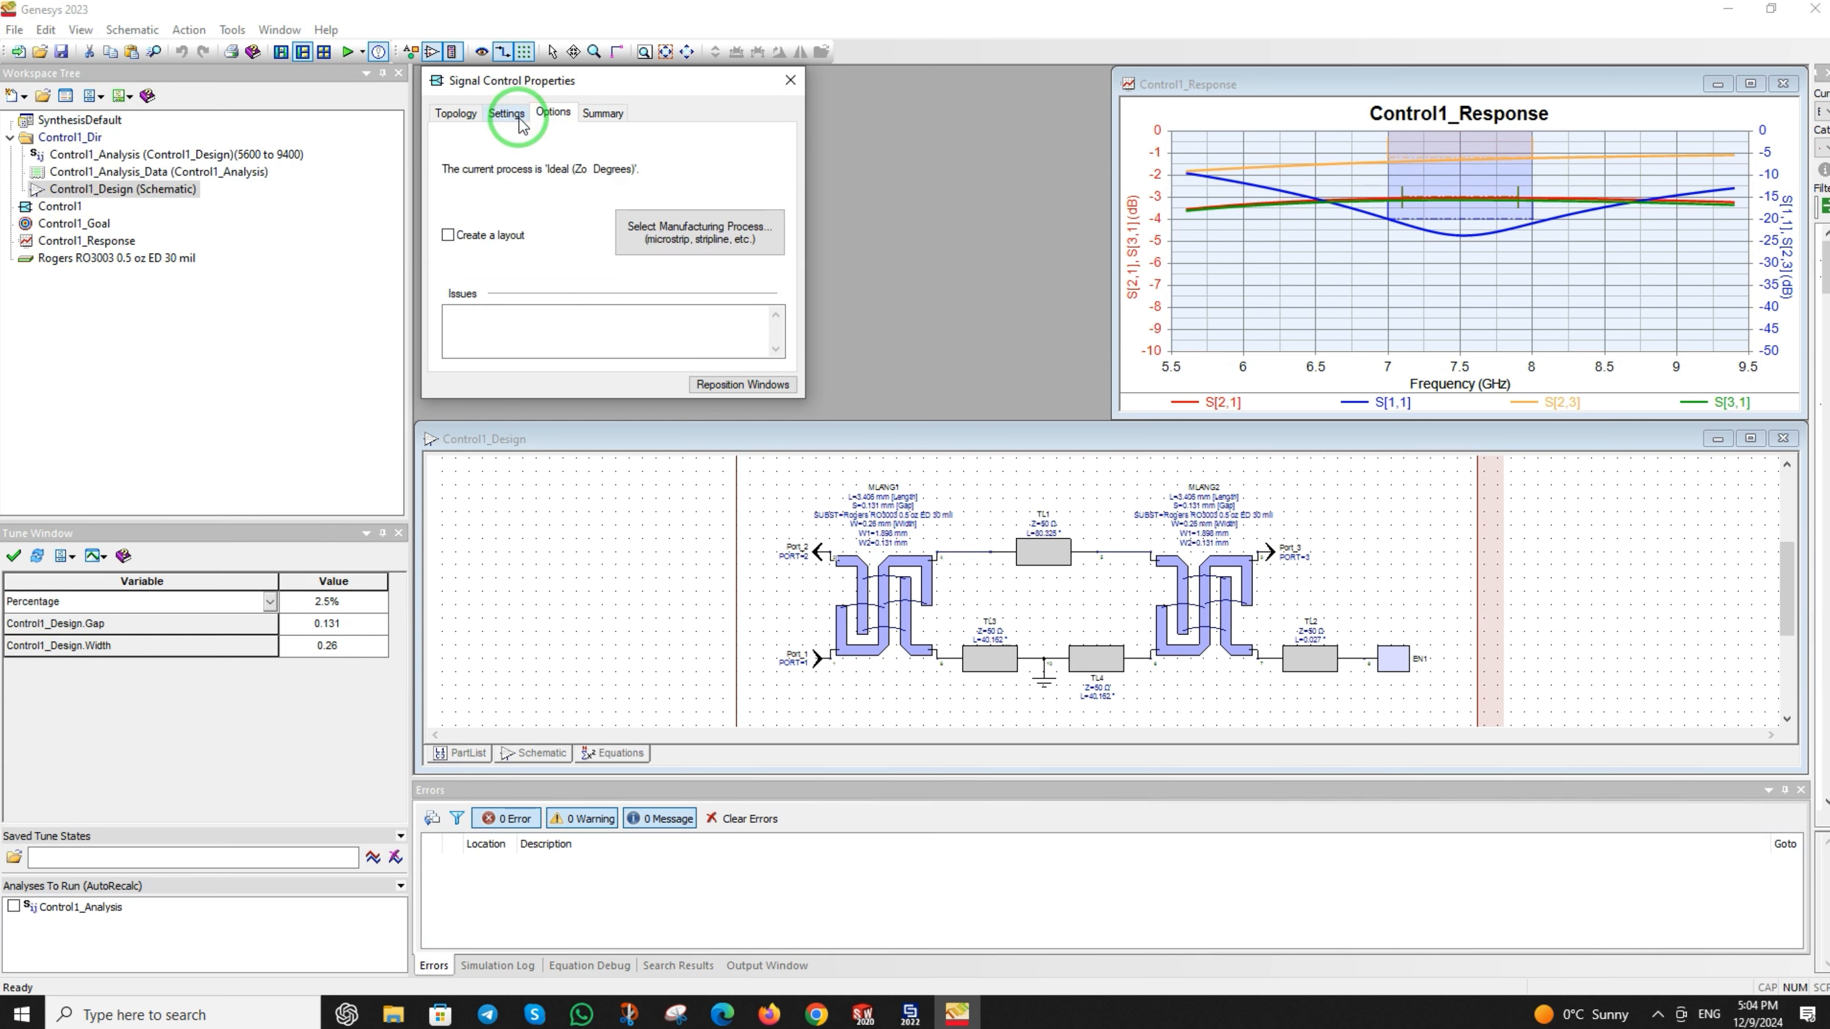
pyautogui.click(487, 236)
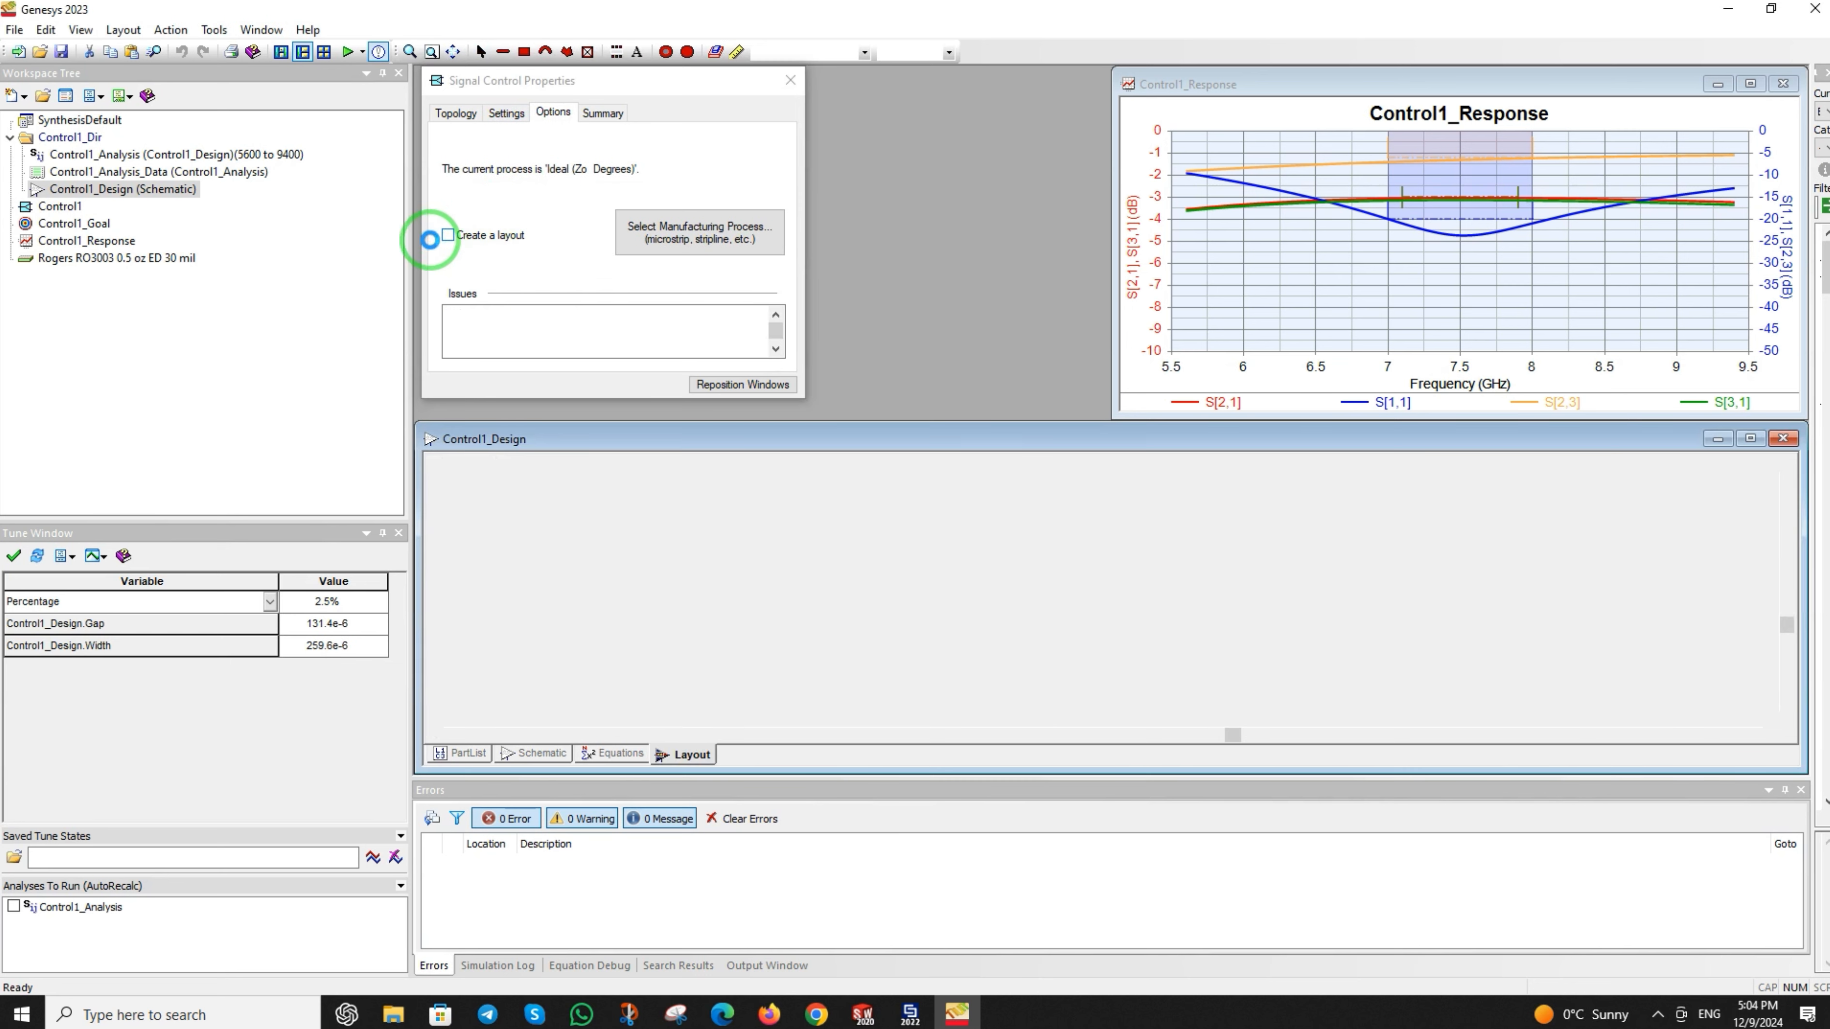
pyautogui.click(628, 249)
pyautogui.click(672, 241)
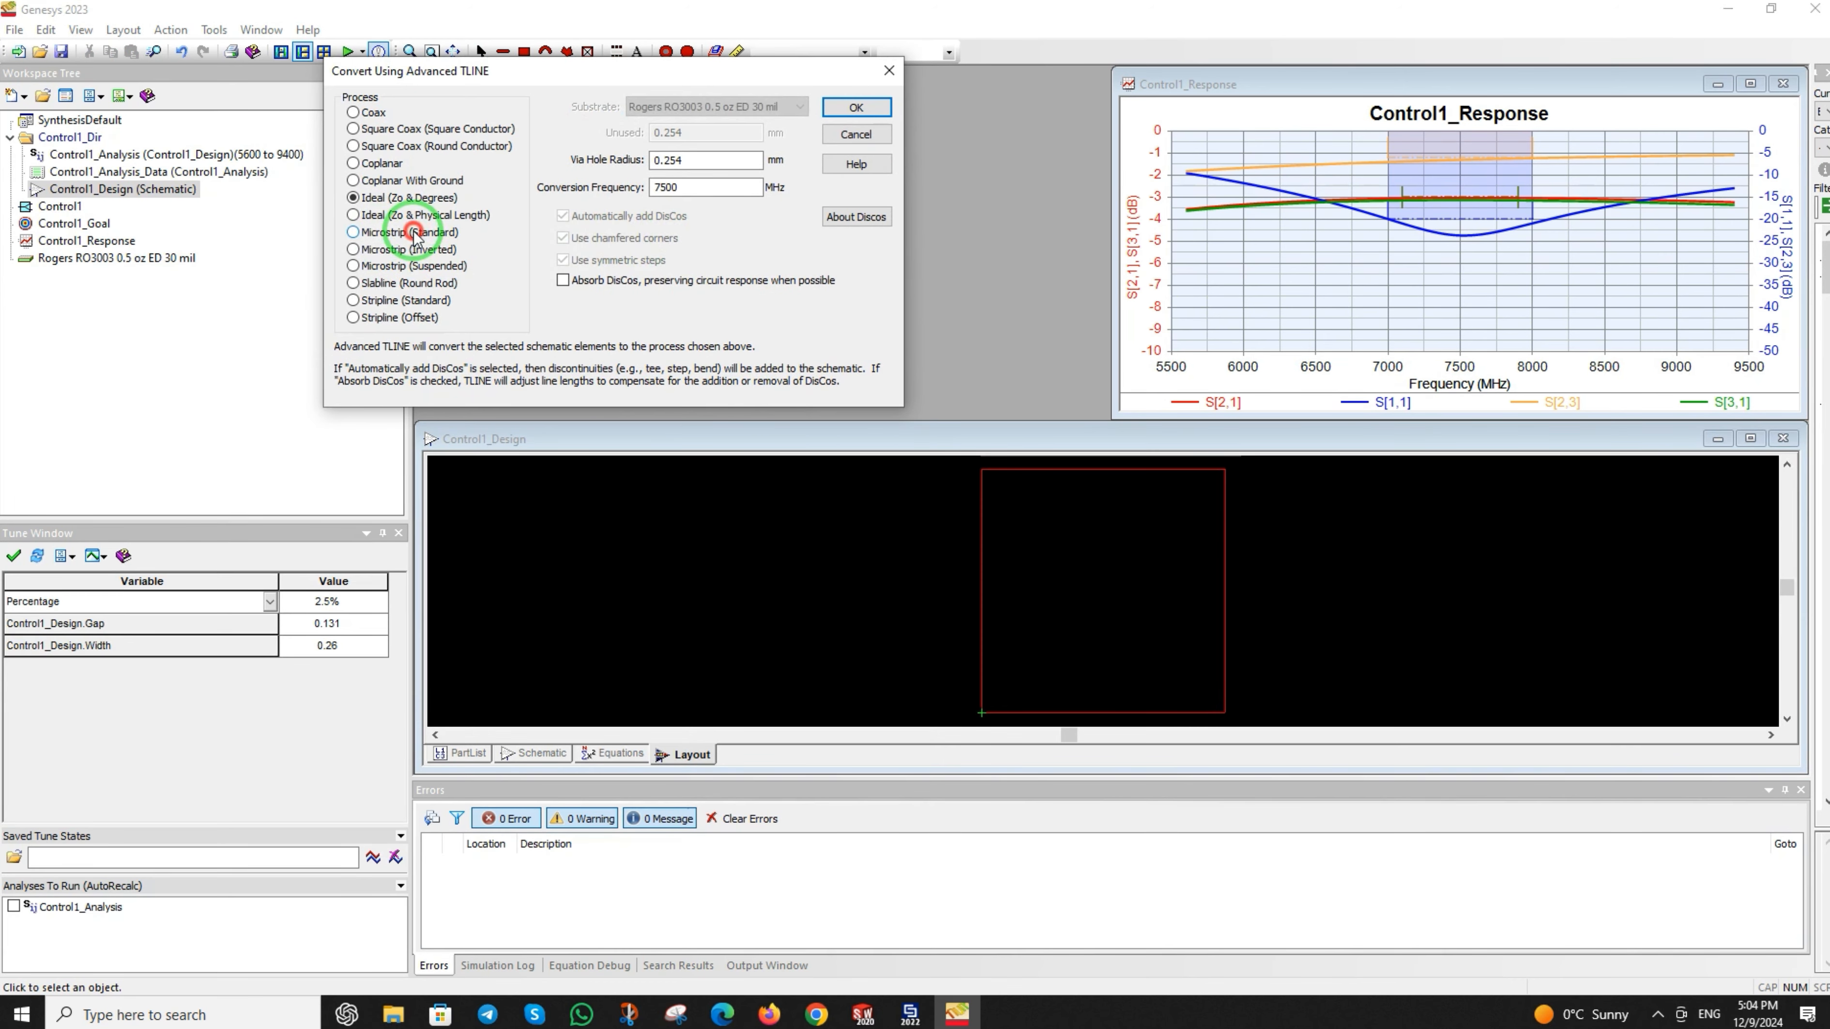
pyautogui.click(414, 232)
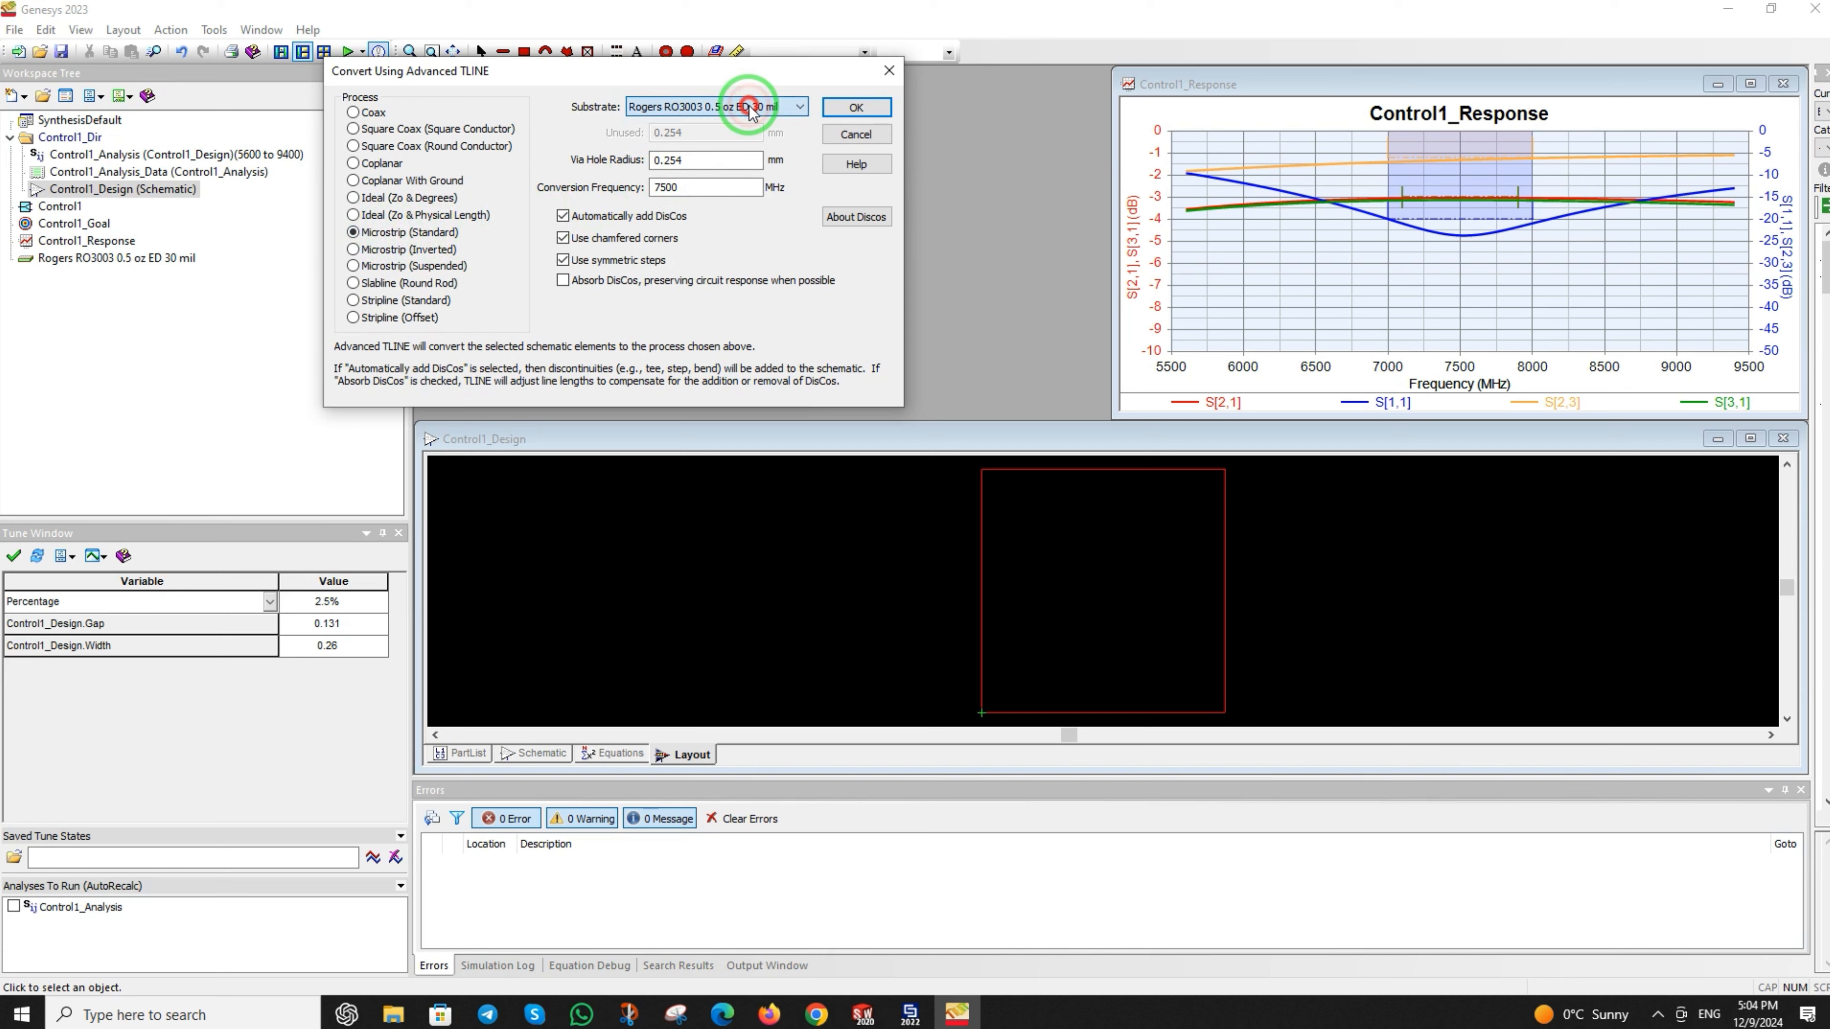
pyautogui.click(563, 279)
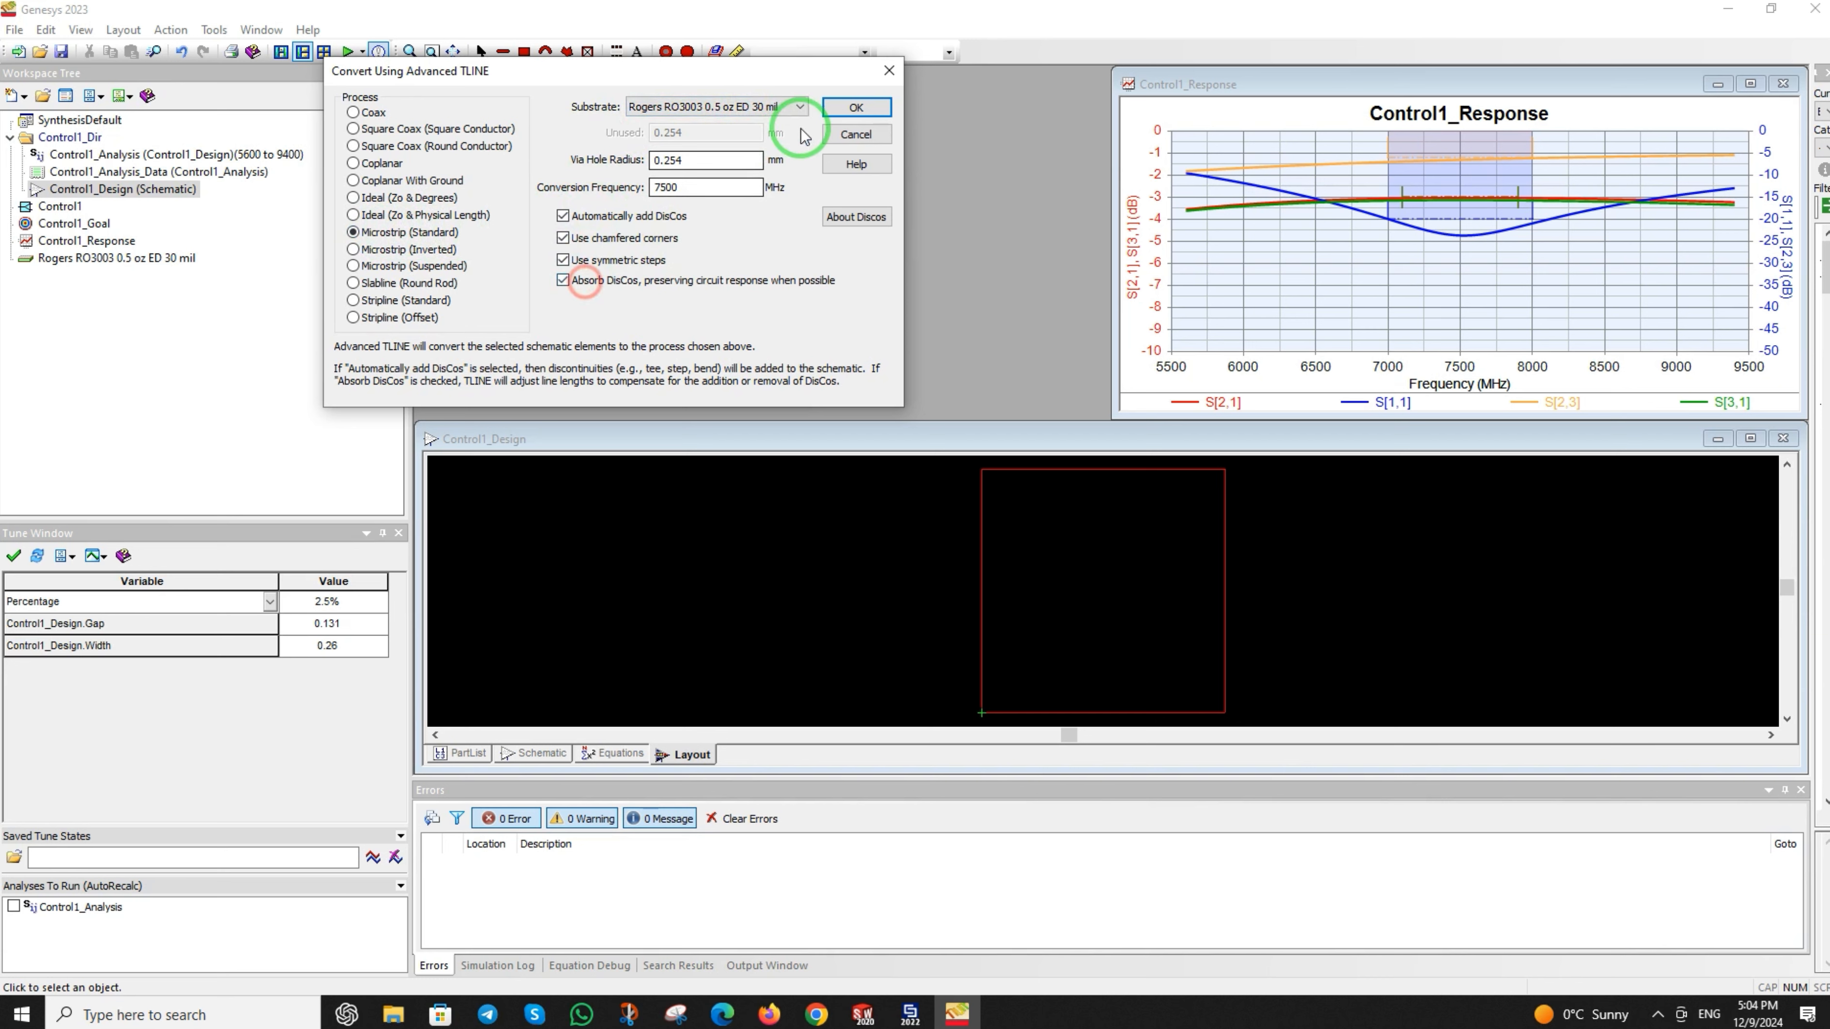
pyautogui.click(854, 108)
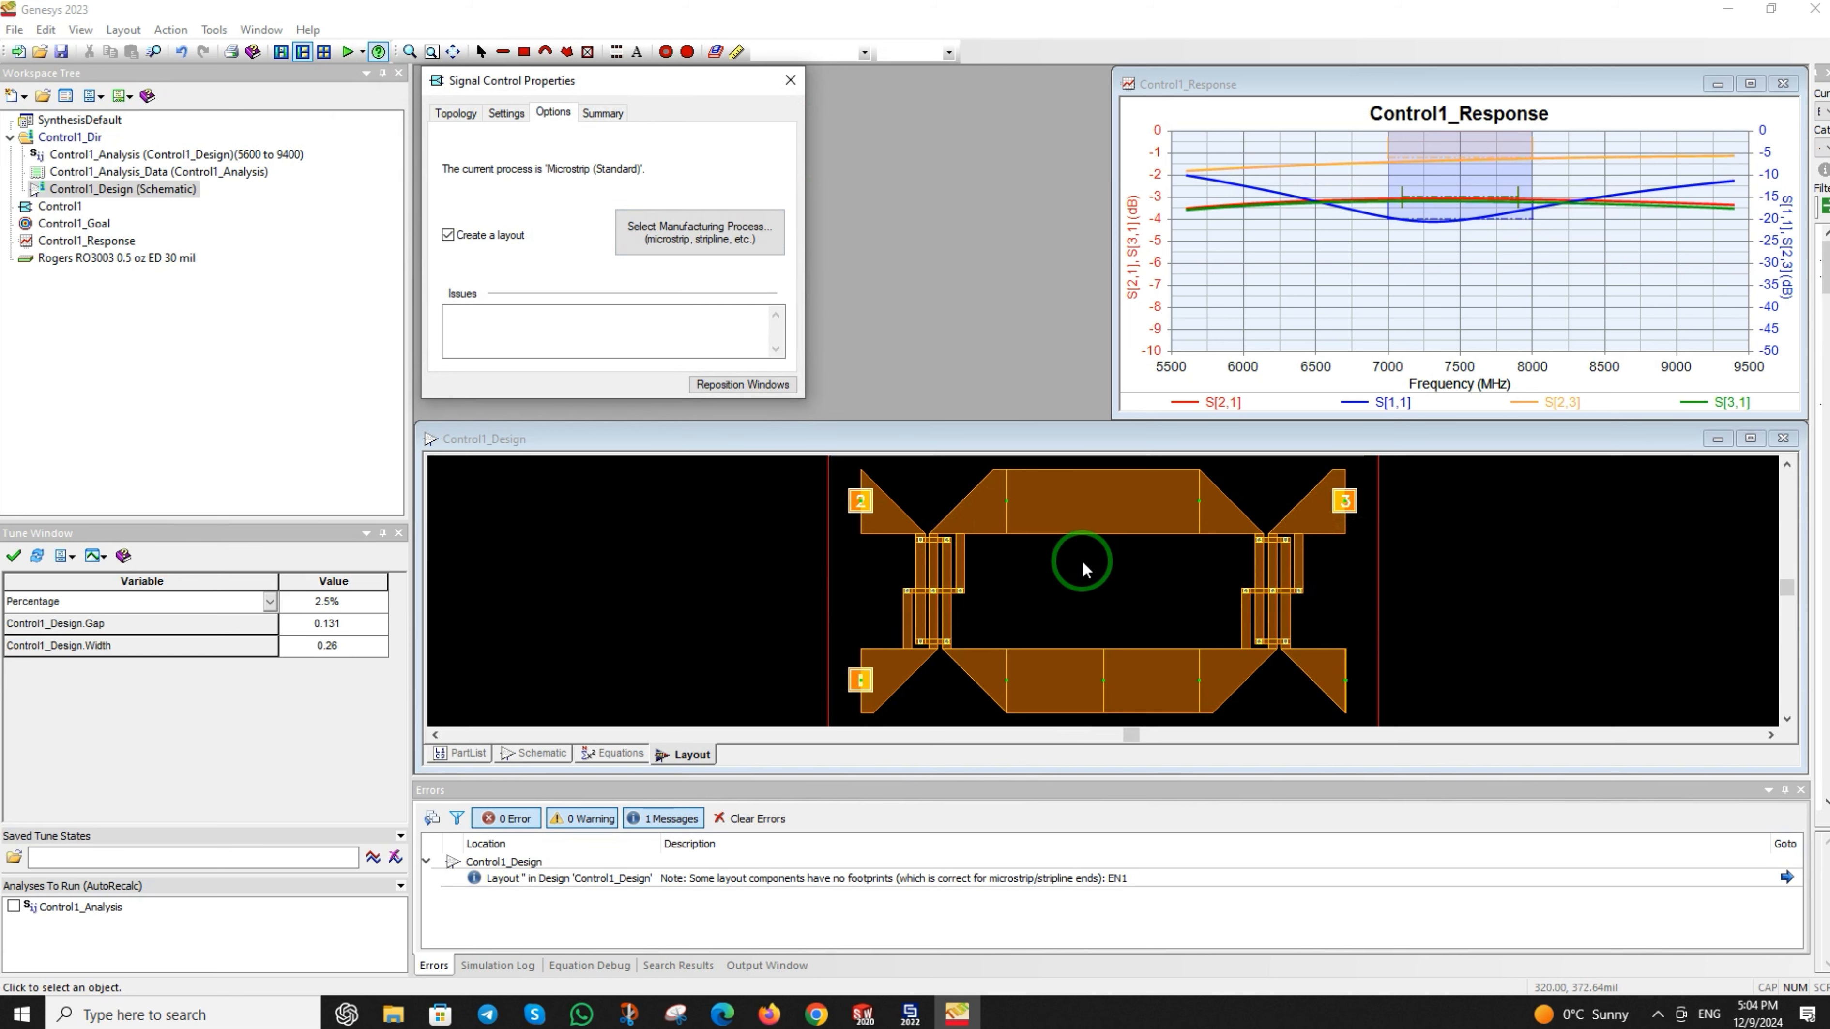
# - Examine the generated microstrip layout of the Lange coupler balun up close and as a whole, enlarging its visible area
pyautogui.scroll(-2, 1067, 569)
pyautogui.scroll(4, 1081, 584)
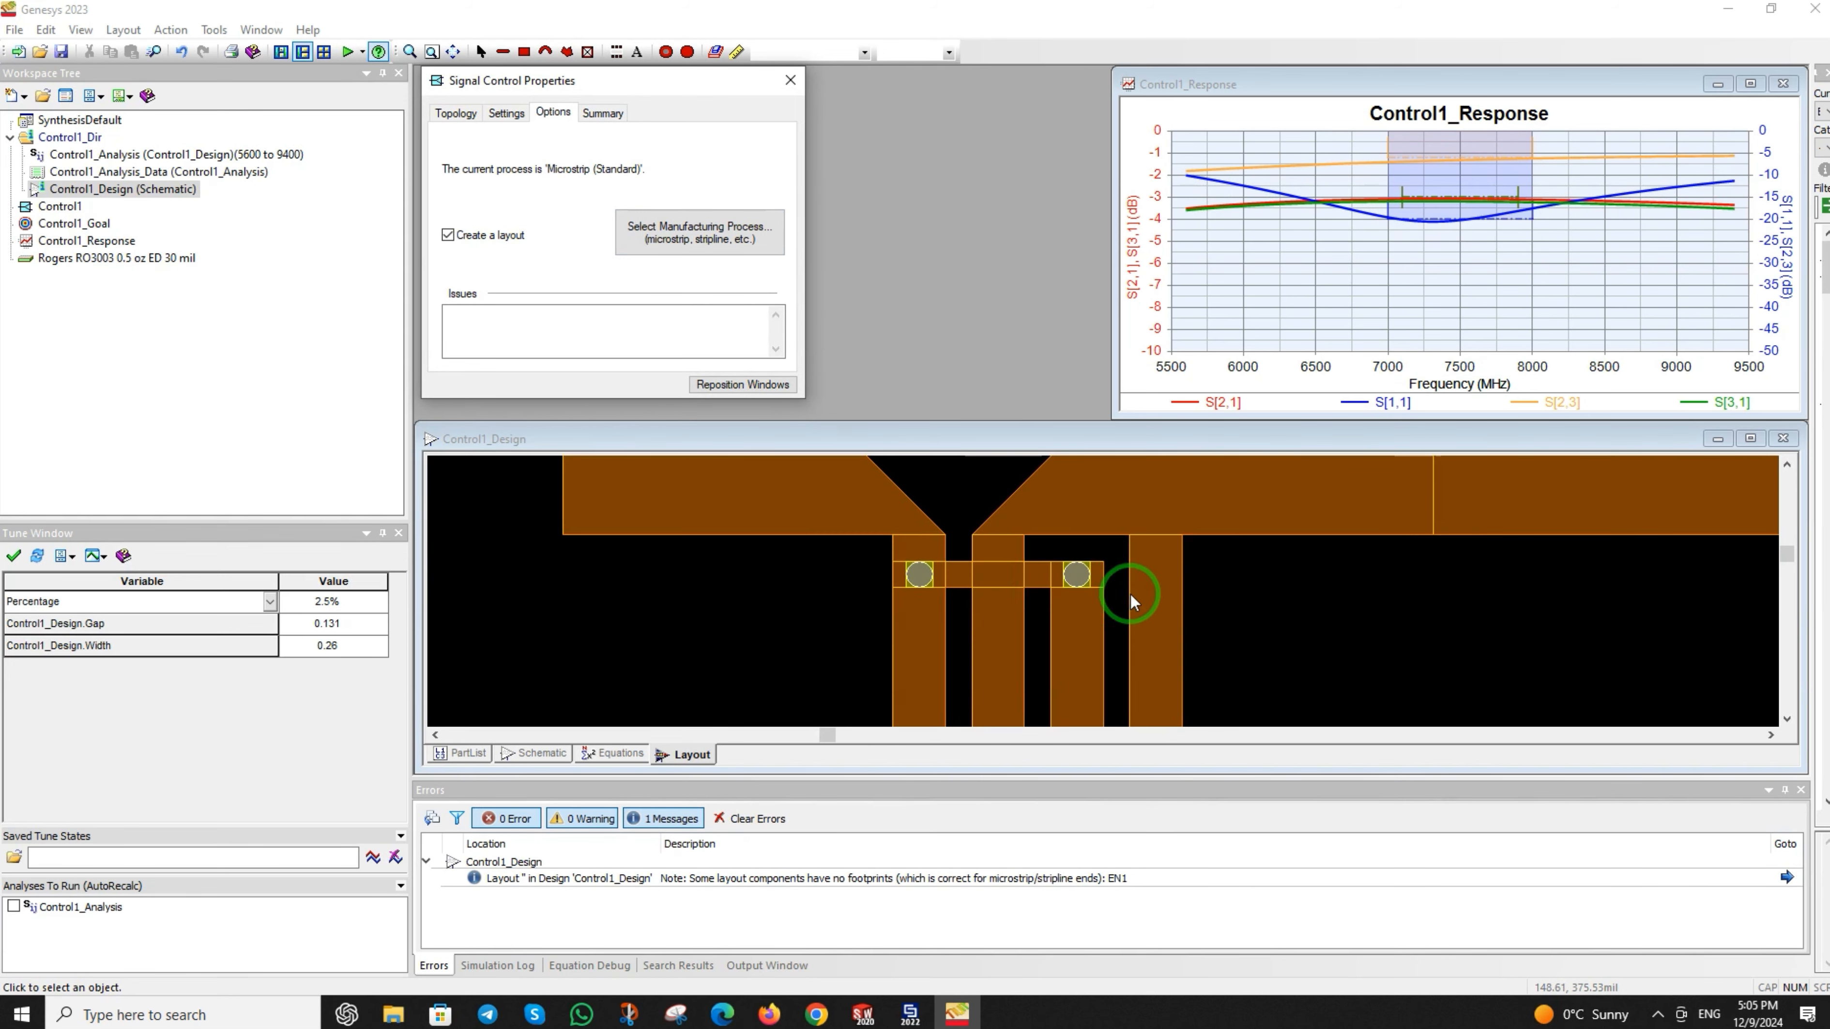
pyautogui.scroll(-4, 1104, 588)
pyautogui.rightClick(1153, 617)
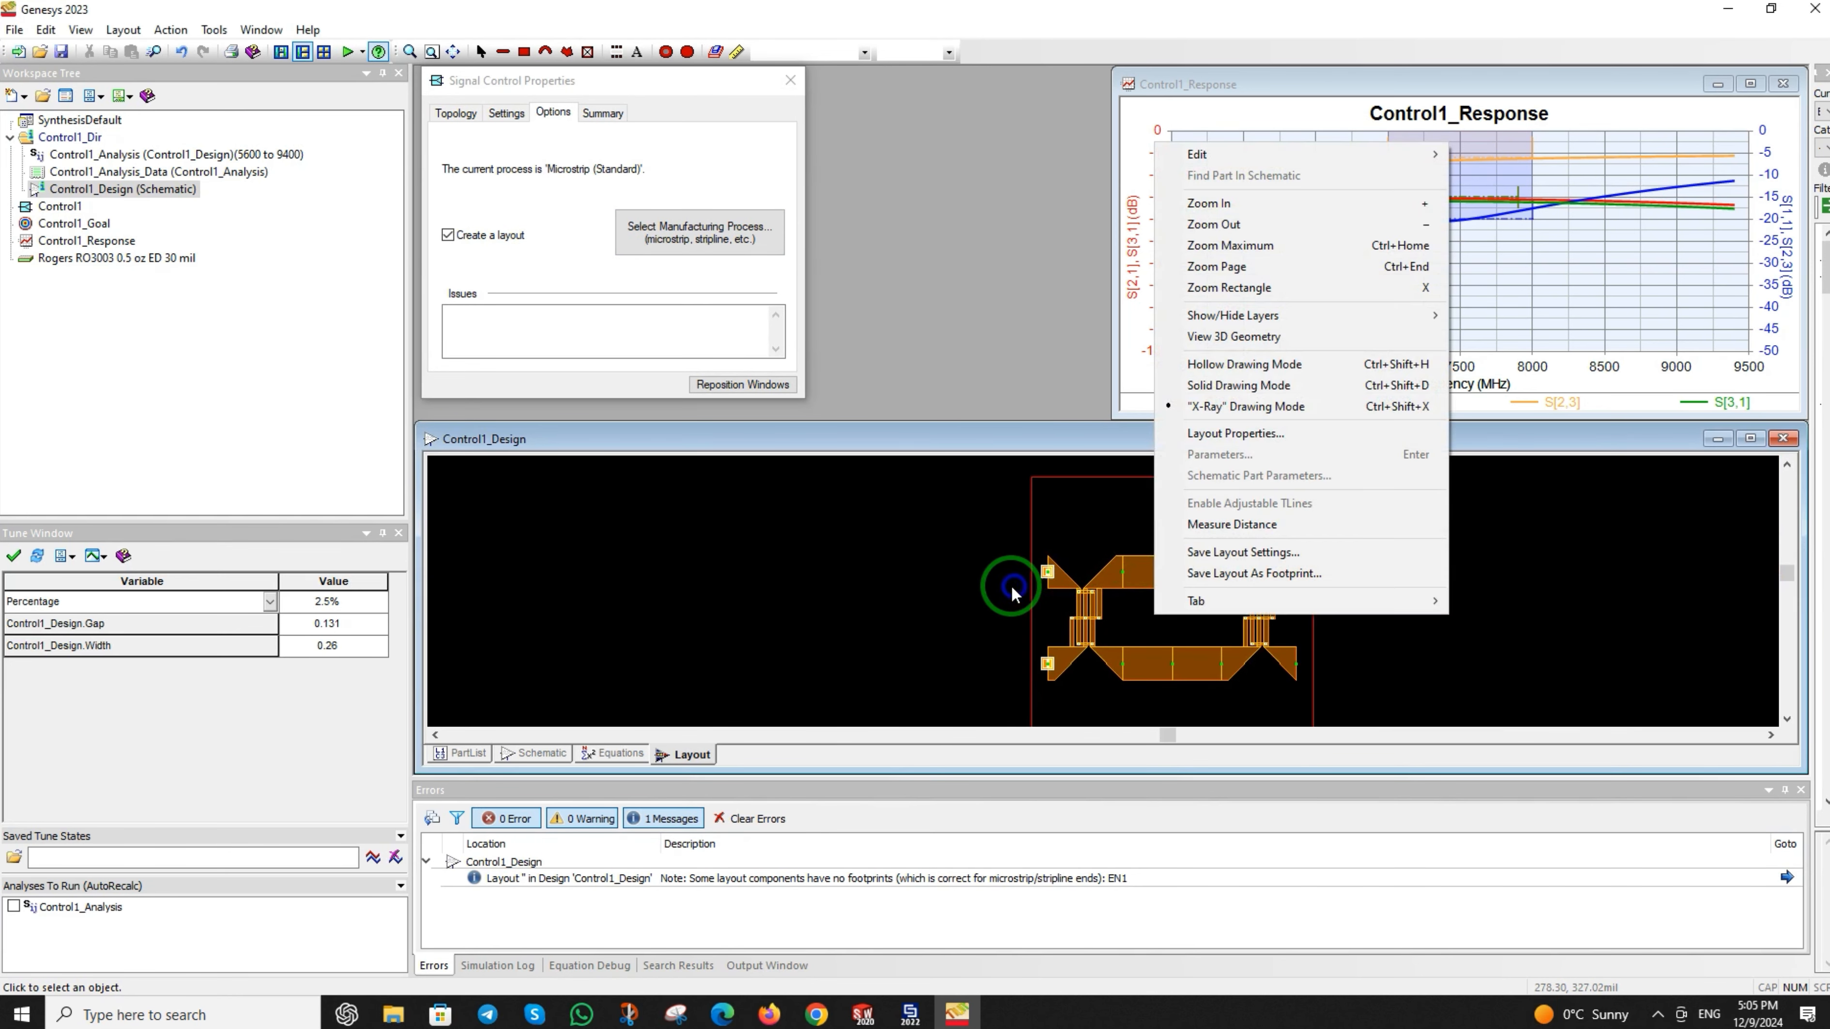
pyautogui.click(971, 595)
pyautogui.scroll(-3, 944, 591)
pyautogui.scroll(4, 1085, 595)
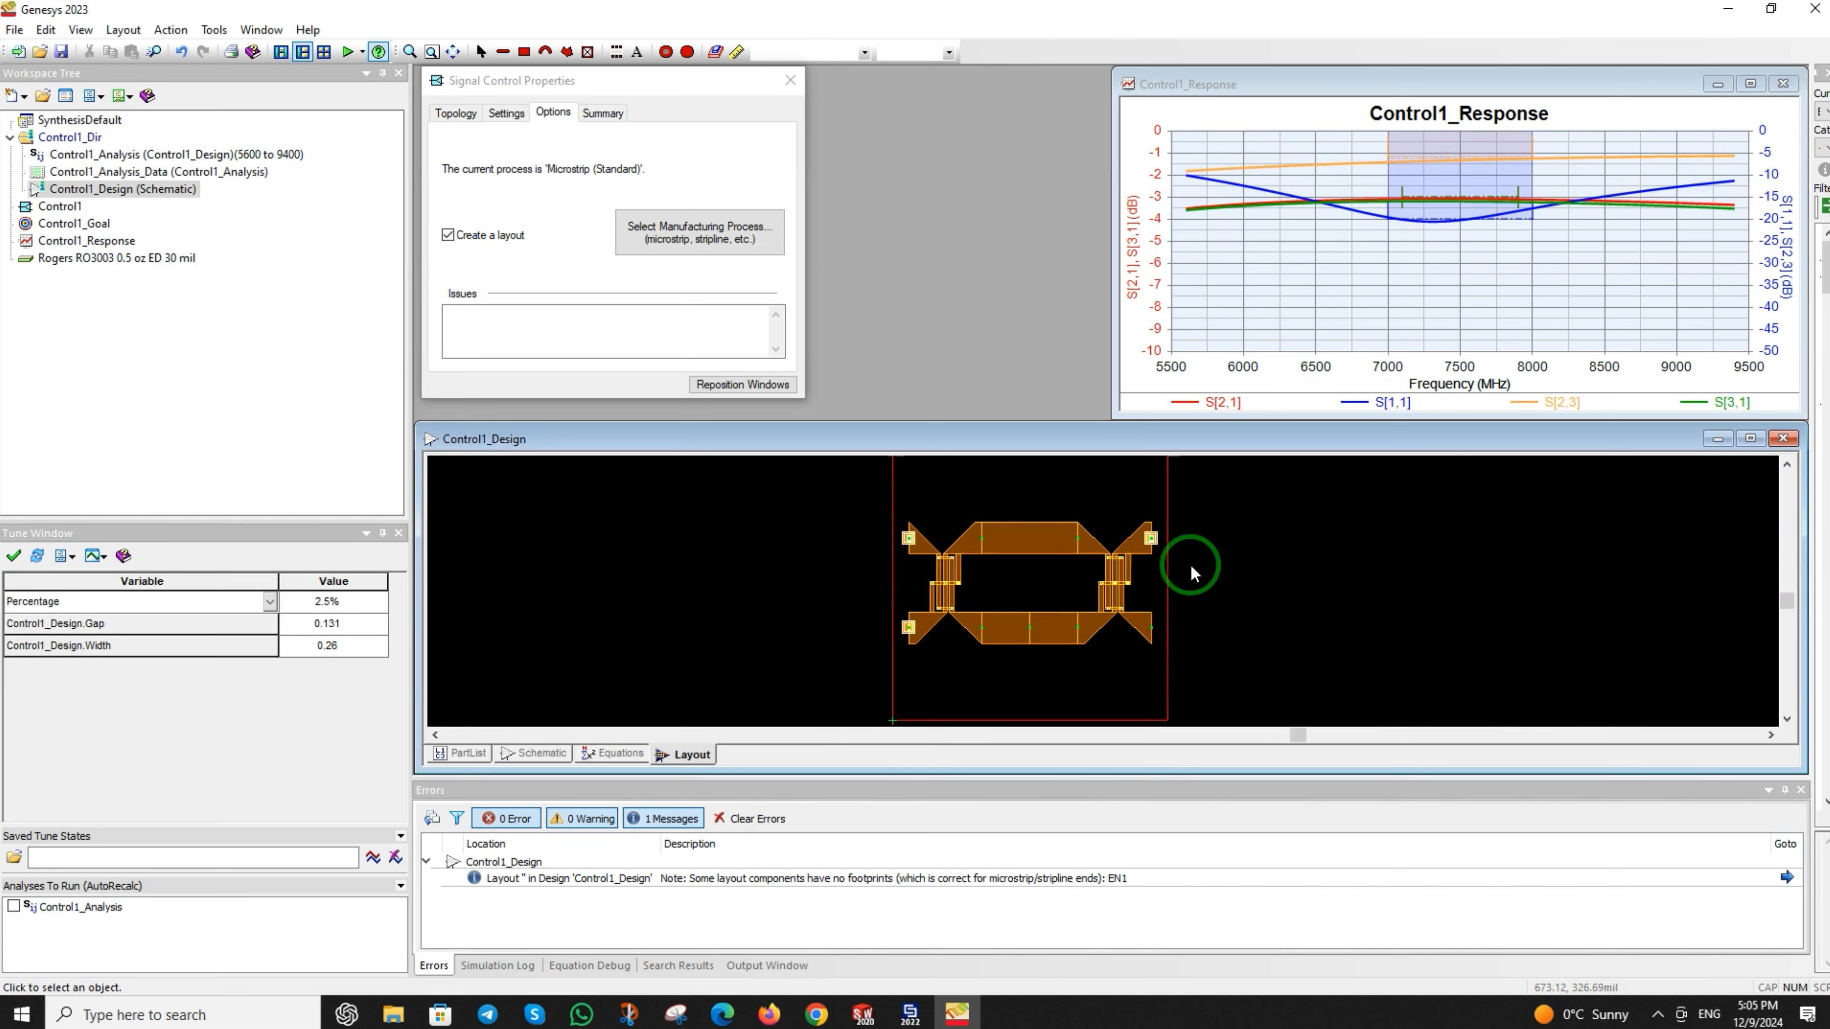
pyautogui.moveTo(923, 425); pyautogui.dragTo(887, 286)
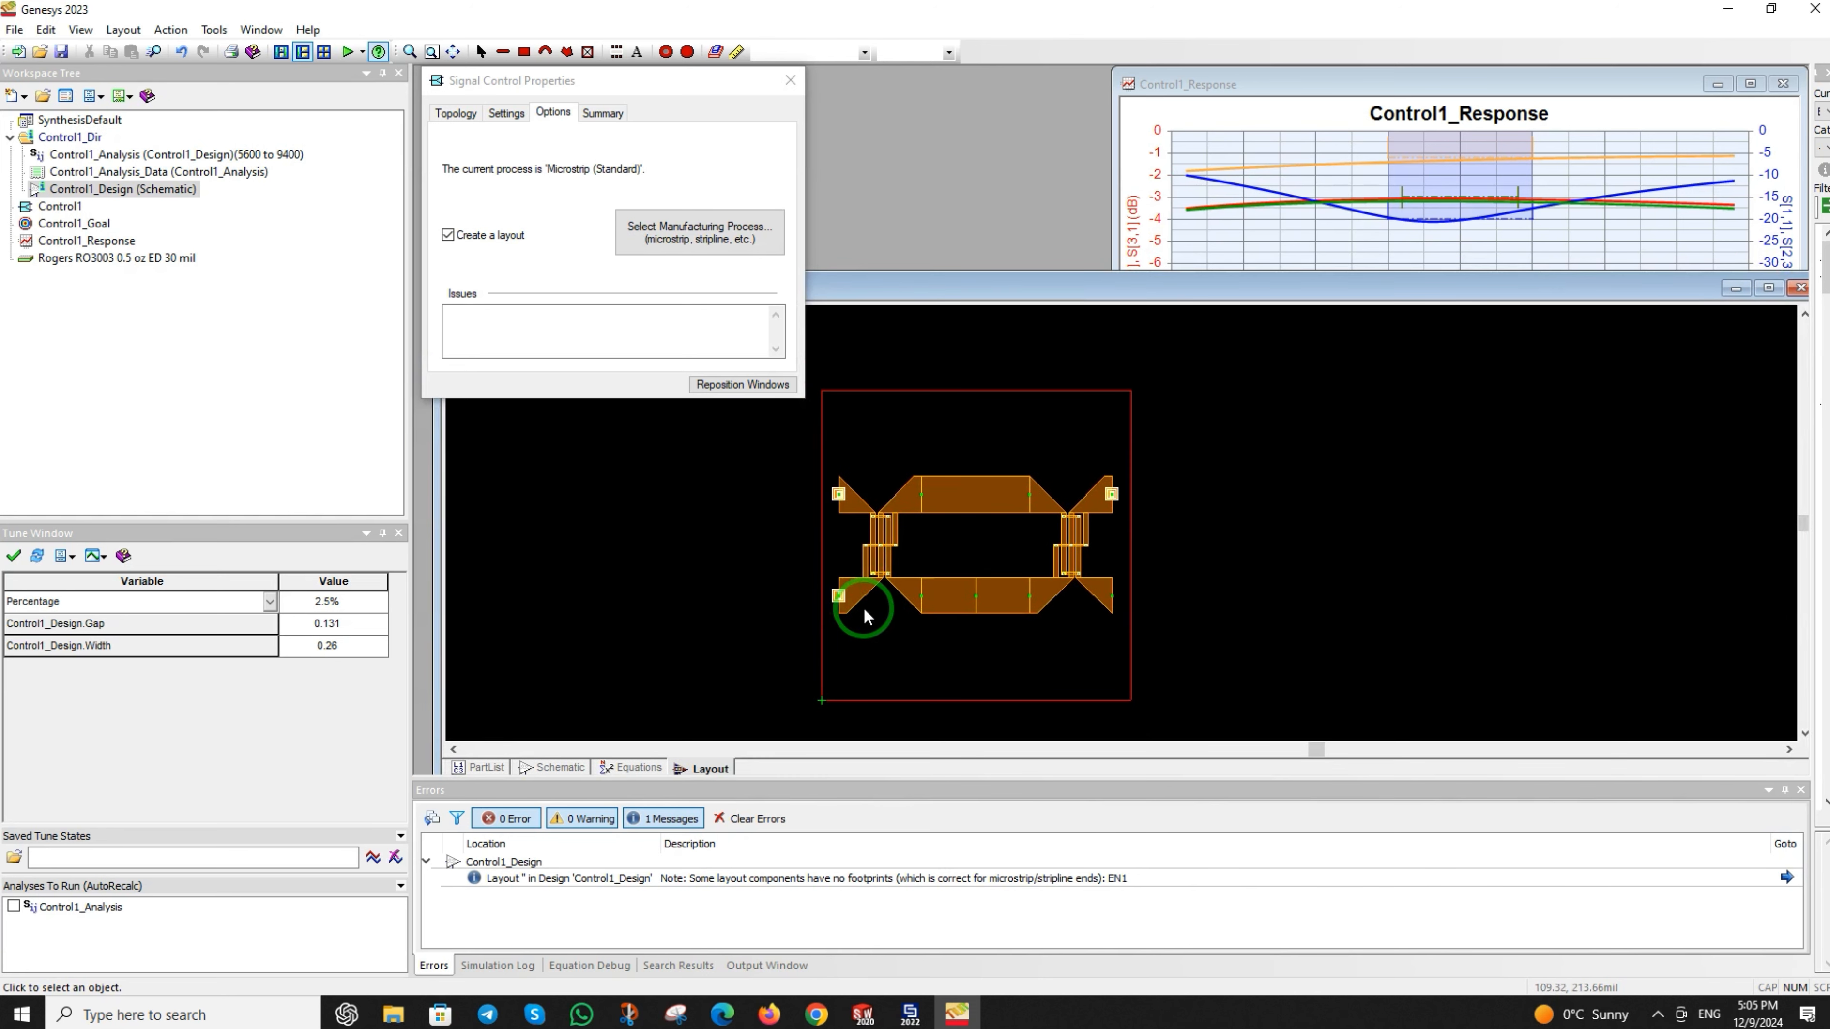
pyautogui.scroll(-2, 831, 615)
pyautogui.scroll(2, 791, 609)
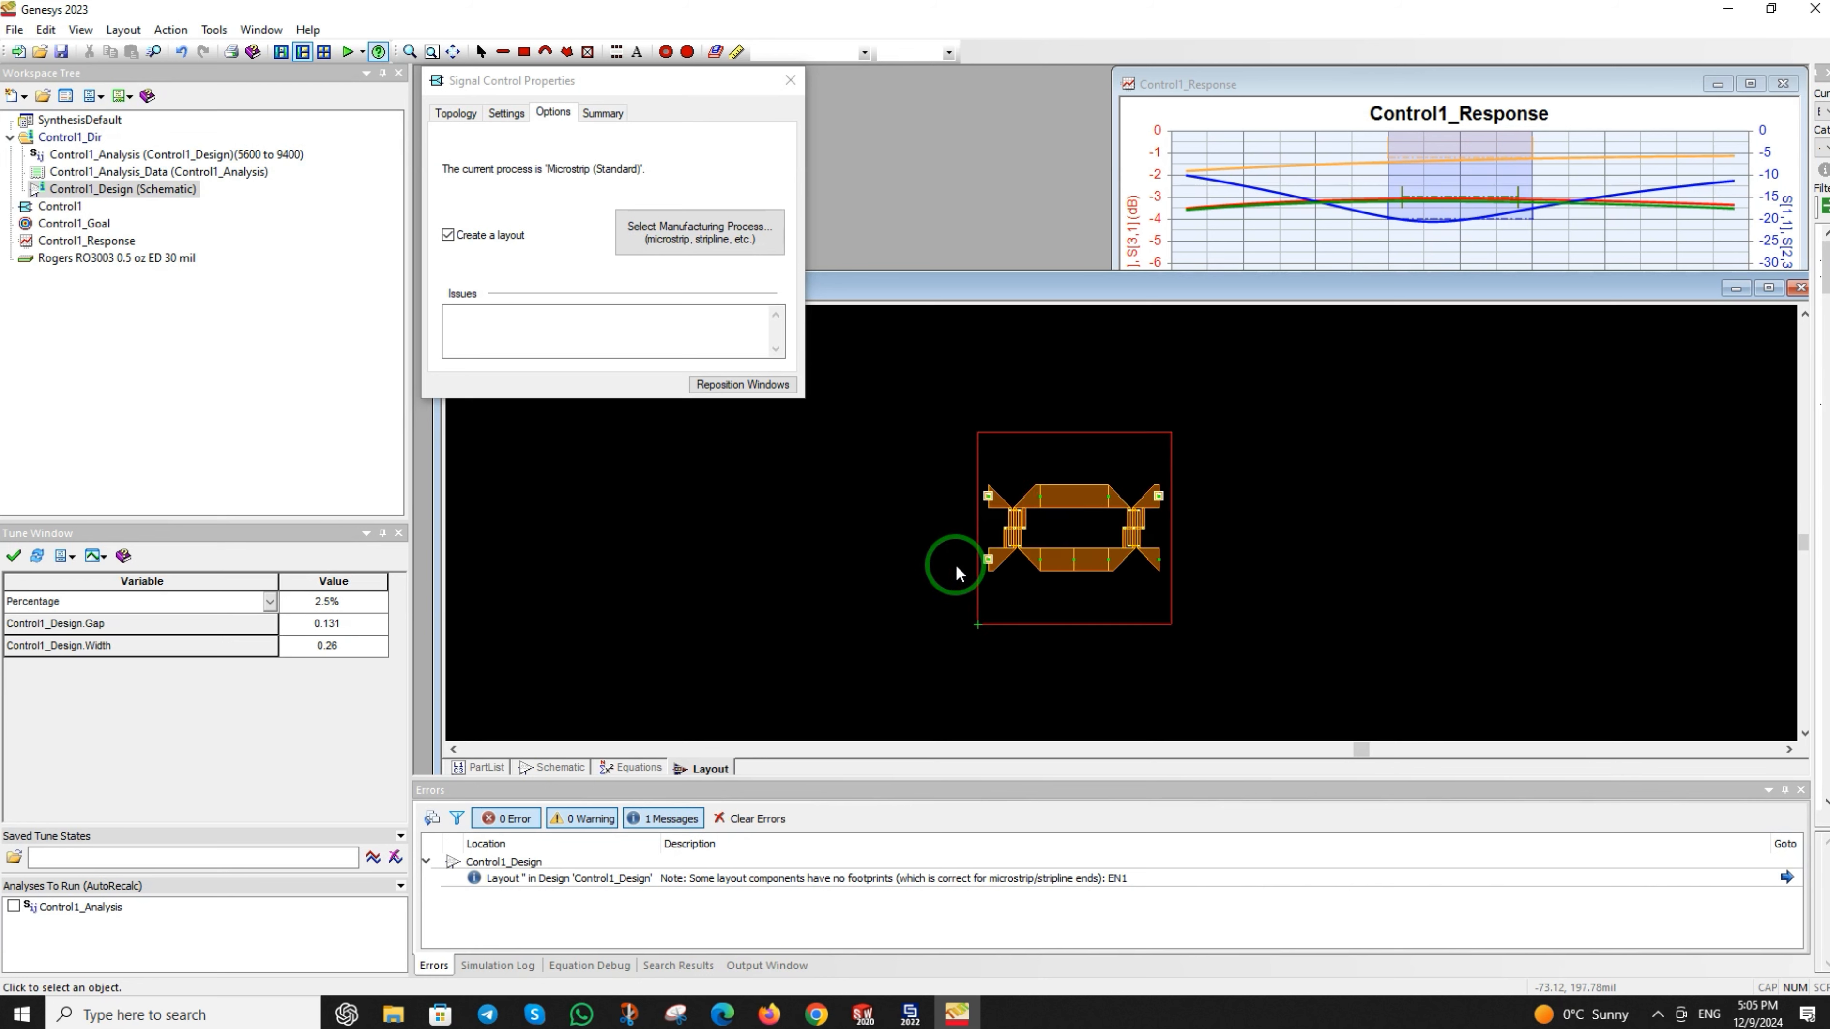
pyautogui.click(507, 112)
pyautogui.click(456, 113)
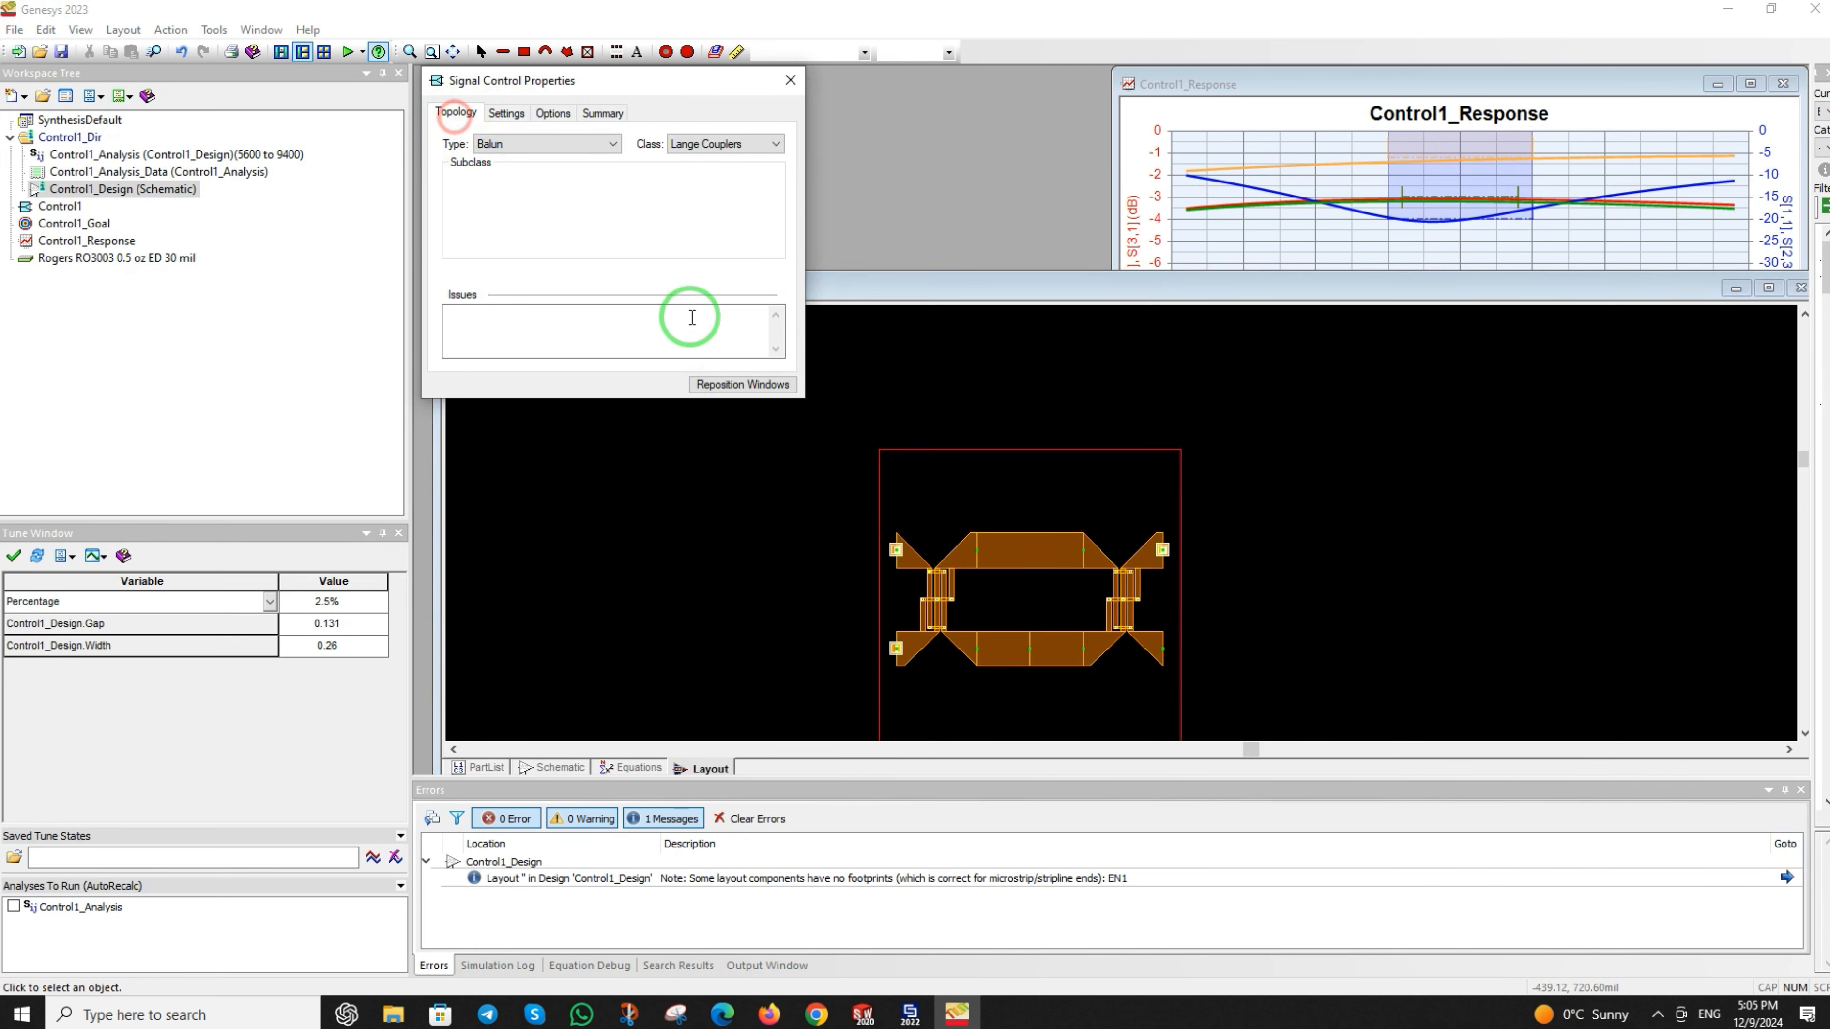
# - Review the goals and variables of Control1_Goal, run its optimization with the automatic method, and stop the run
pyautogui.doubleClick(75, 223)
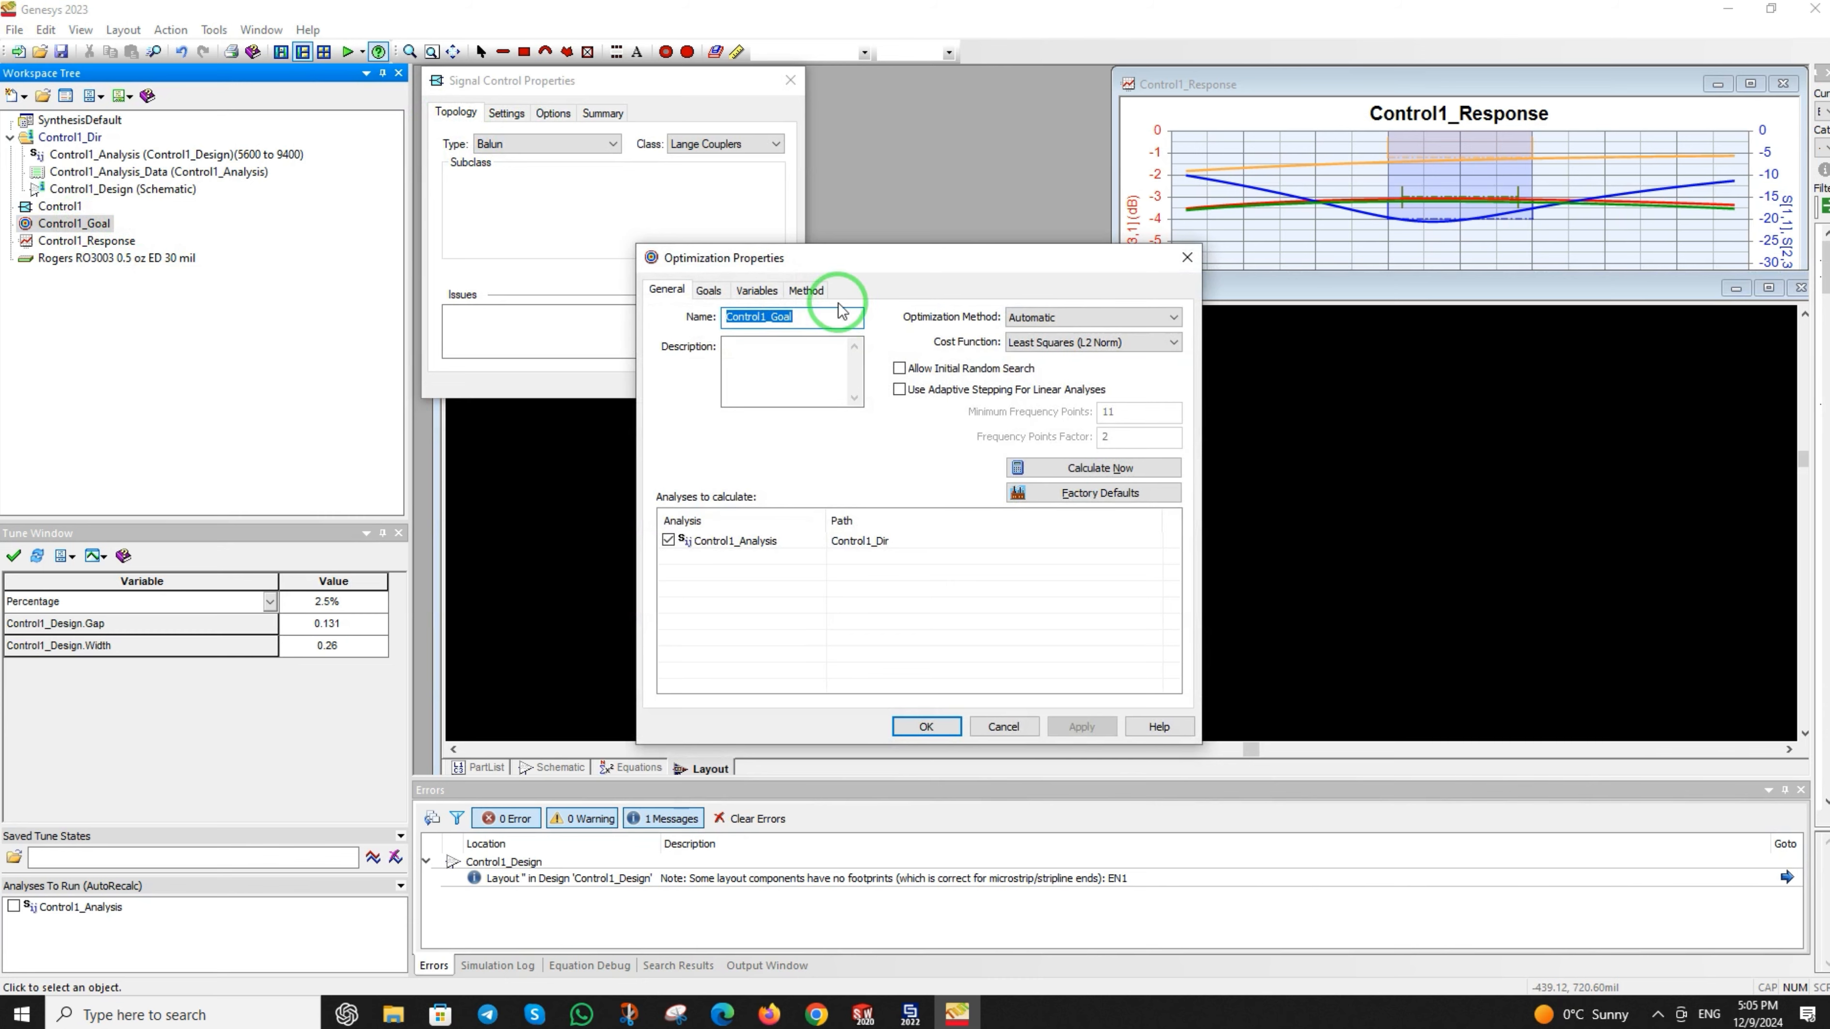
pyautogui.moveTo(944, 274); pyautogui.dragTo(444, 251)
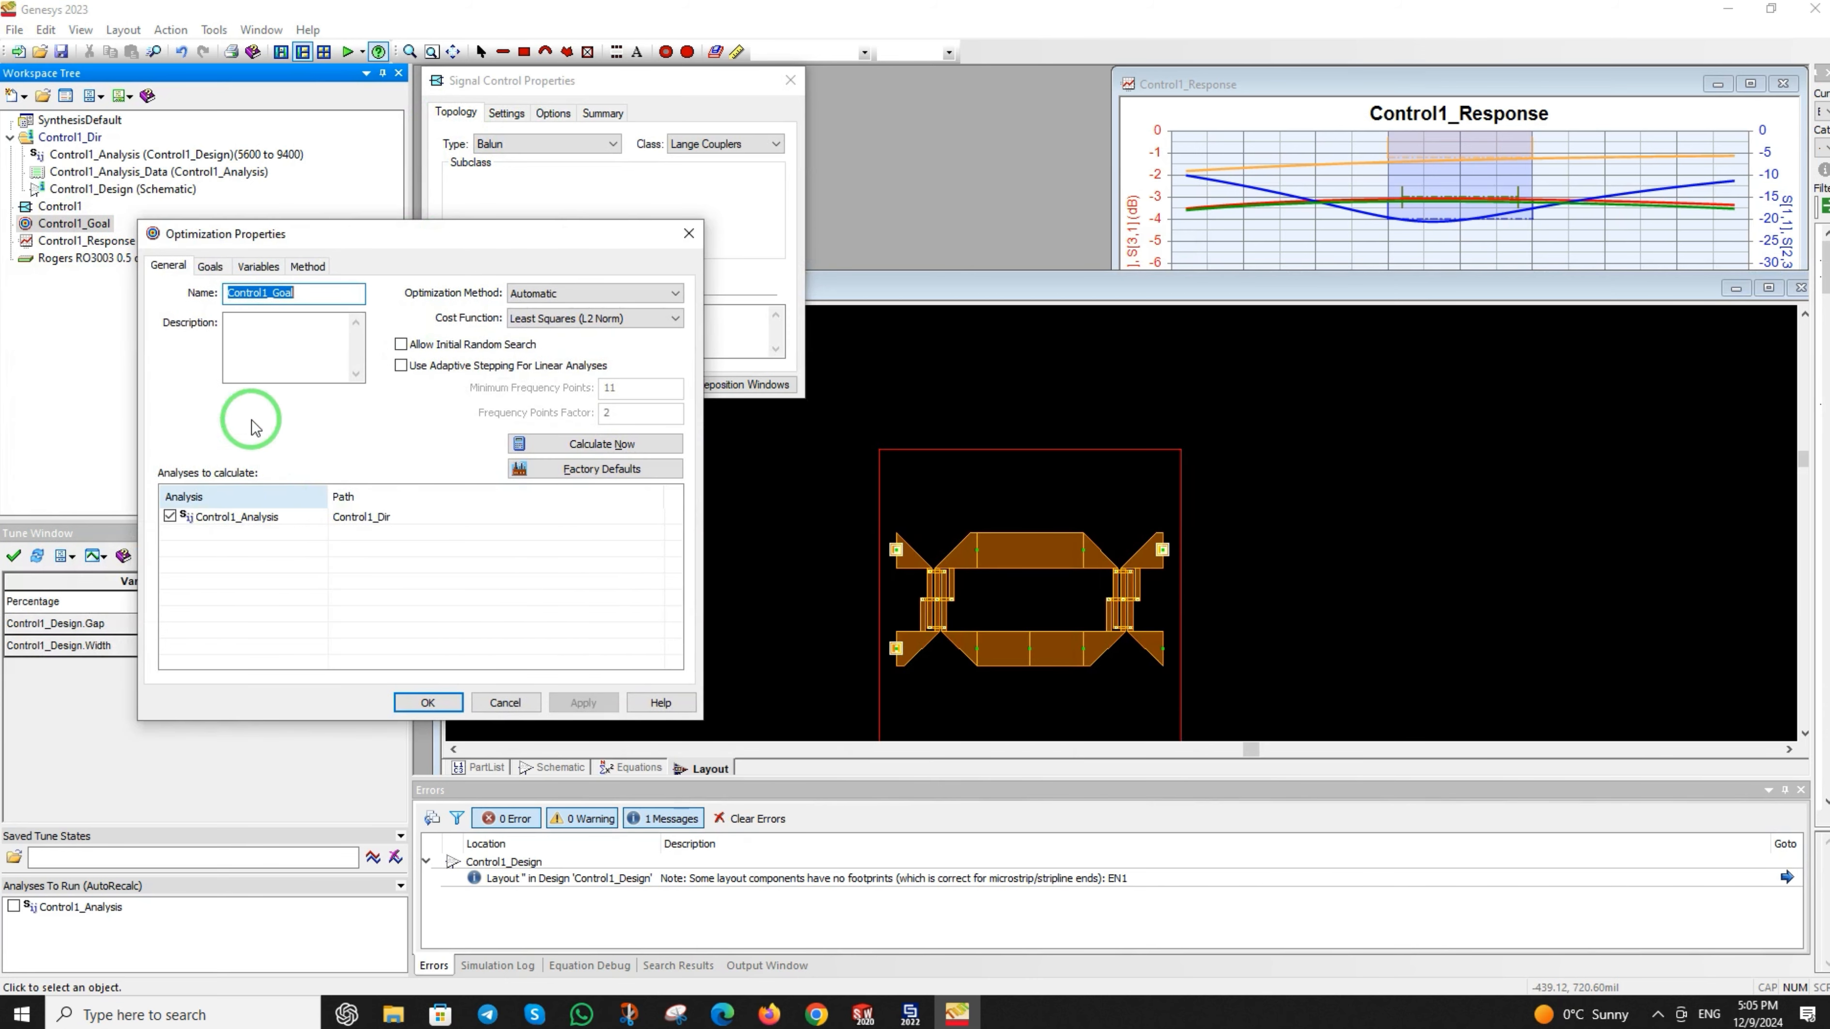
pyautogui.click(209, 268)
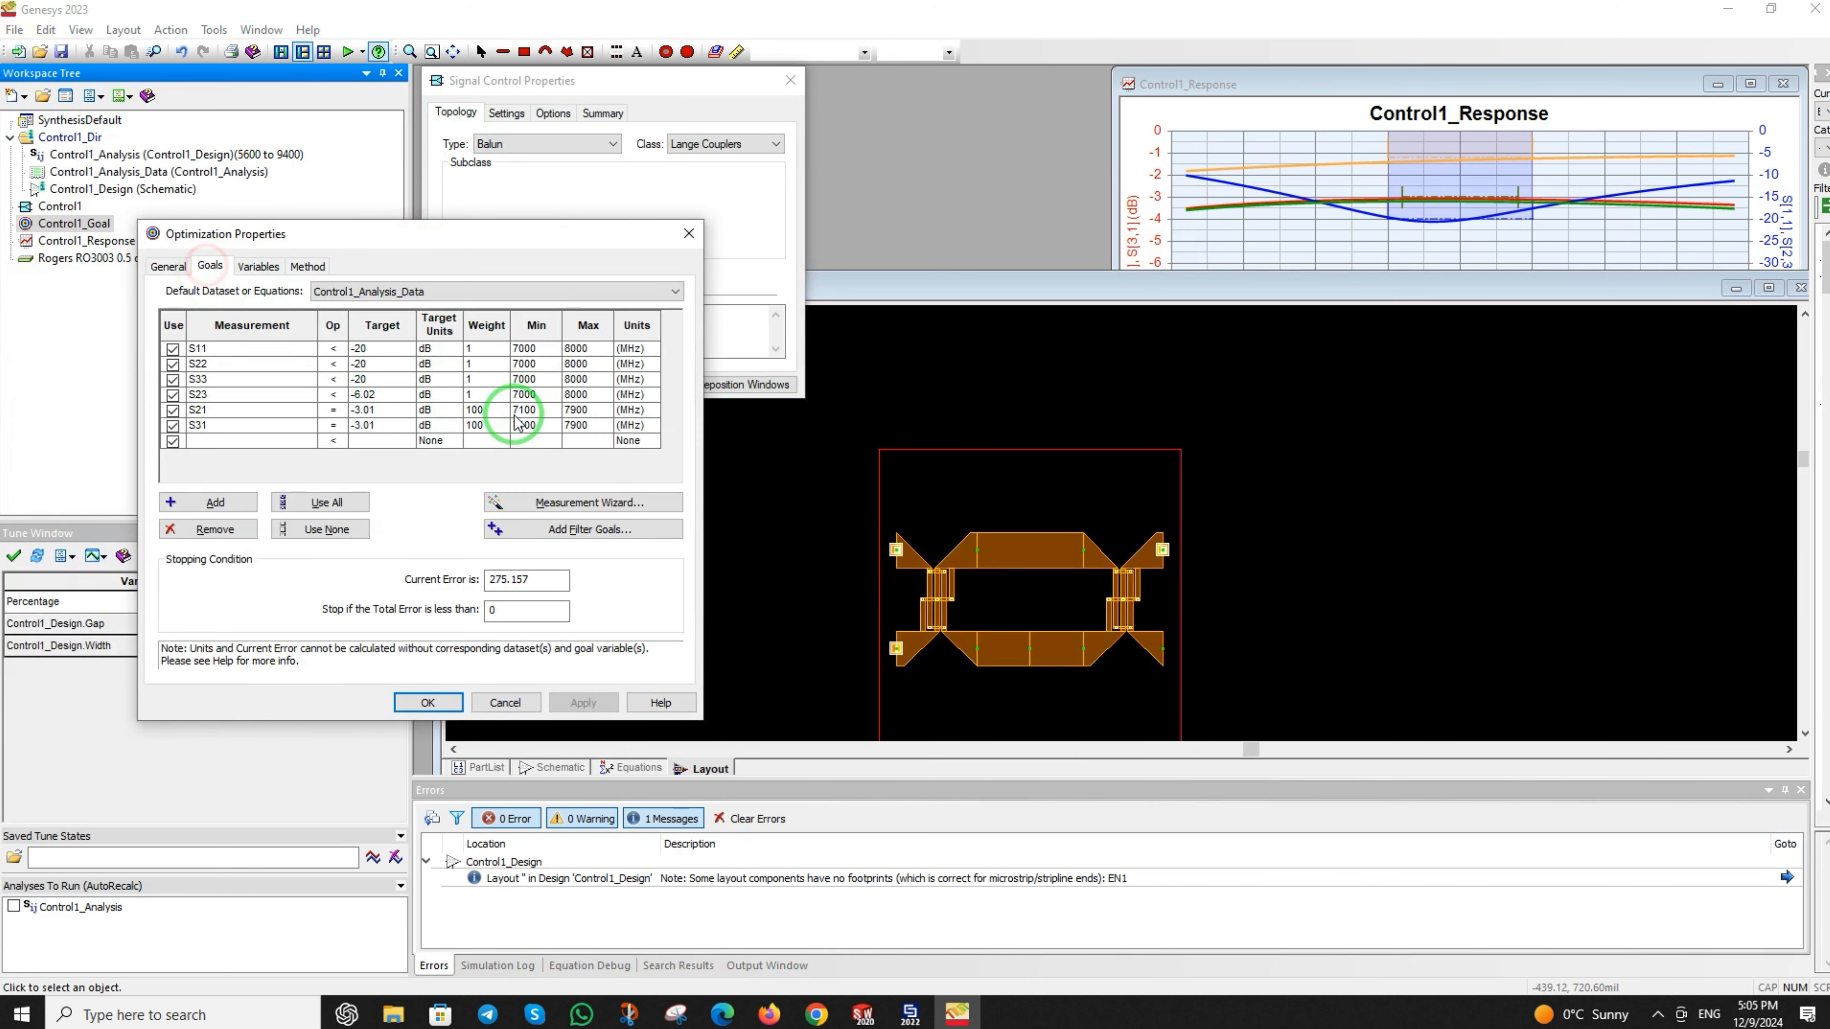
pyautogui.click(263, 270)
pyautogui.click(169, 266)
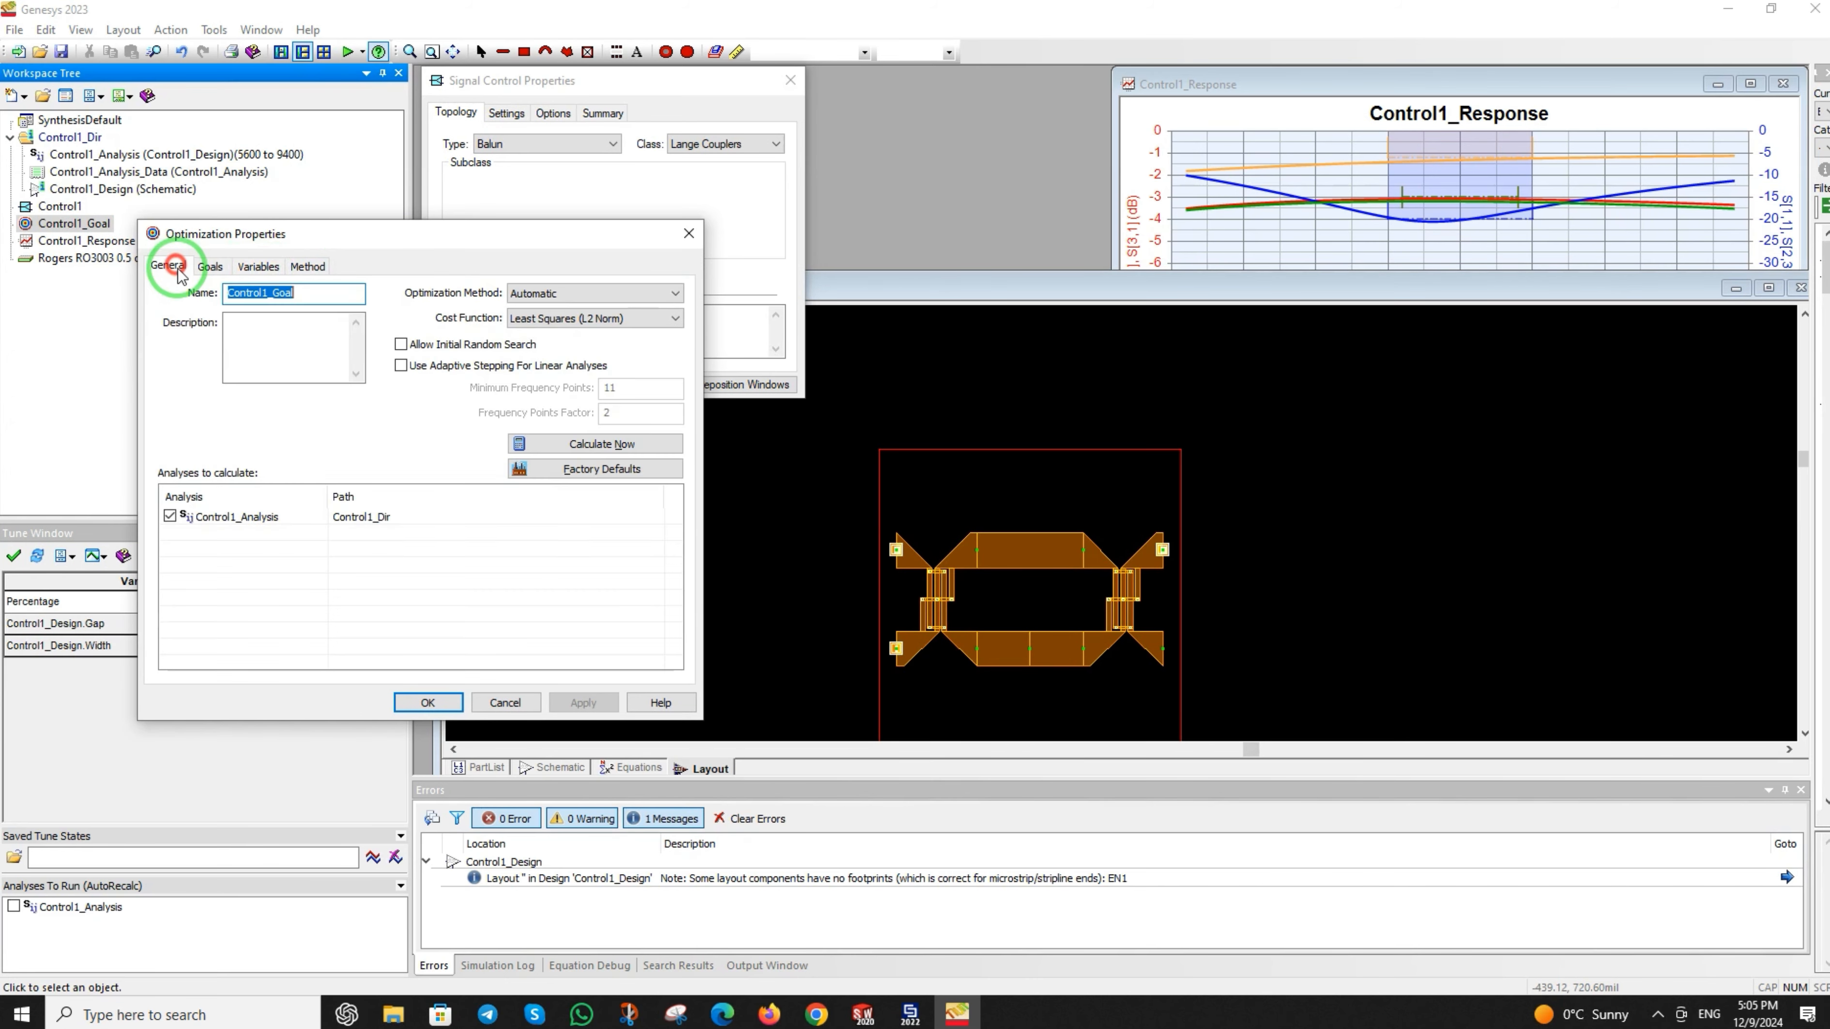
pyautogui.click(571, 447)
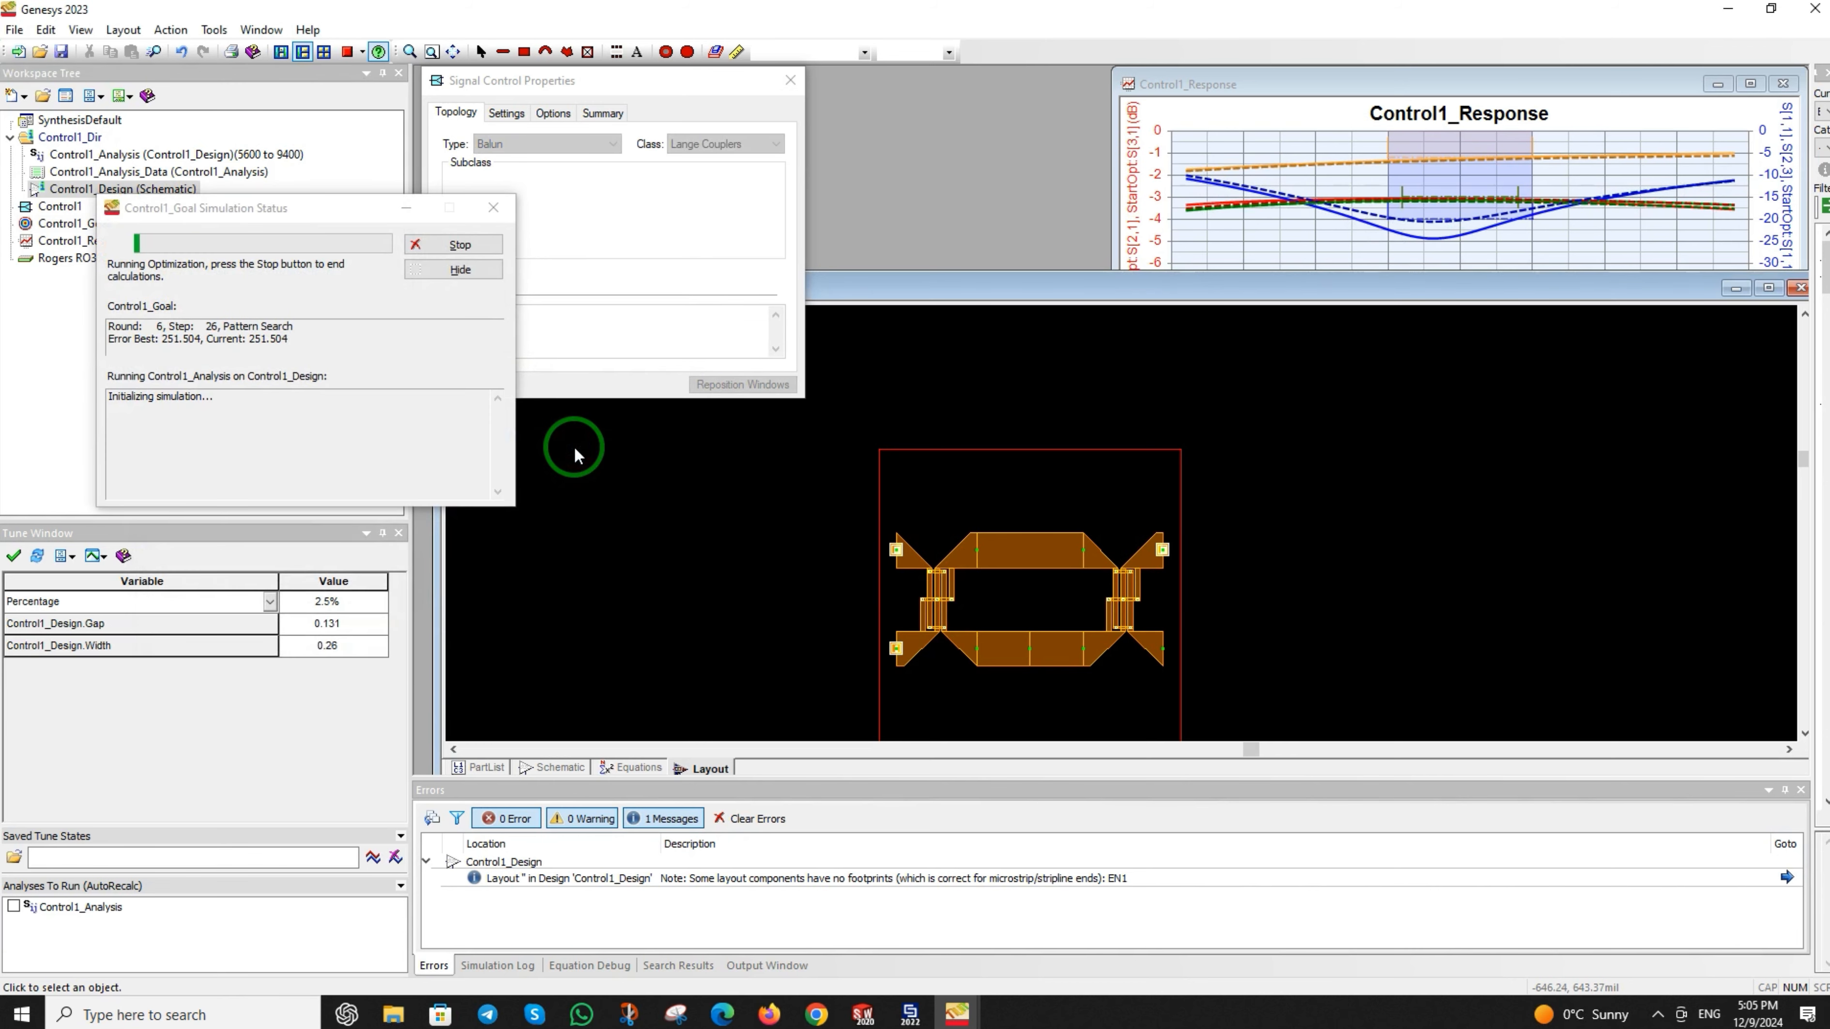
pyautogui.click(1371, 84)
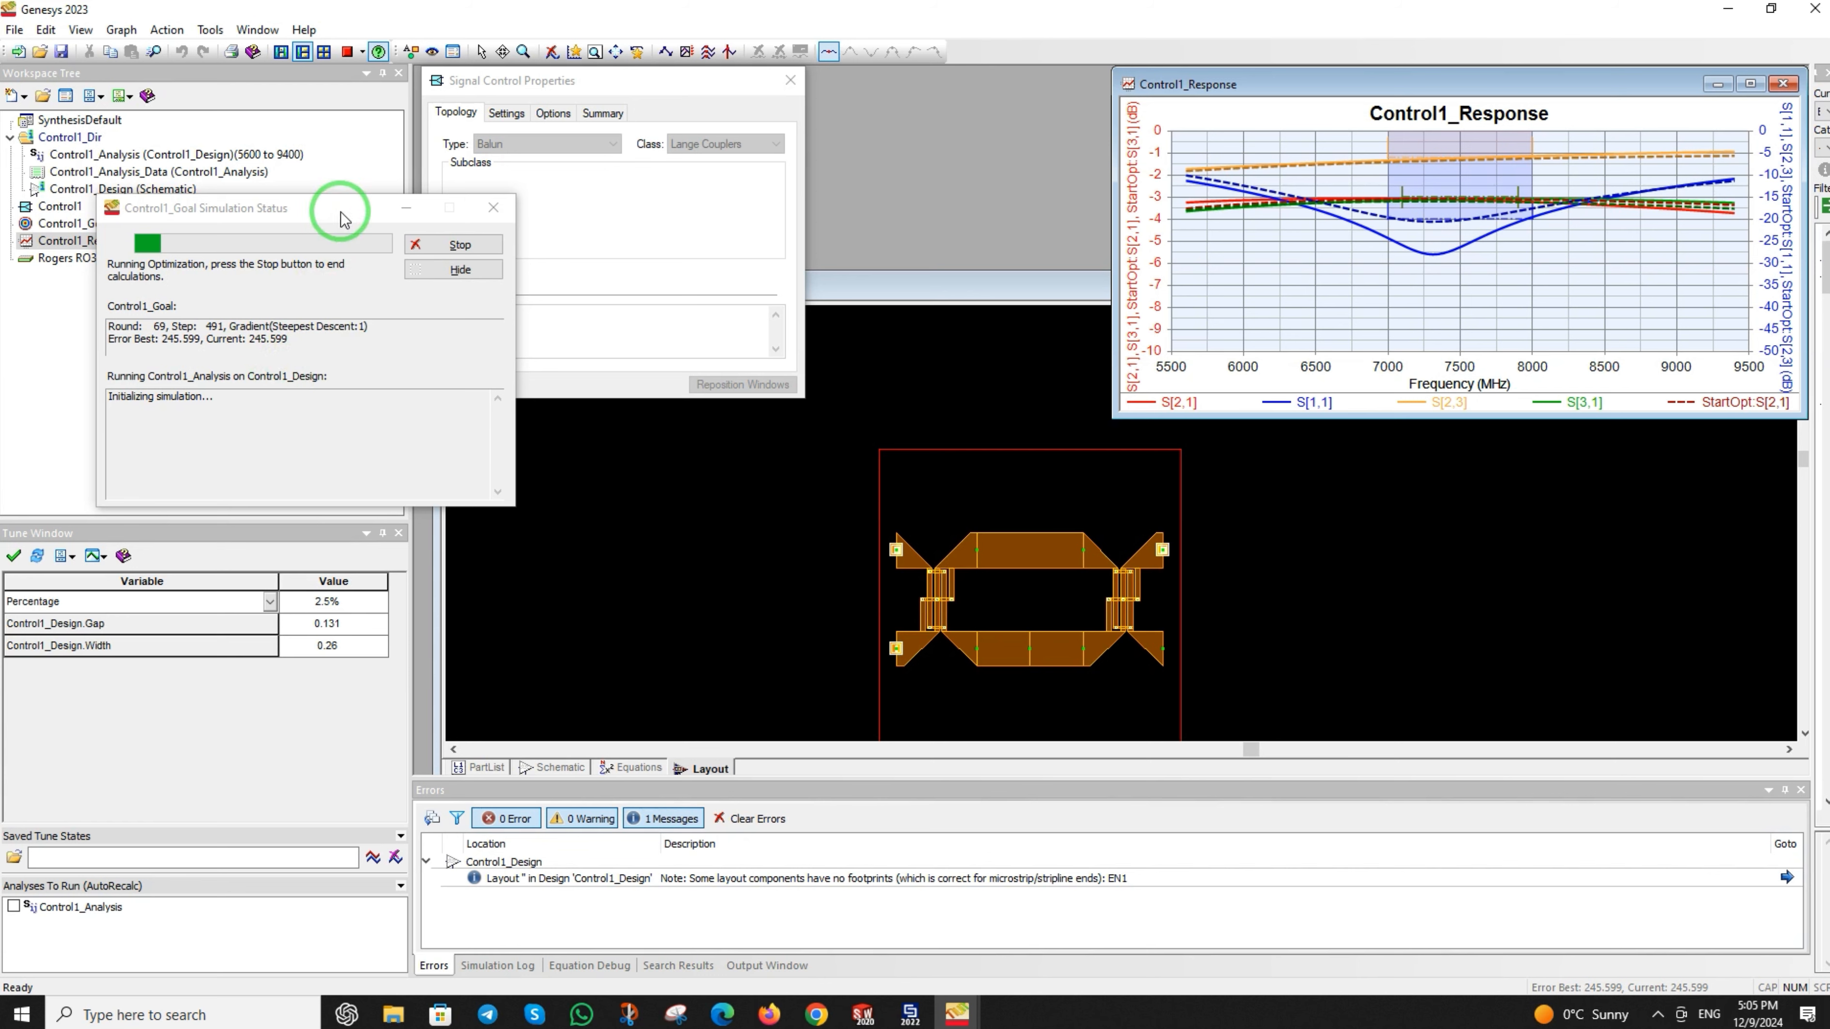
pyautogui.click(418, 243)
# - Remove the StartOpt comparison traces from the Control1_Response graph and move the graph closer to the signal control properties
pyautogui.click(390, 860)
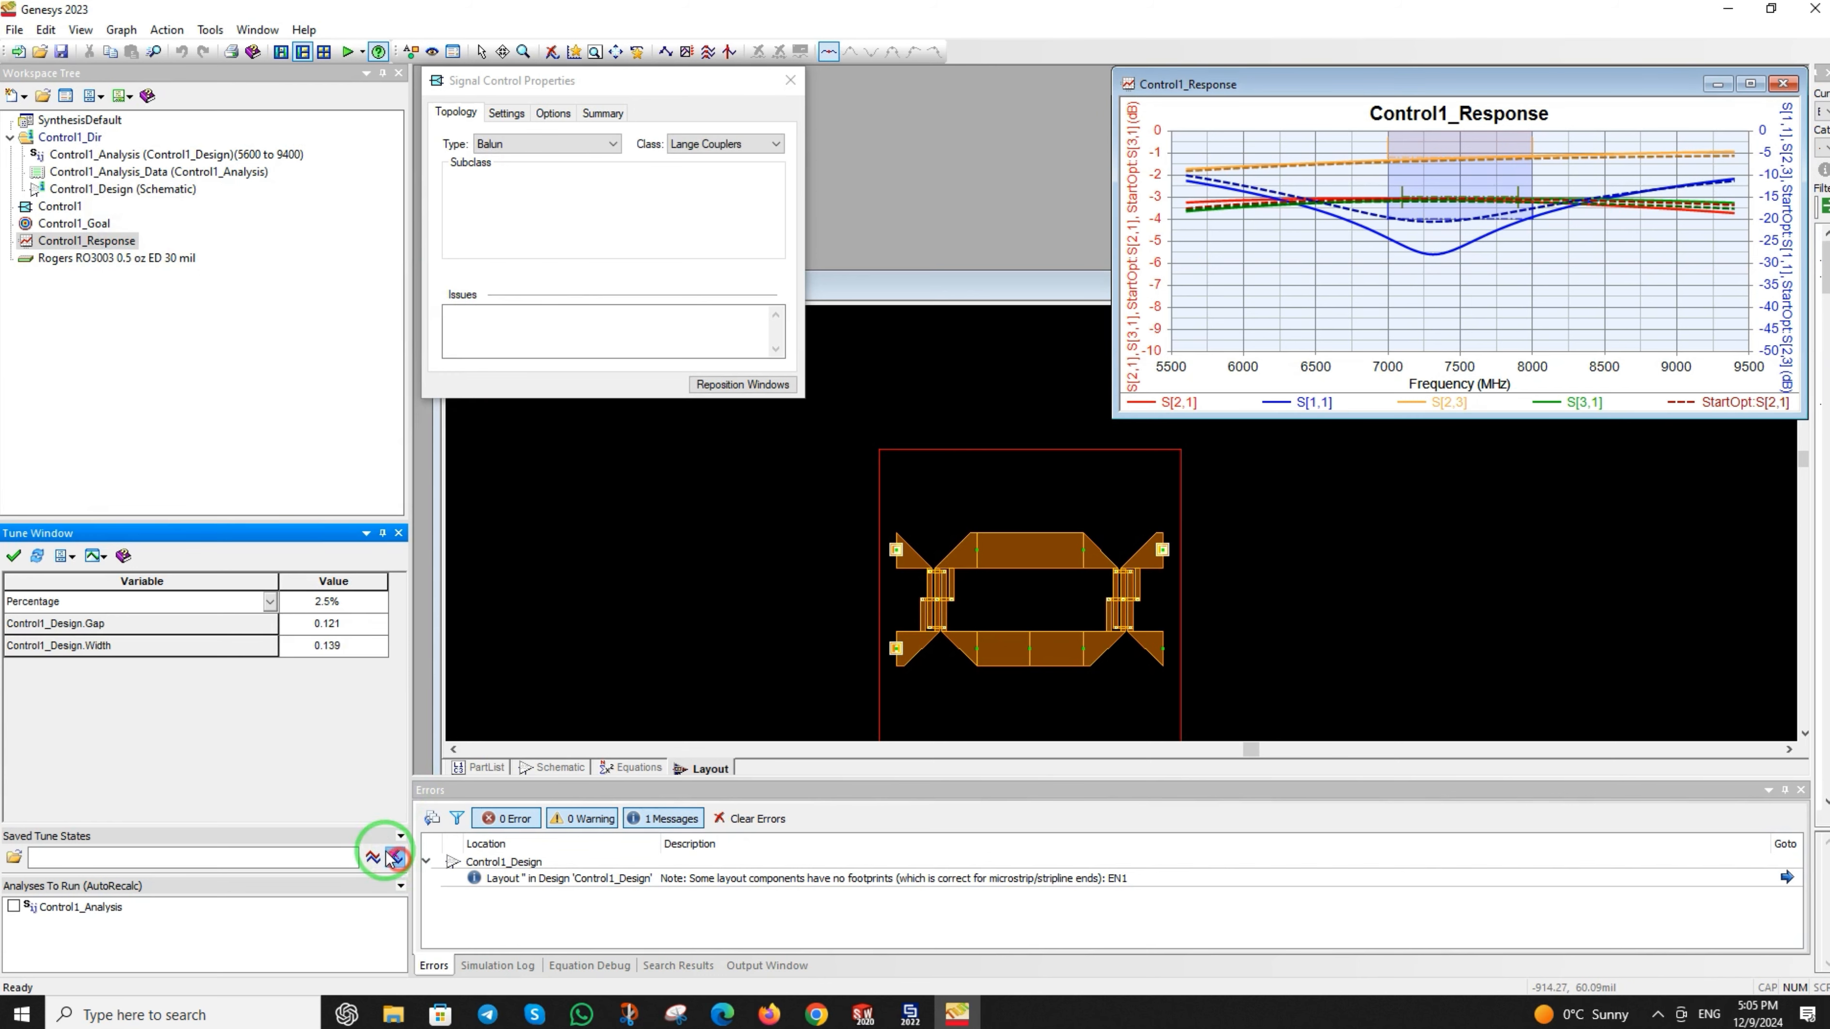
pyautogui.moveTo(1394, 89); pyautogui.dragTo(1120, 96)
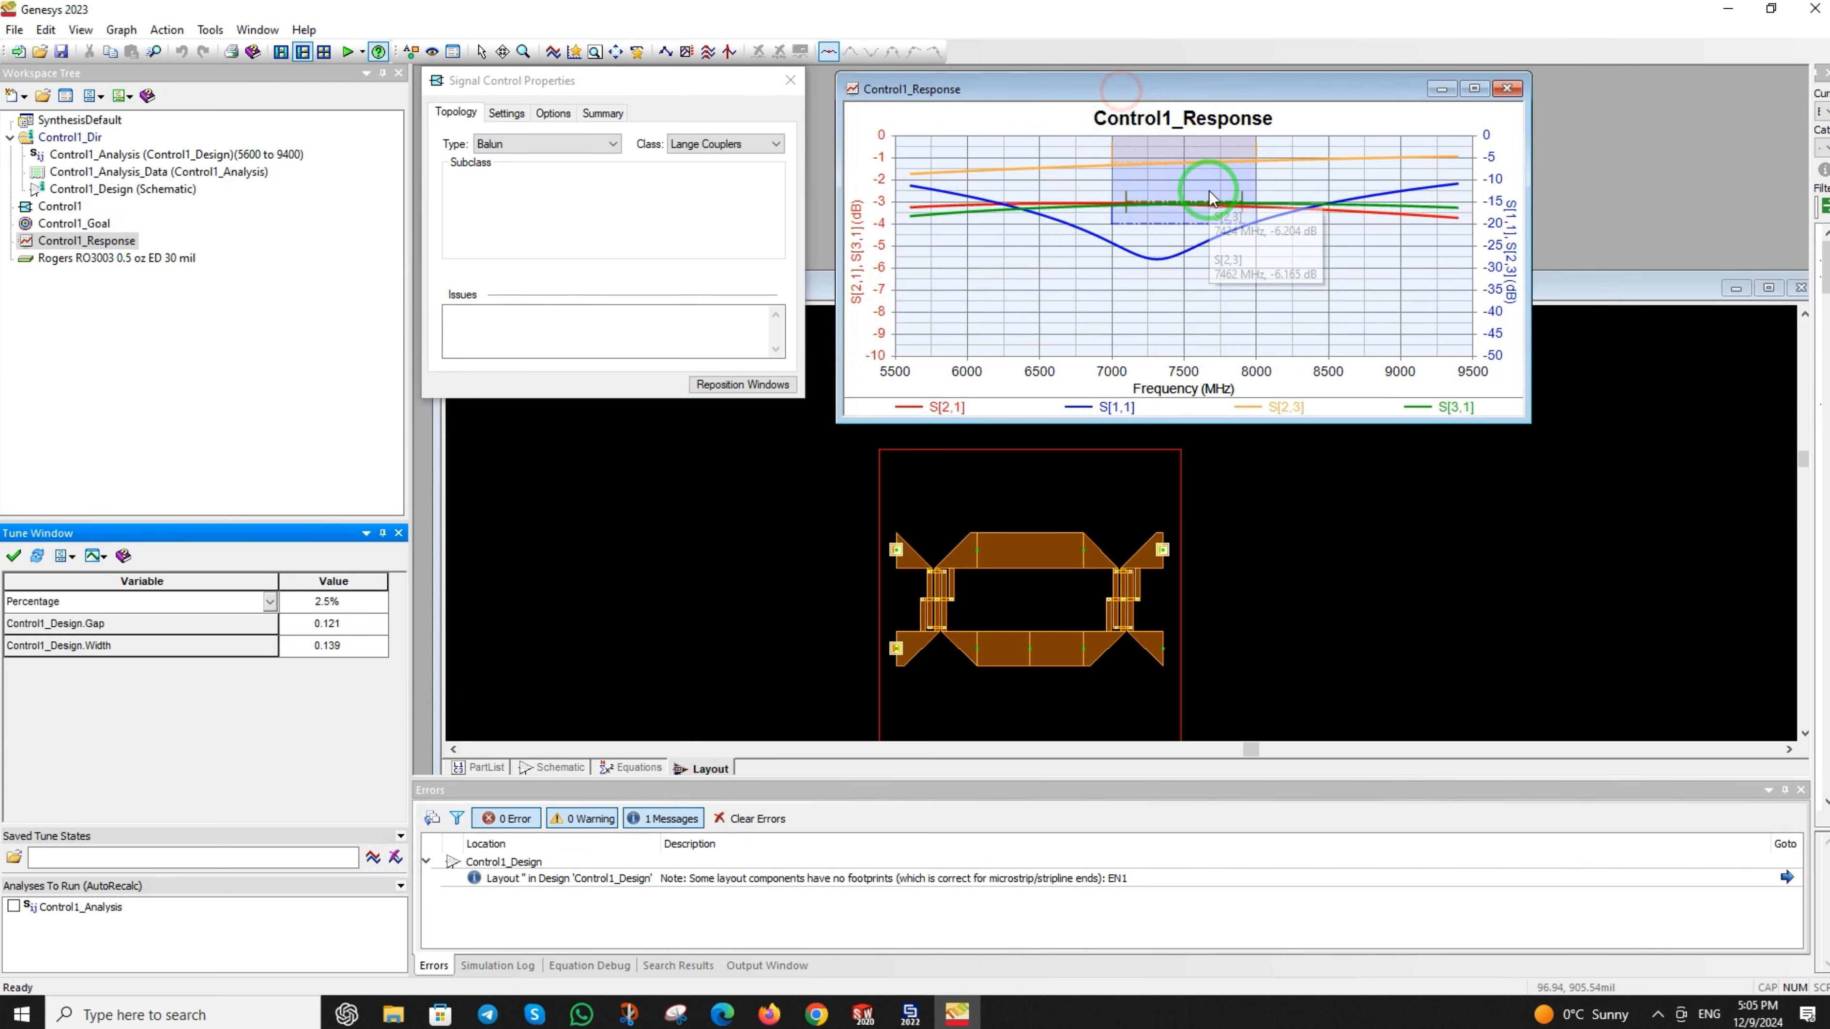
pyautogui.scroll(1, 1183, 188)
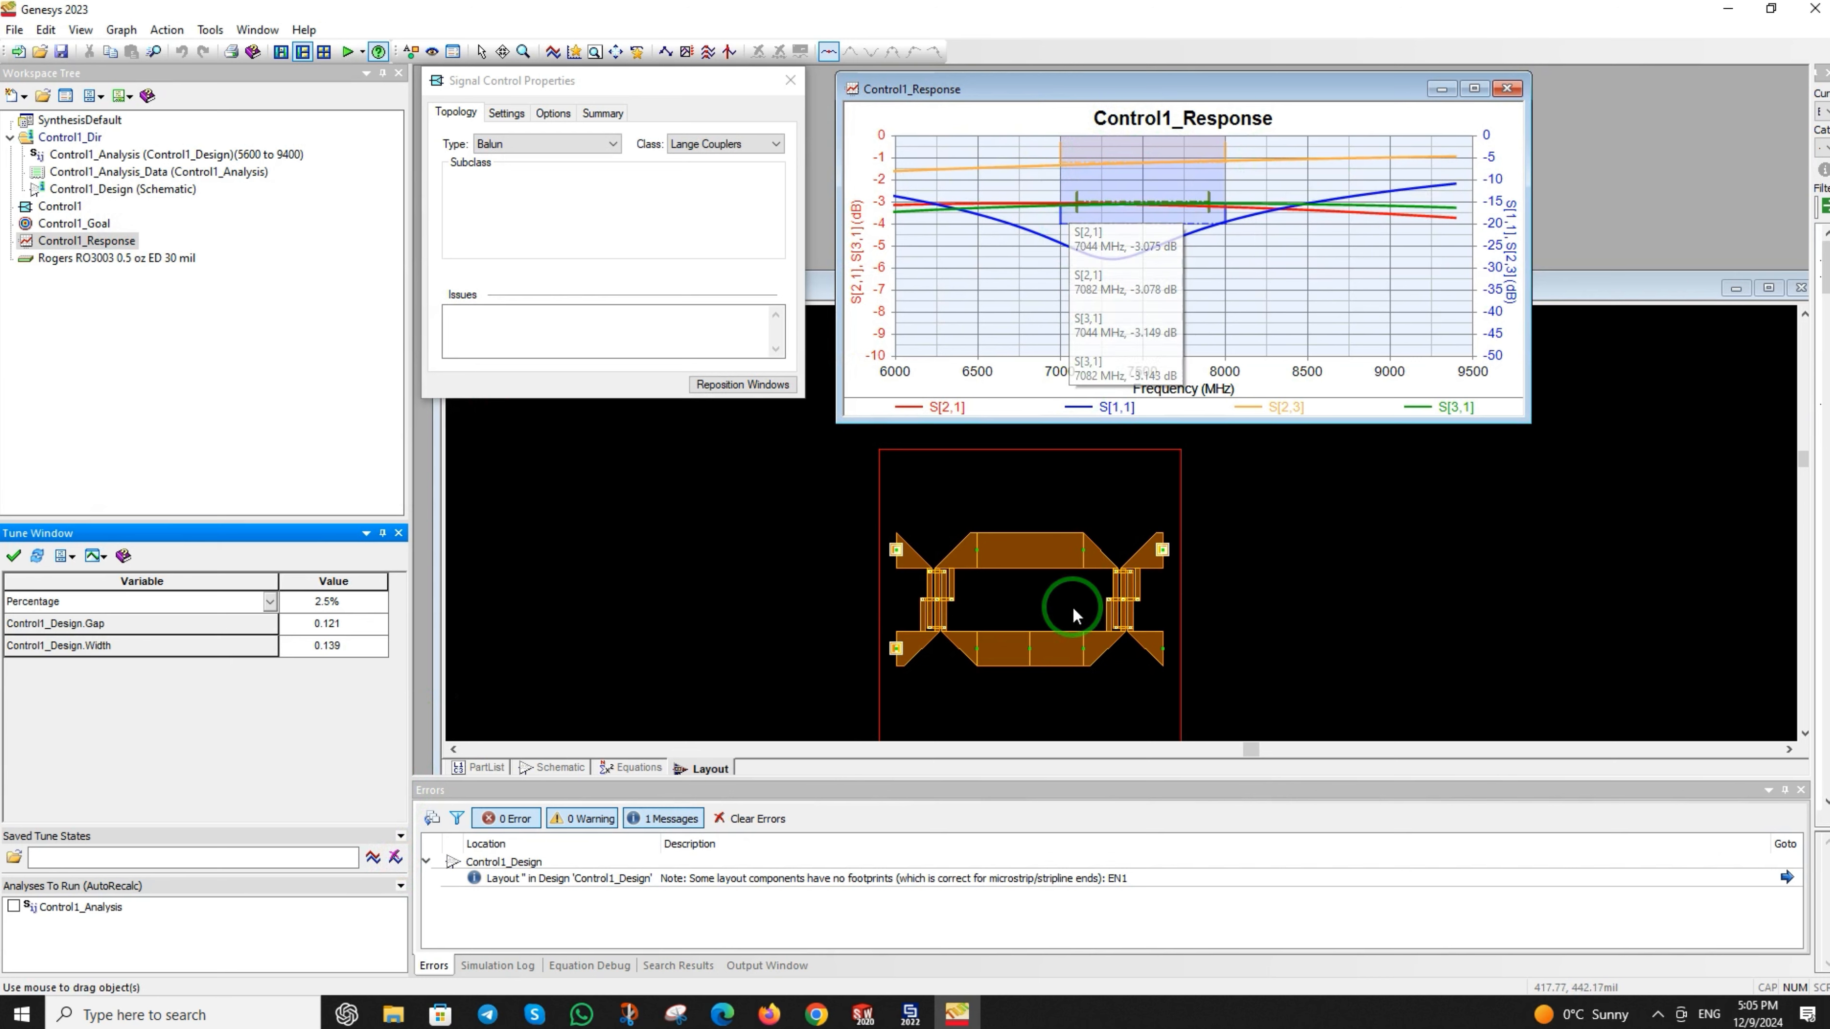
# - Open the layout properties and review the default footprint associations and the layer table
pyautogui.click(735, 577)
pyautogui.scroll(-1, 1093, 551)
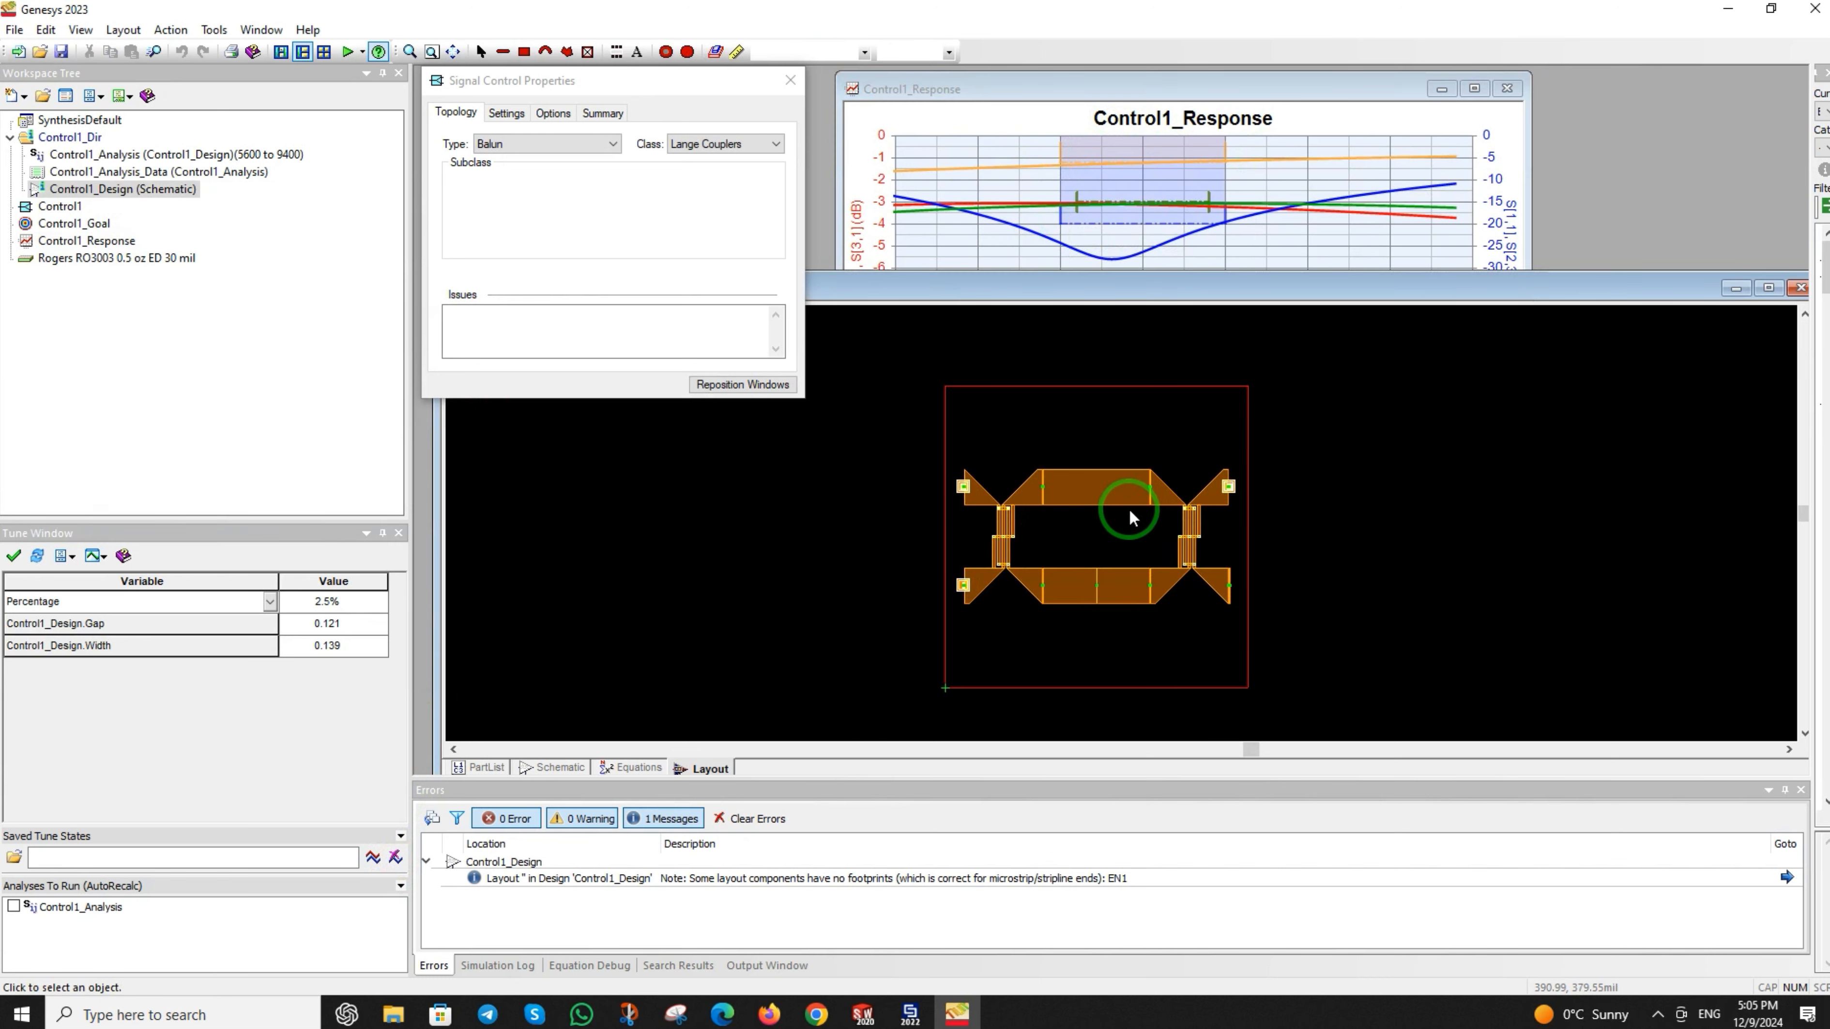
pyautogui.scroll(2, 1127, 520)
pyautogui.rightClick(769, 530)
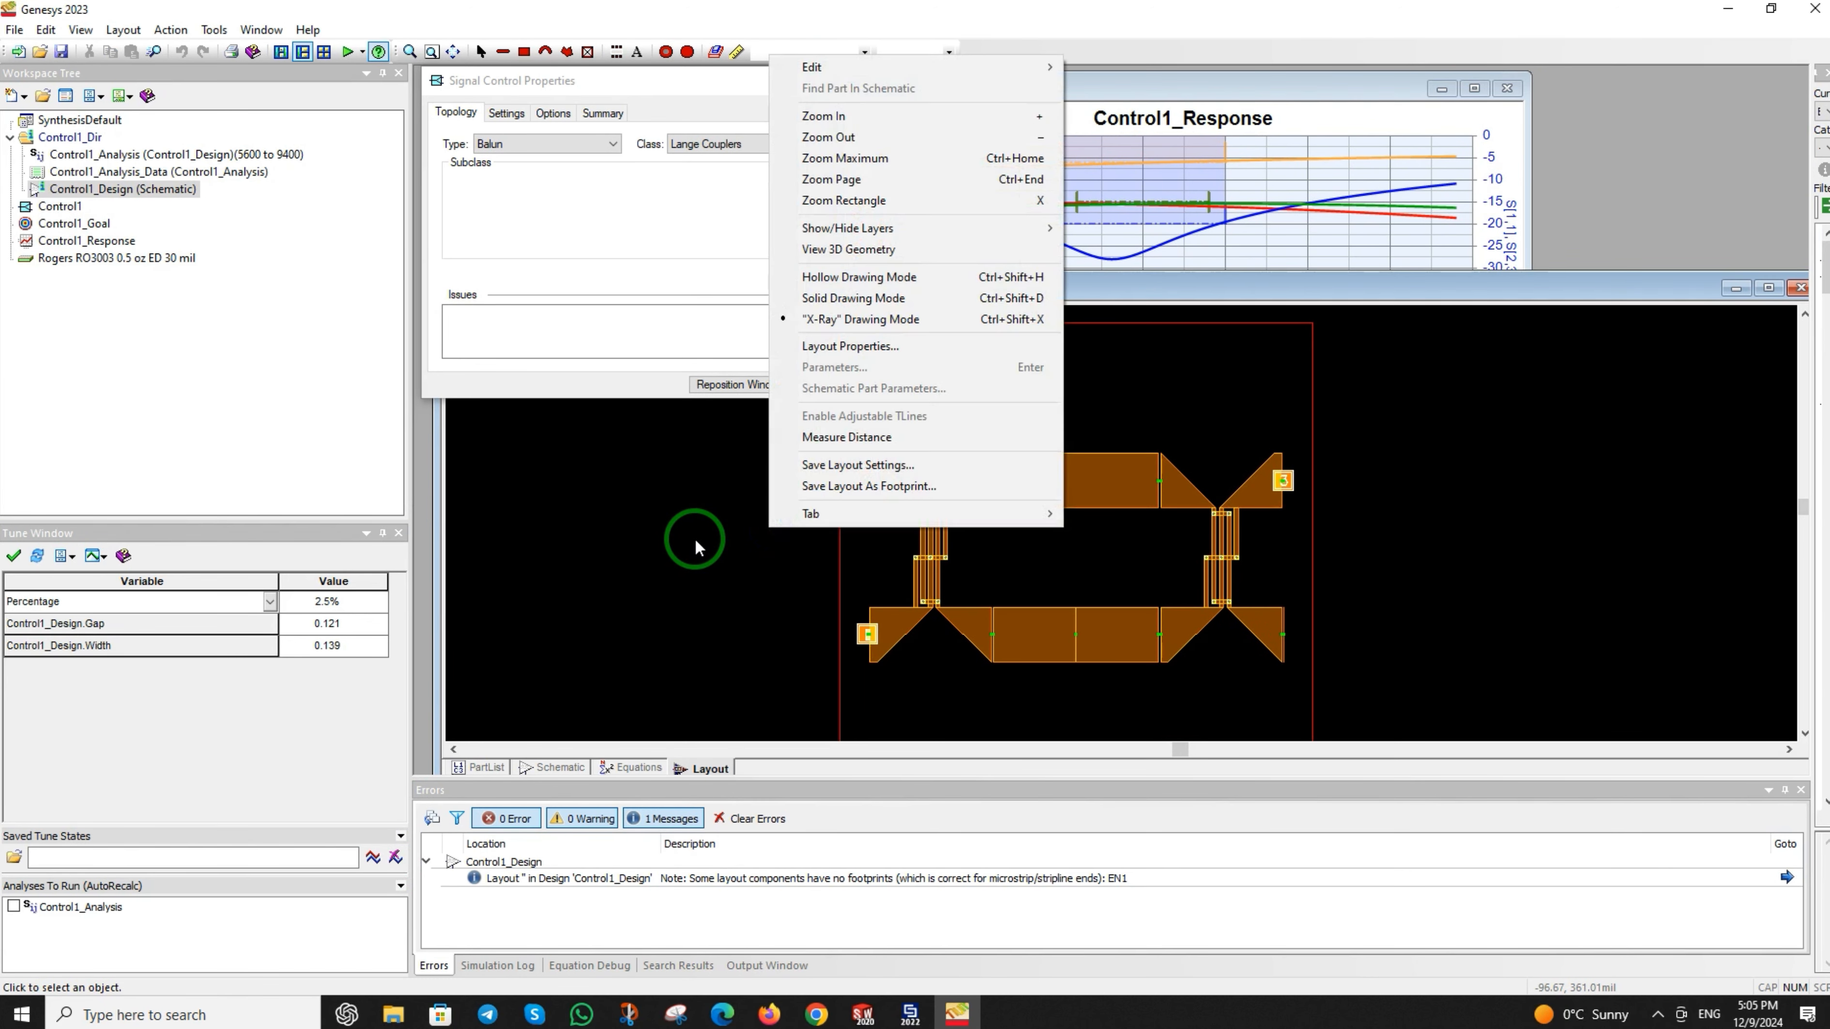
pyautogui.click(695, 534)
pyautogui.rightClick(691, 525)
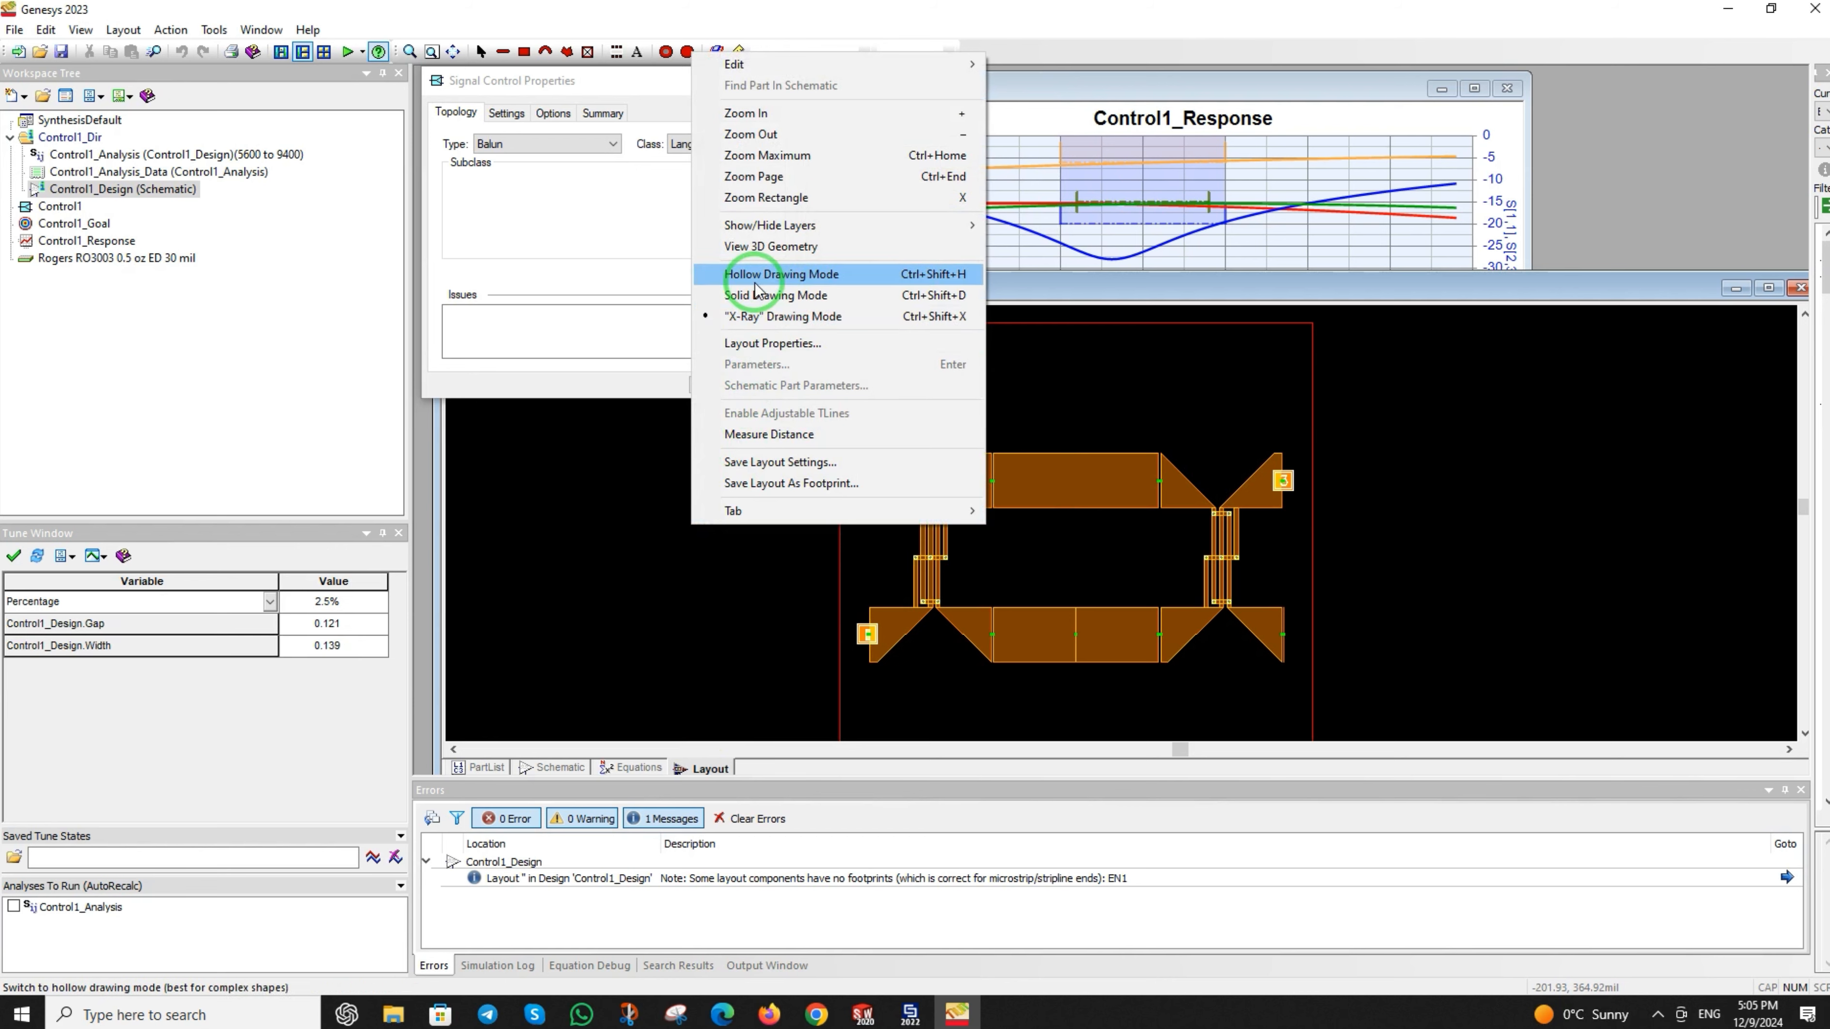
pyautogui.click(733, 353)
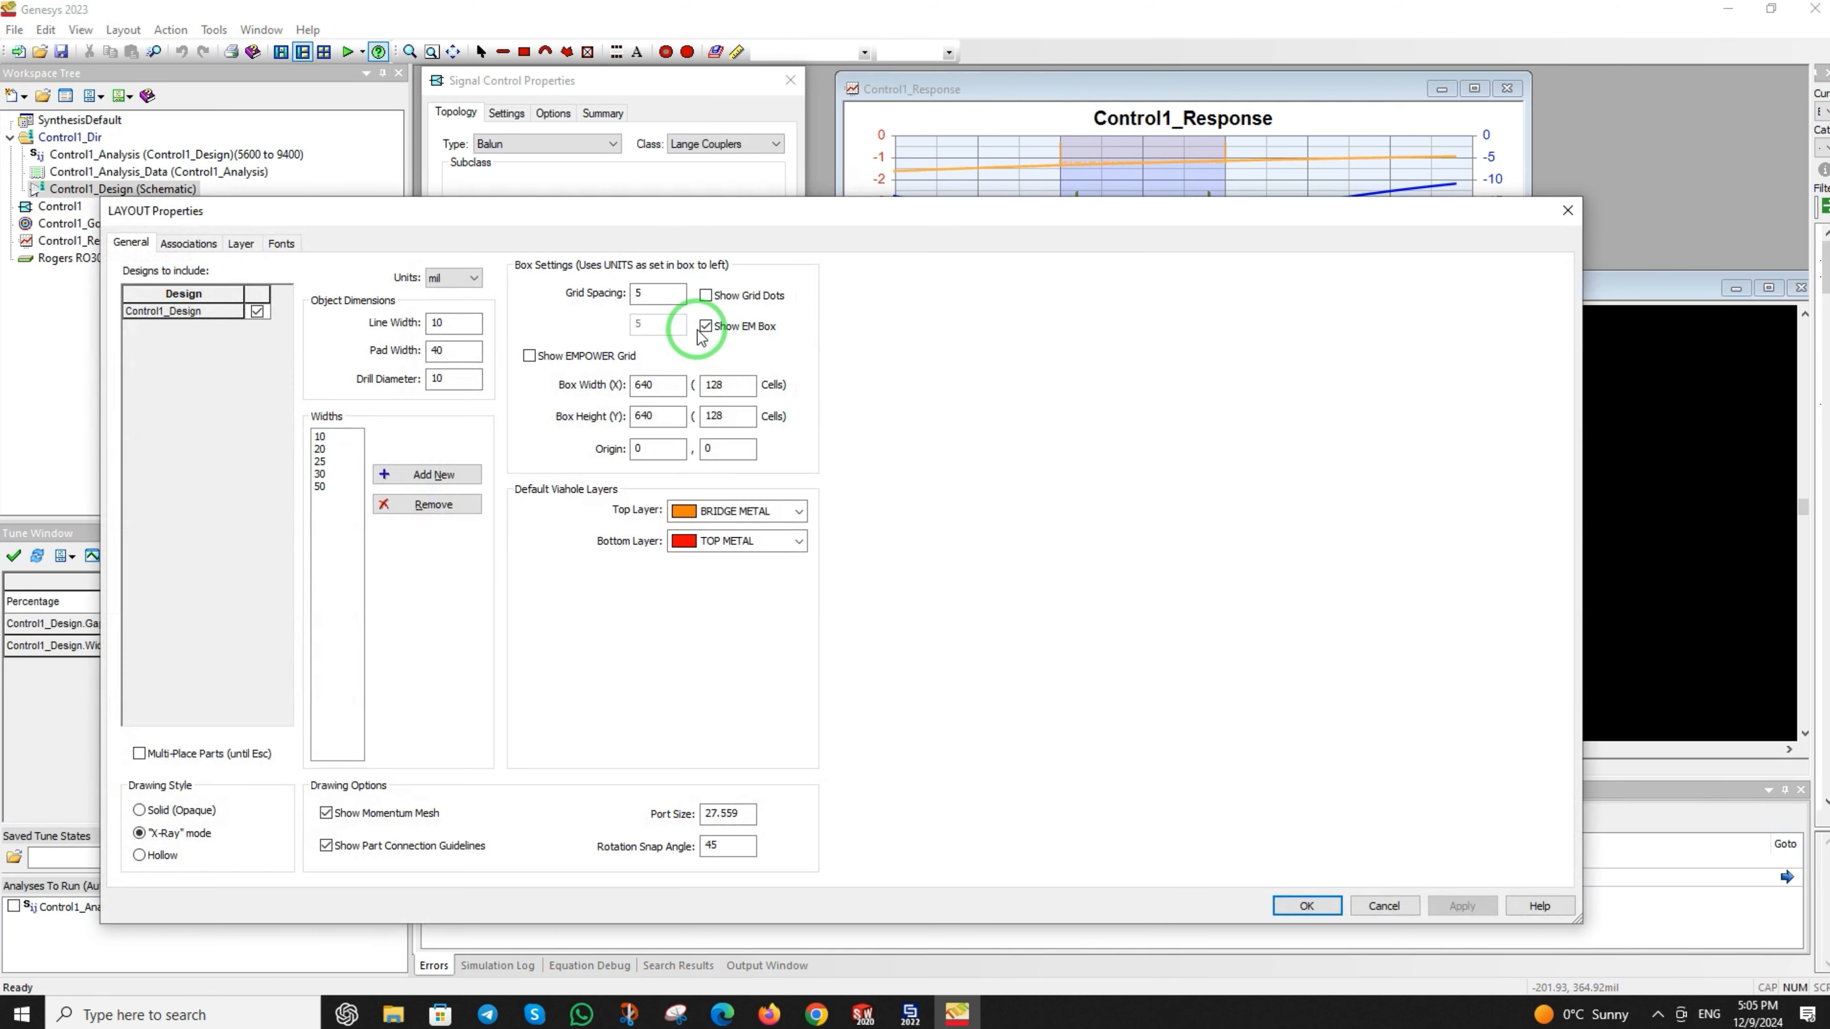
pyautogui.moveTo(633, 203); pyautogui.dragTo(645, 152)
pyautogui.click(193, 181)
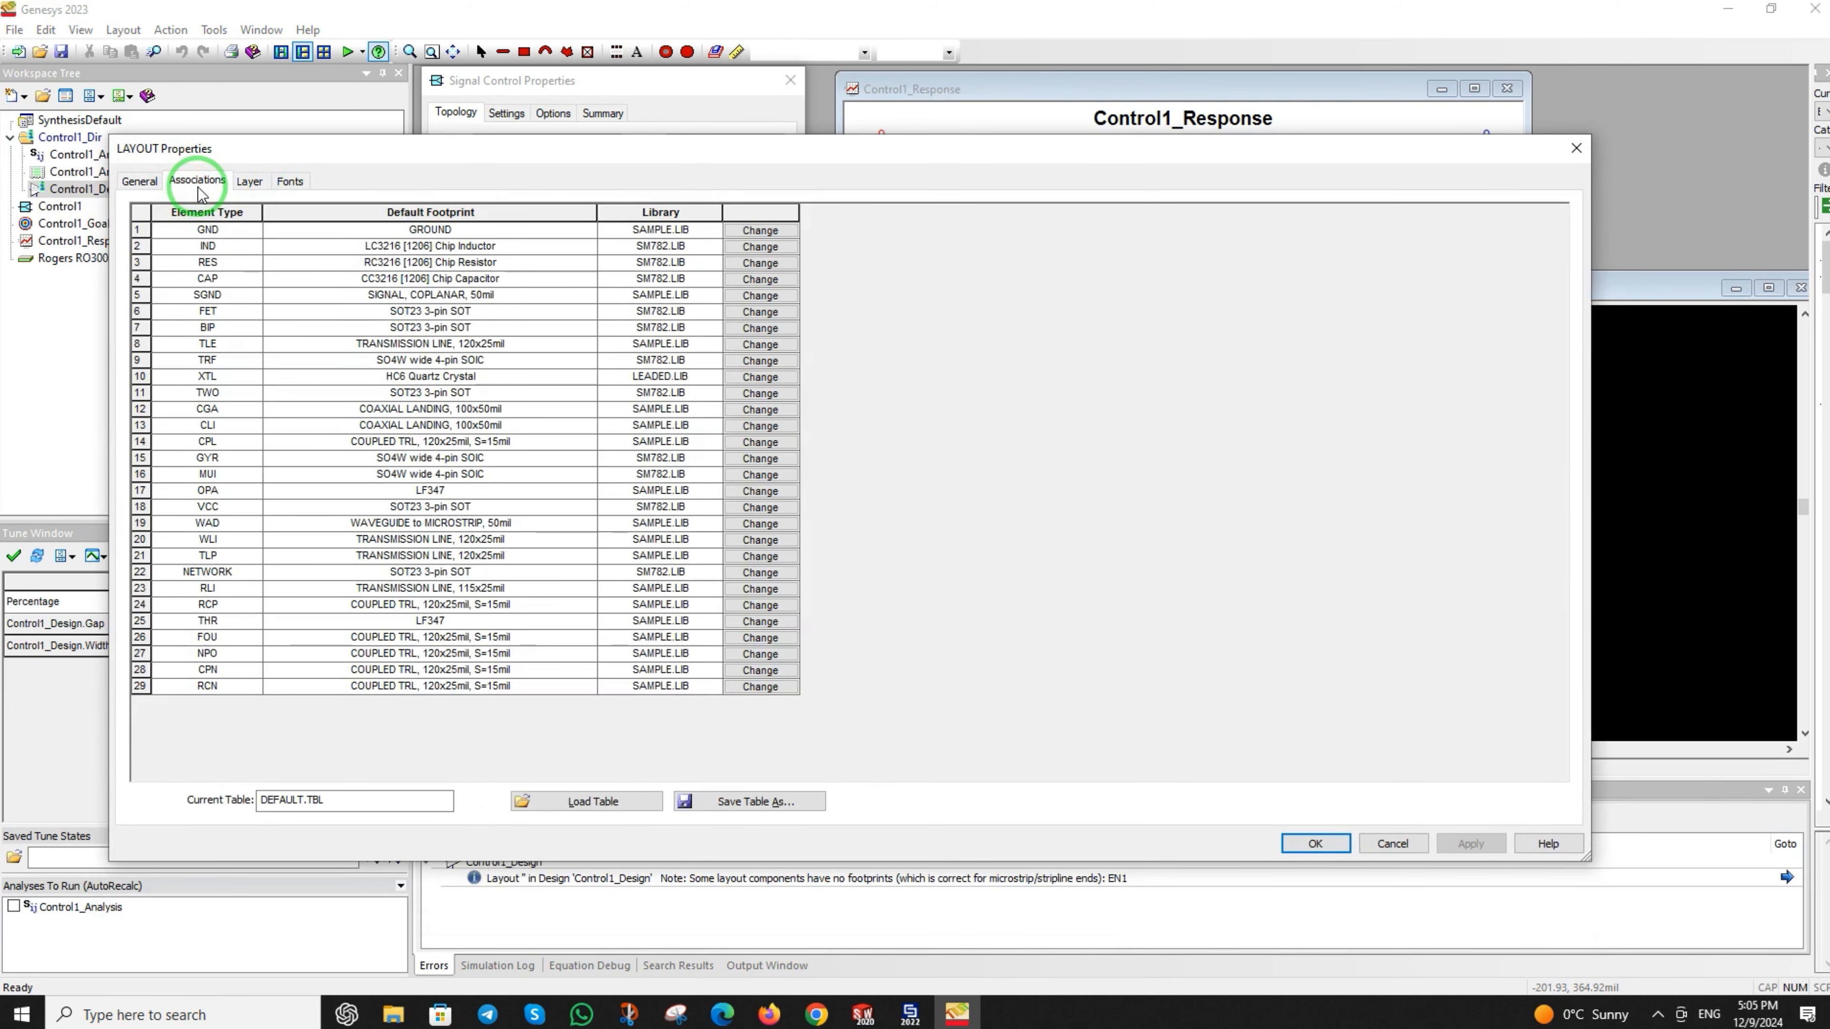
pyautogui.click(242, 183)
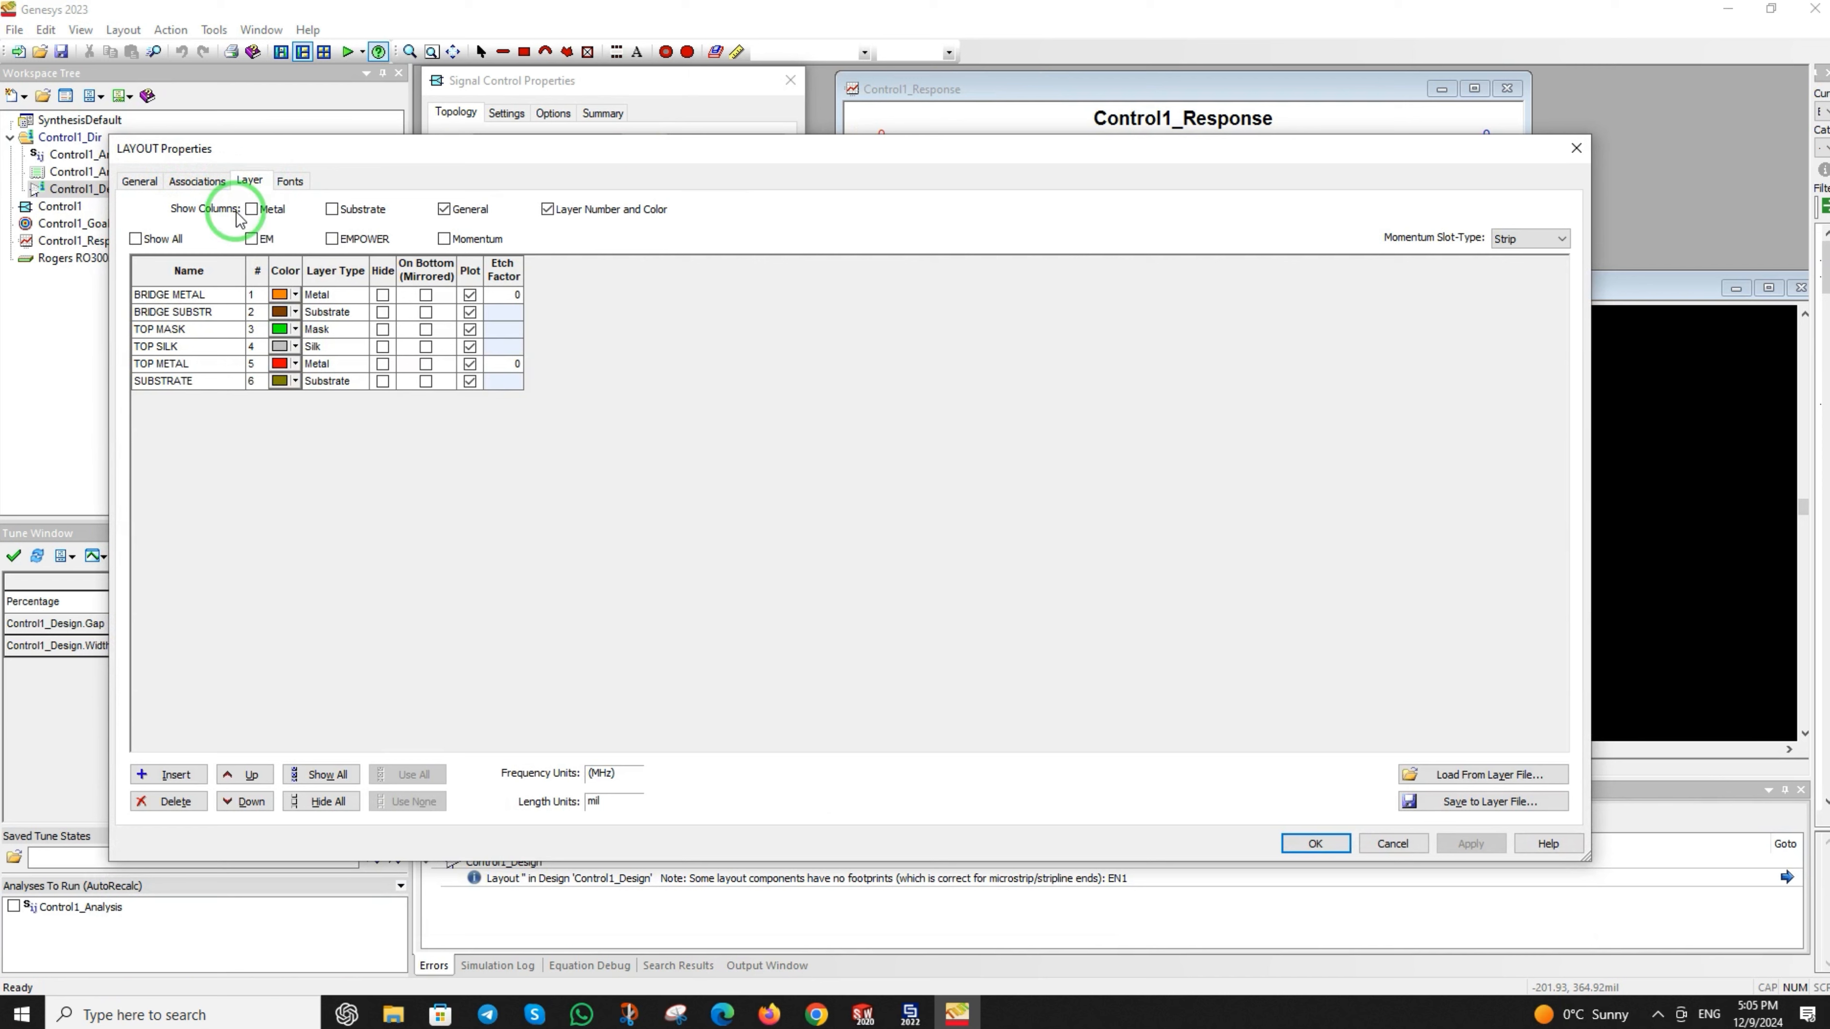
# - Load the layer definitions from LANGE.LYR into the layout, accepting replacement of the existing layers
pyautogui.click(1437, 777)
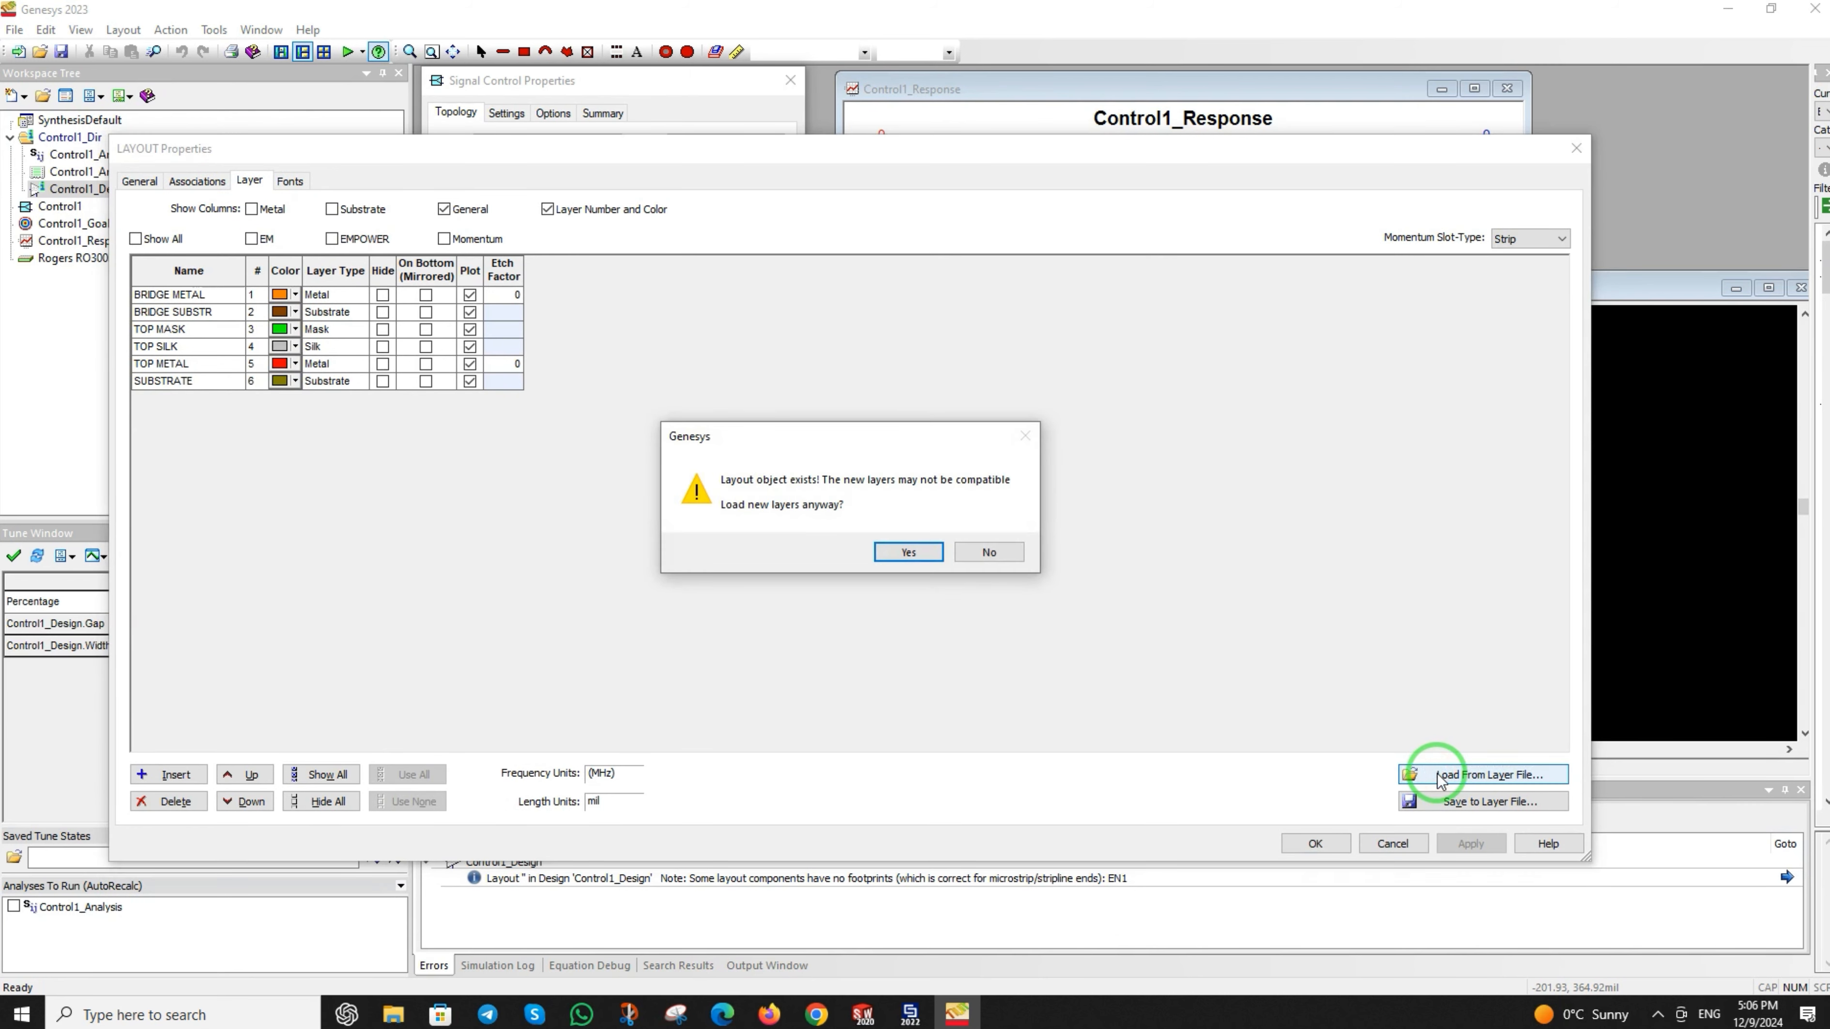
pyautogui.click(925, 551)
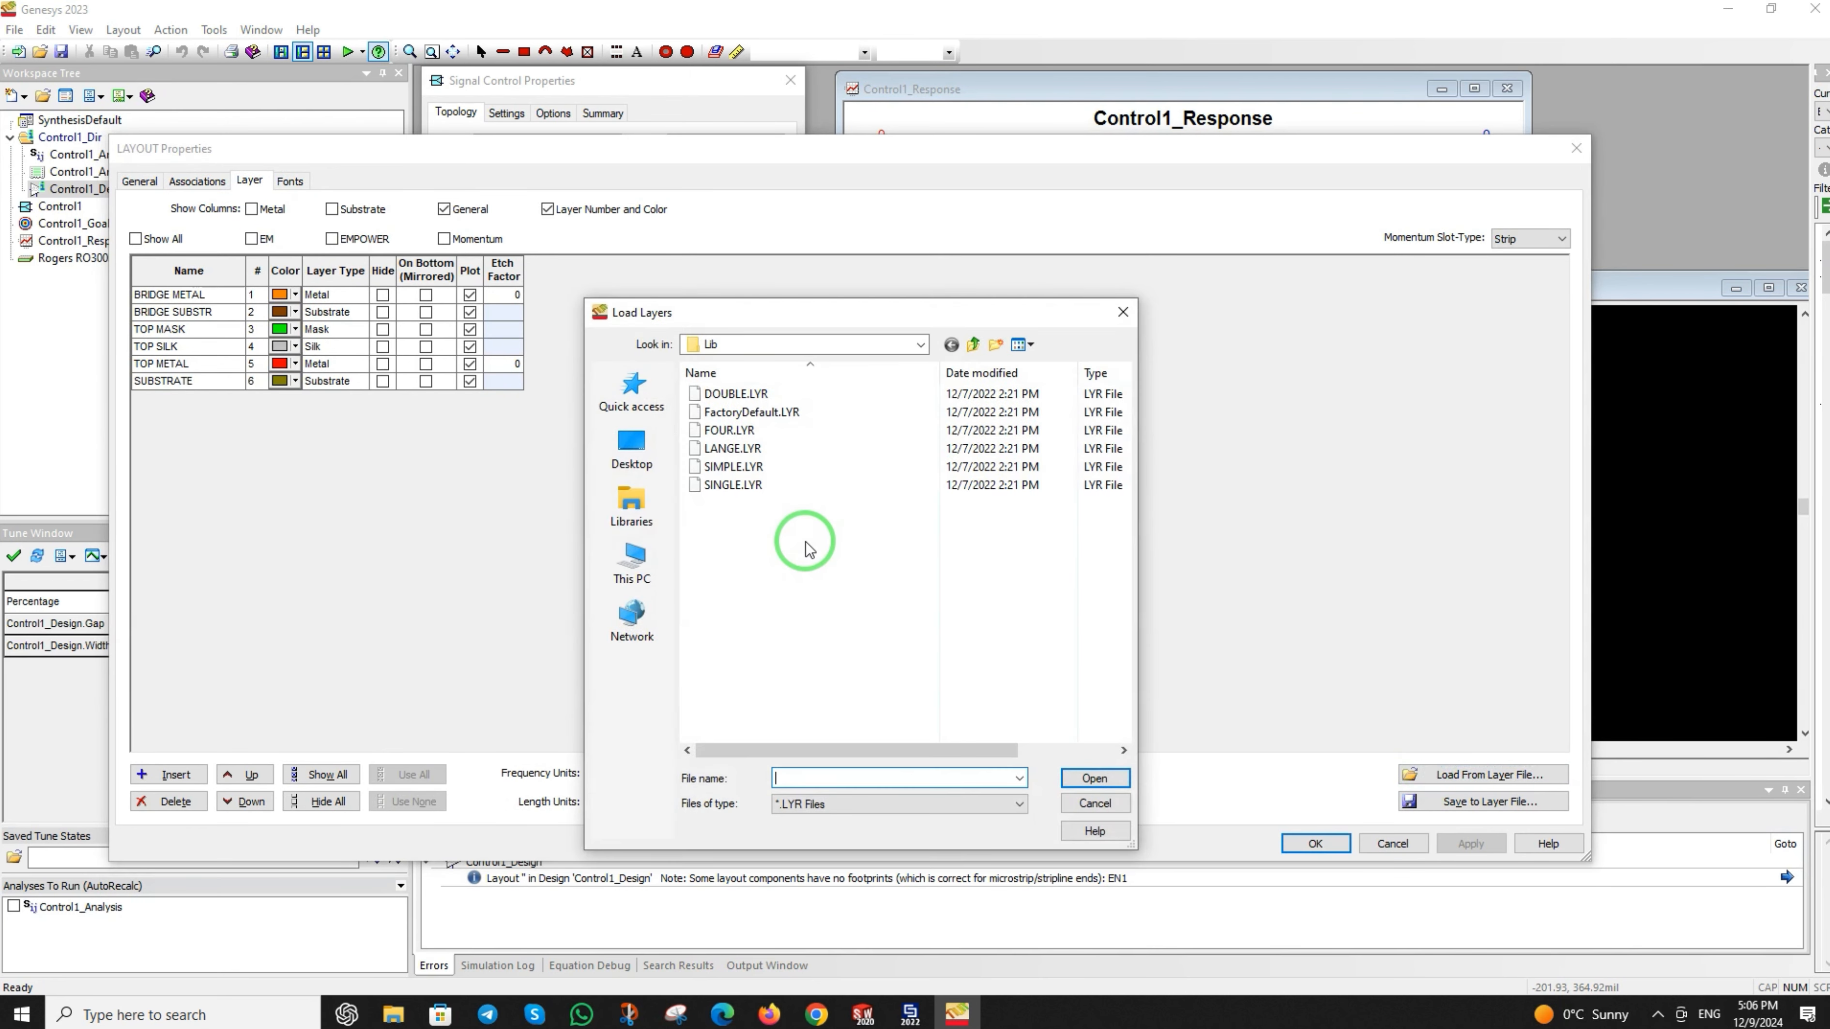
pyautogui.click(732, 453)
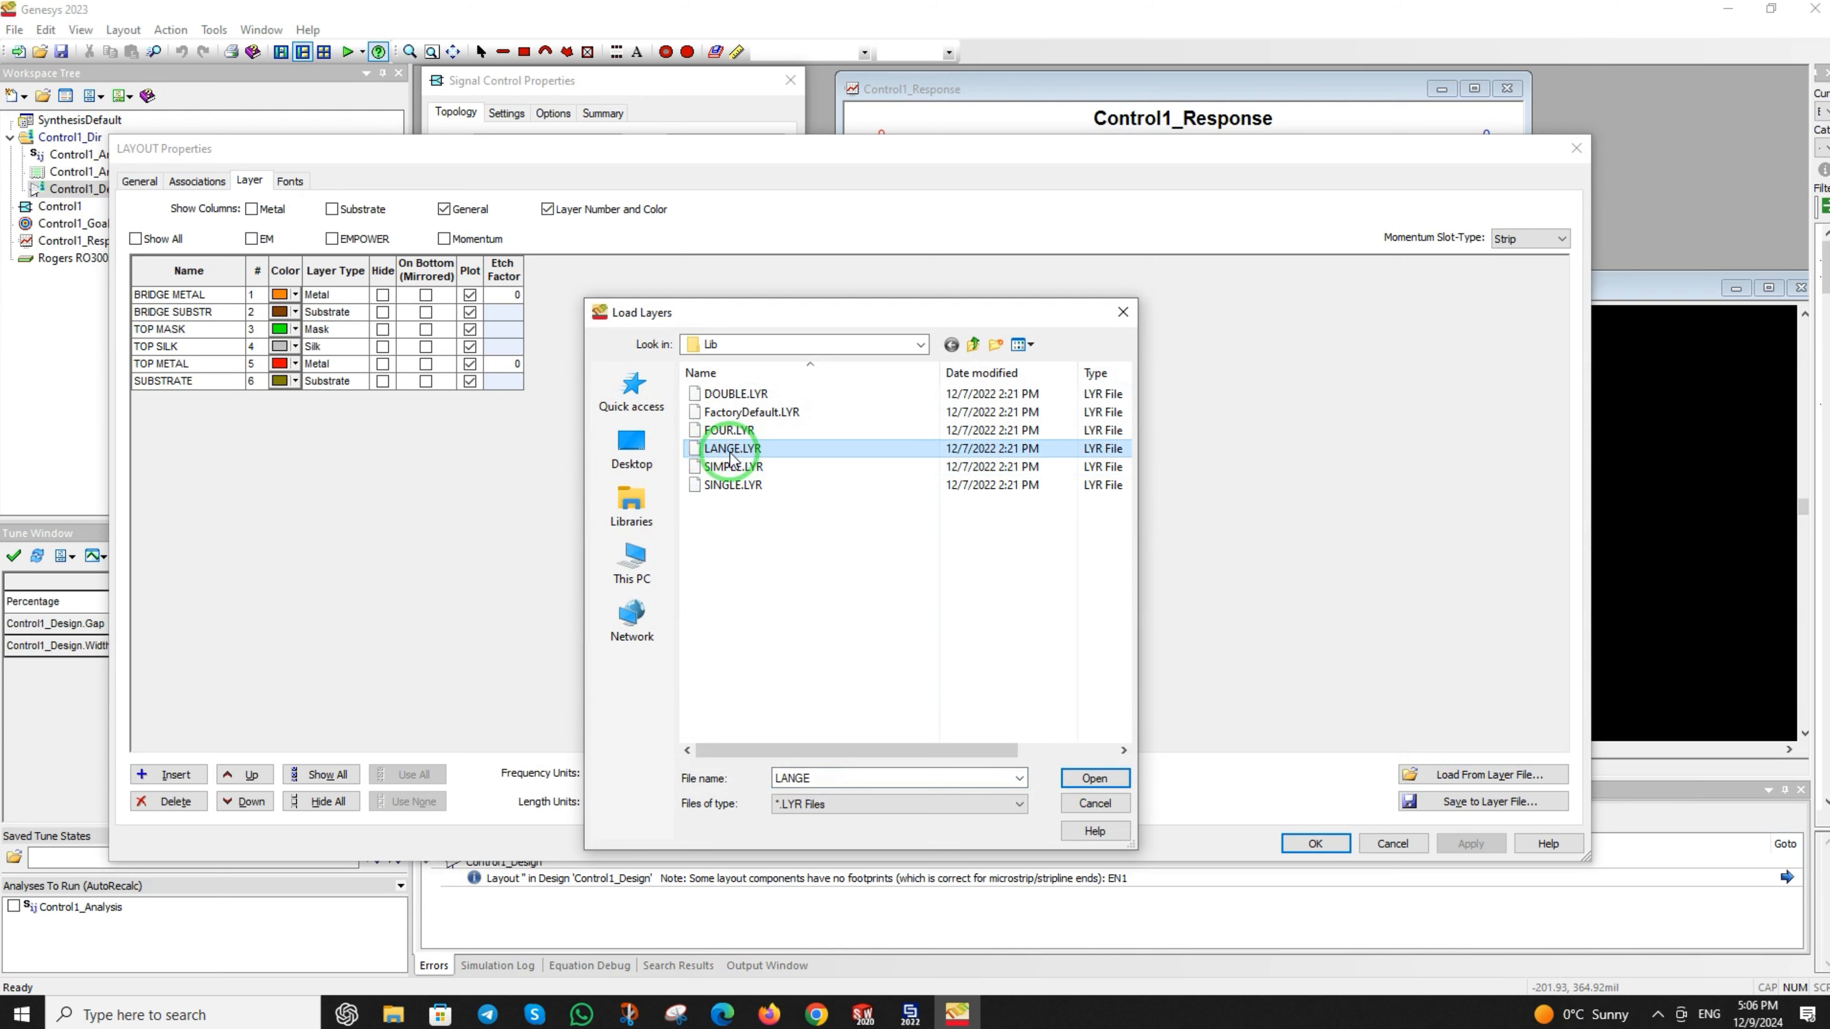
pyautogui.click(1093, 777)
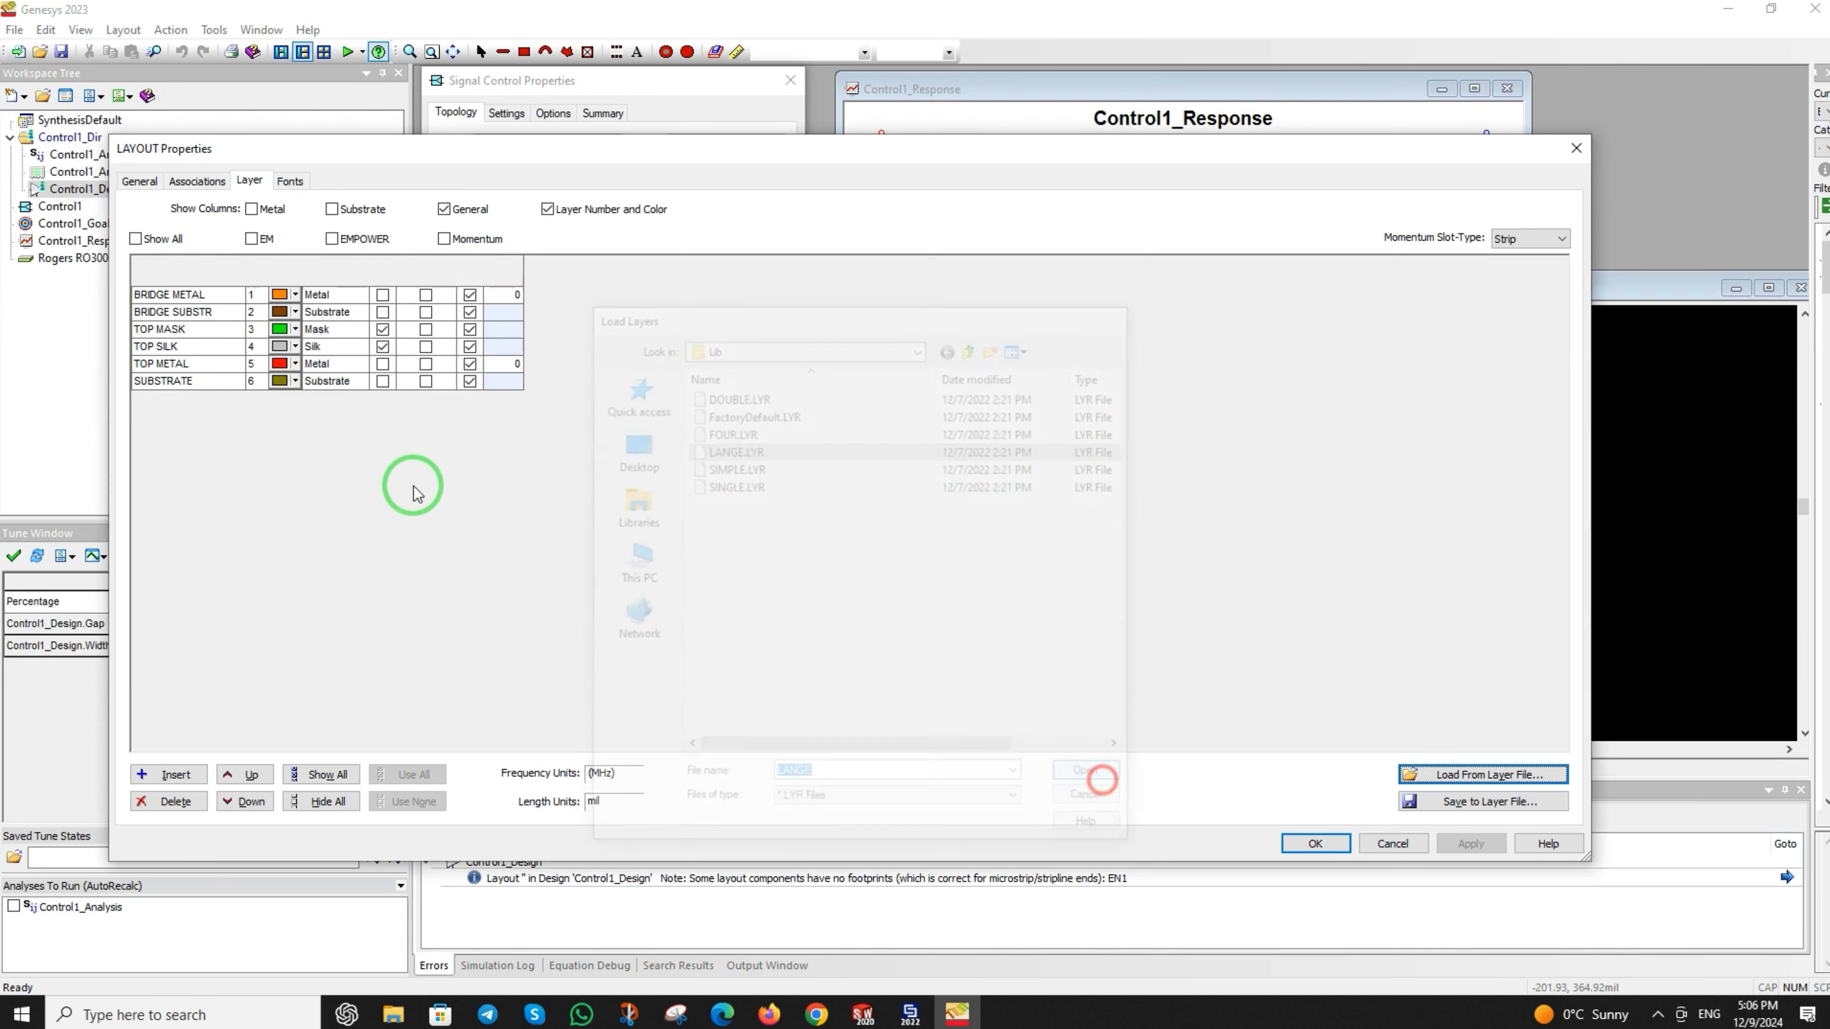
# - Show all layer columns, enable use of the TOP METAL and SUBSTRATE layers, and apply the layout properties
pyautogui.click(158, 239)
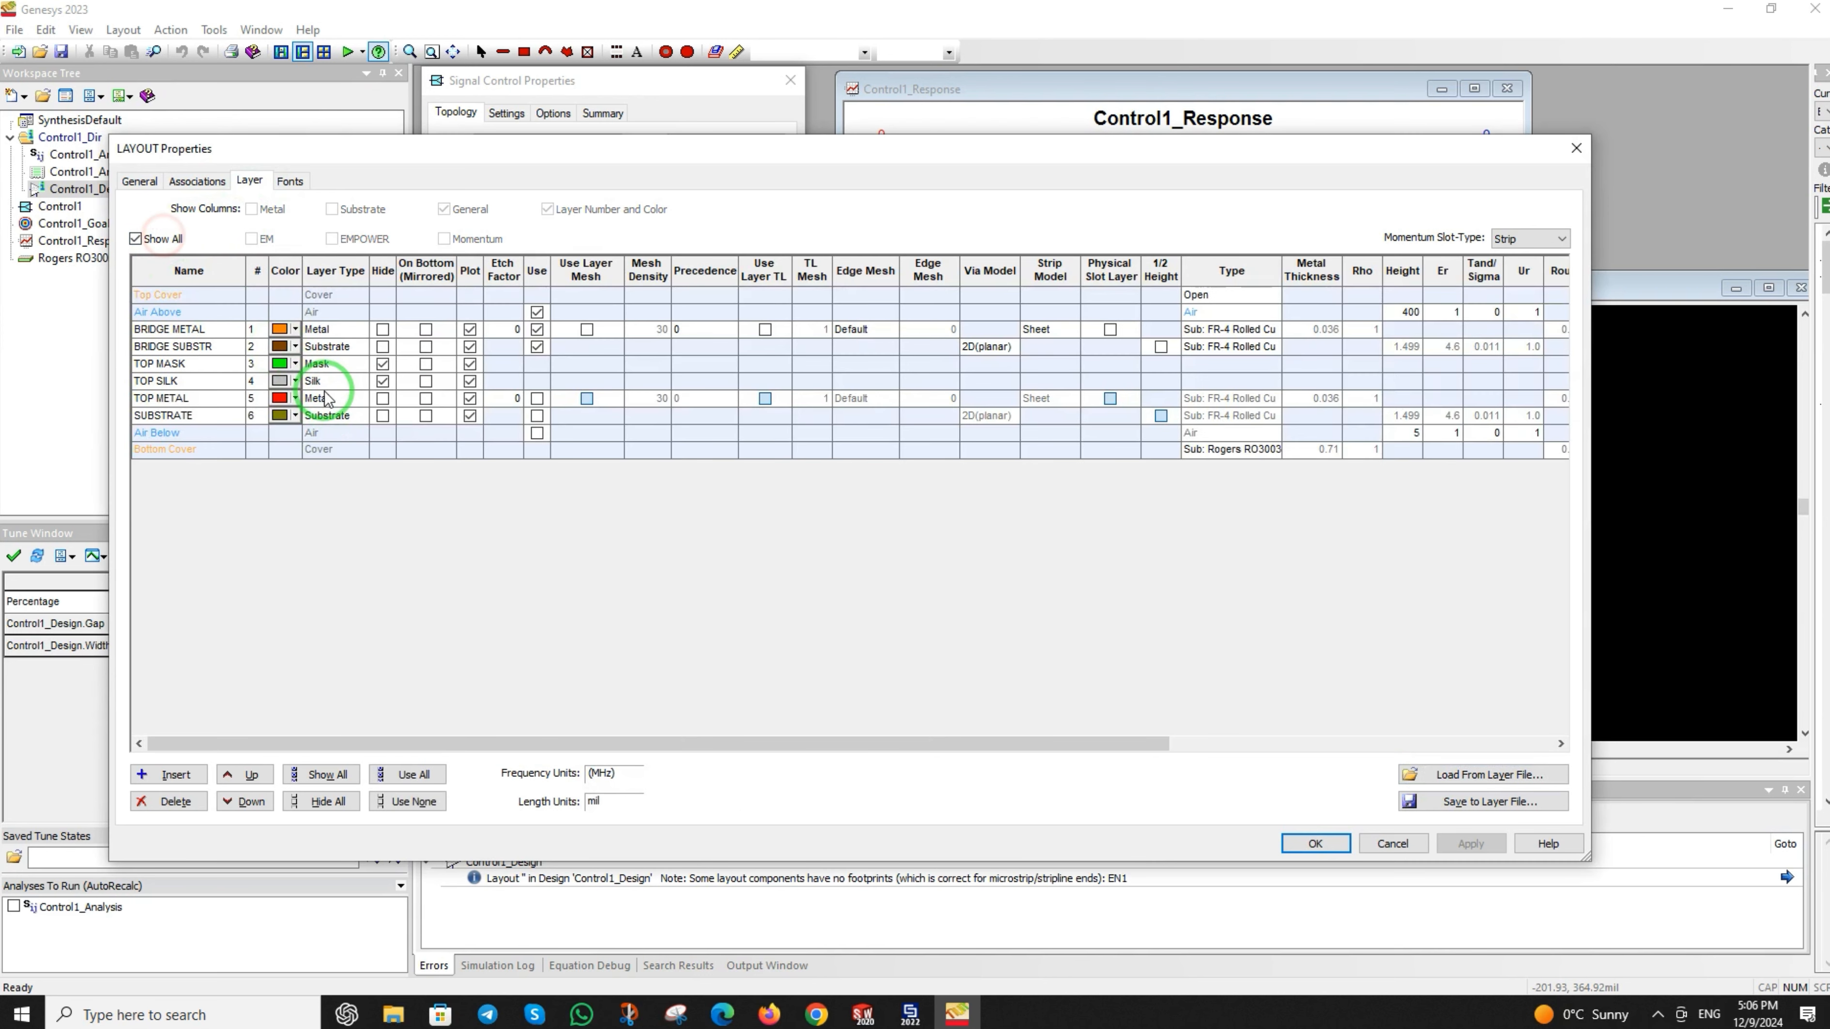
pyautogui.click(536, 400)
pyautogui.click(536, 416)
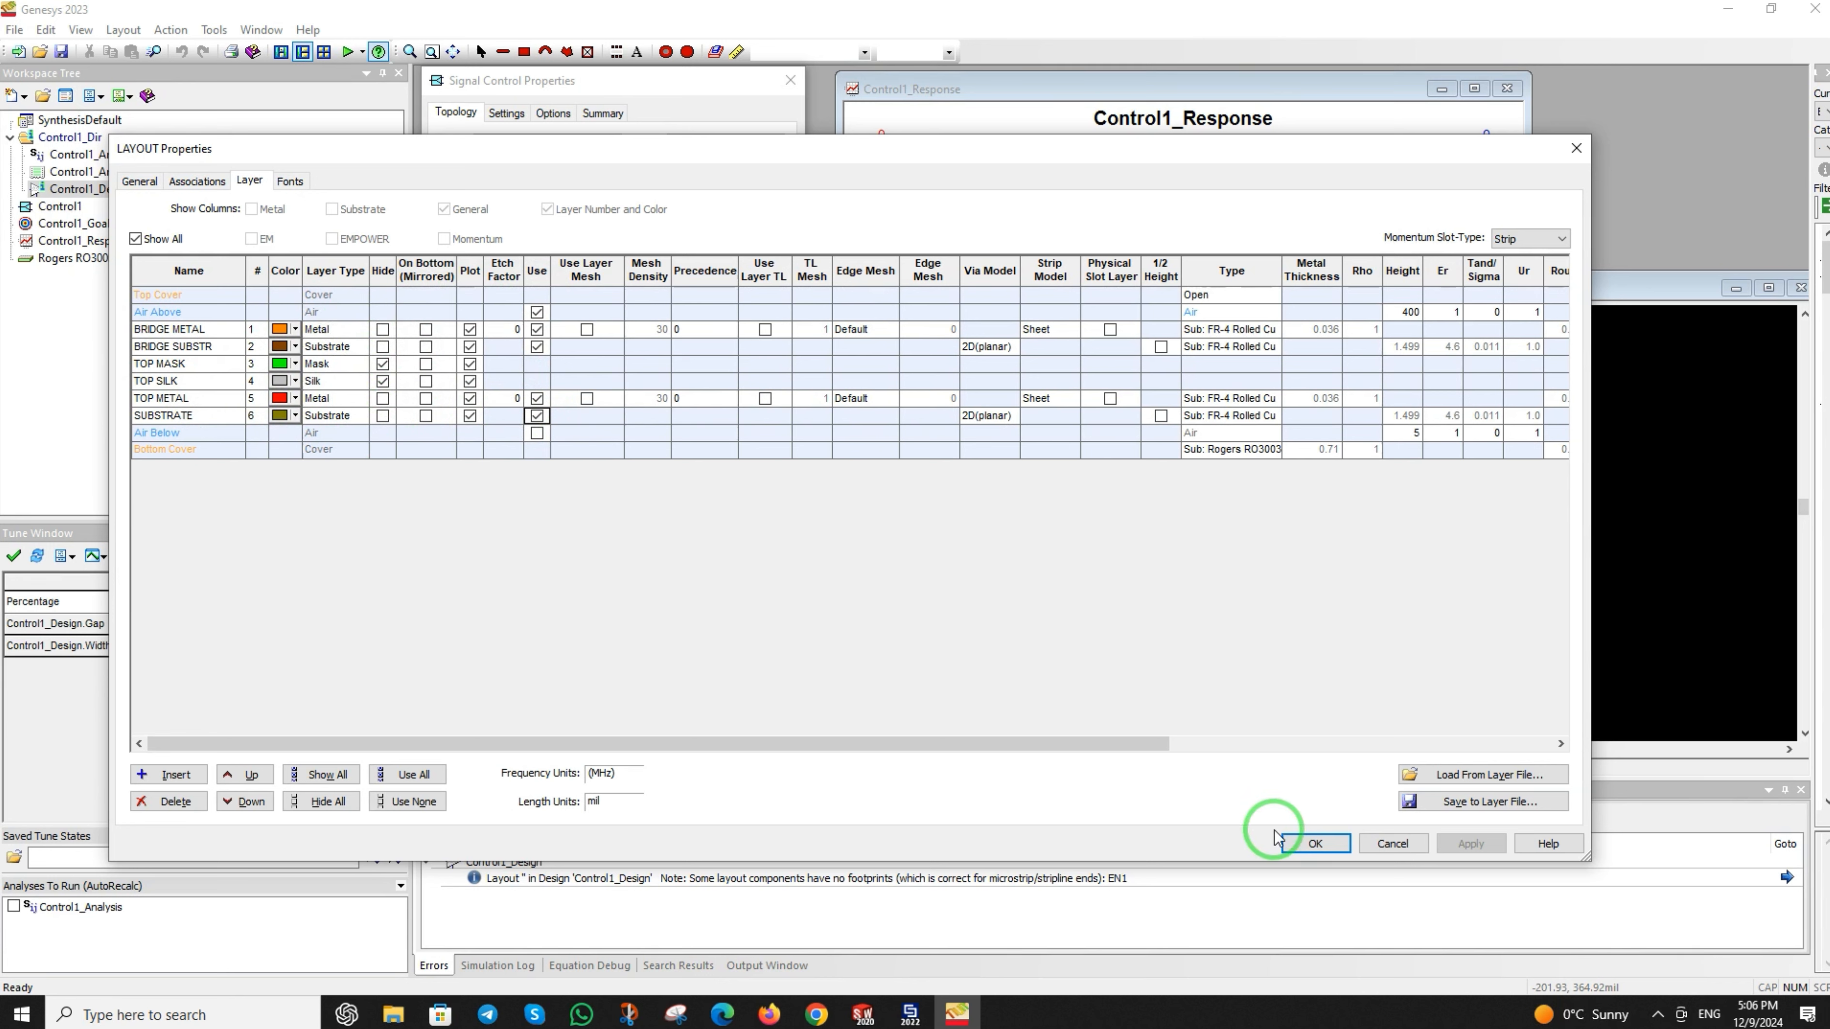
pyautogui.click(1315, 843)
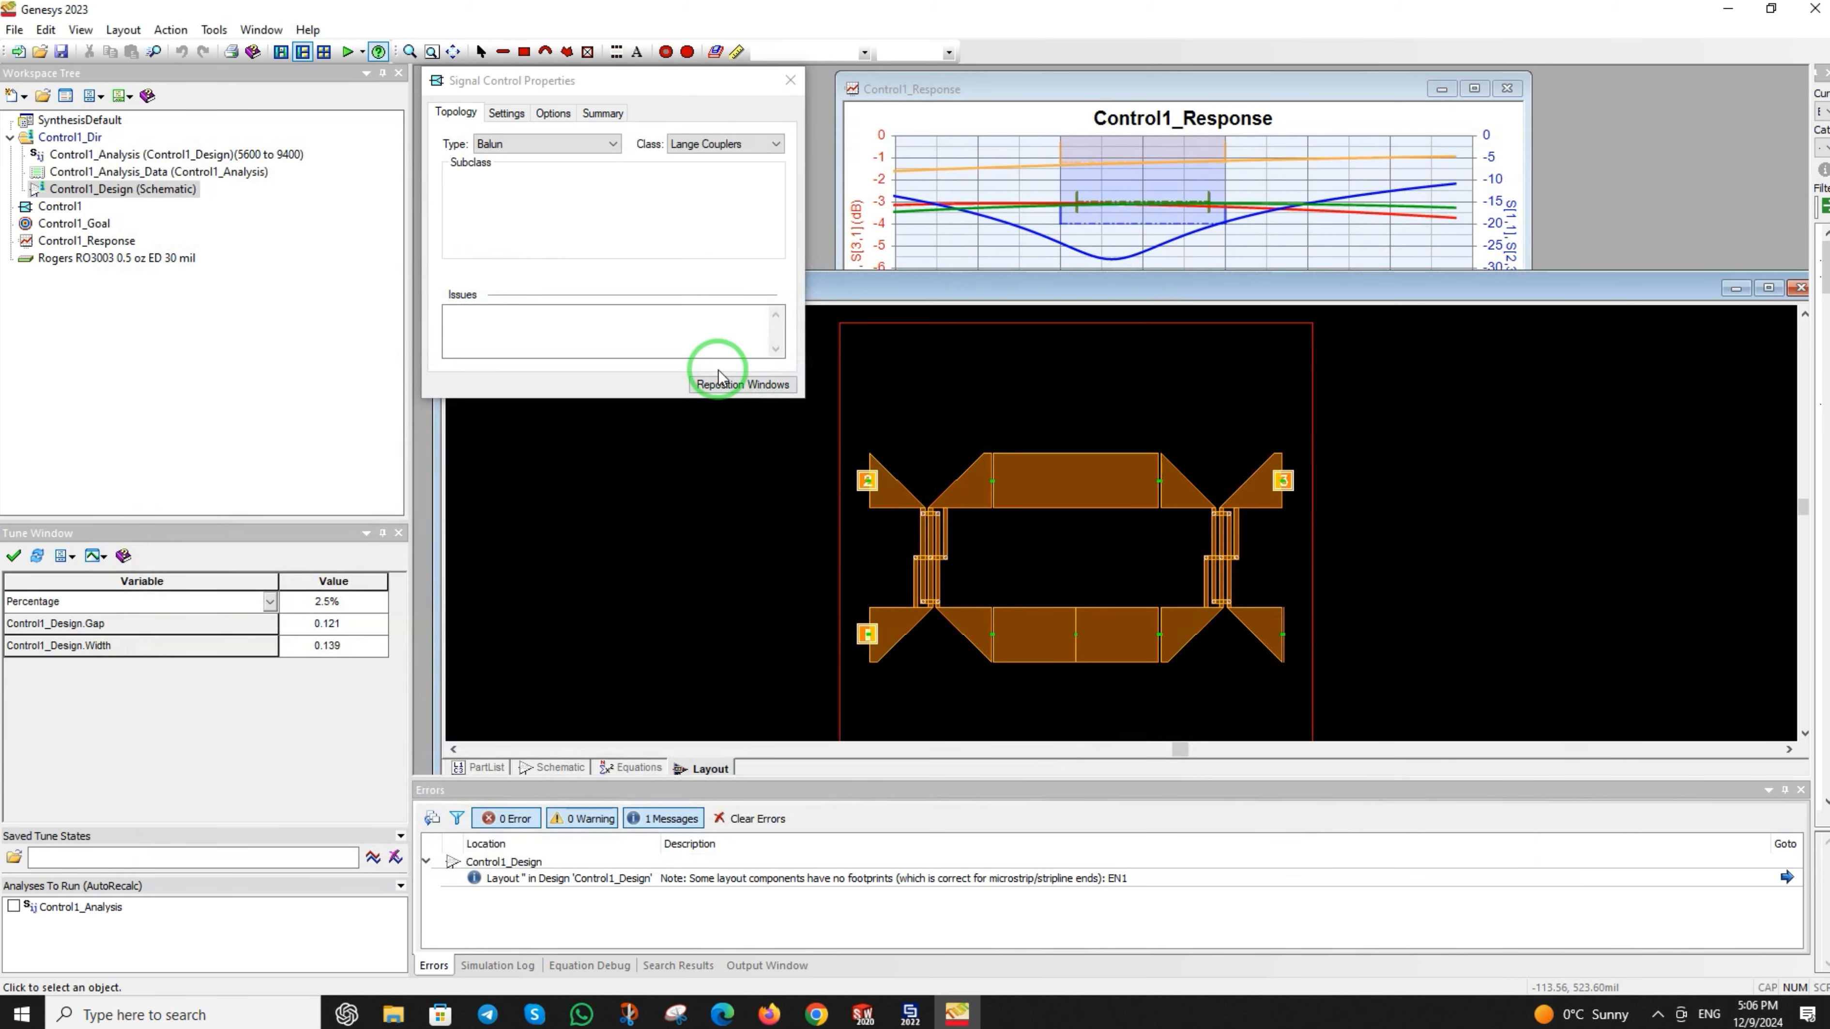
# - Move the signal control properties clear of the layout and assign the left Lange coupler MLANG1 to the TOP METAL layer
pyautogui.moveTo(643, 87); pyautogui.dragTo(434, 122)
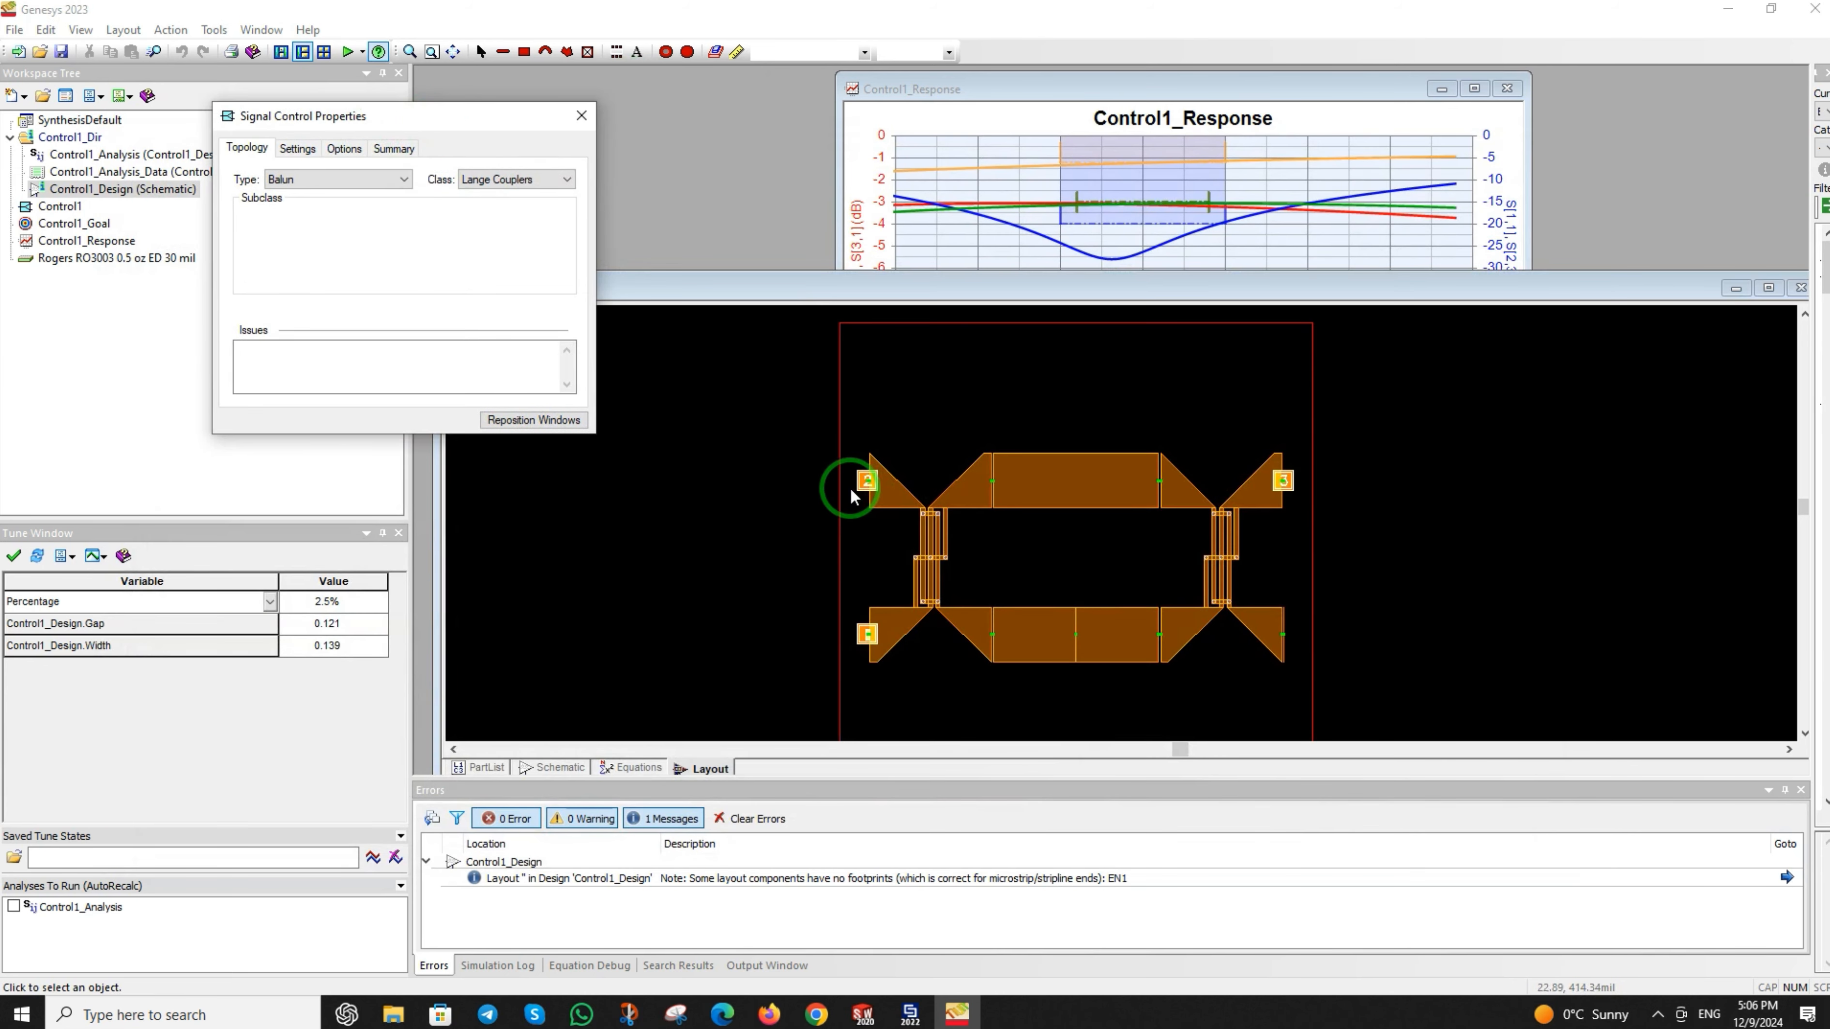
pyautogui.click(830, 503)
pyautogui.click(906, 494)
pyautogui.doubleClick(906, 494)
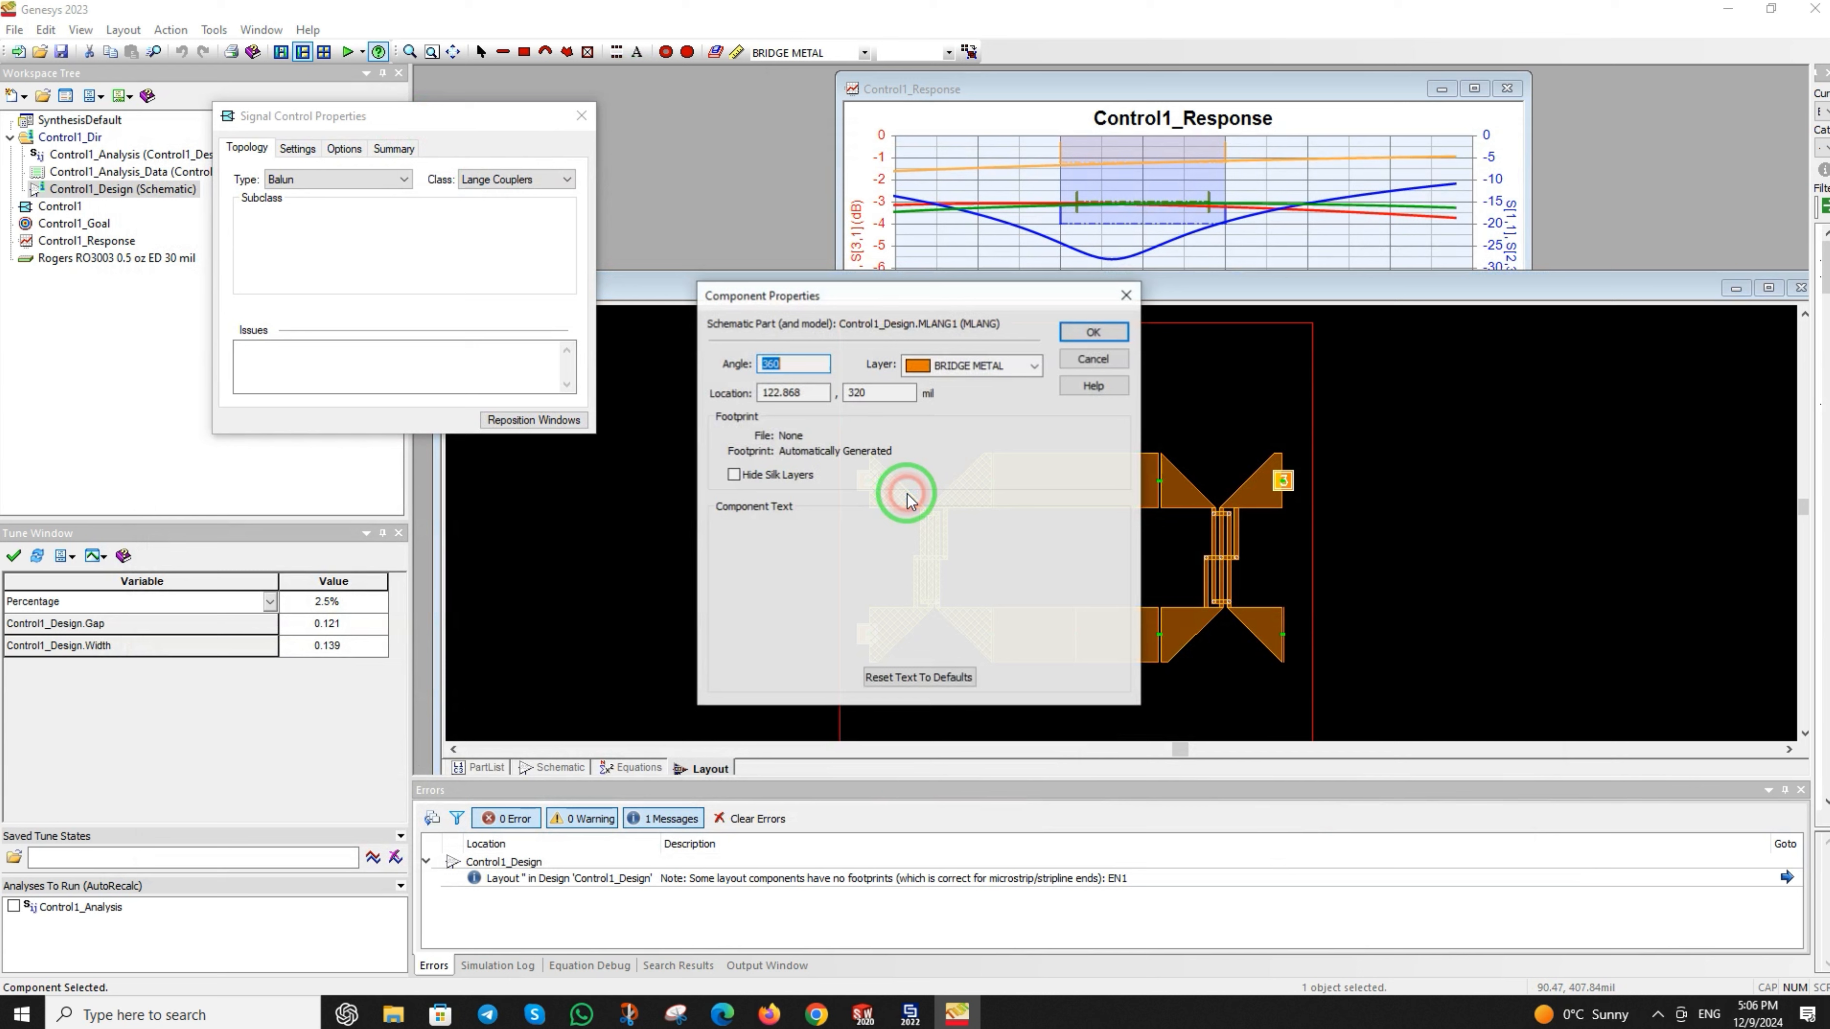
pyautogui.click(964, 368)
pyautogui.click(963, 448)
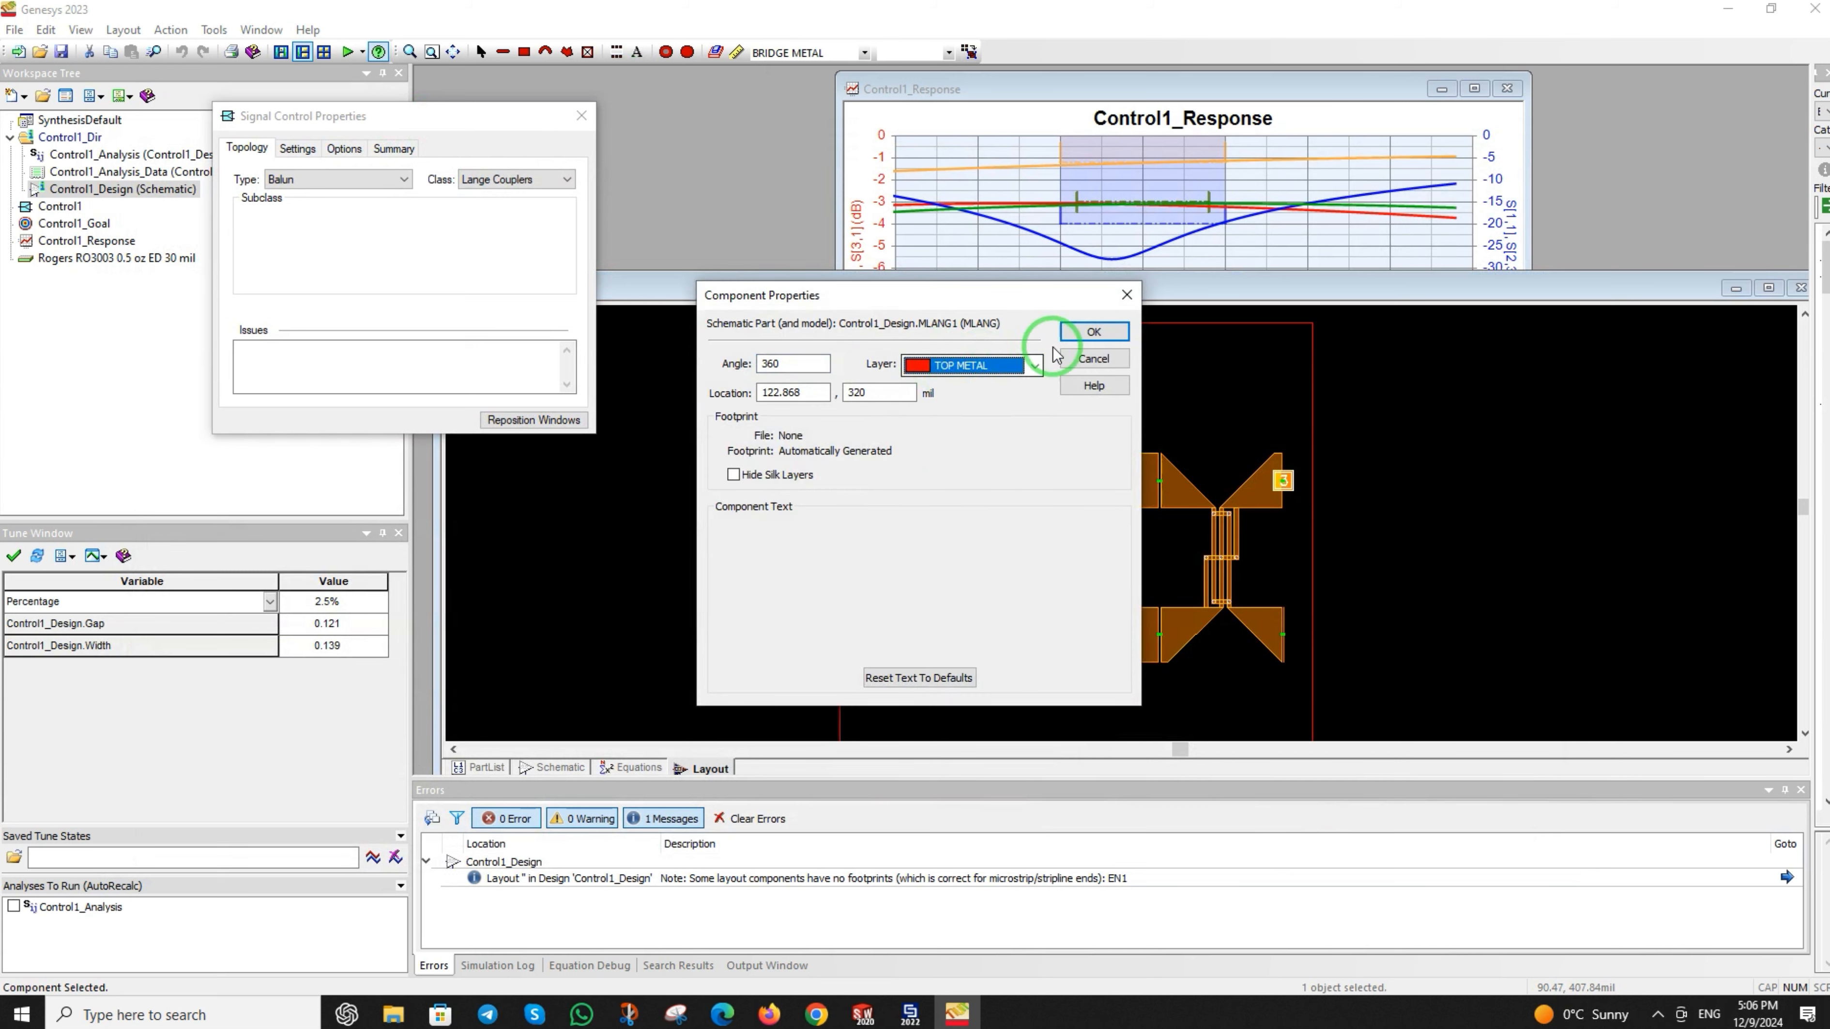
pyautogui.click(1093, 331)
# - Assign the upper transmission line TL1 and the right Lange coupler MLANG2 to the TOP METAL layer
pyautogui.doubleClick(1046, 480)
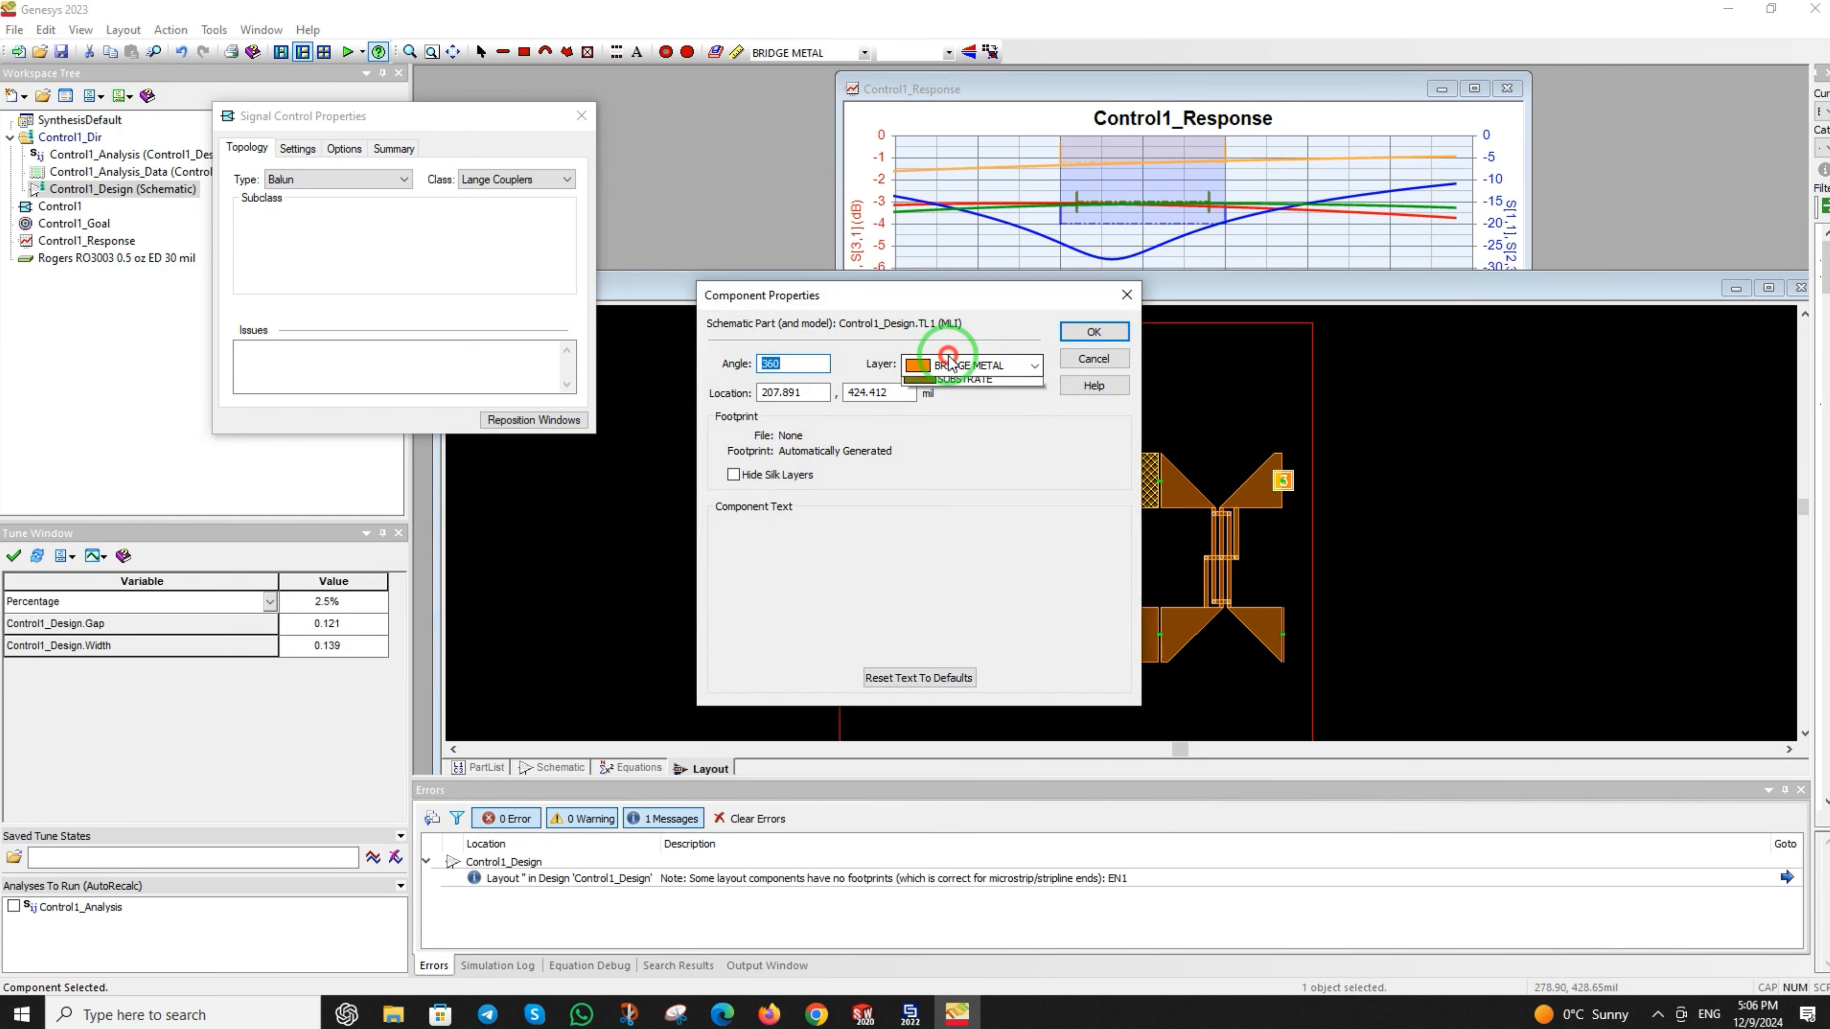
pyautogui.click(1034, 365)
pyautogui.click(967, 447)
pyautogui.click(1093, 332)
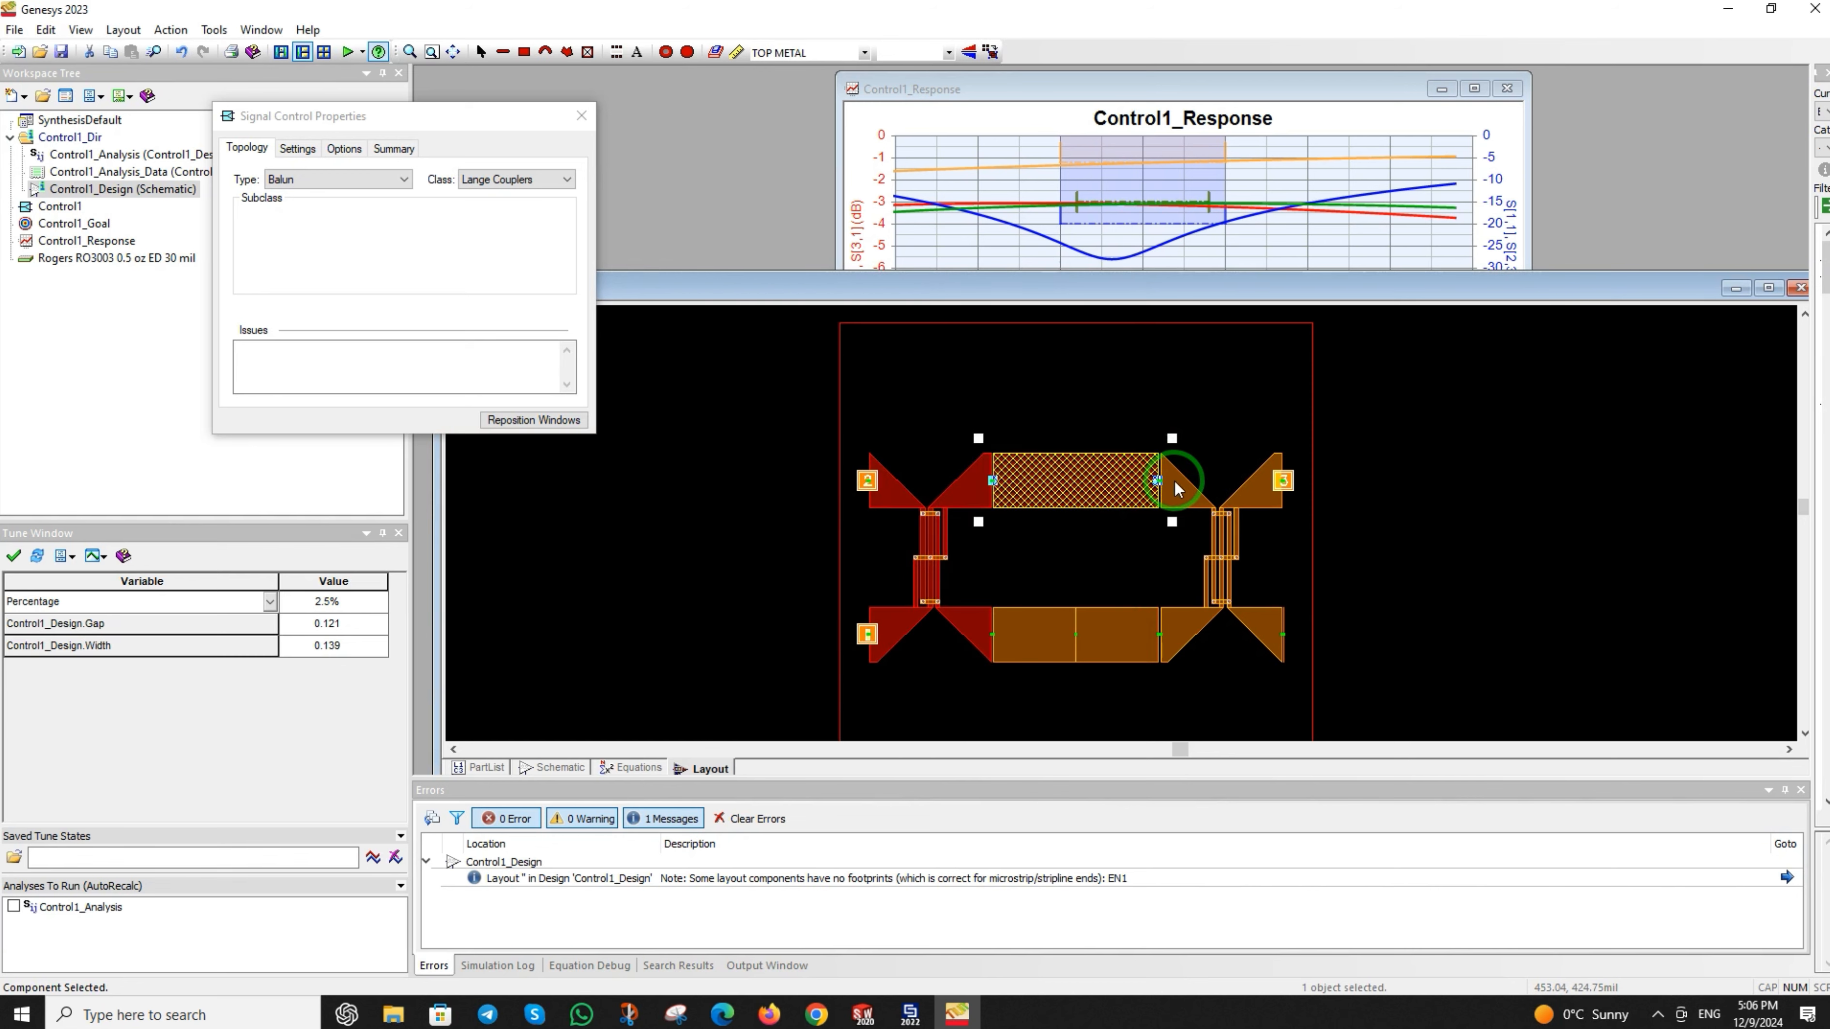
pyautogui.doubleClick(1173, 479)
pyautogui.click(1029, 364)
pyautogui.click(965, 447)
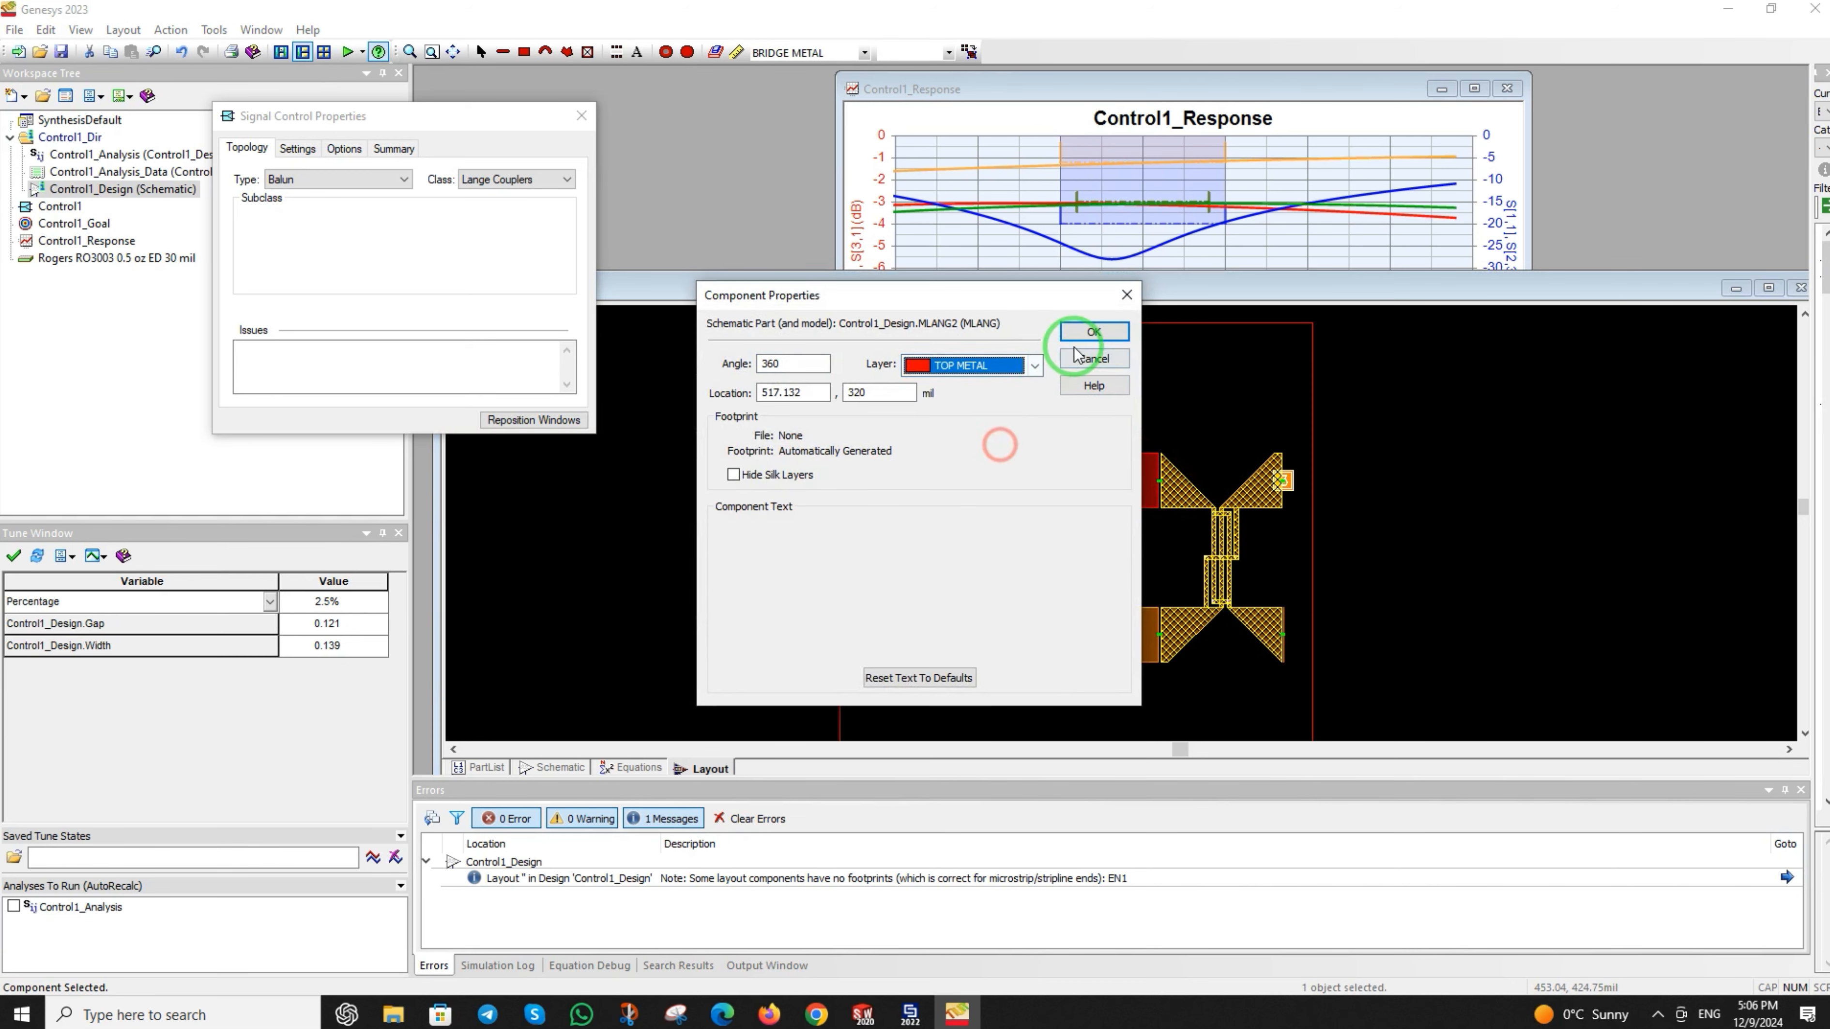
pyautogui.click(1093, 332)
pyautogui.click(1339, 557)
# - Assign the two lower transmission line sections, TL4 and TL3, to the TOP METAL layer
pyautogui.scroll(2, 1102, 551)
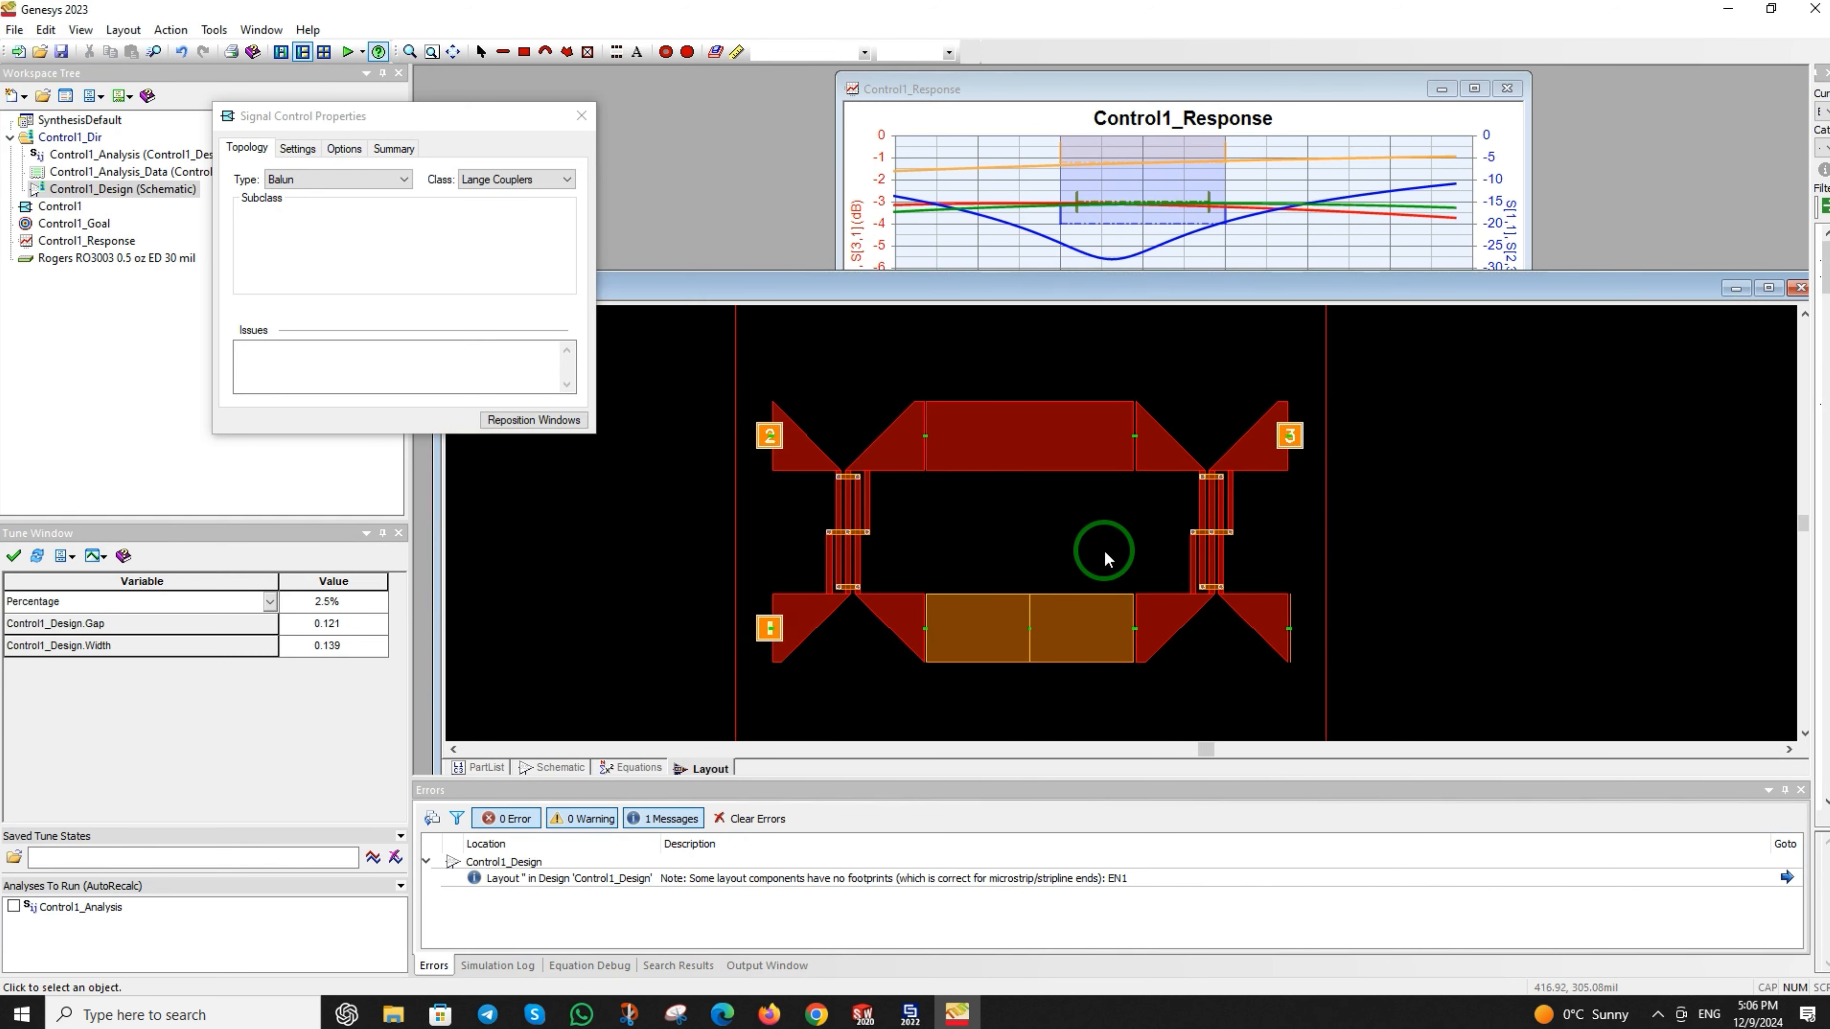
pyautogui.click(1092, 597)
pyautogui.doubleClick(1092, 597)
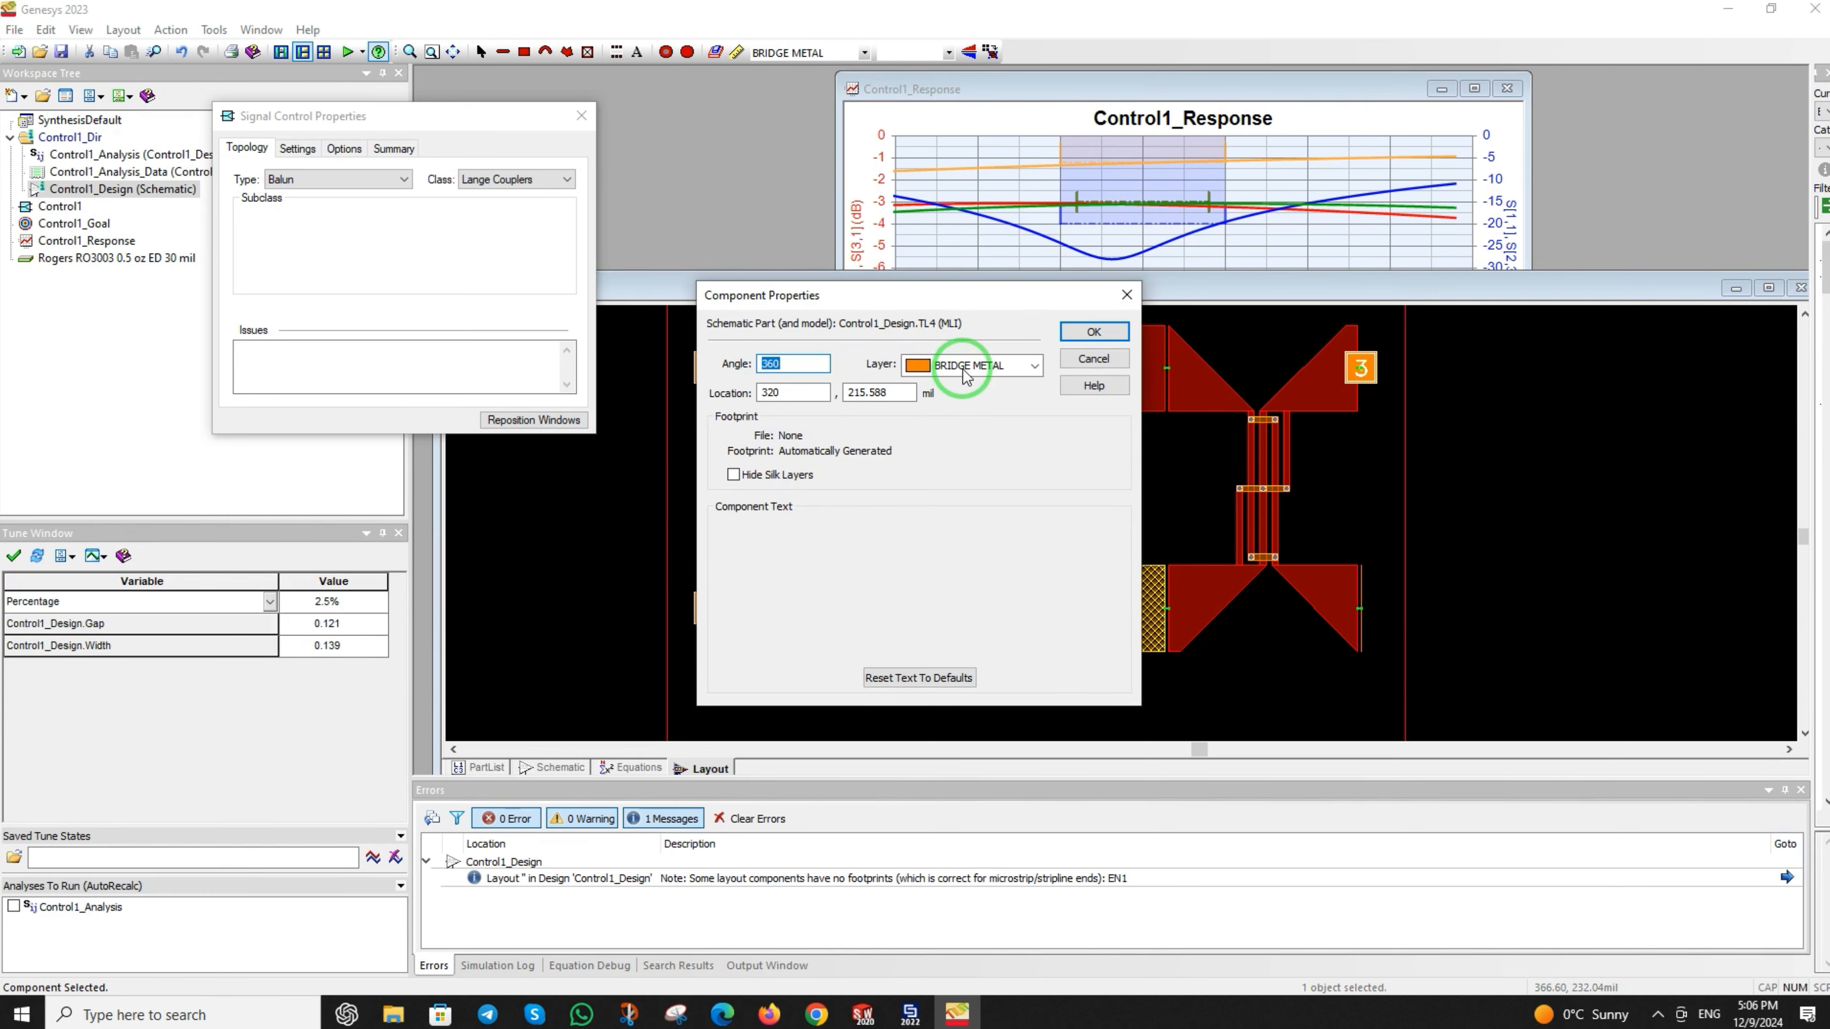
pyautogui.click(992, 370)
pyautogui.click(972, 443)
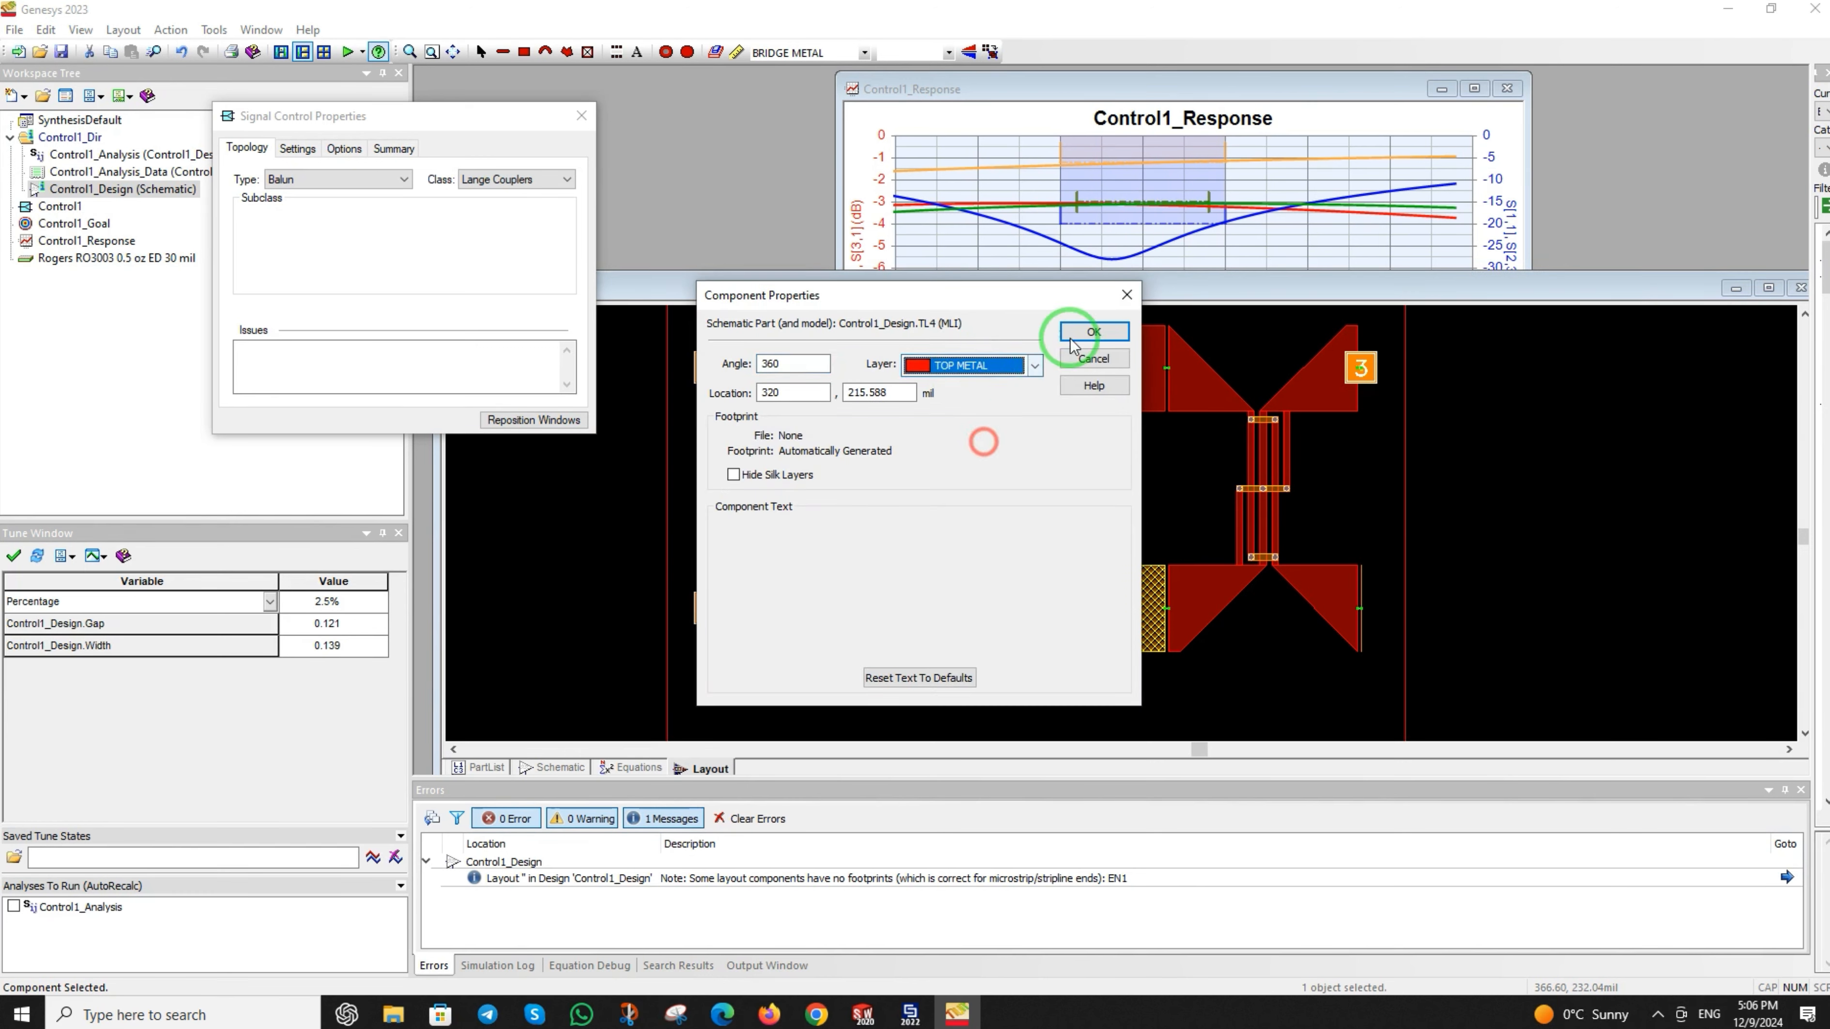
pyautogui.click(1088, 333)
pyautogui.doubleClick(984, 565)
pyautogui.click(1023, 361)
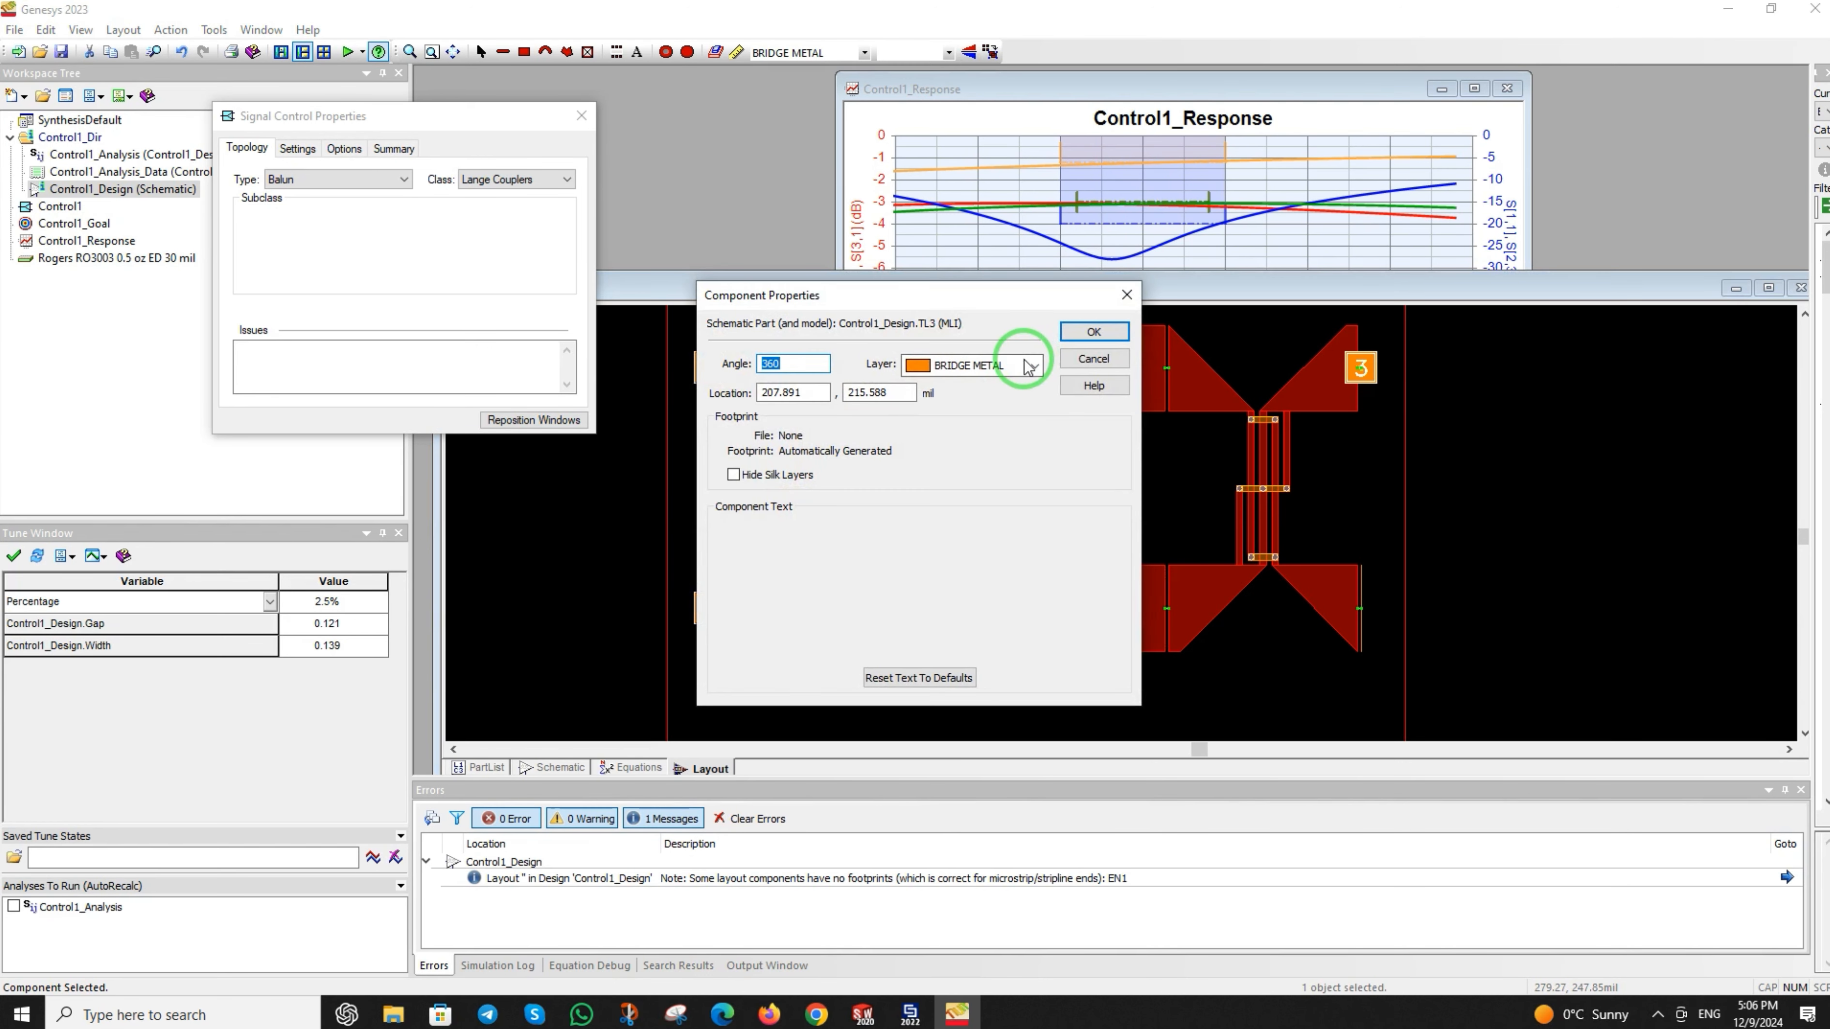
pyautogui.click(996, 448)
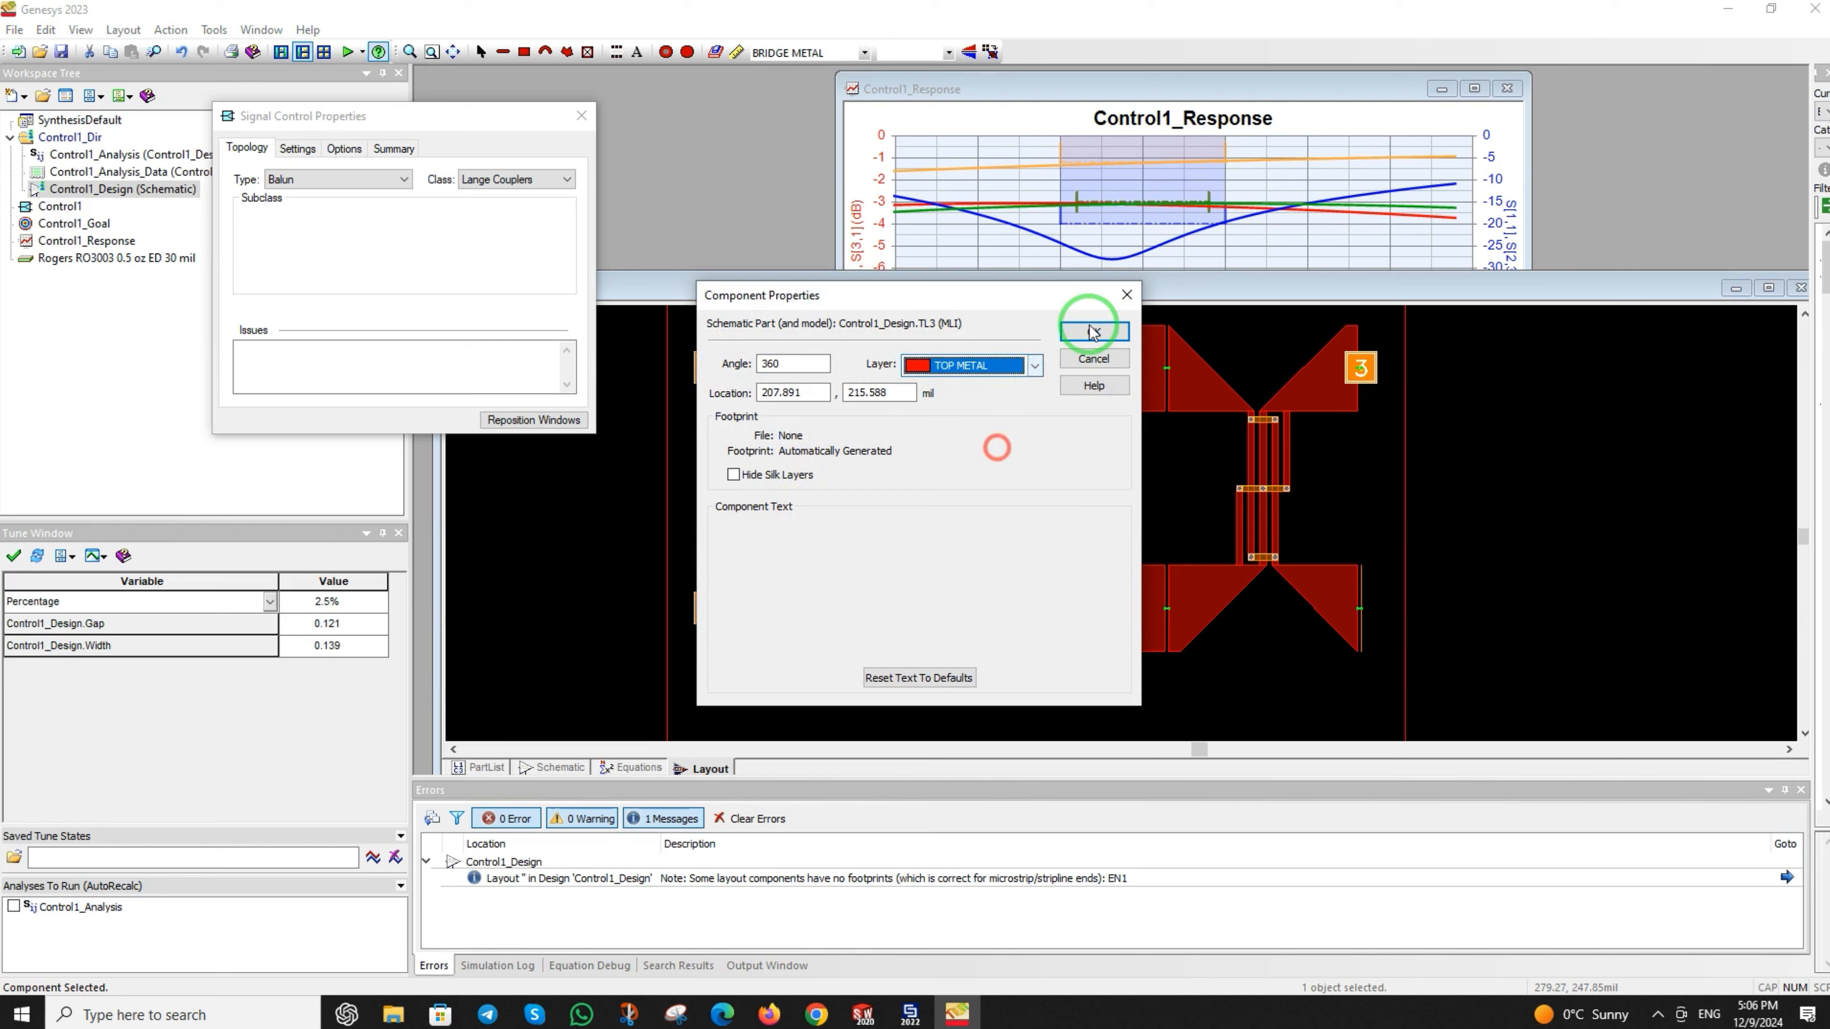
pyautogui.click(1094, 332)
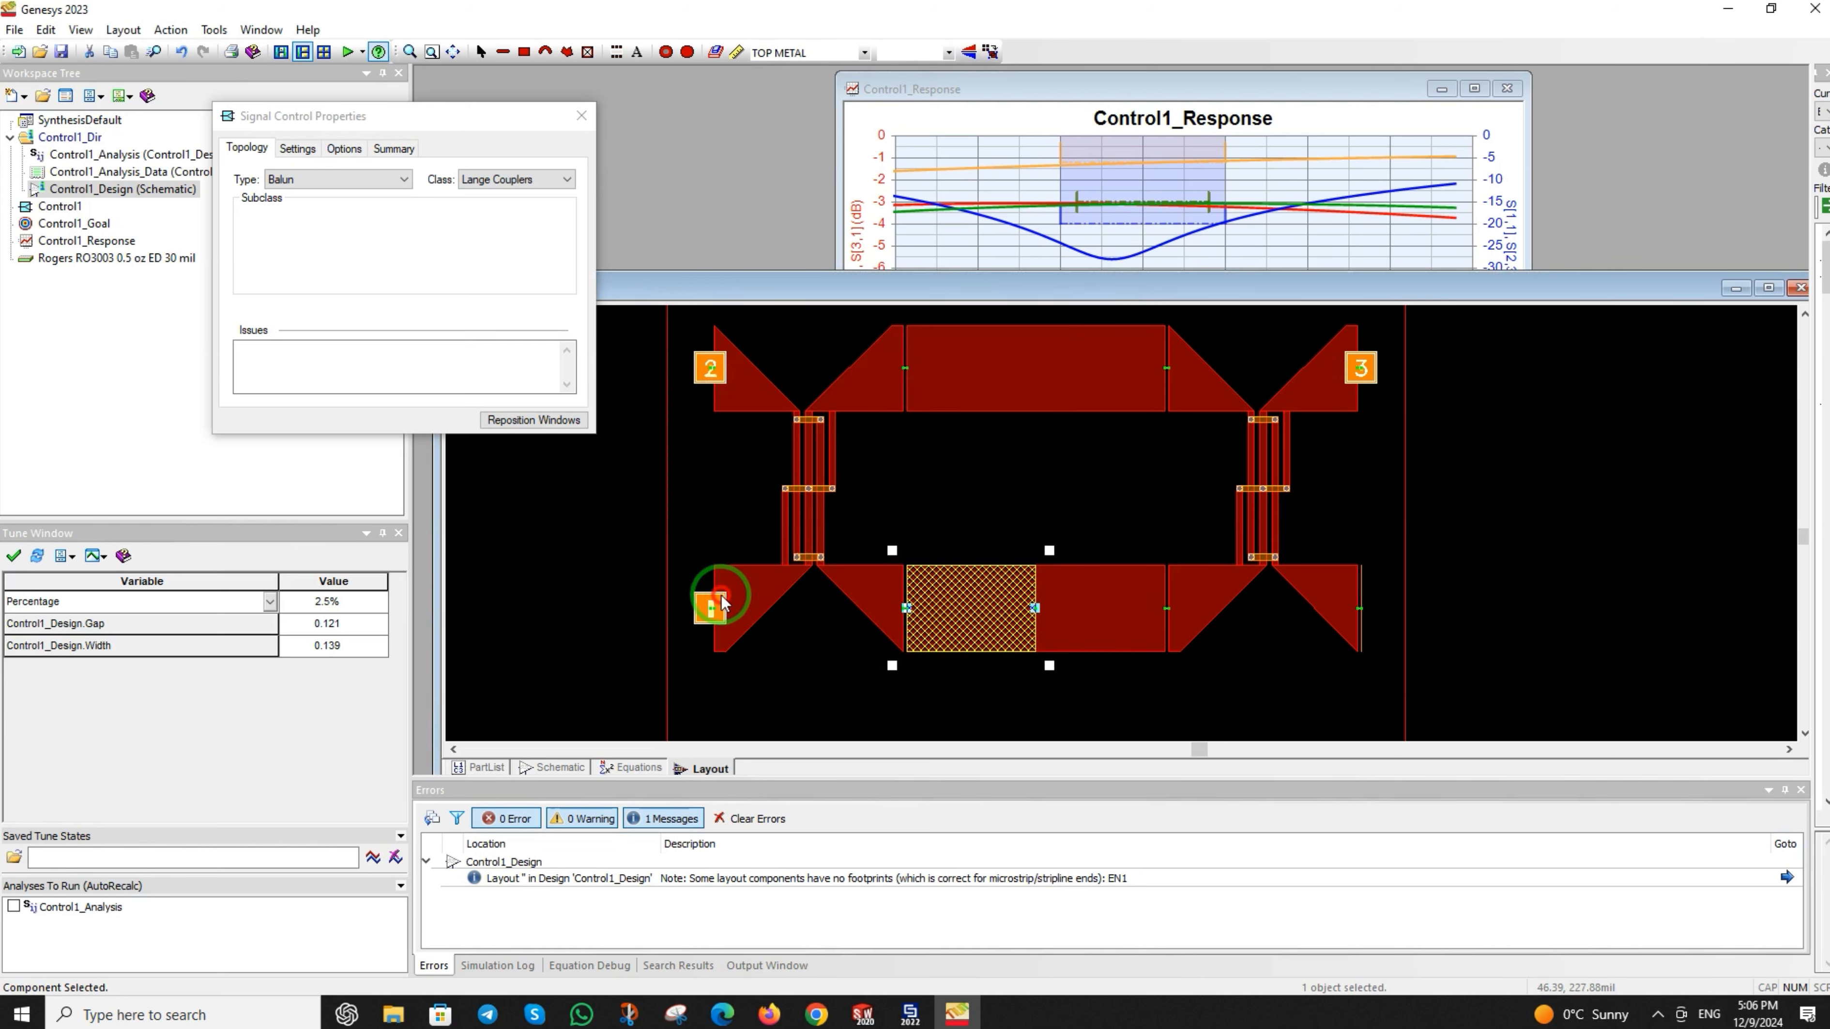
# - Assign EM ports 1, 2 and 3 to the TOP METAL layer
pyautogui.doubleClick(723, 602)
pyautogui.click(878, 450)
pyautogui.click(878, 480)
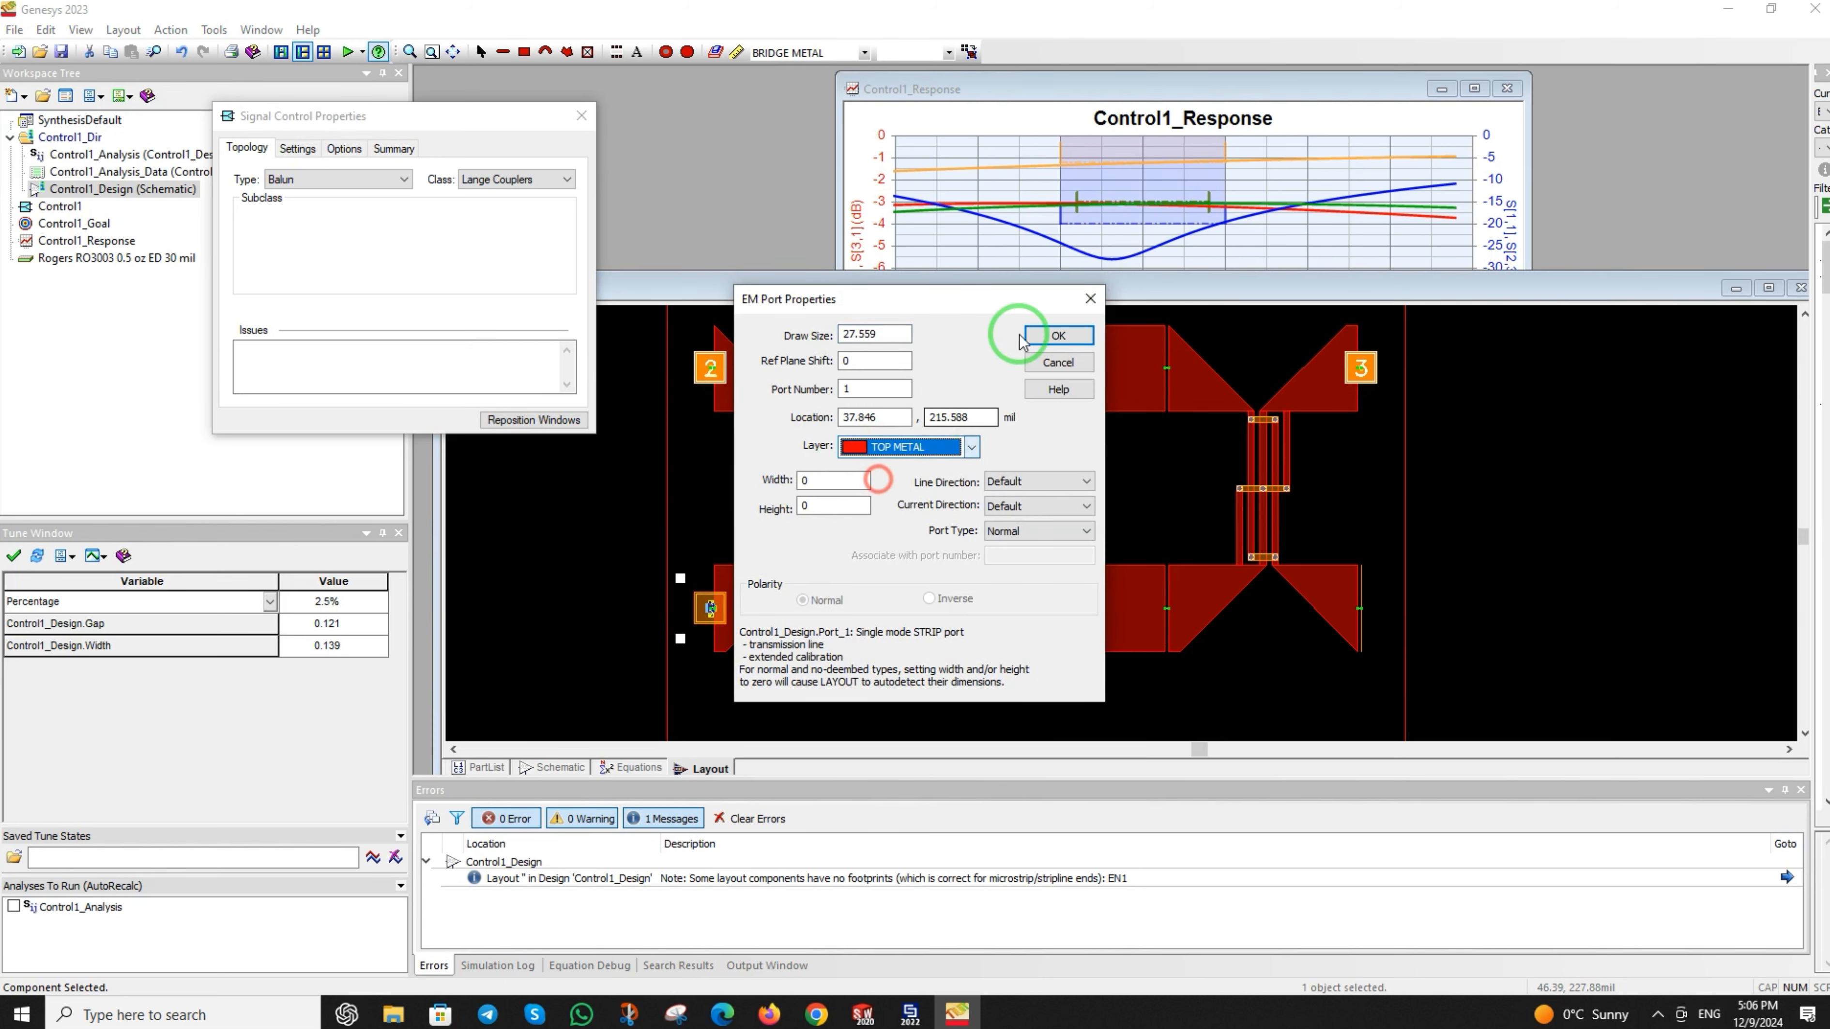
pyautogui.click(1054, 335)
pyautogui.click(712, 367)
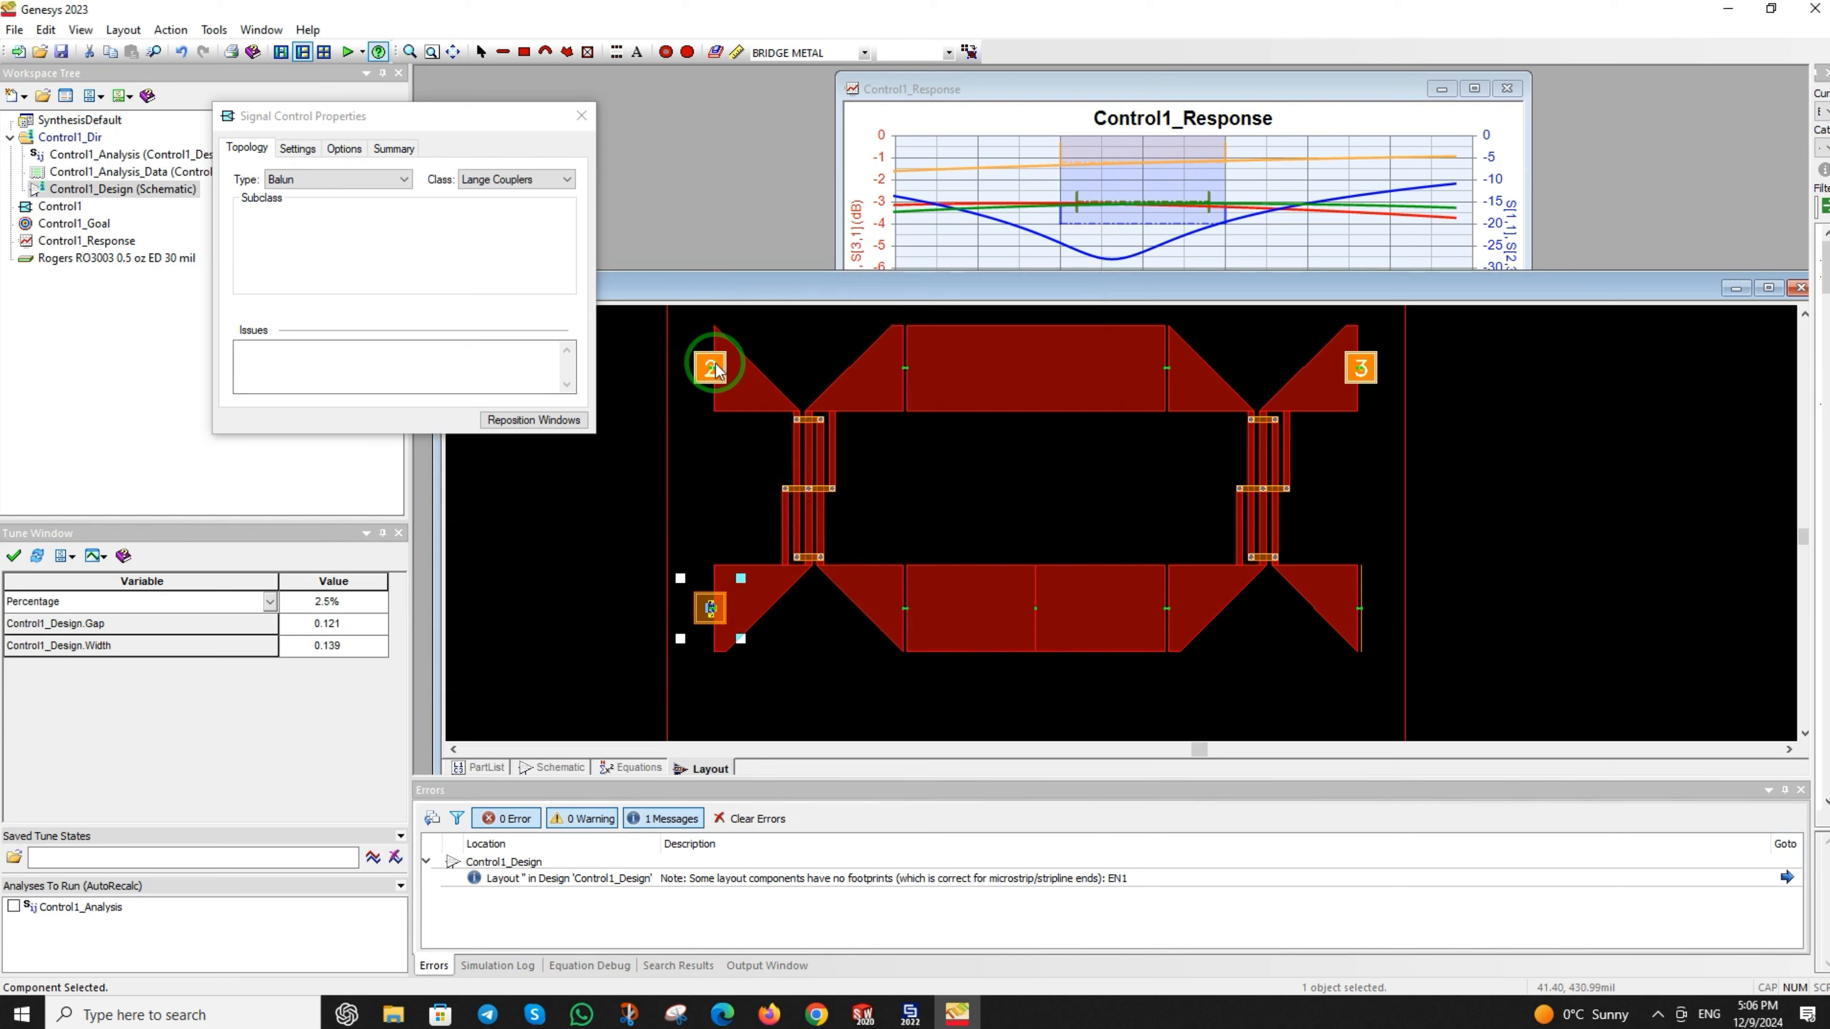
pyautogui.doubleClick(711, 367)
pyautogui.click(878, 447)
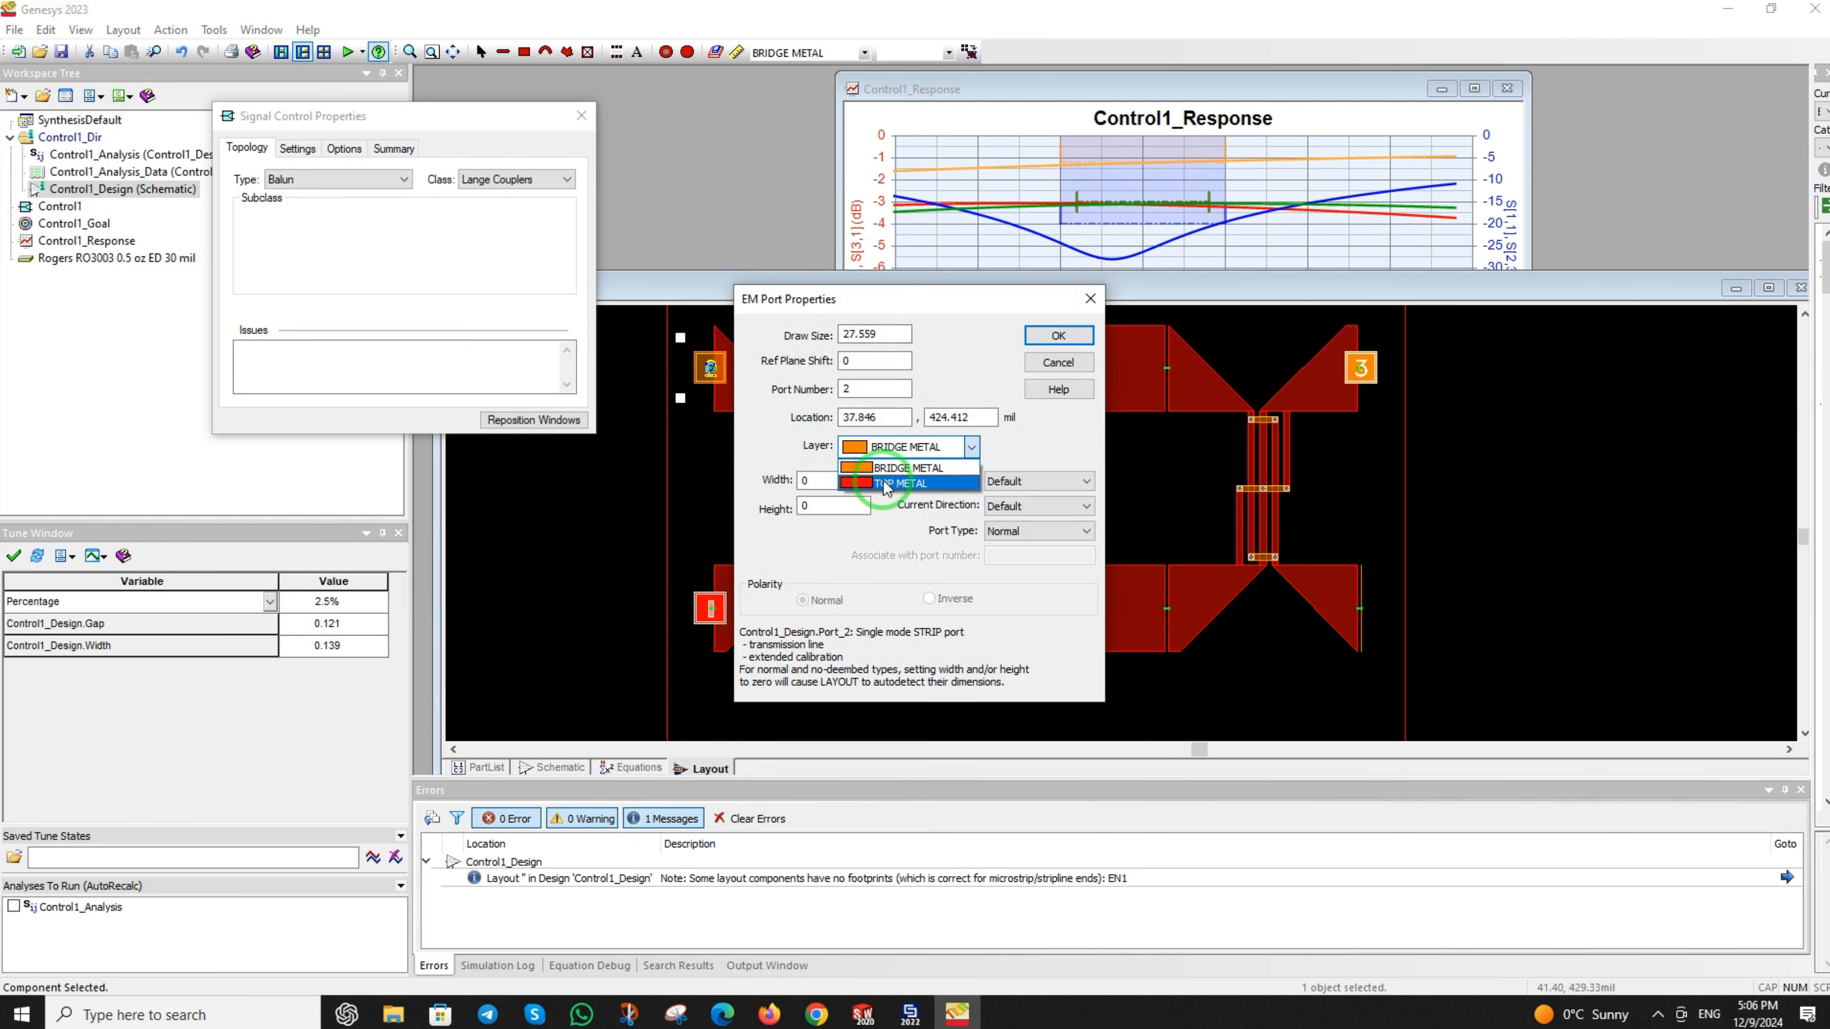
pyautogui.click(881, 479)
pyautogui.click(1052, 336)
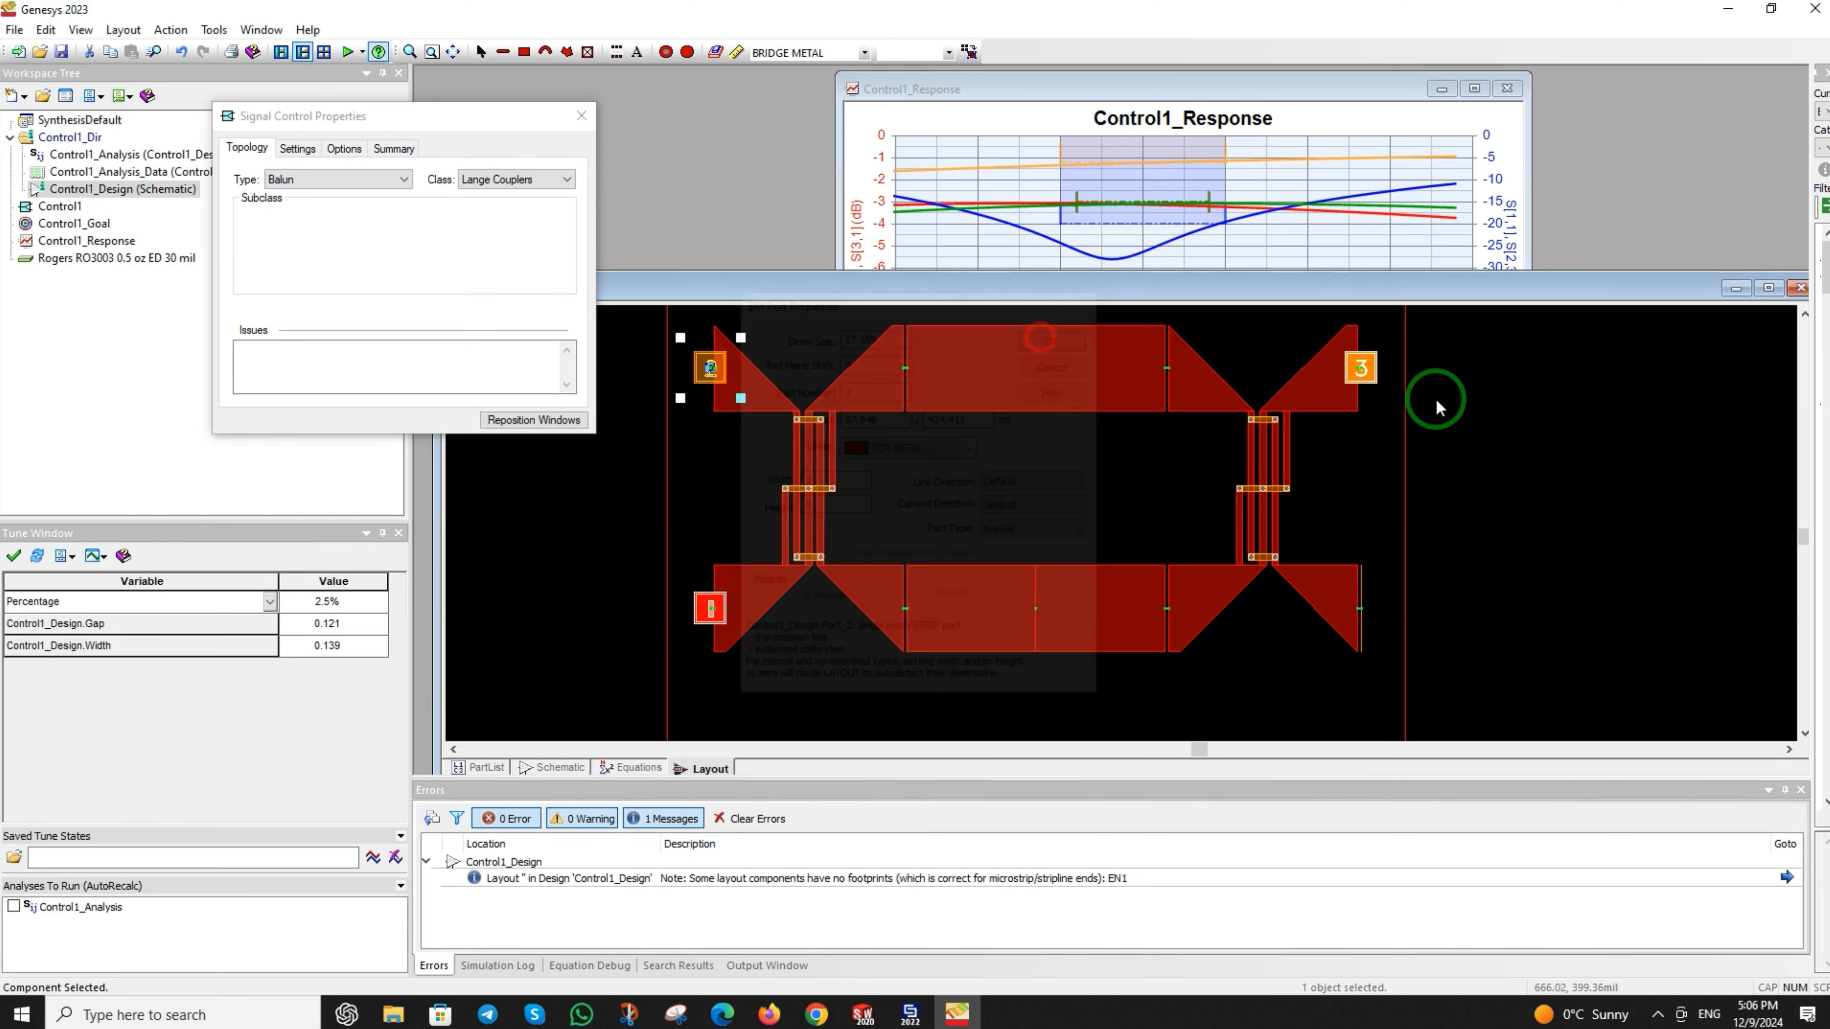
pyautogui.doubleClick(1362, 367)
pyautogui.click(900, 447)
pyautogui.click(922, 476)
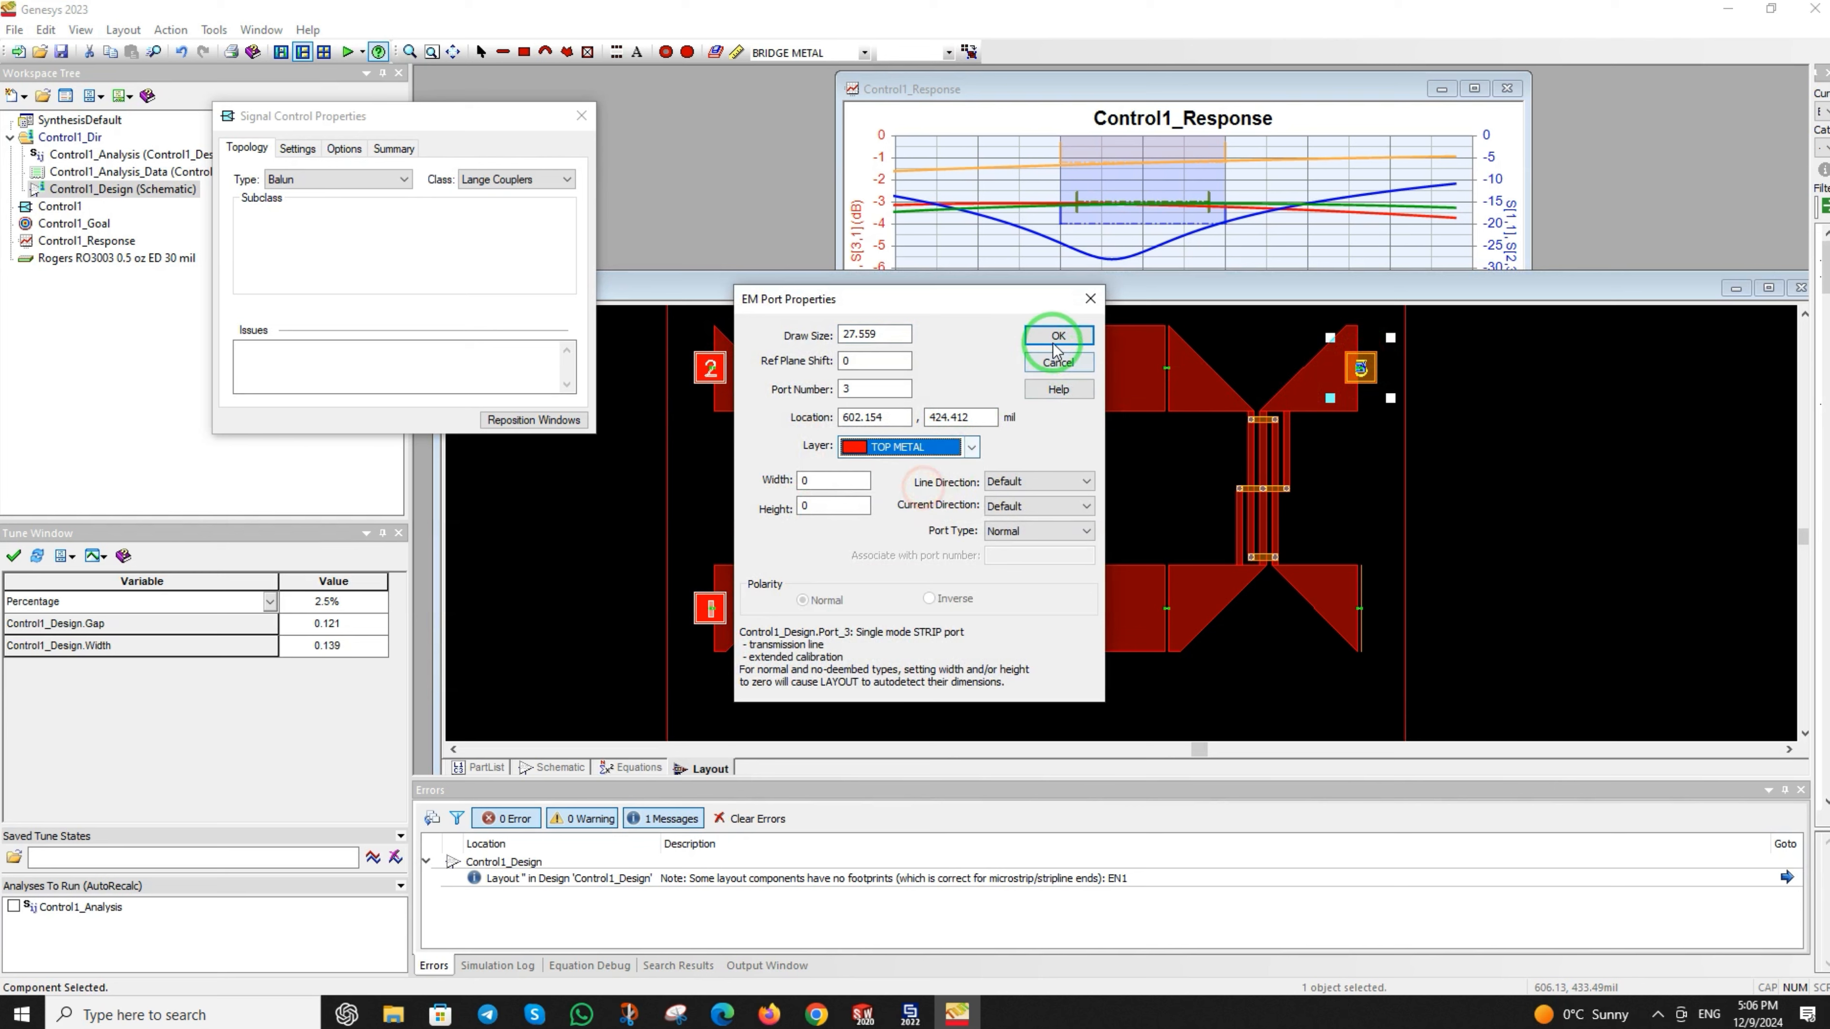
pyautogui.click(1055, 337)
# - Assign the very thin transmission line TL2 at the lower right end of the coupler to the TOP METAL layer
pyautogui.scroll(2, 1374, 592)
pyautogui.scroll(5, 1116, 519)
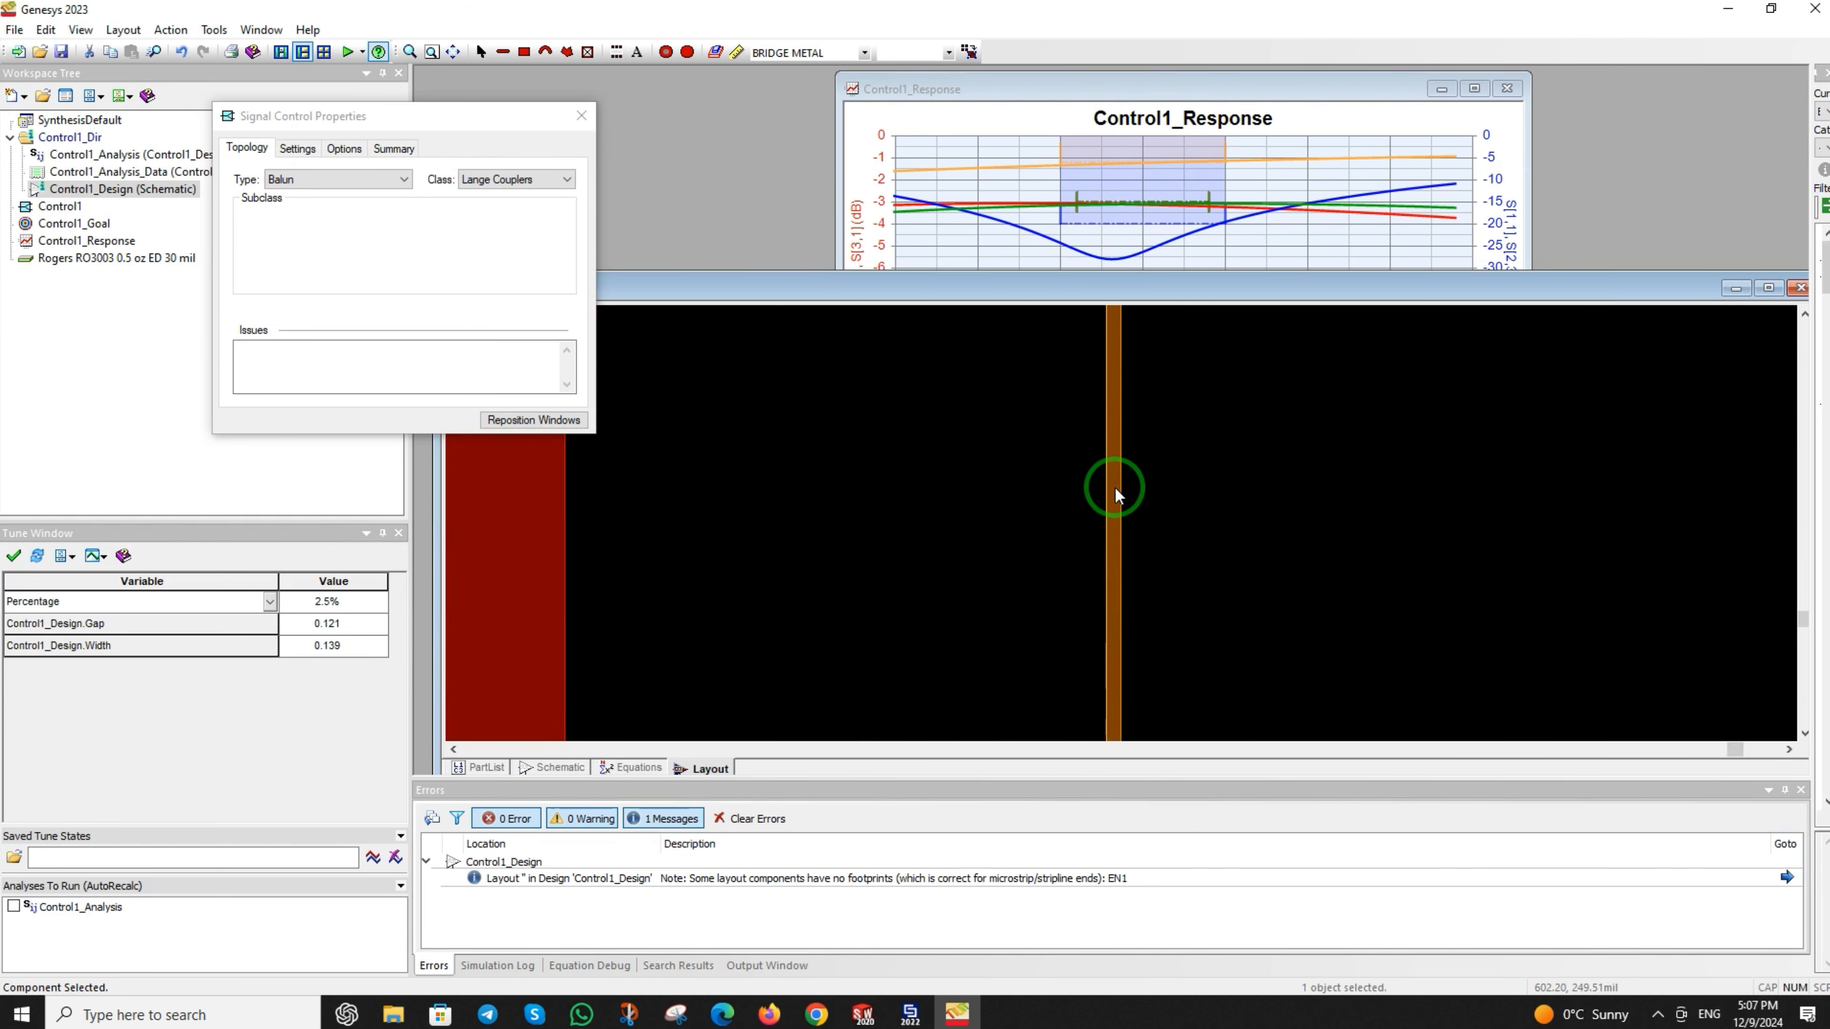
pyautogui.doubleClick(1115, 487)
pyautogui.click(966, 364)
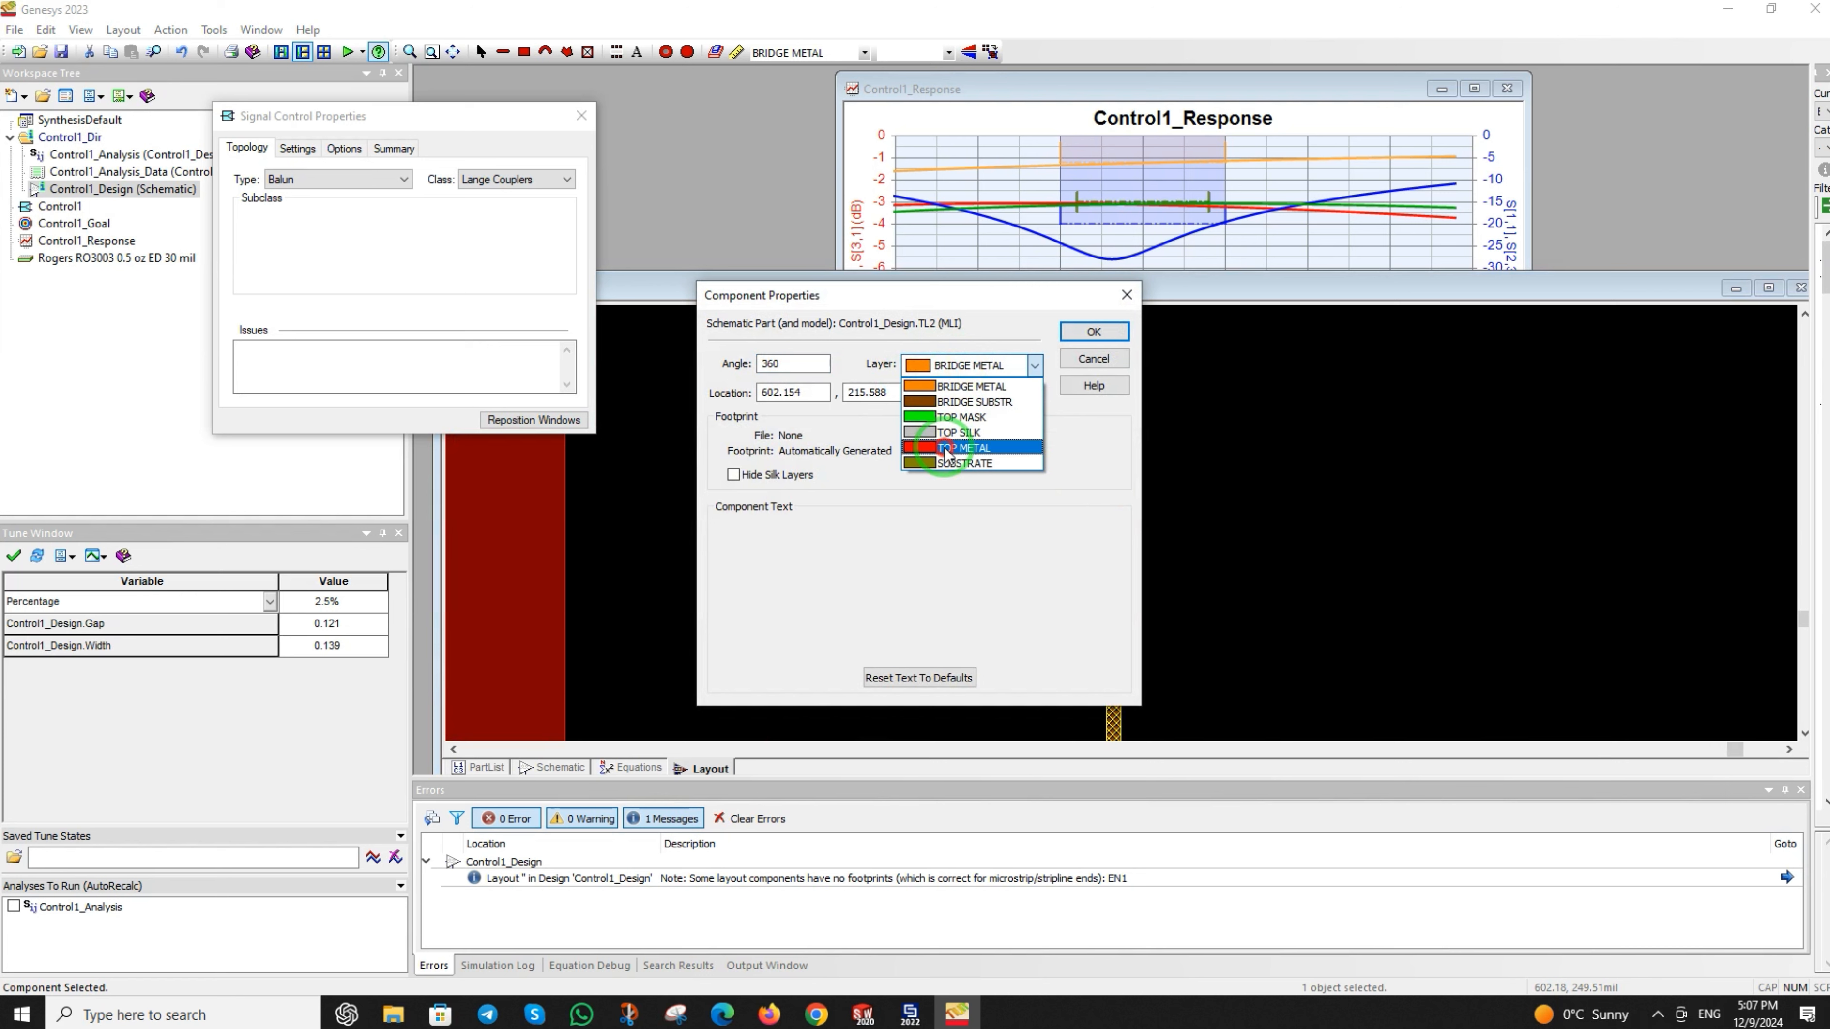
pyautogui.click(964, 448)
pyautogui.click(1094, 332)
# - Select all components and ports of the balun layout inside the EM box
pyautogui.scroll(-5, 1095, 518)
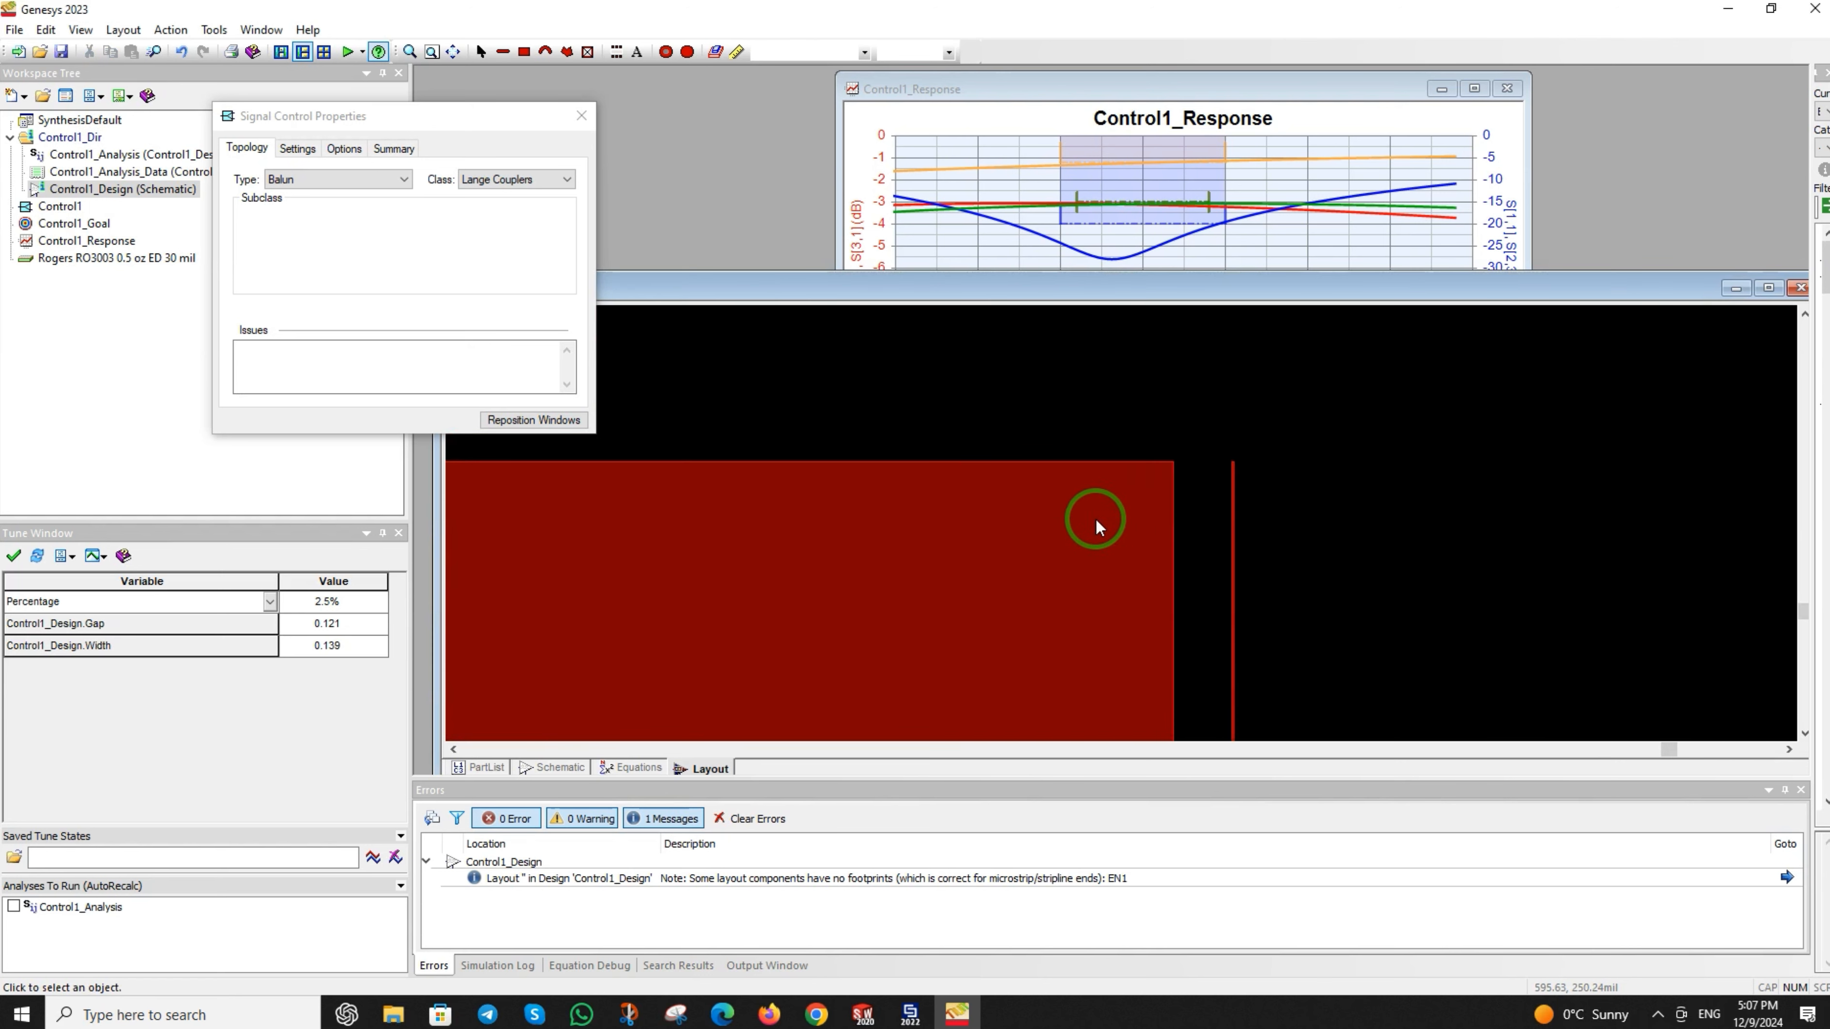
pyautogui.scroll(-1, 1118, 528)
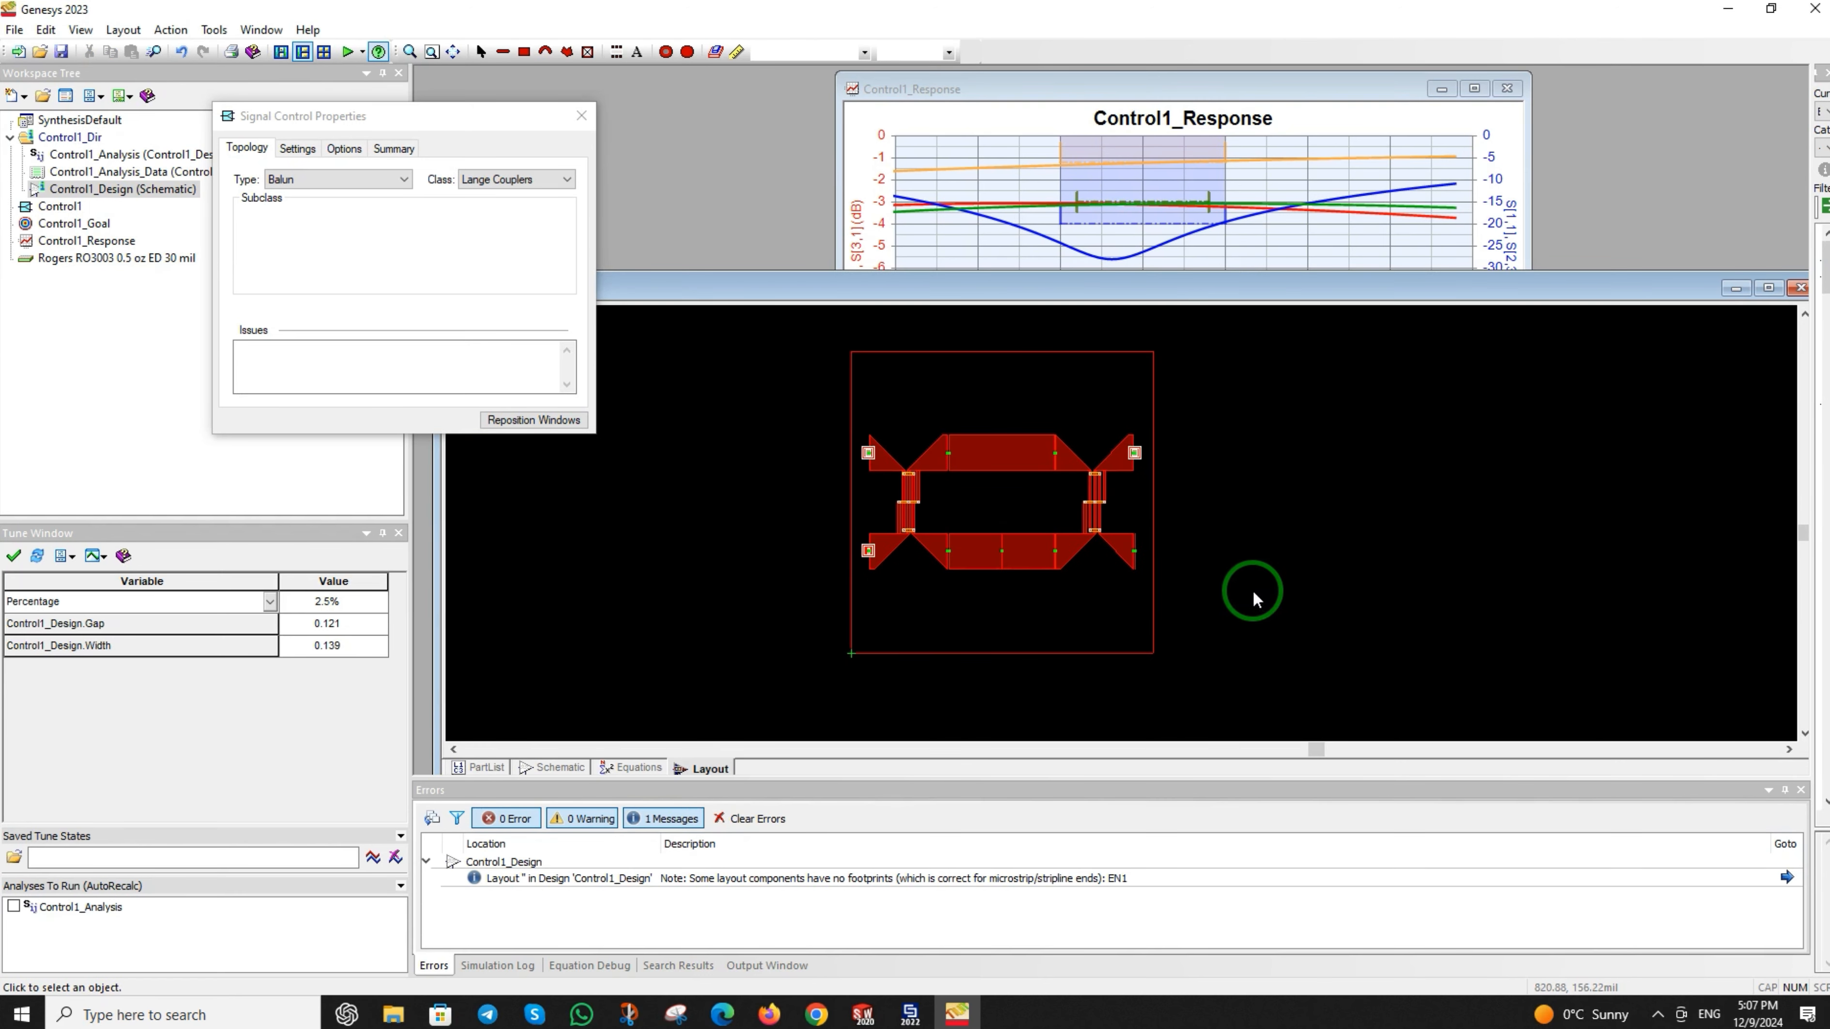
pyautogui.moveTo(1257, 605)
pyautogui.mouseDown()
pyautogui.moveTo(788, 384)
pyautogui.moveTo(761, 352)
pyautogui.mouseUp()
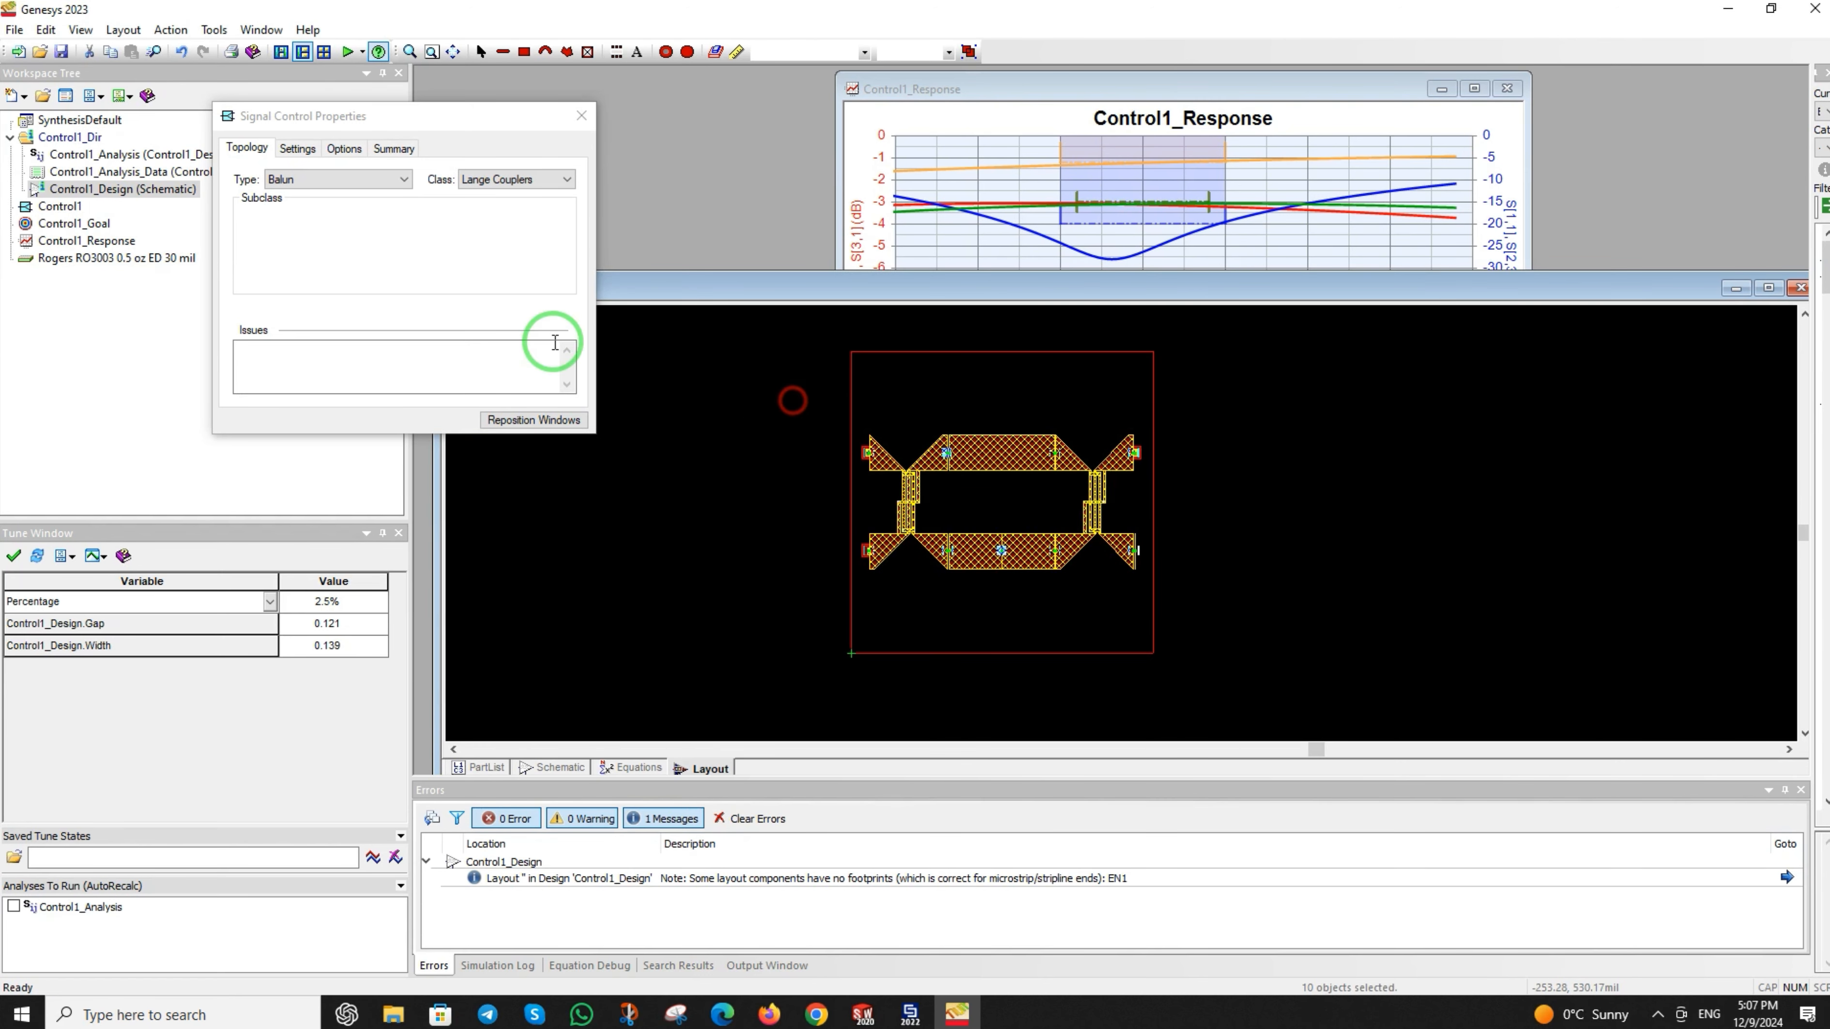
# - Connect the selected balun layout parts and center them on the page inside the EM box
pyautogui.click(122, 30)
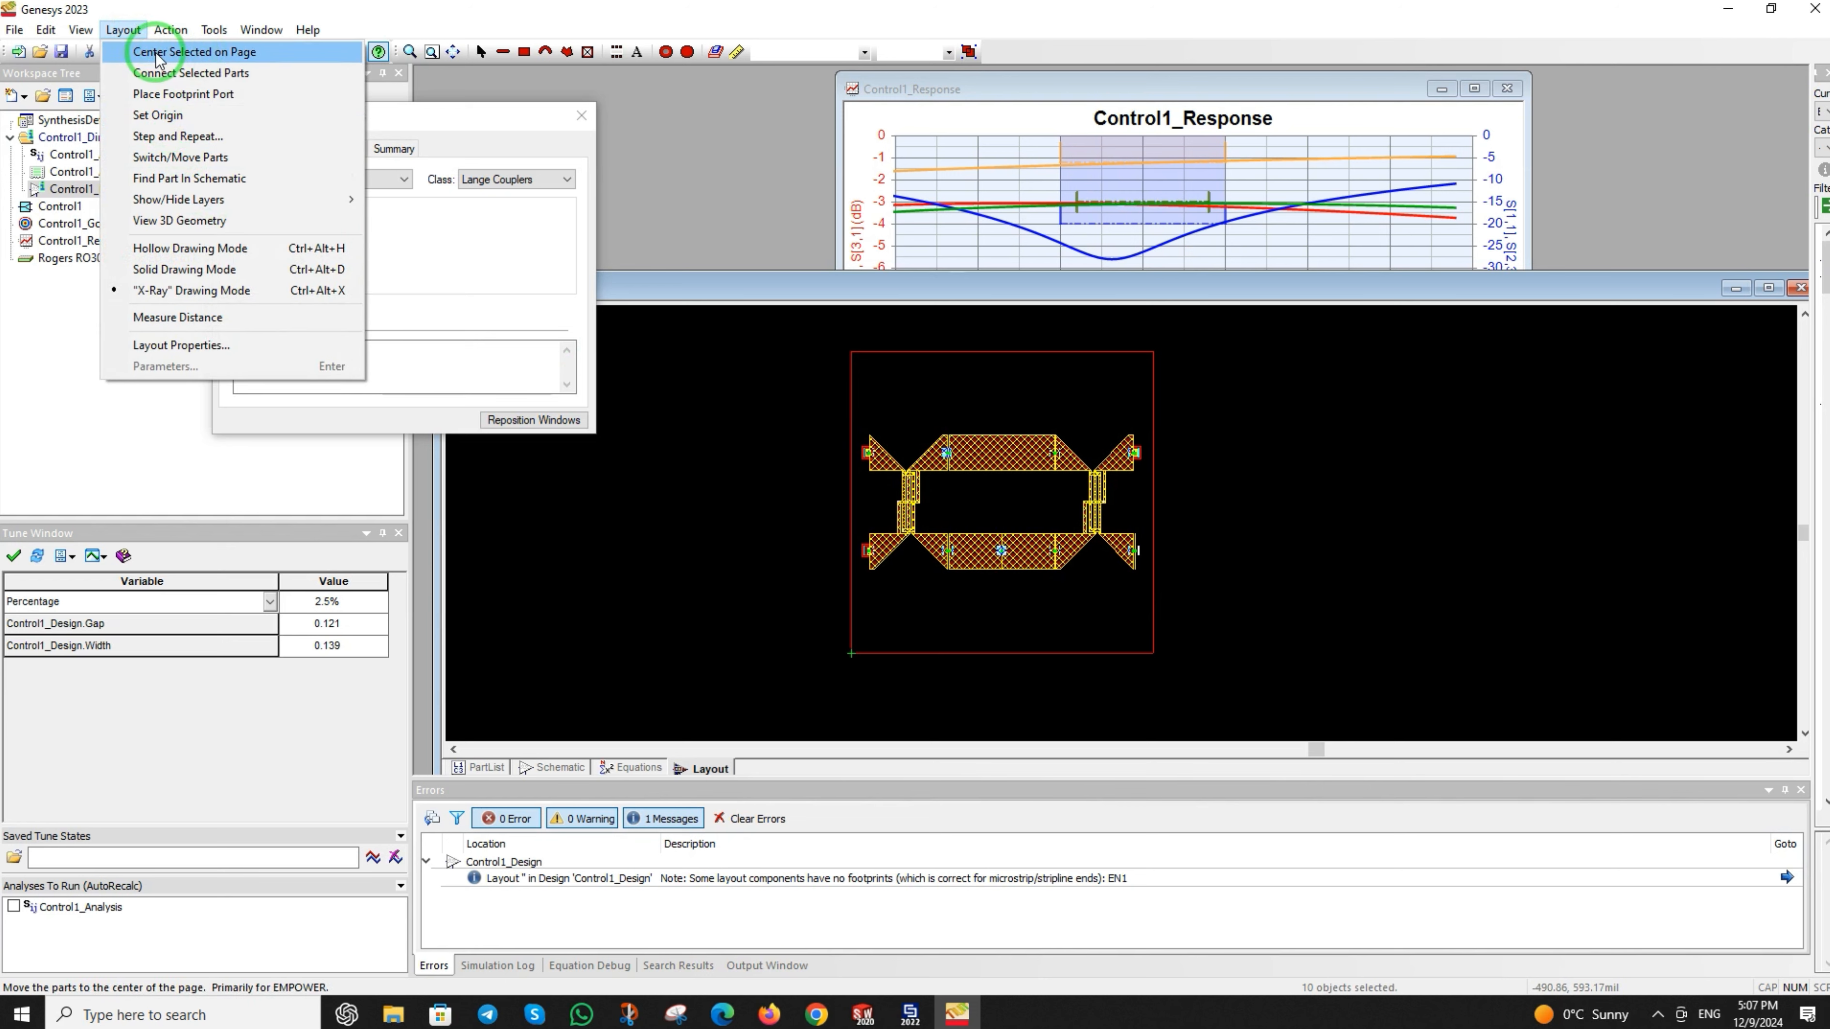
pyautogui.click(155, 72)
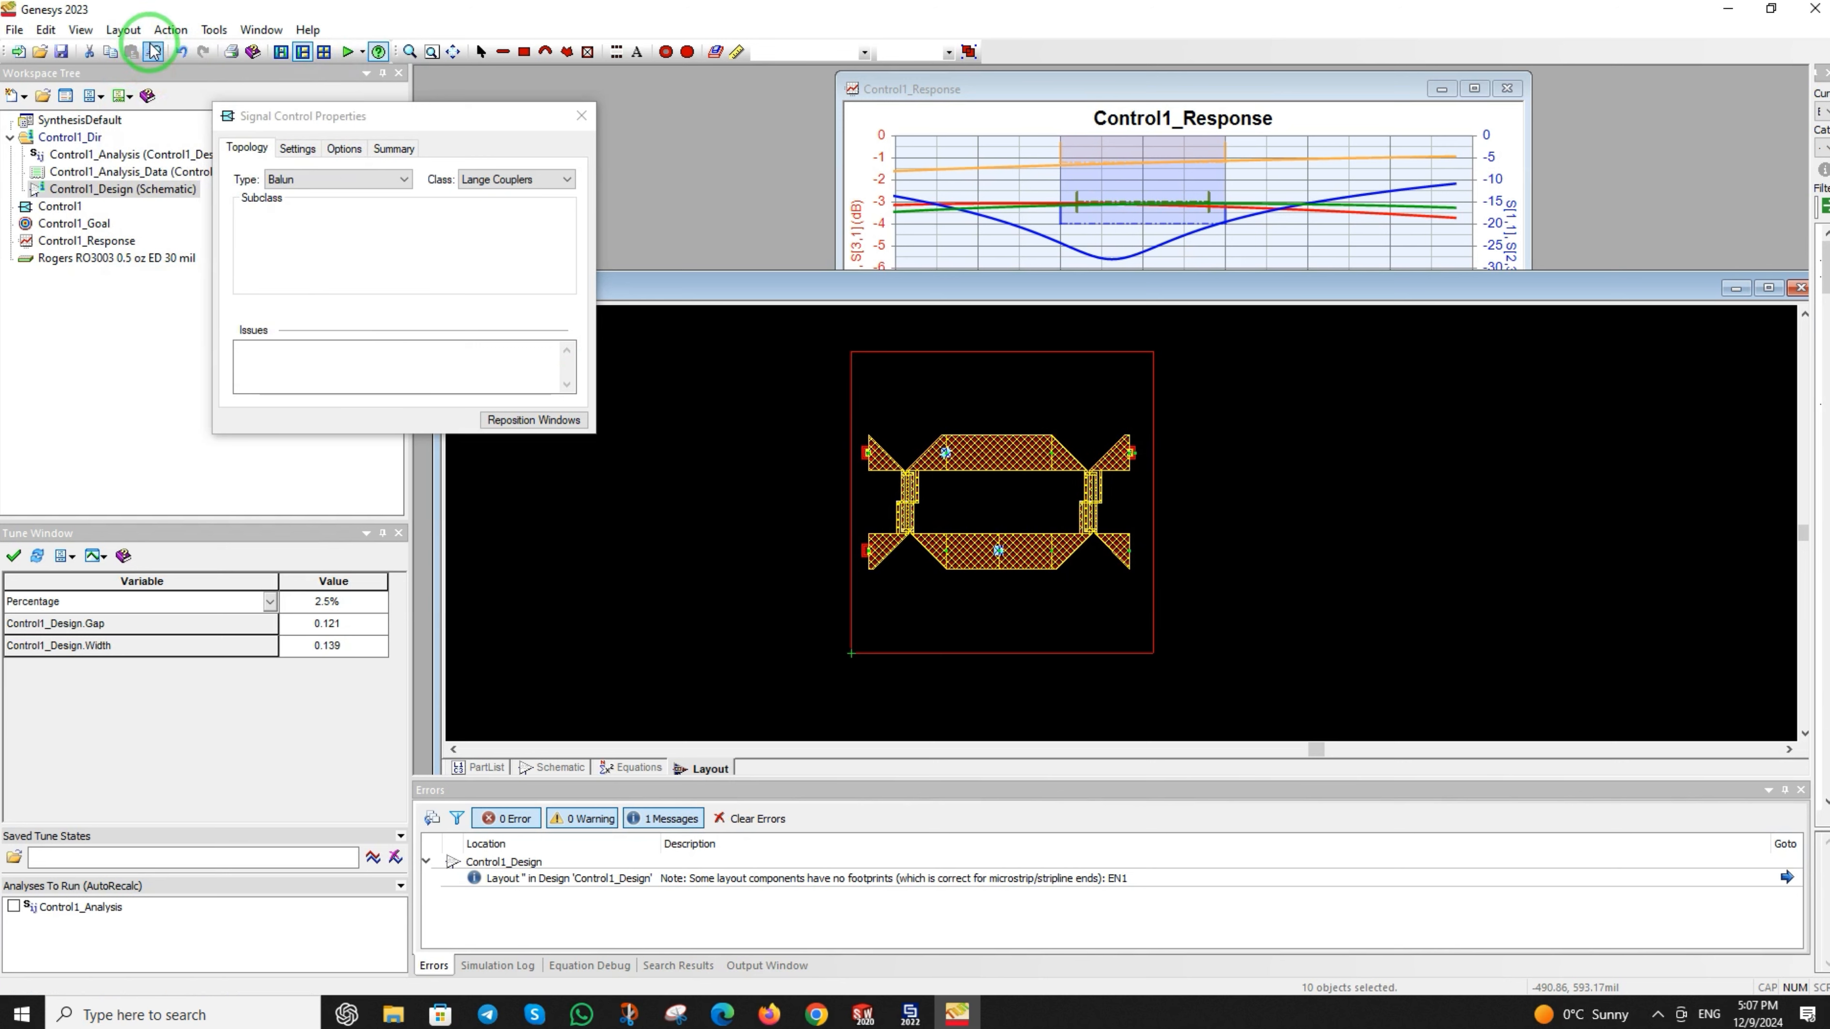
pyautogui.click(146, 32)
pyautogui.moveTo(164, 31)
pyautogui.click(131, 58)
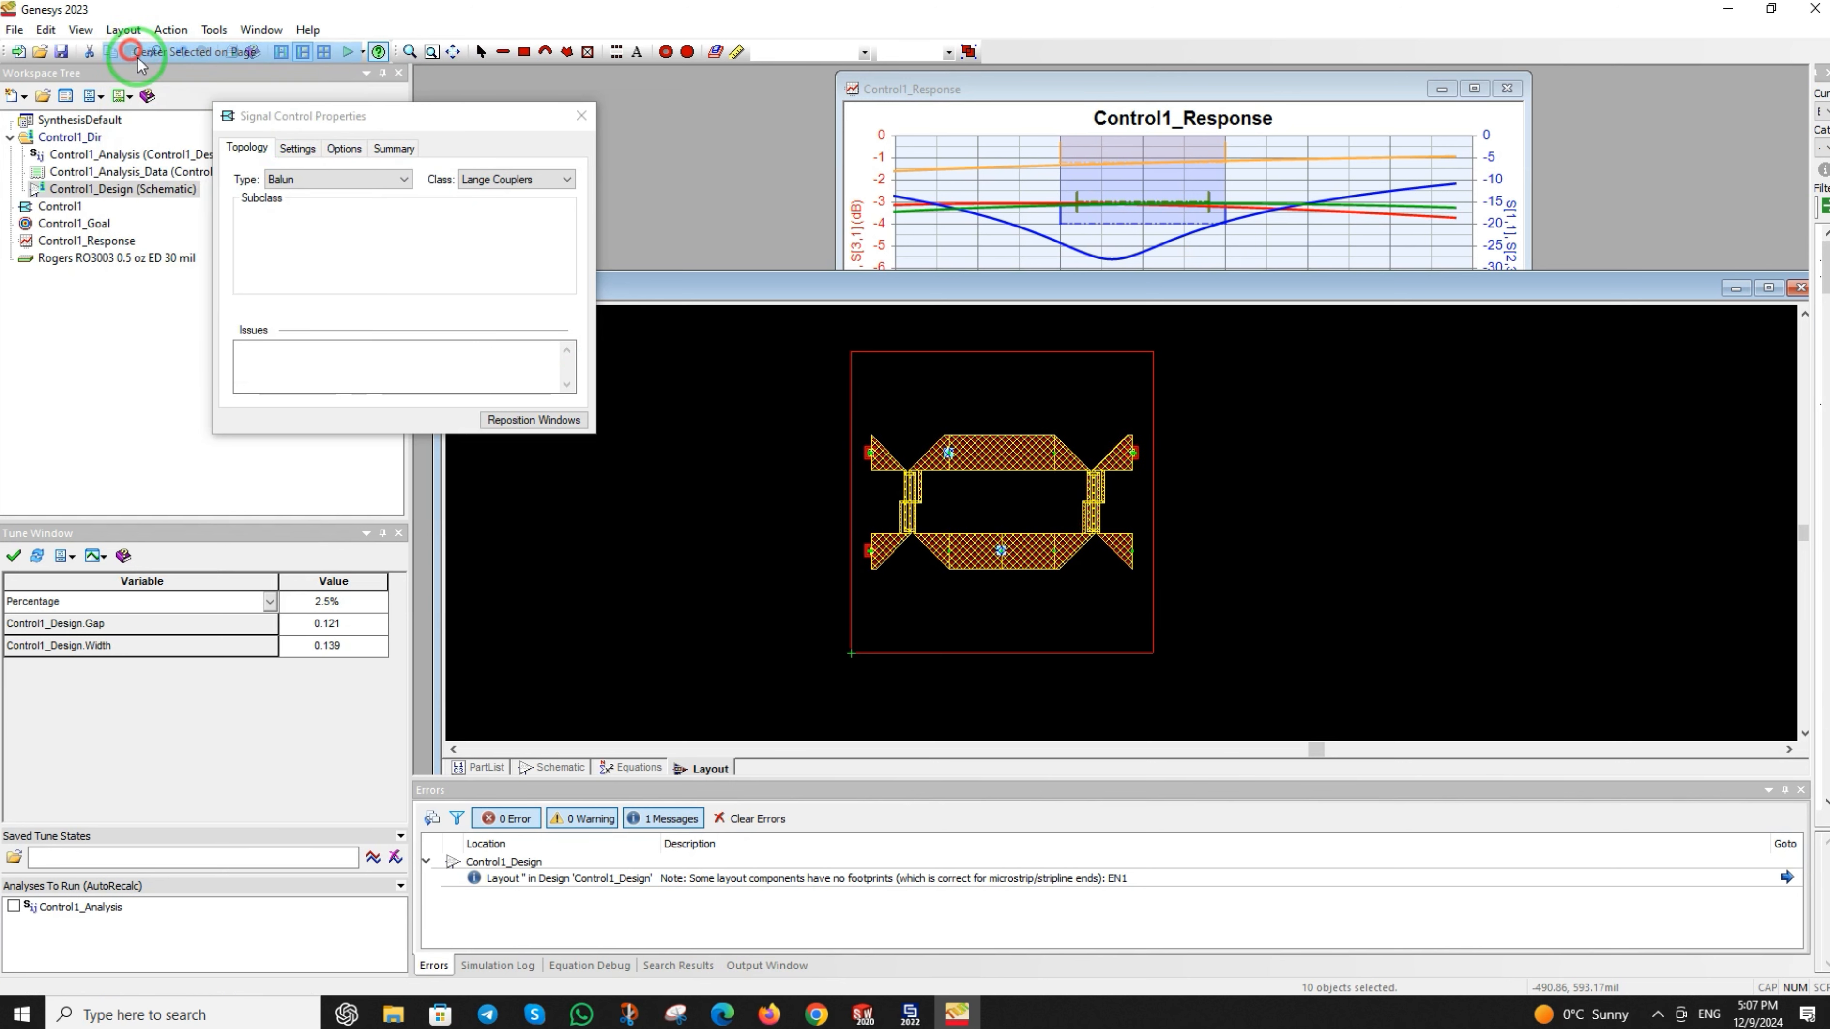
pyautogui.click(1307, 397)
pyautogui.scroll(5, 1101, 509)
pyautogui.scroll(-5, 1145, 494)
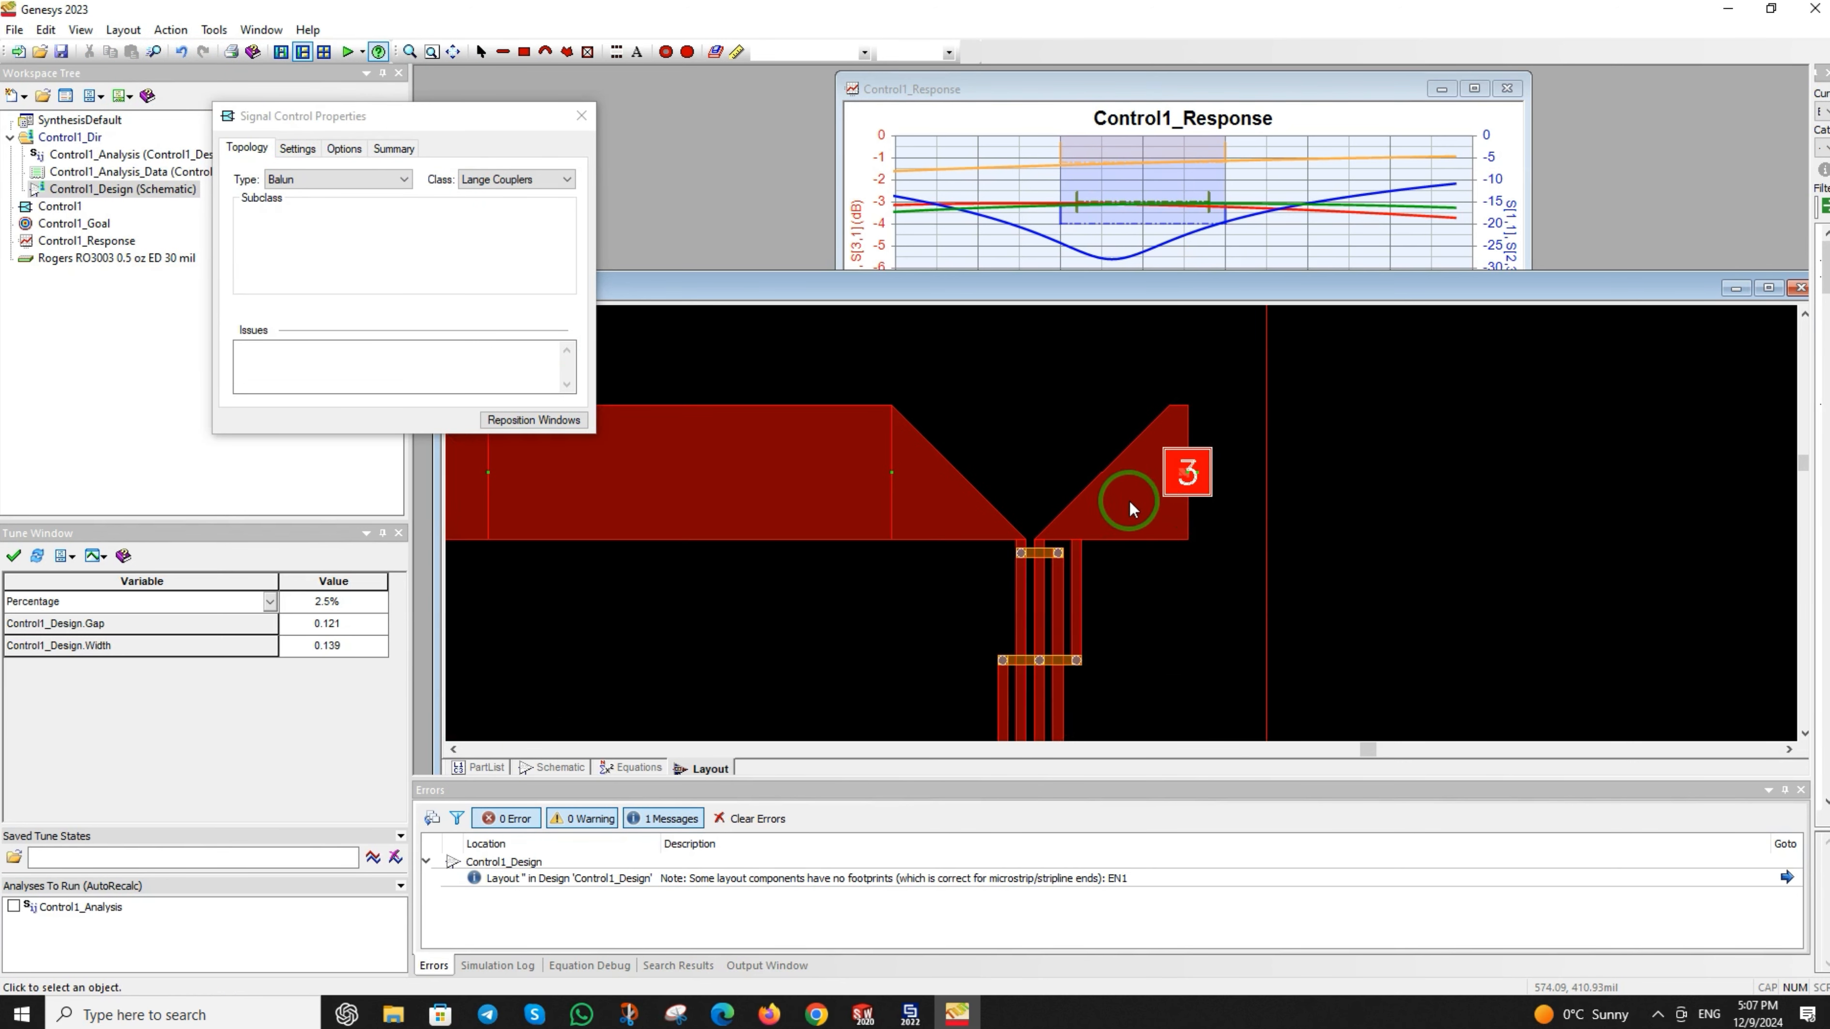
# - Save the workspace as Balun2 in the Genesys examples folder on the Desktop
pyautogui.click(15, 30)
pyautogui.click(58, 142)
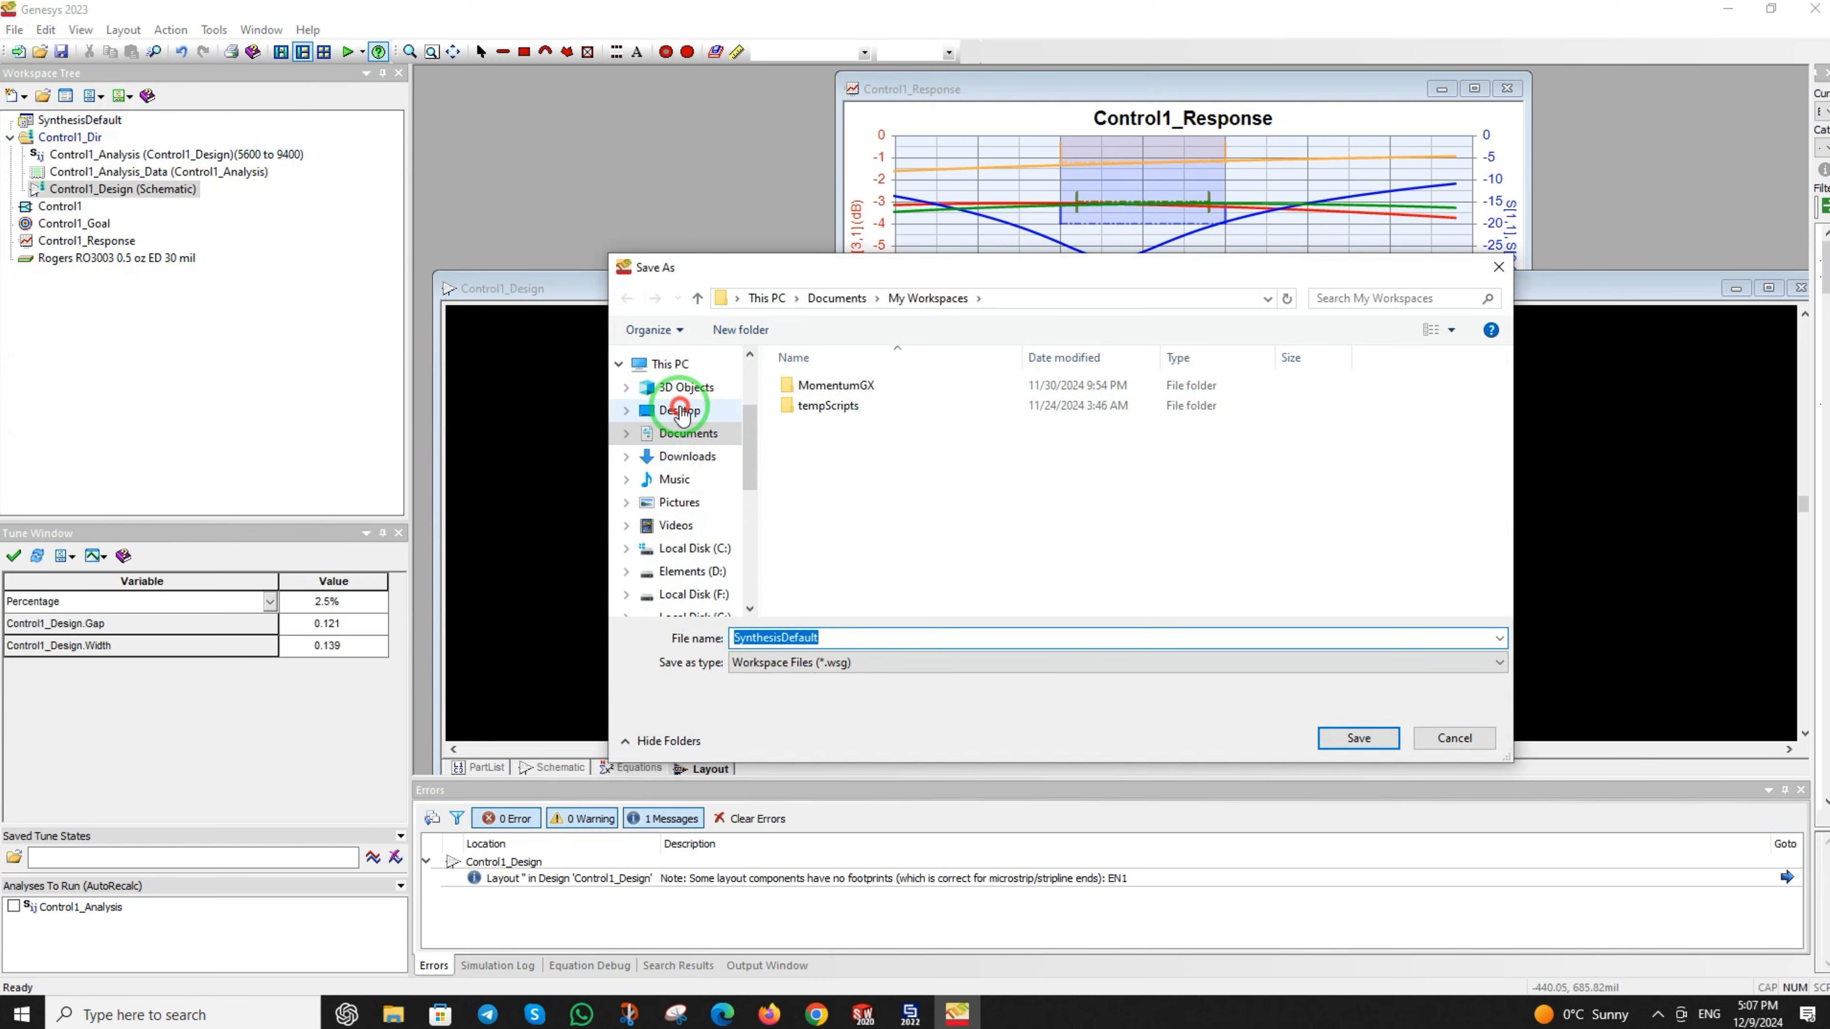
pyautogui.click(679, 412)
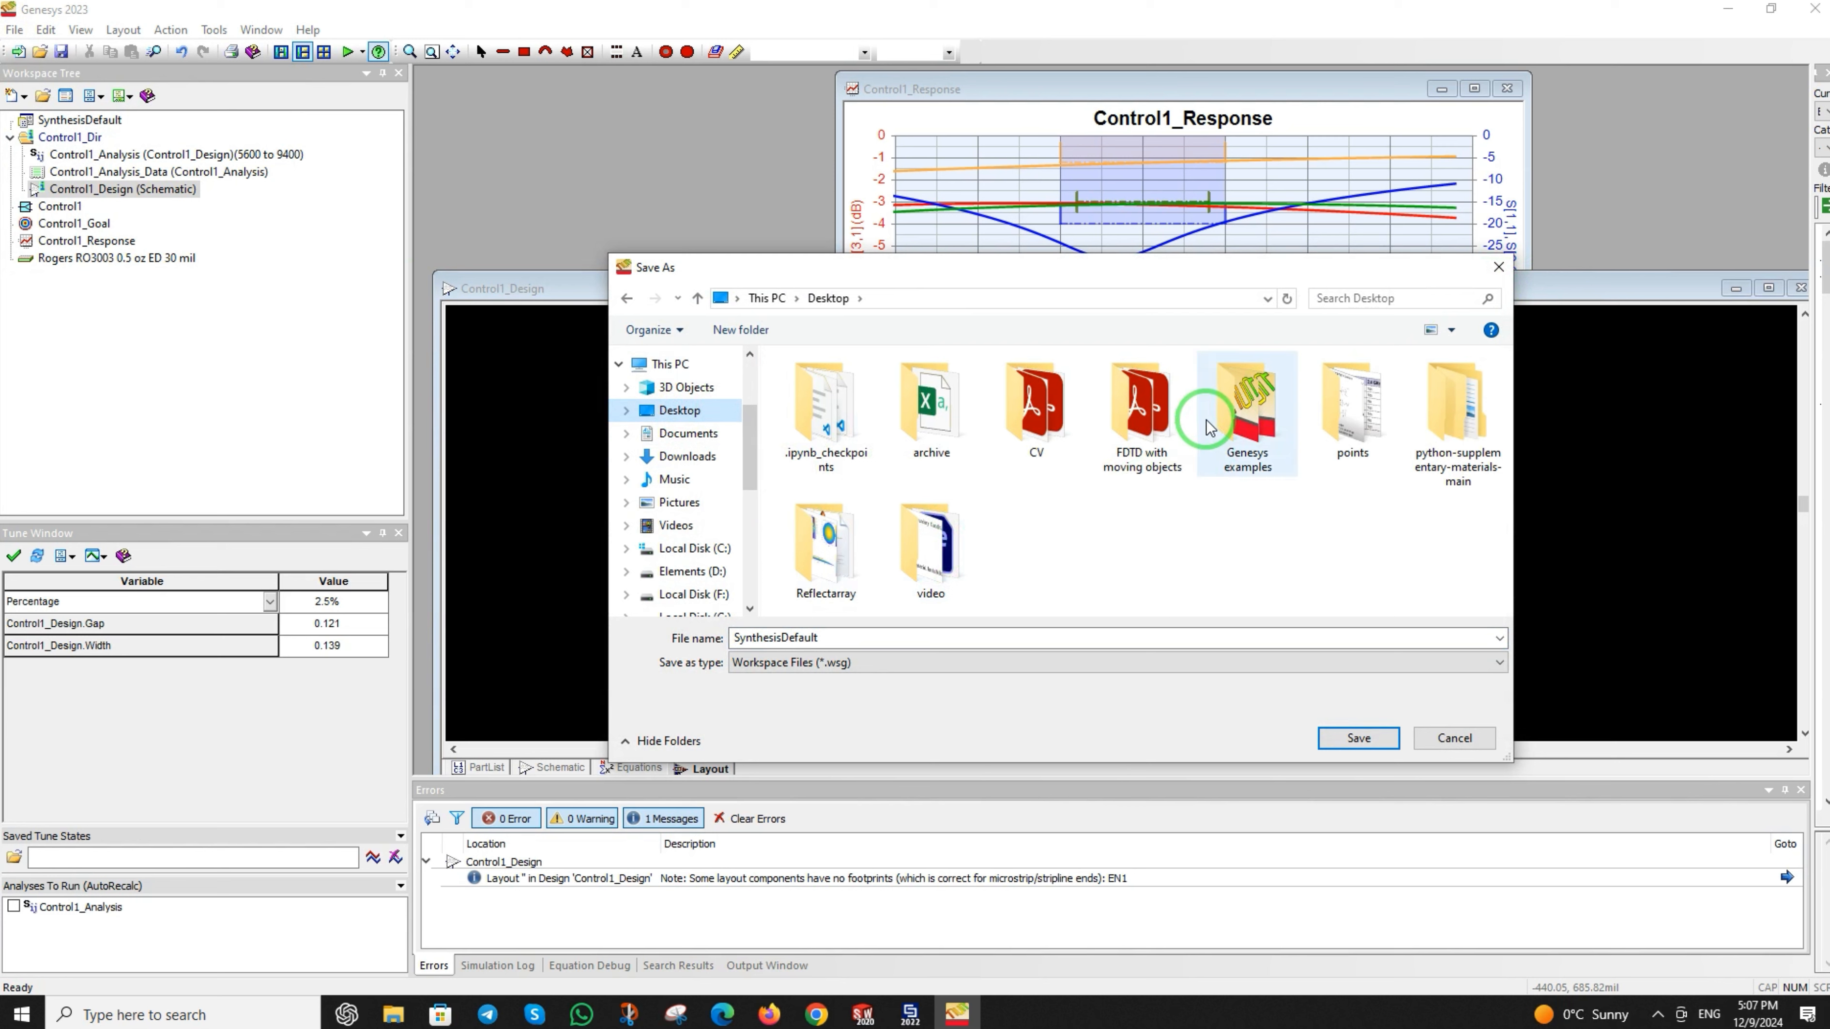
pyautogui.doubleClick(1217, 407)
pyautogui.click(836, 635)
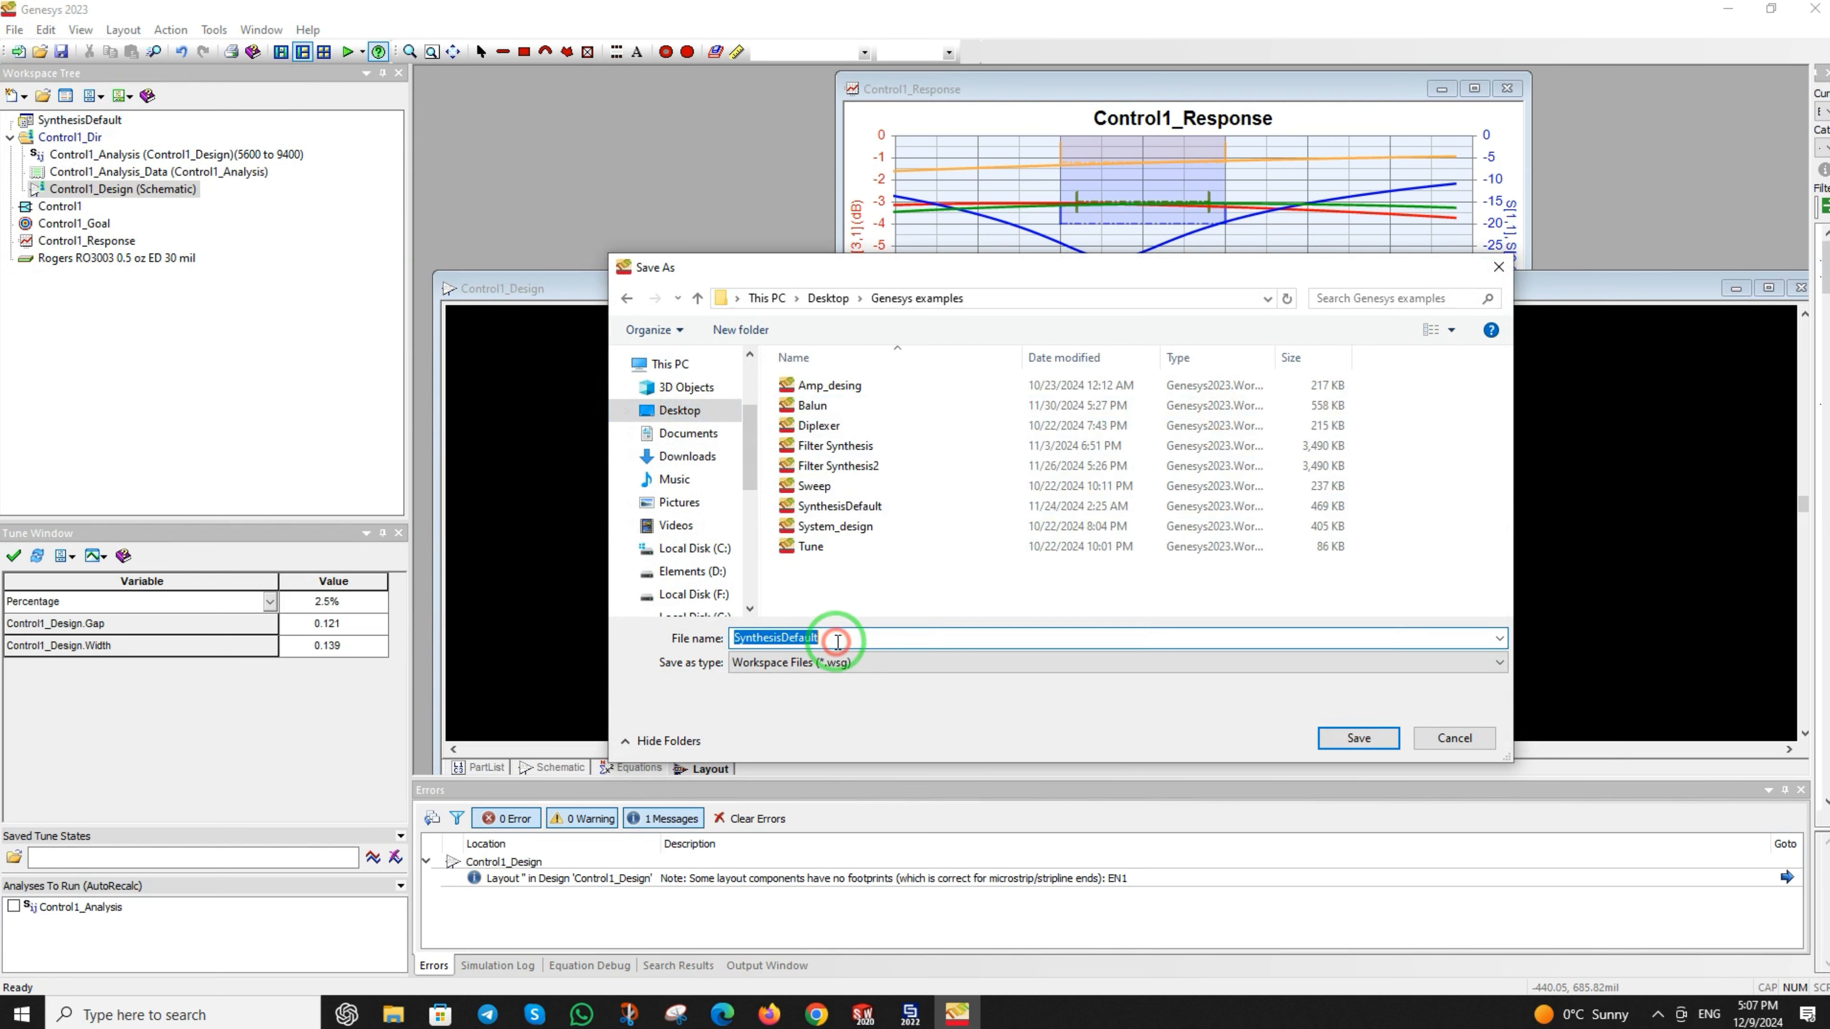
pyautogui.click(813, 406)
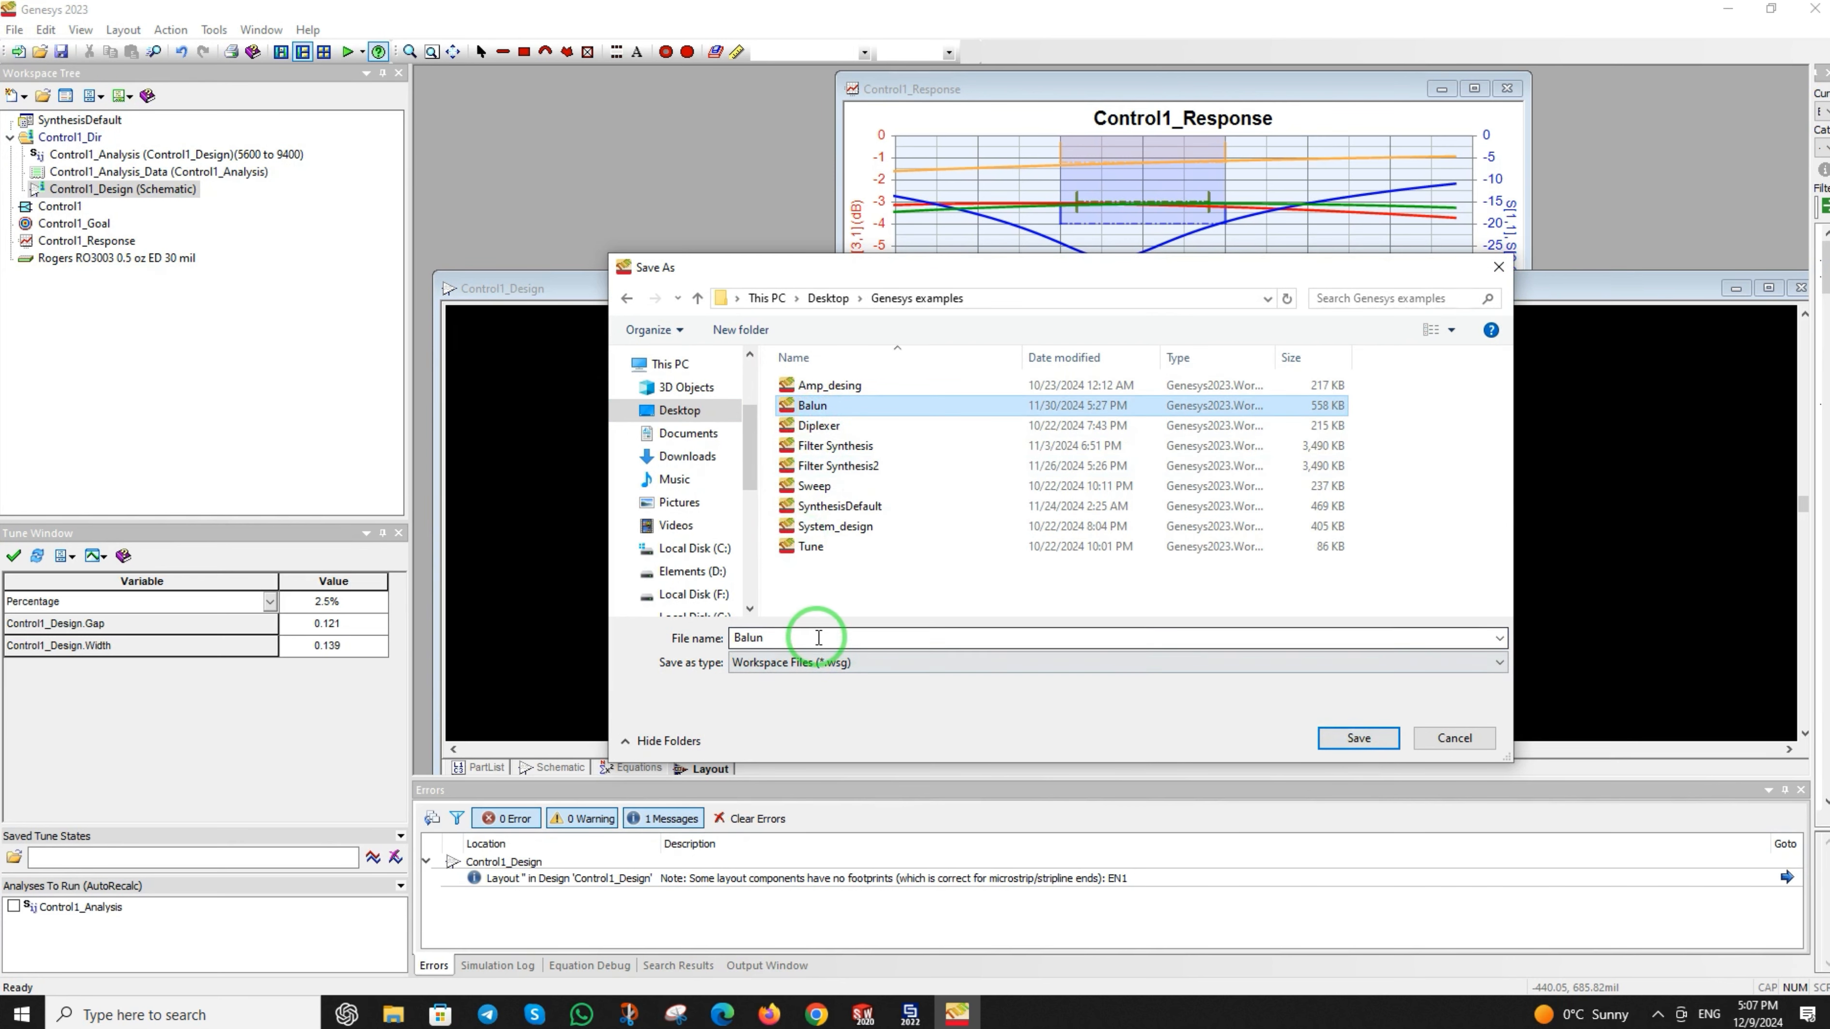
pyautogui.click(925, 638)
pyautogui.write('Balun2')
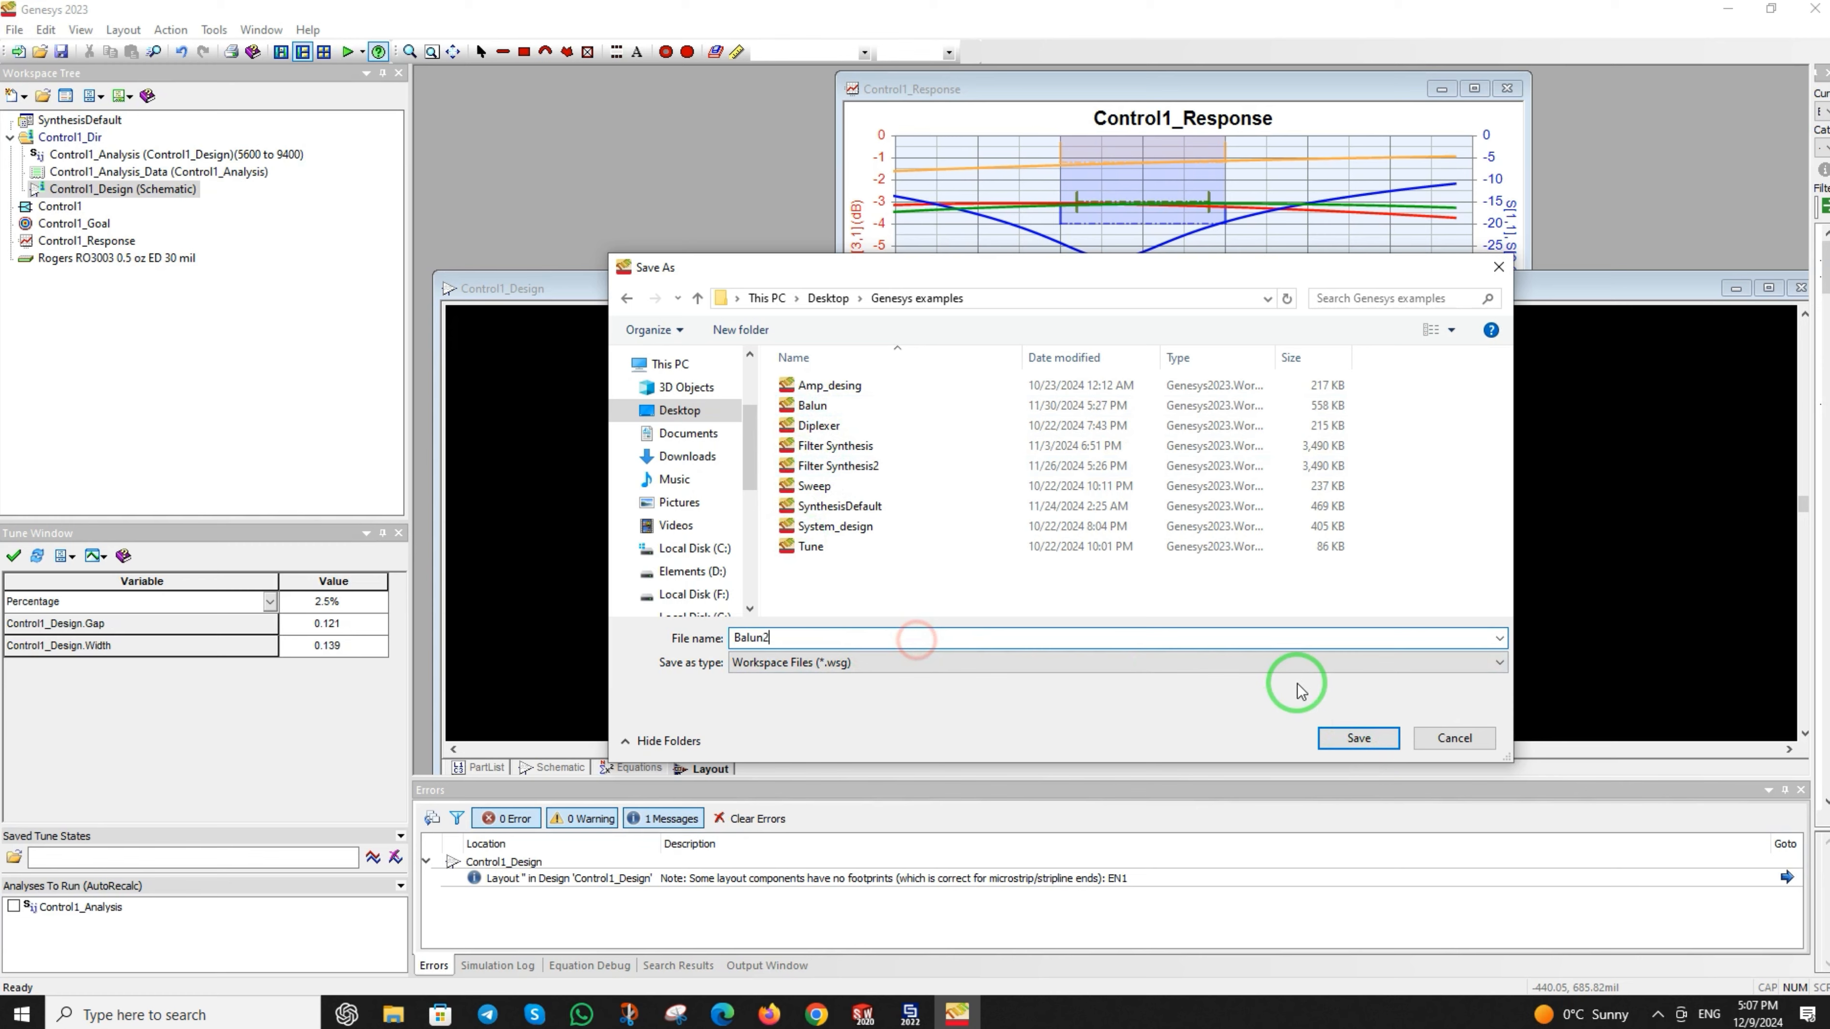
pyautogui.click(1358, 738)
pyautogui.scroll(-3, 1112, 516)
pyautogui.scroll(3, 1109, 515)
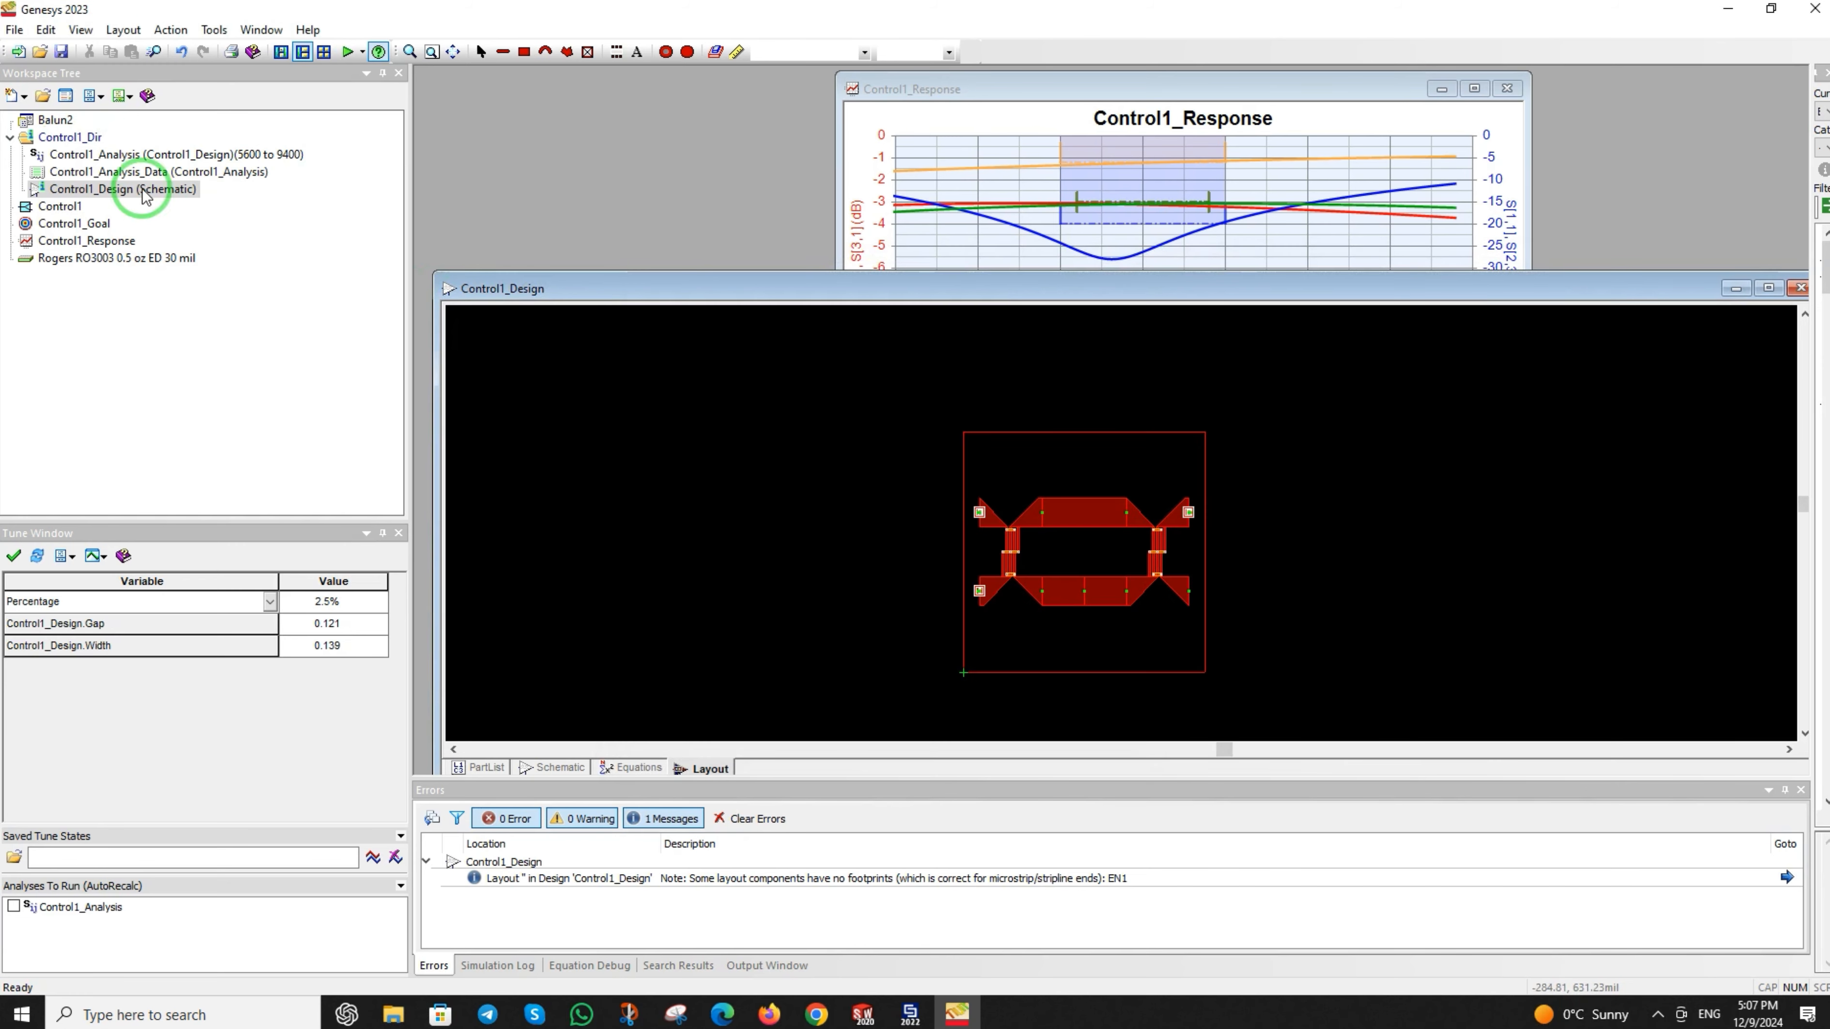
pyautogui.click(56, 51)
pyautogui.scroll(3, 1118, 523)
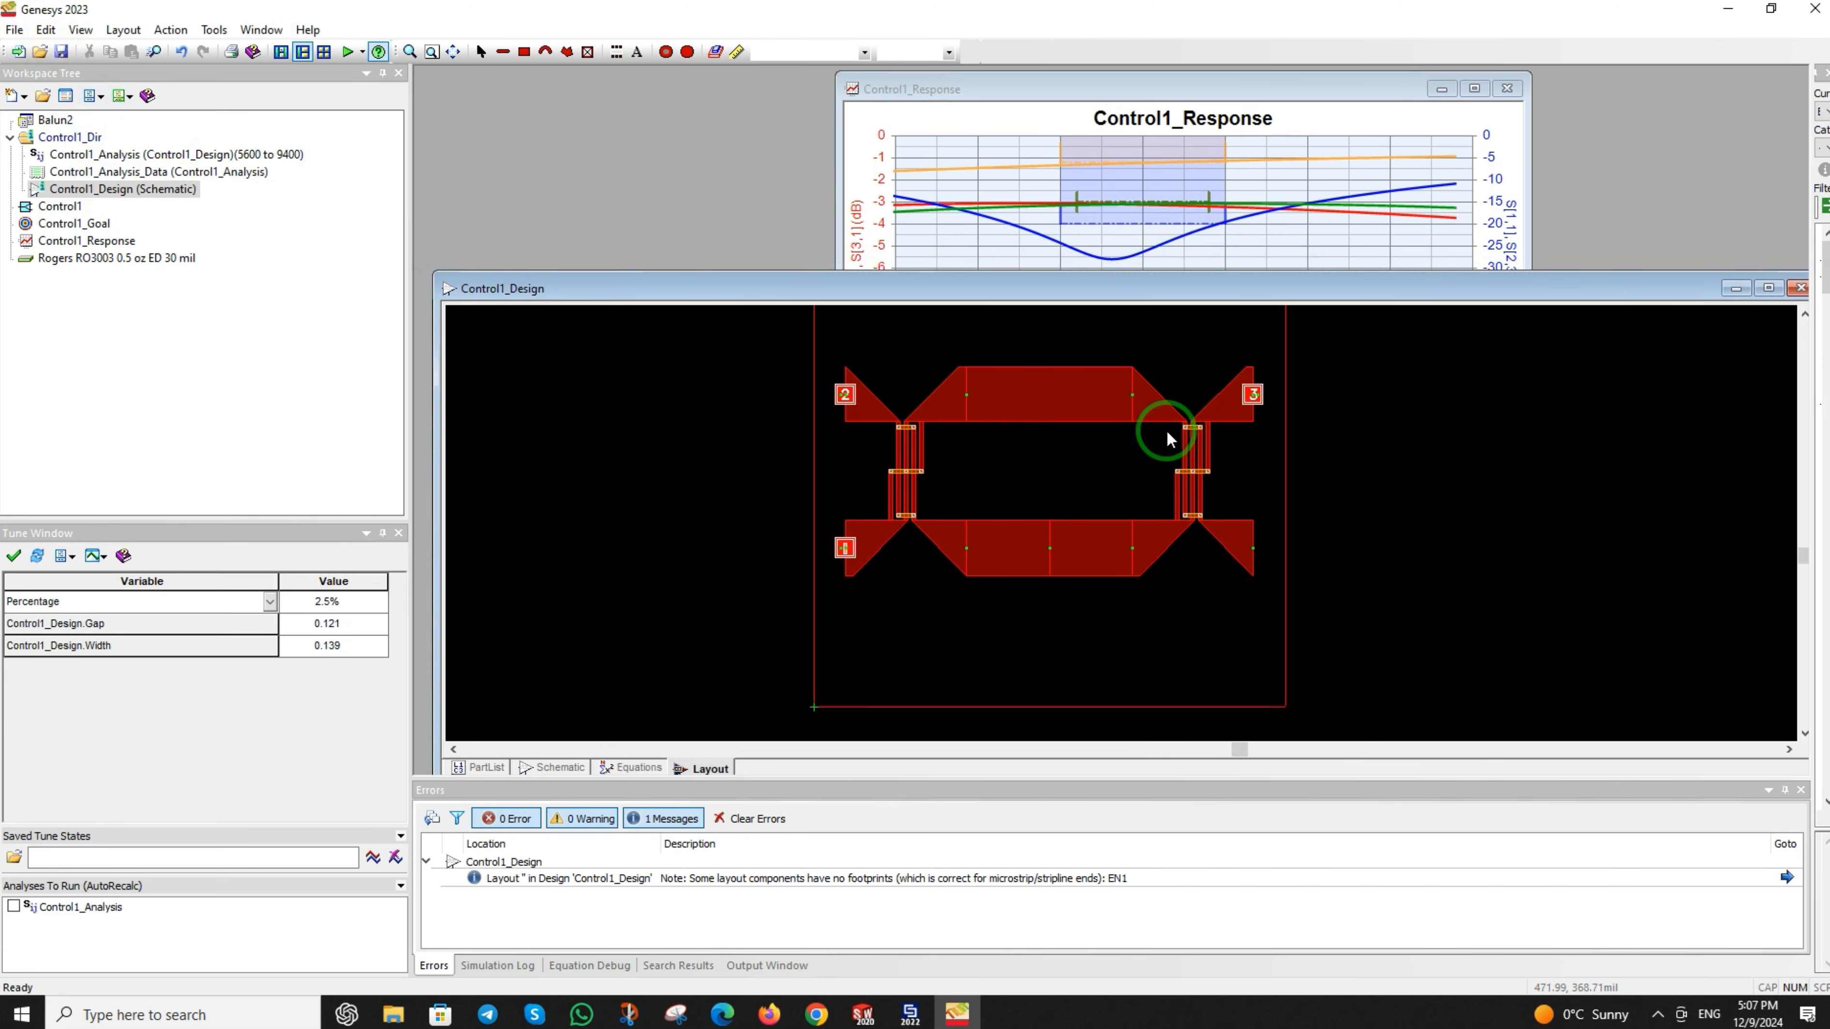
# - Open a 3D geometry view of the balun layout
pyautogui.click(1103, 91)
pyautogui.click(692, 299)
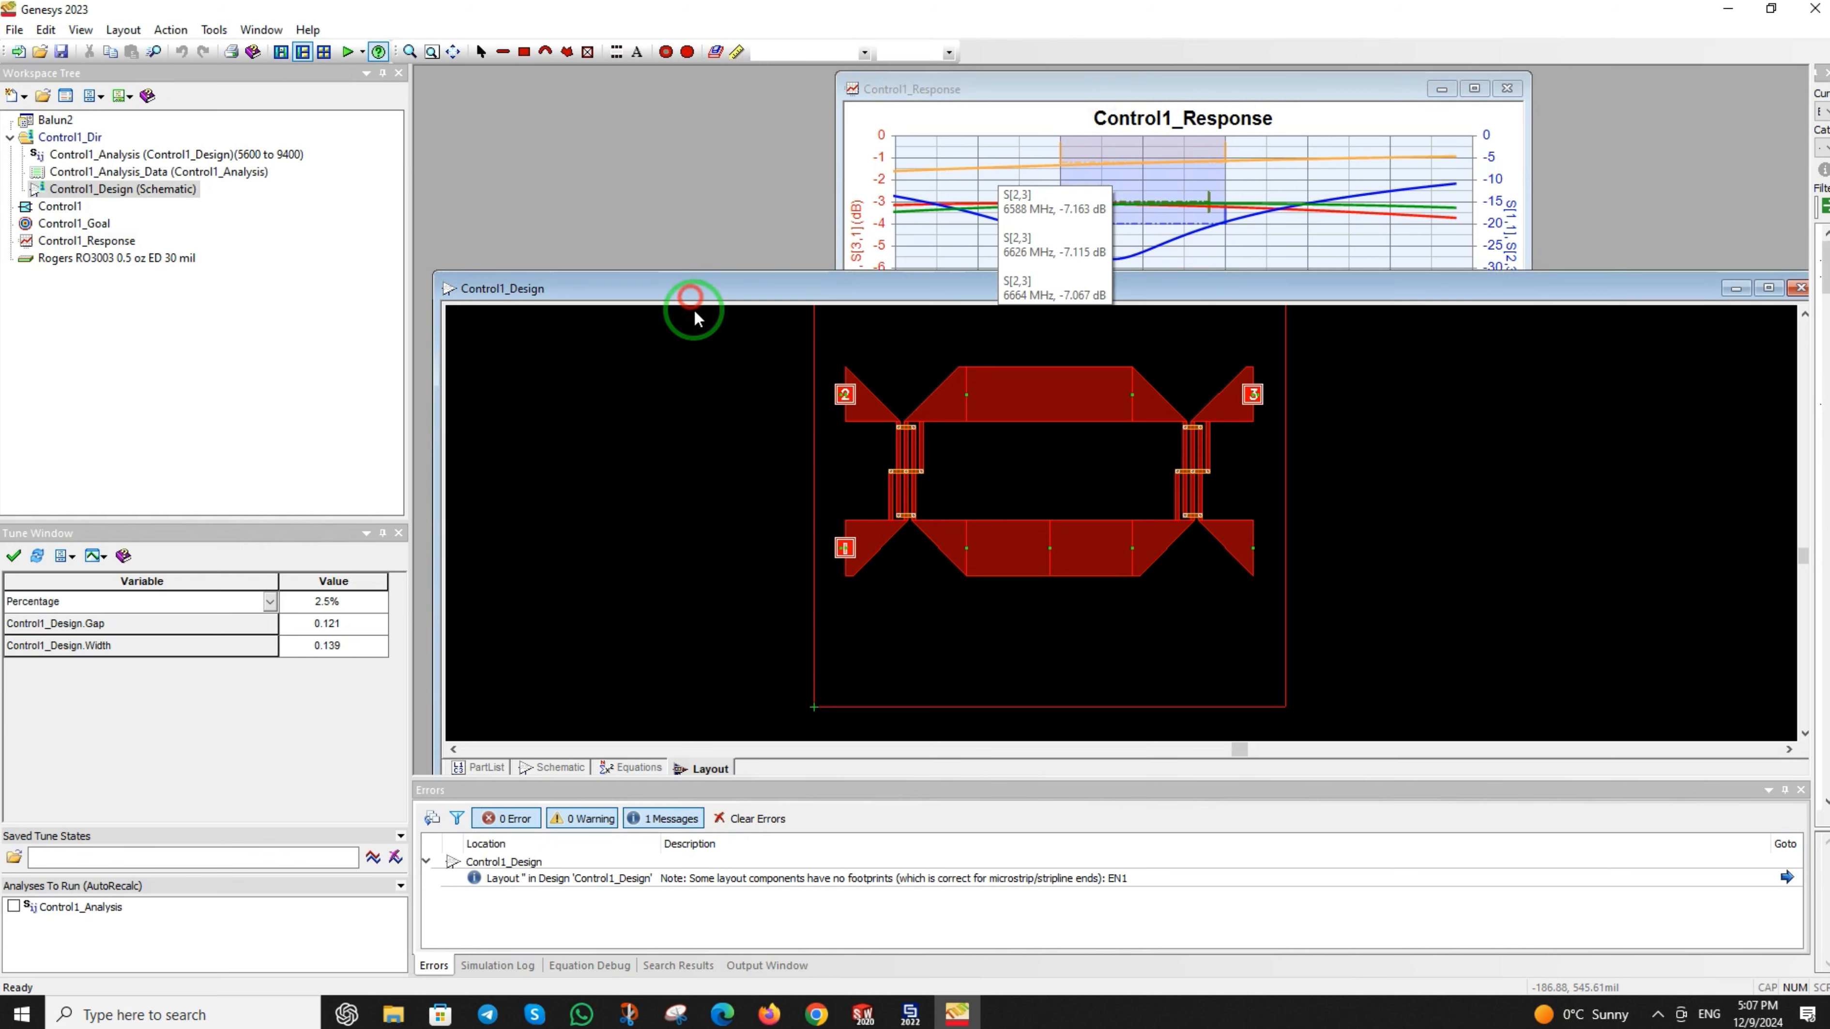
pyautogui.rightClick(705, 414)
pyautogui.click(611, 465)
pyautogui.rightClick(611, 465)
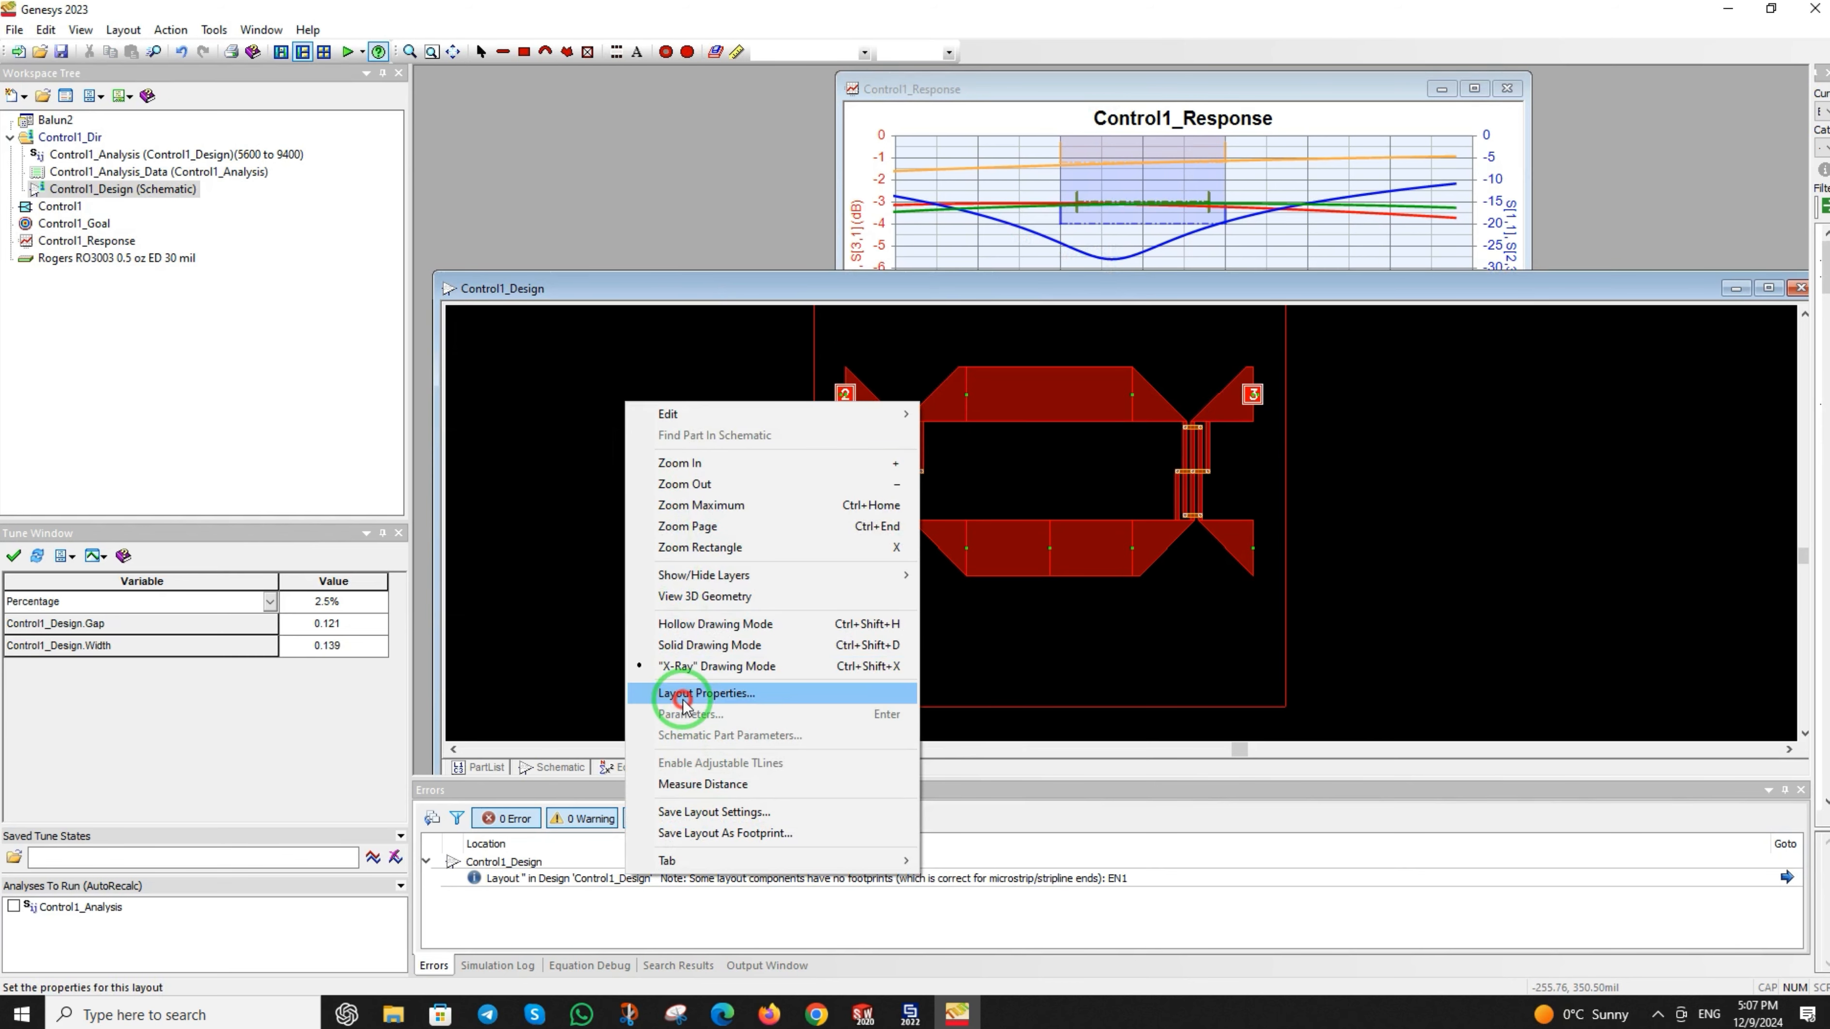
pyautogui.click(725, 594)
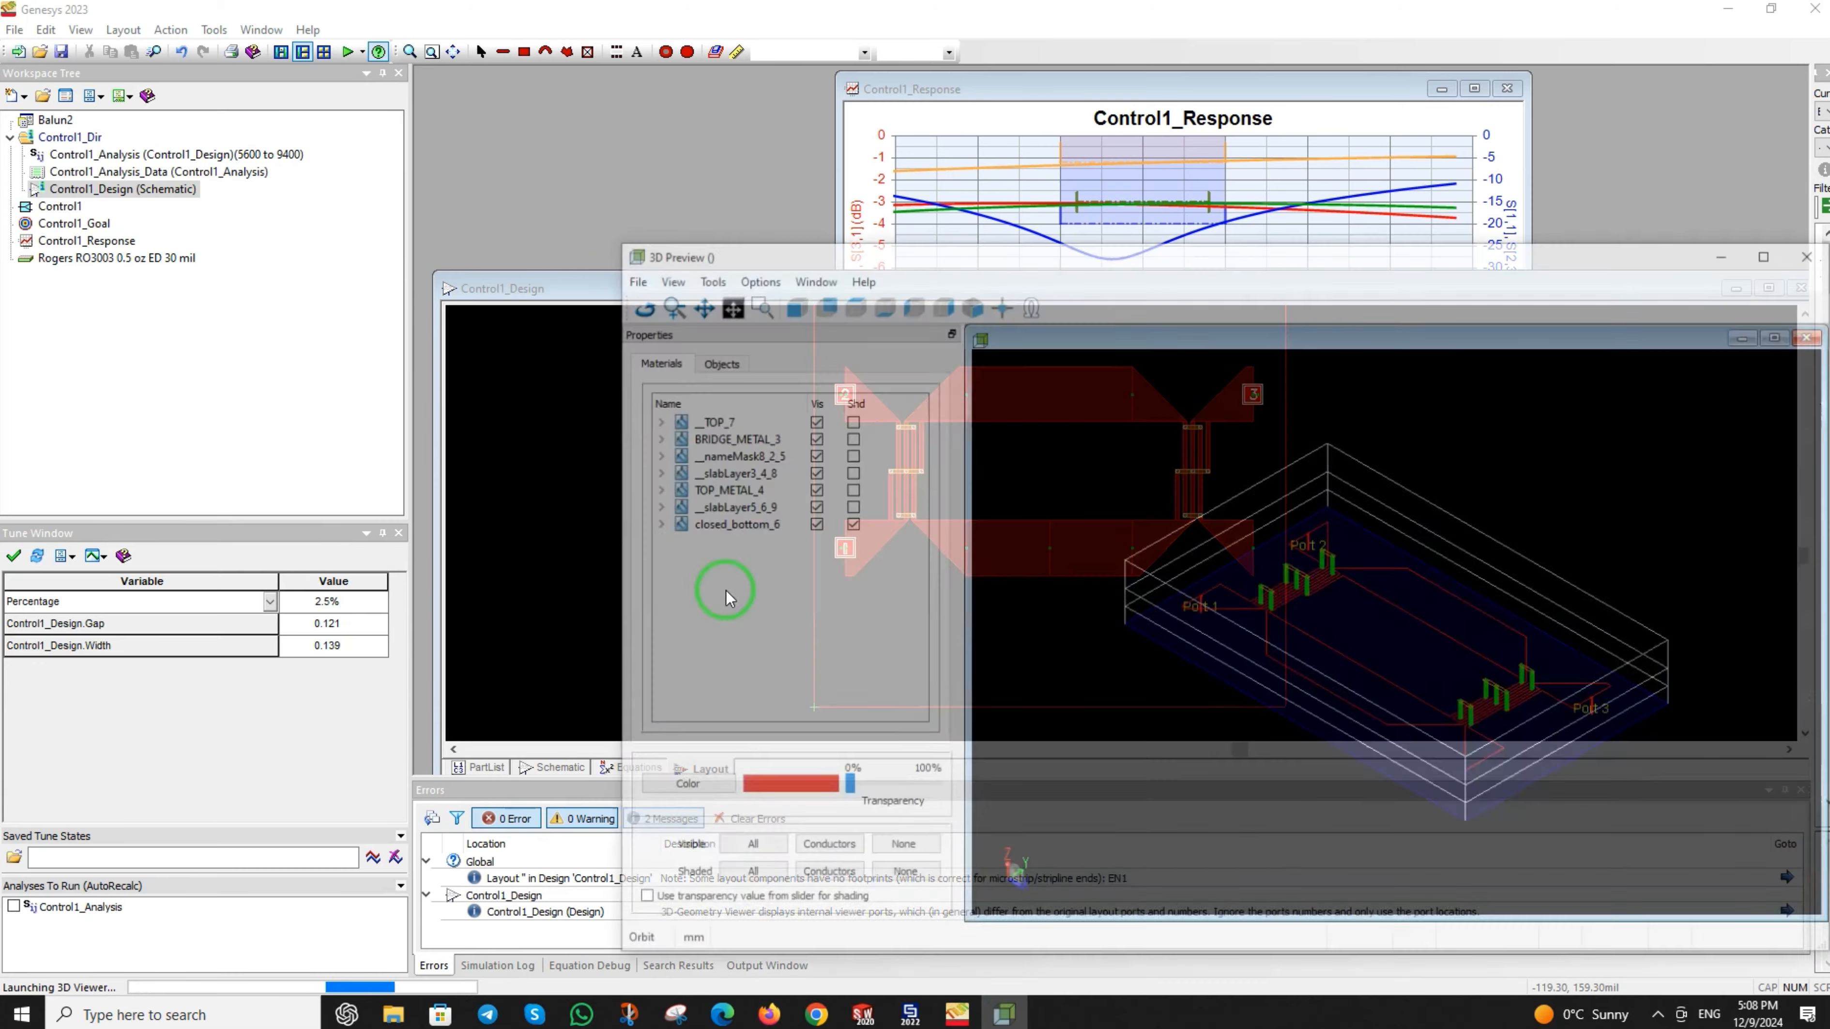
# - Examine the bridge metal and vias of the Lange couplers up close in the 3D preview
pyautogui.moveTo(1525, 654); pyautogui.dragTo(1504, 720)
pyautogui.scroll(10, 1279, 748)
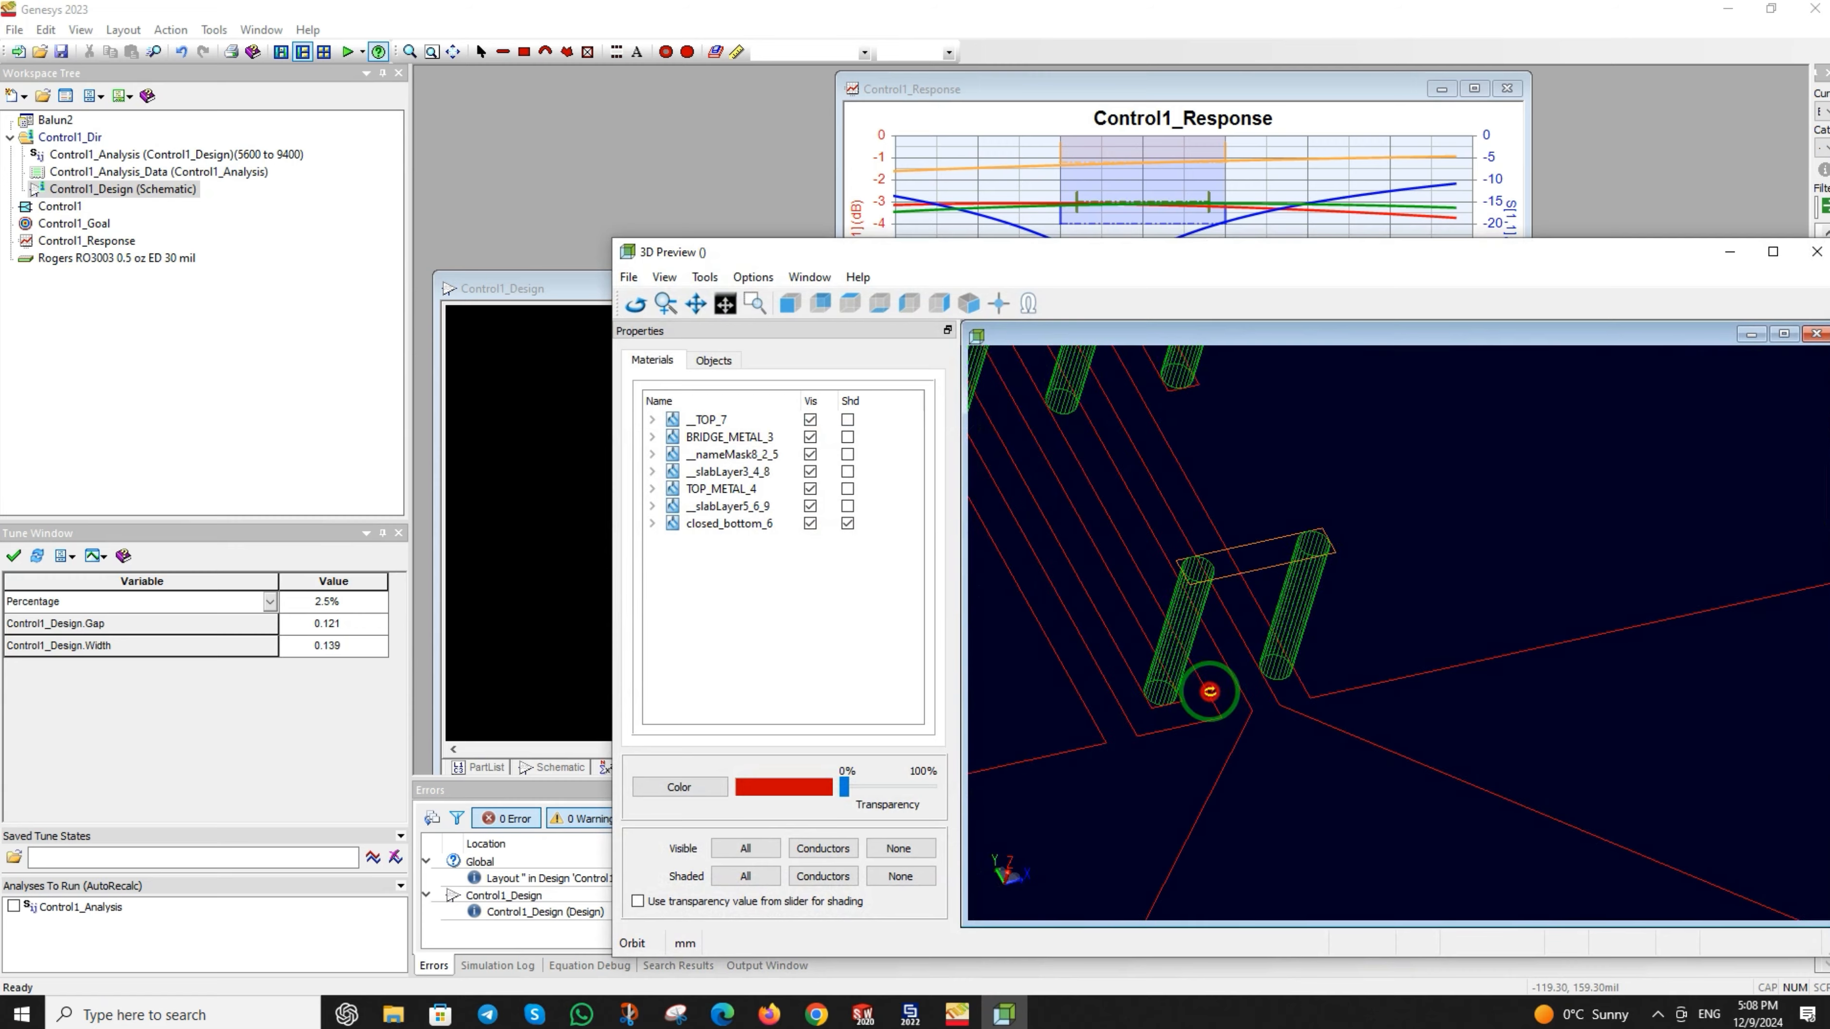
pyautogui.moveTo(1209, 686); pyautogui.dragTo(1203, 636)
pyautogui.scroll(4, 1239, 650)
pyautogui.scroll(-7, 1238, 651)
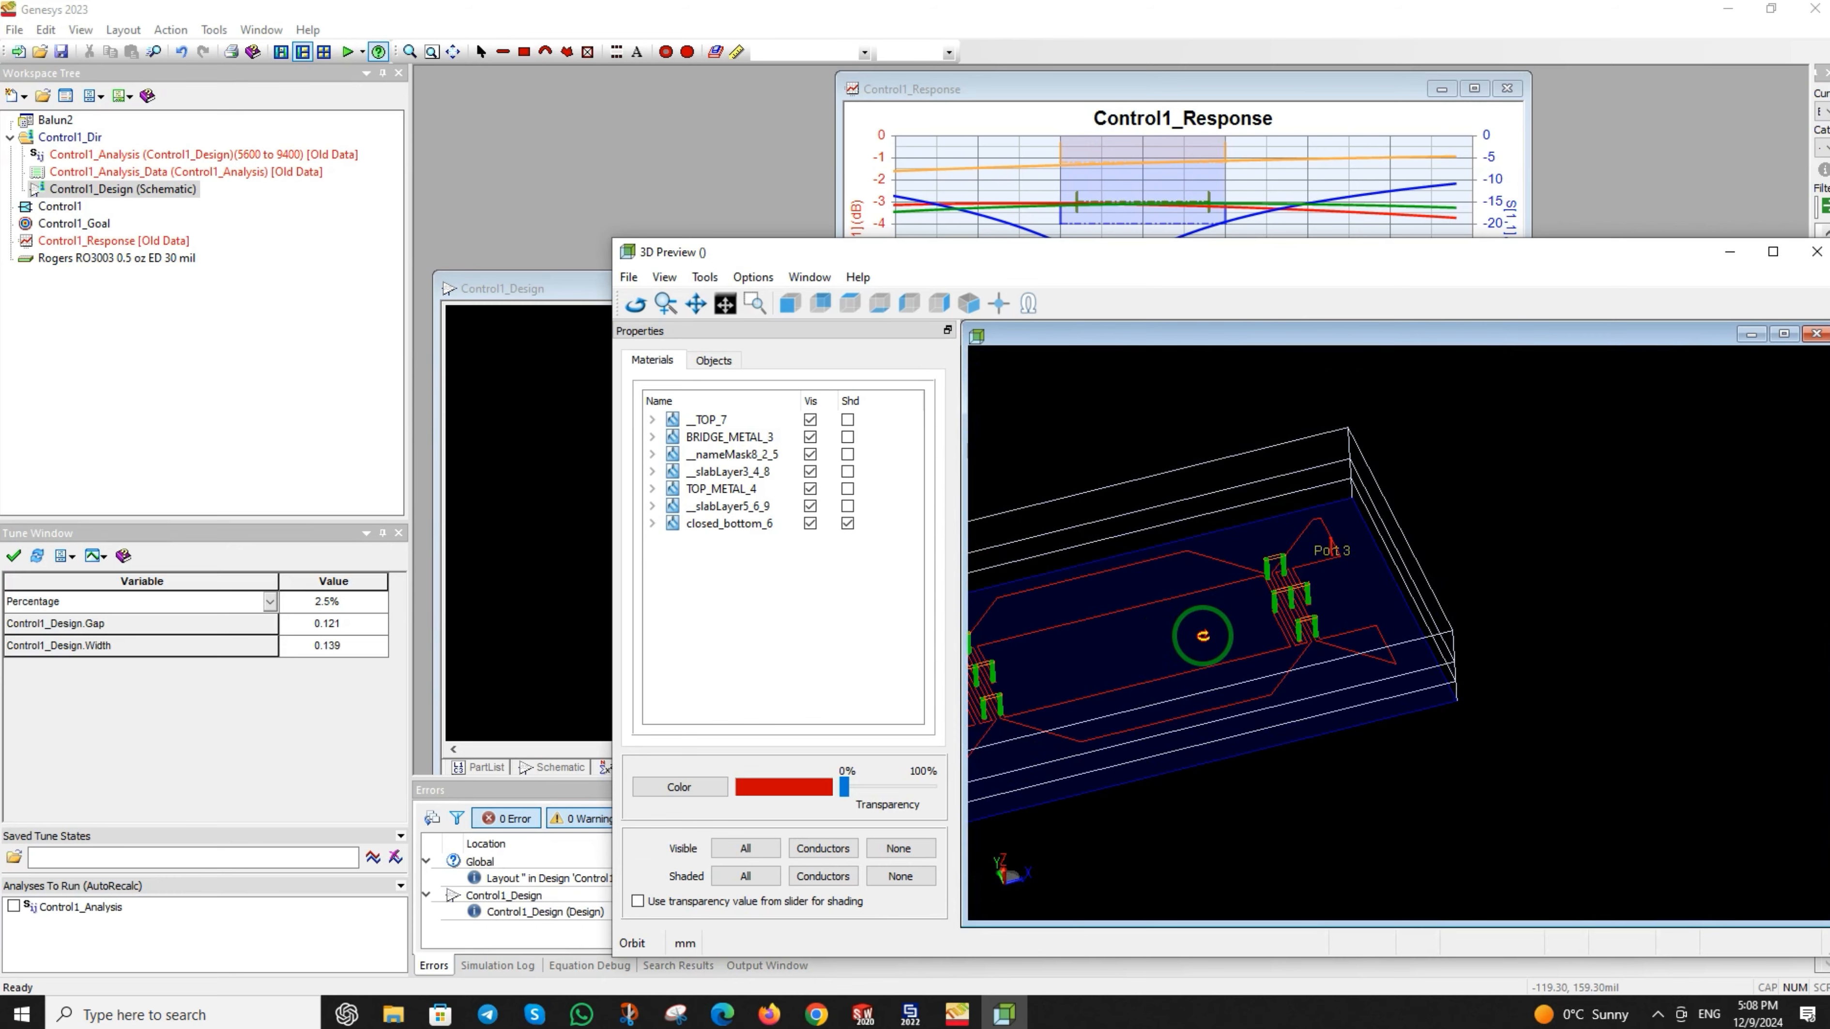
pyautogui.scroll(1, 1109, 661)
pyautogui.scroll(-2, 1102, 668)
# - Inspect the whole balun with its box, layers and three ports from several angles, and close the 3D preview
pyautogui.moveTo(1094, 676)
pyautogui.mouseDown()
pyautogui.moveTo(1238, 638)
pyautogui.moveTo(1122, 692)
pyautogui.mouseUp()
pyautogui.scroll(1, 1122, 691)
pyautogui.moveTo(1330, 596); pyautogui.dragTo(1288, 711)
pyautogui.moveTo(1500, 532); pyautogui.dragTo(1332, 559)
pyautogui.moveTo(1113, 255); pyautogui.dragTo(635, 319)
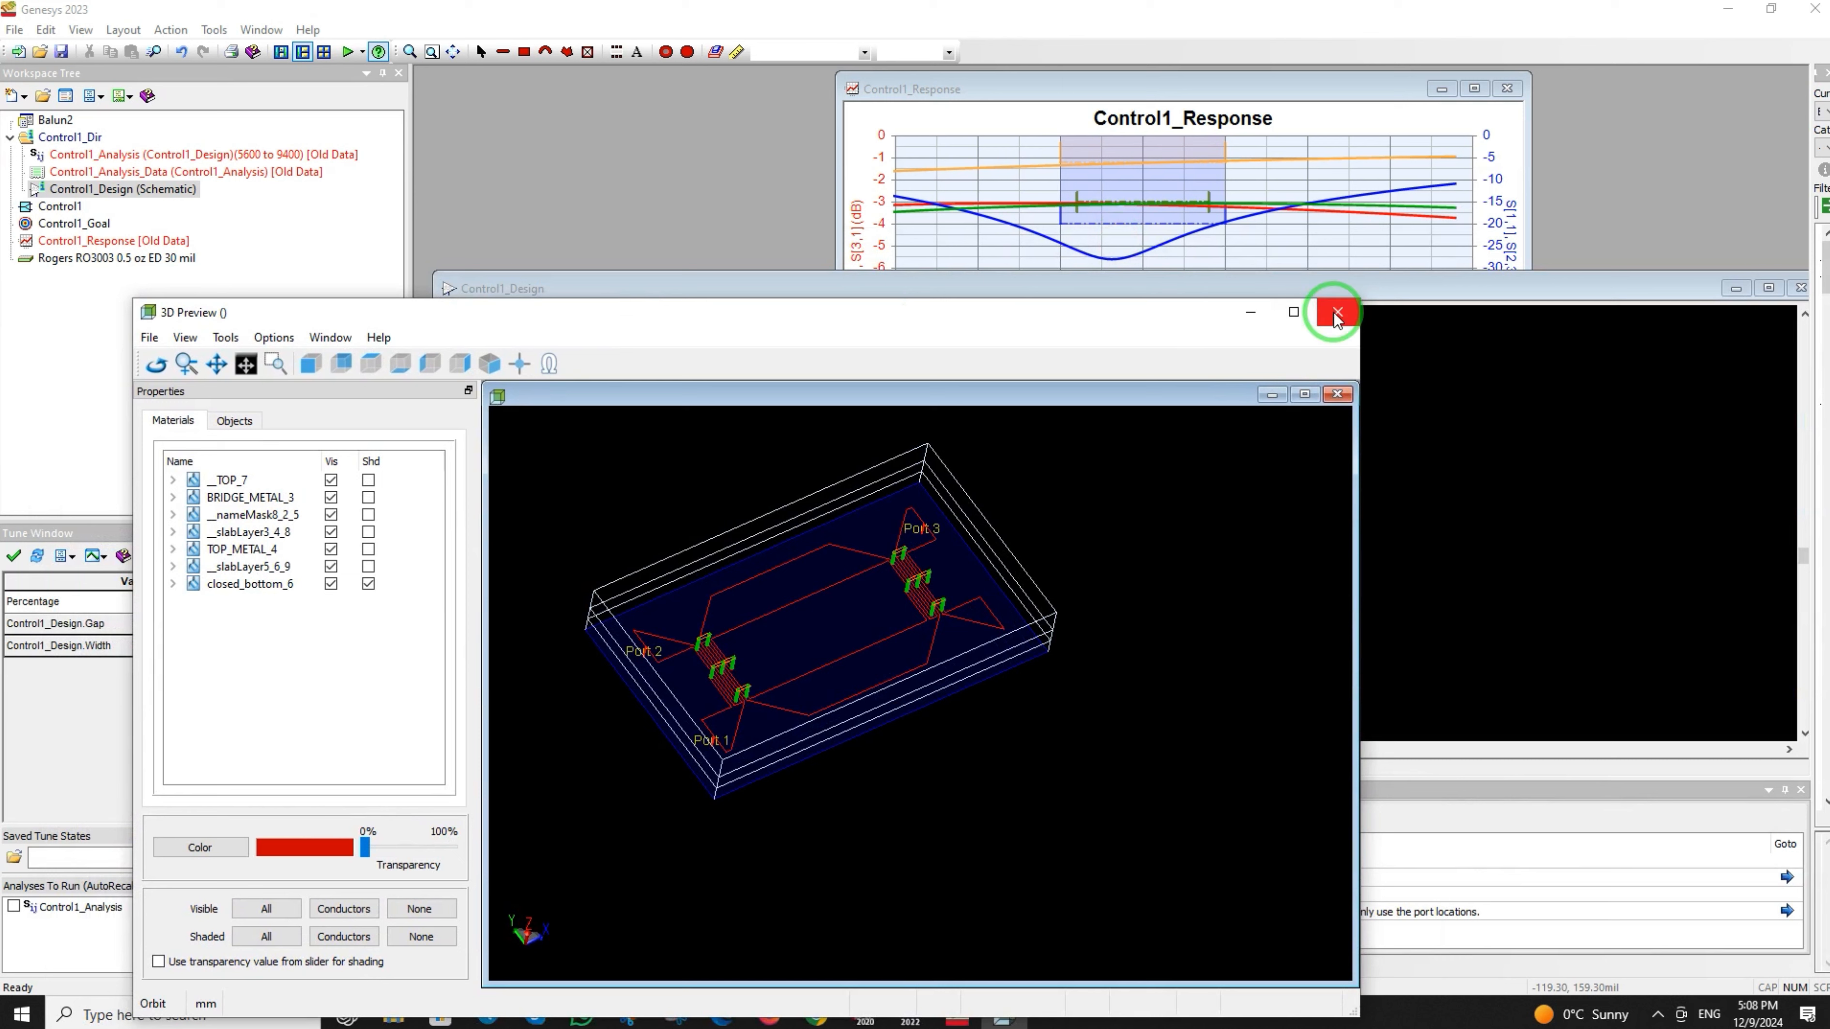
pyautogui.moveTo(641, 705); pyautogui.dragTo(556, 690)
pyautogui.moveTo(1002, 573)
pyautogui.mouseDown()
pyautogui.moveTo(976, 548)
pyautogui.moveTo(999, 560)
pyautogui.mouseUp()
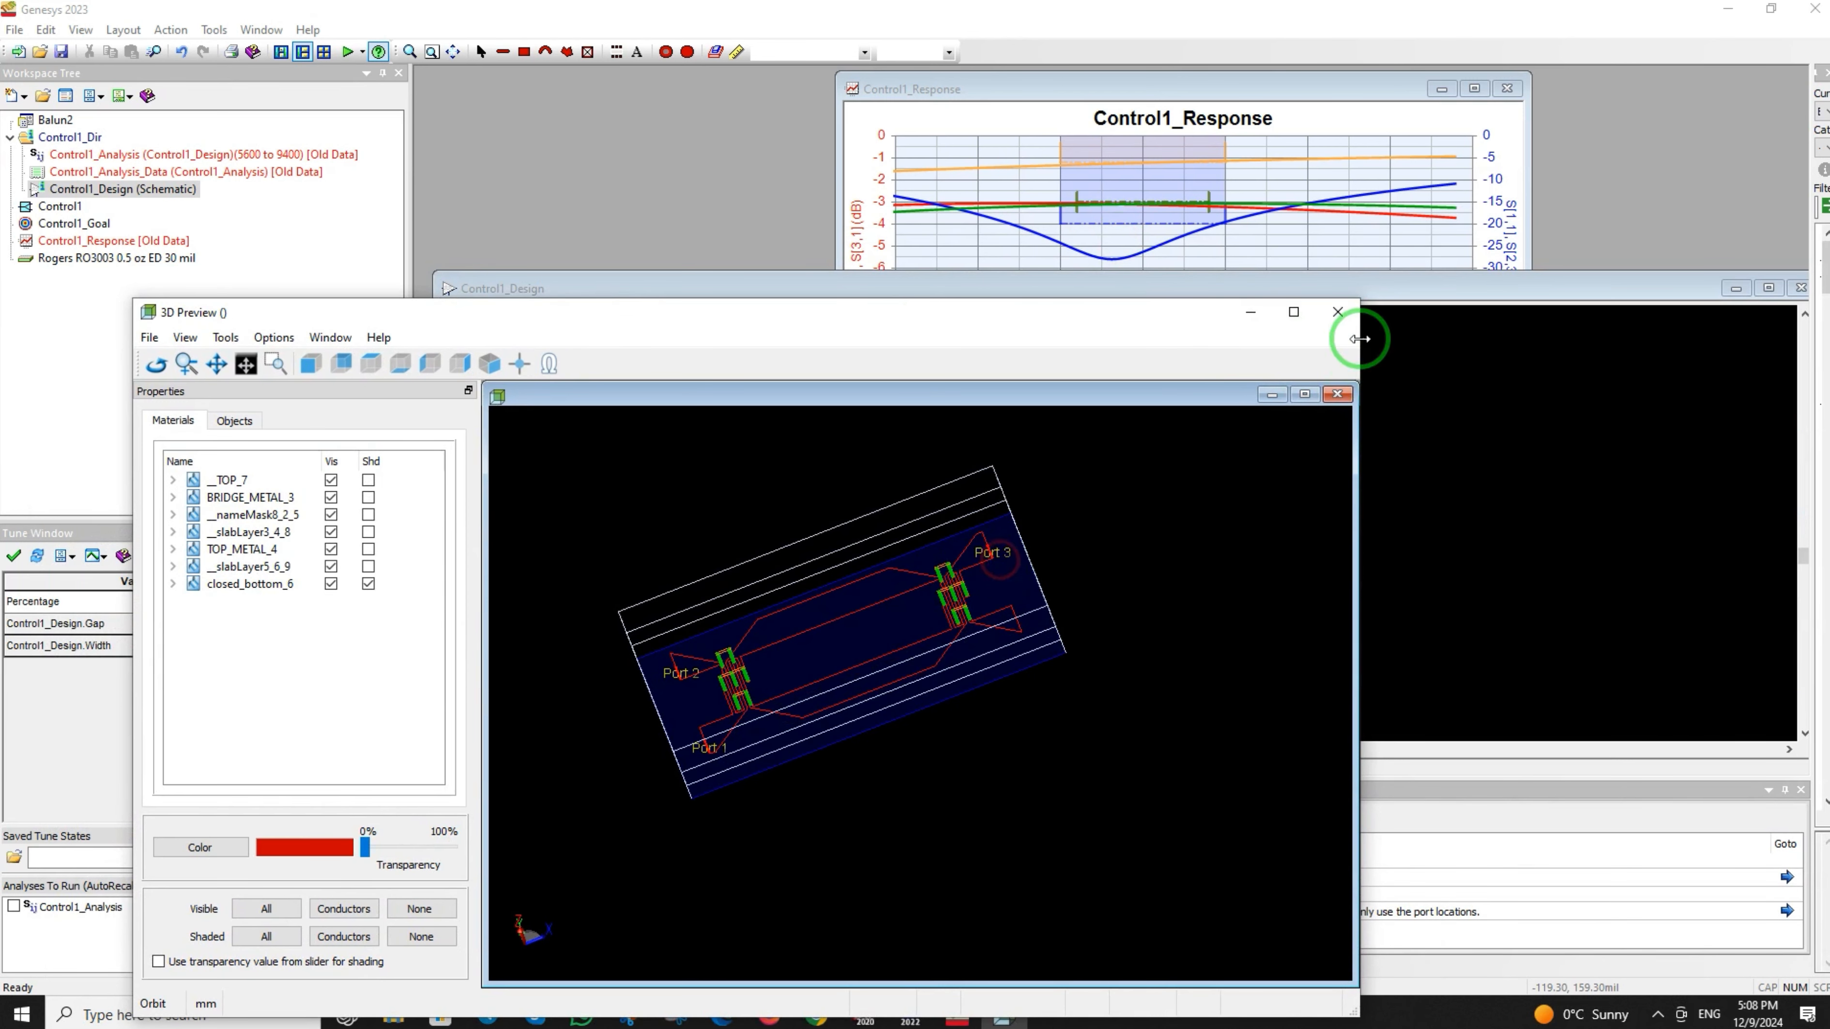
pyautogui.moveTo(691, 582); pyautogui.dragTo(813, 667)
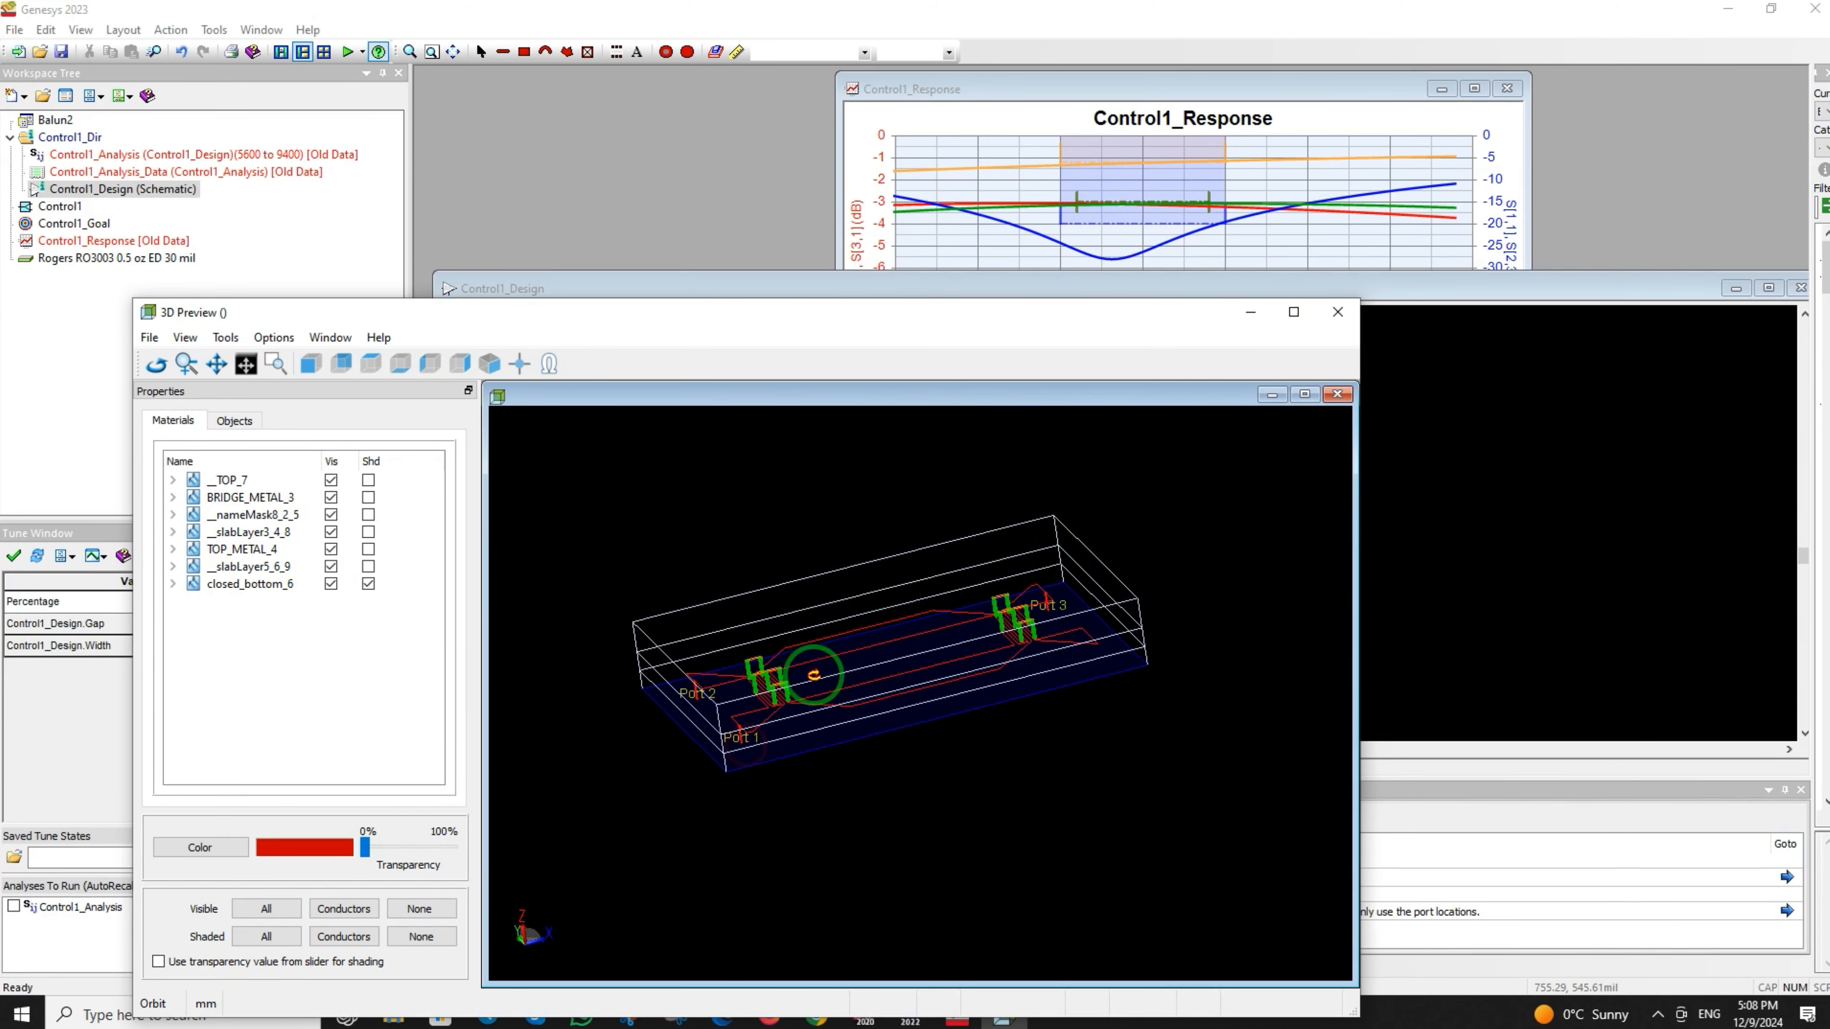
pyautogui.click(1337, 317)
pyautogui.click(1116, 550)
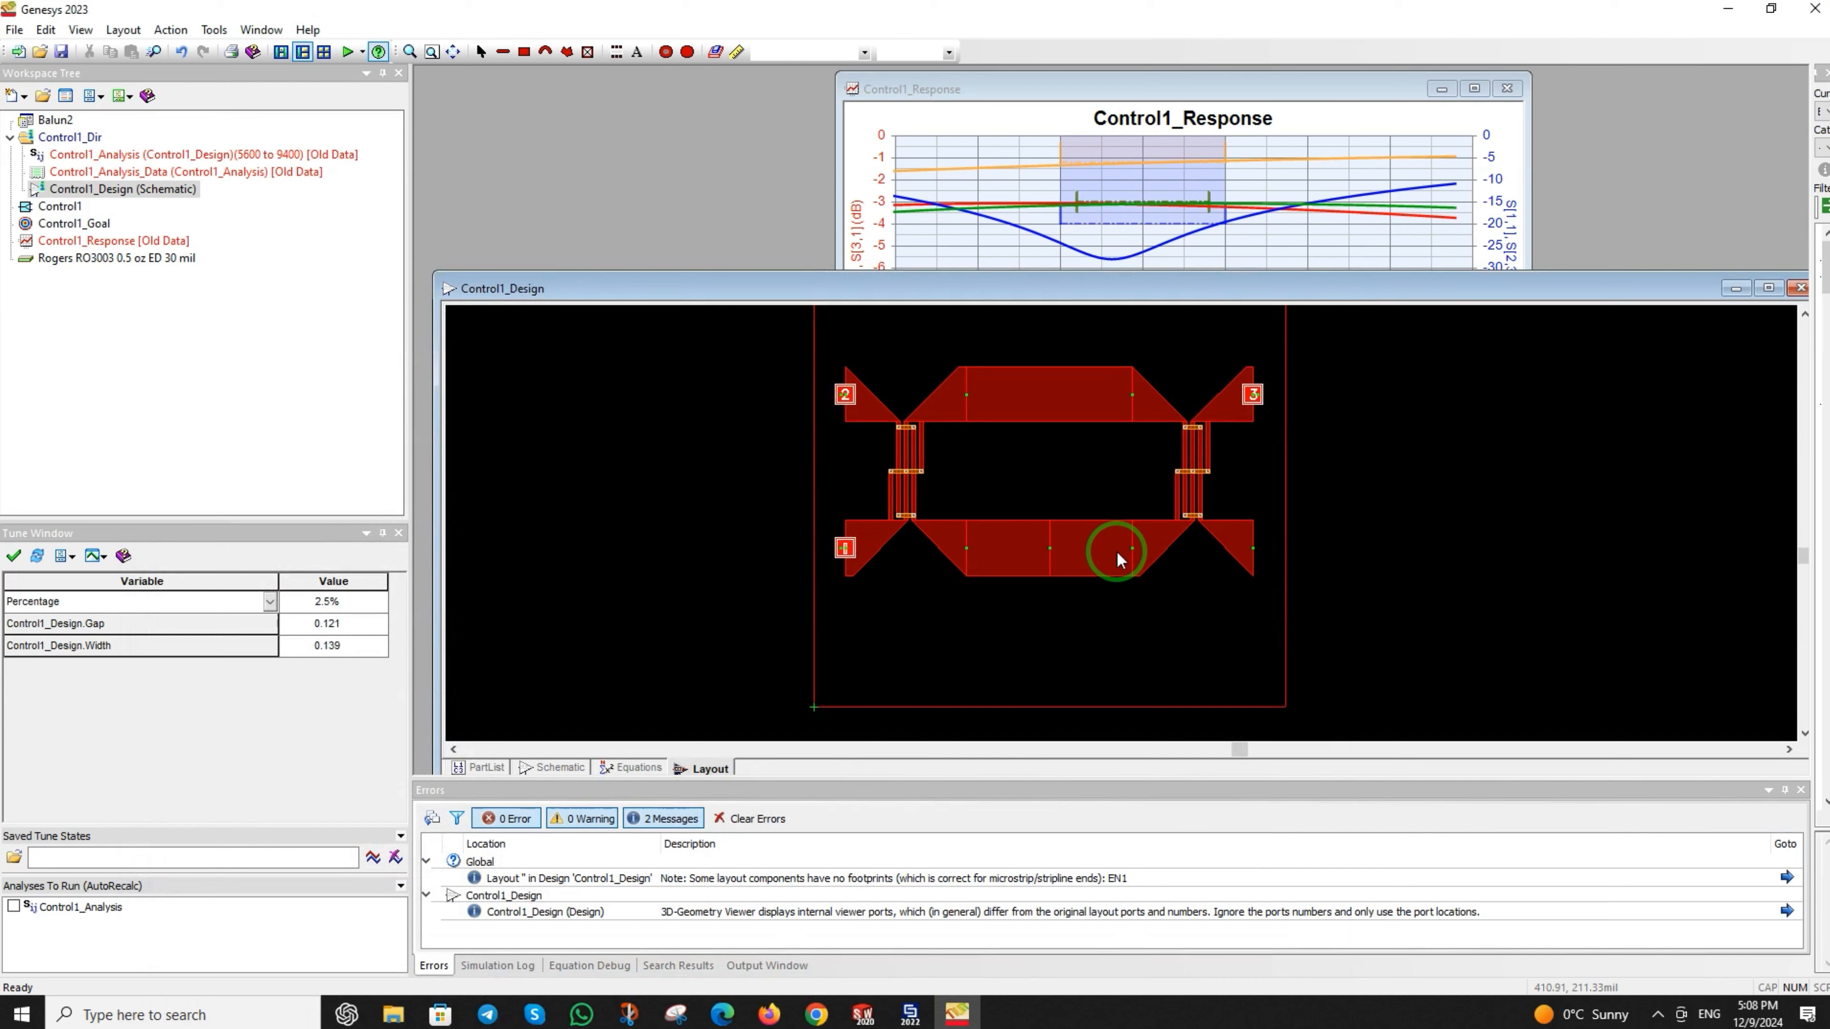
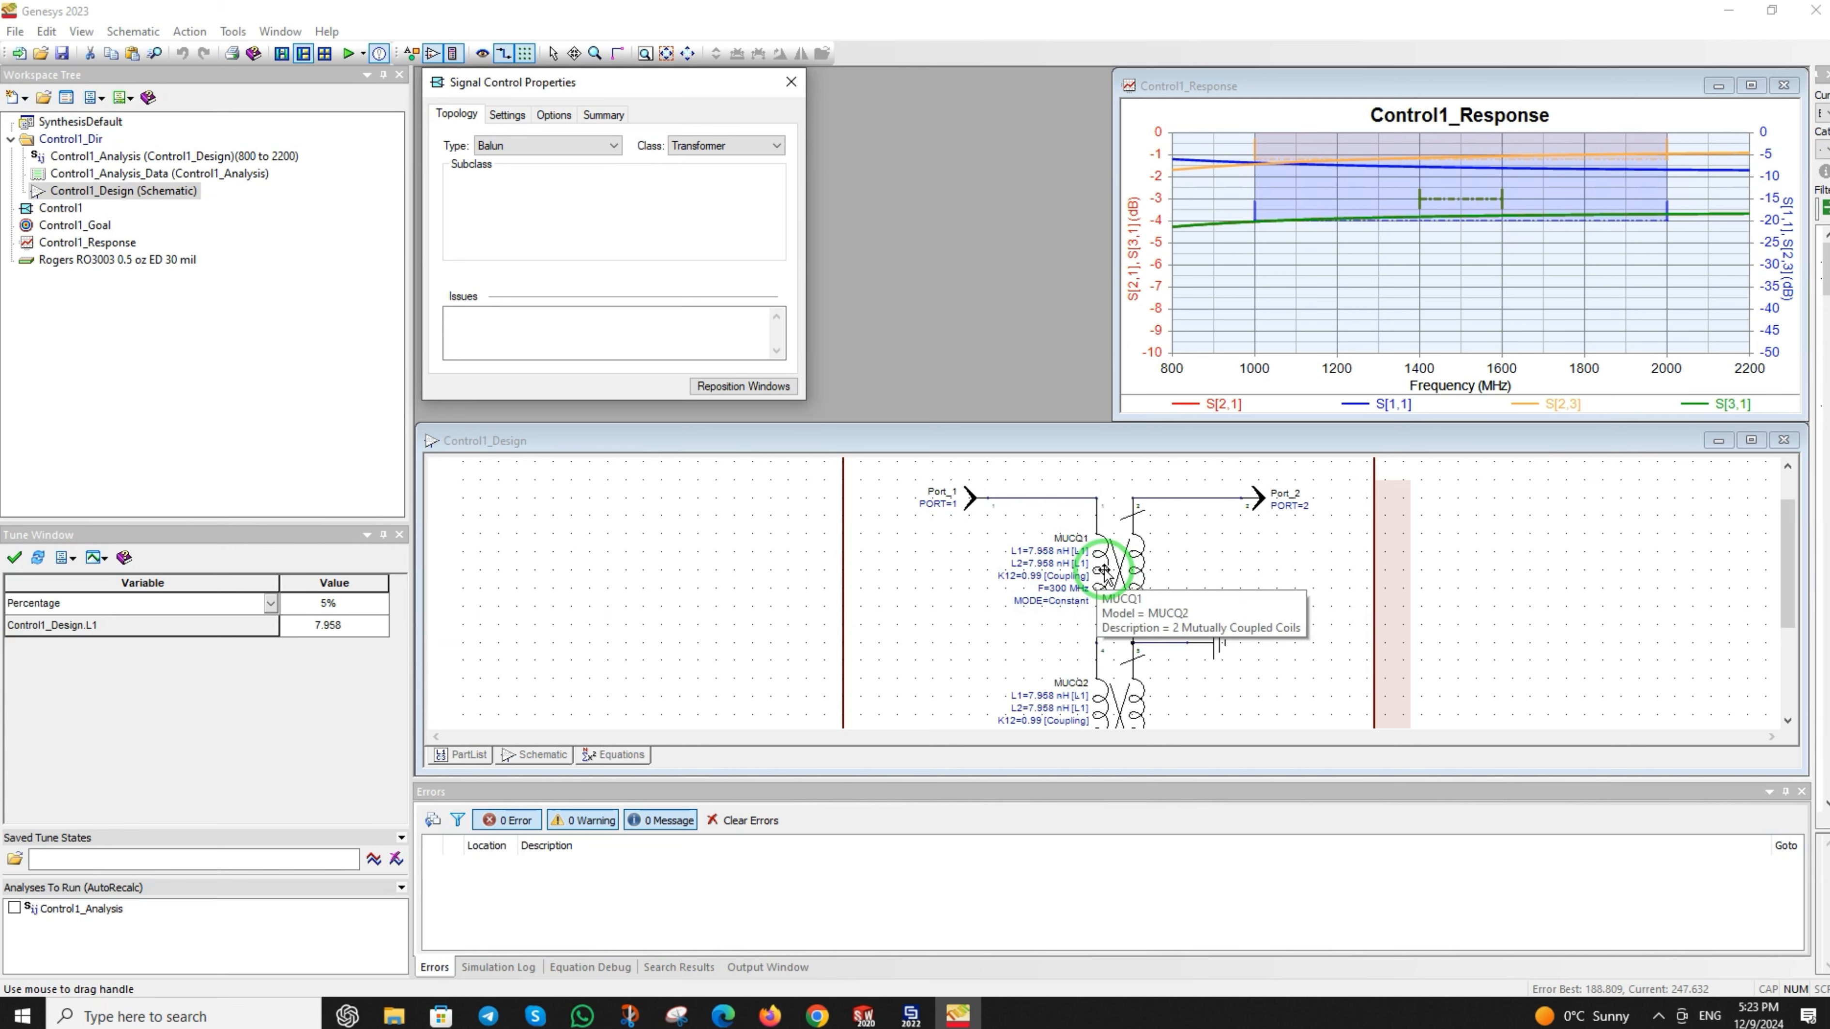
# - Try to enable tuning for the L2 inductance of the mutually coupled coils MUCQ1
pyautogui.doubleClick(1100, 574)
pyautogui.click(1132, 426)
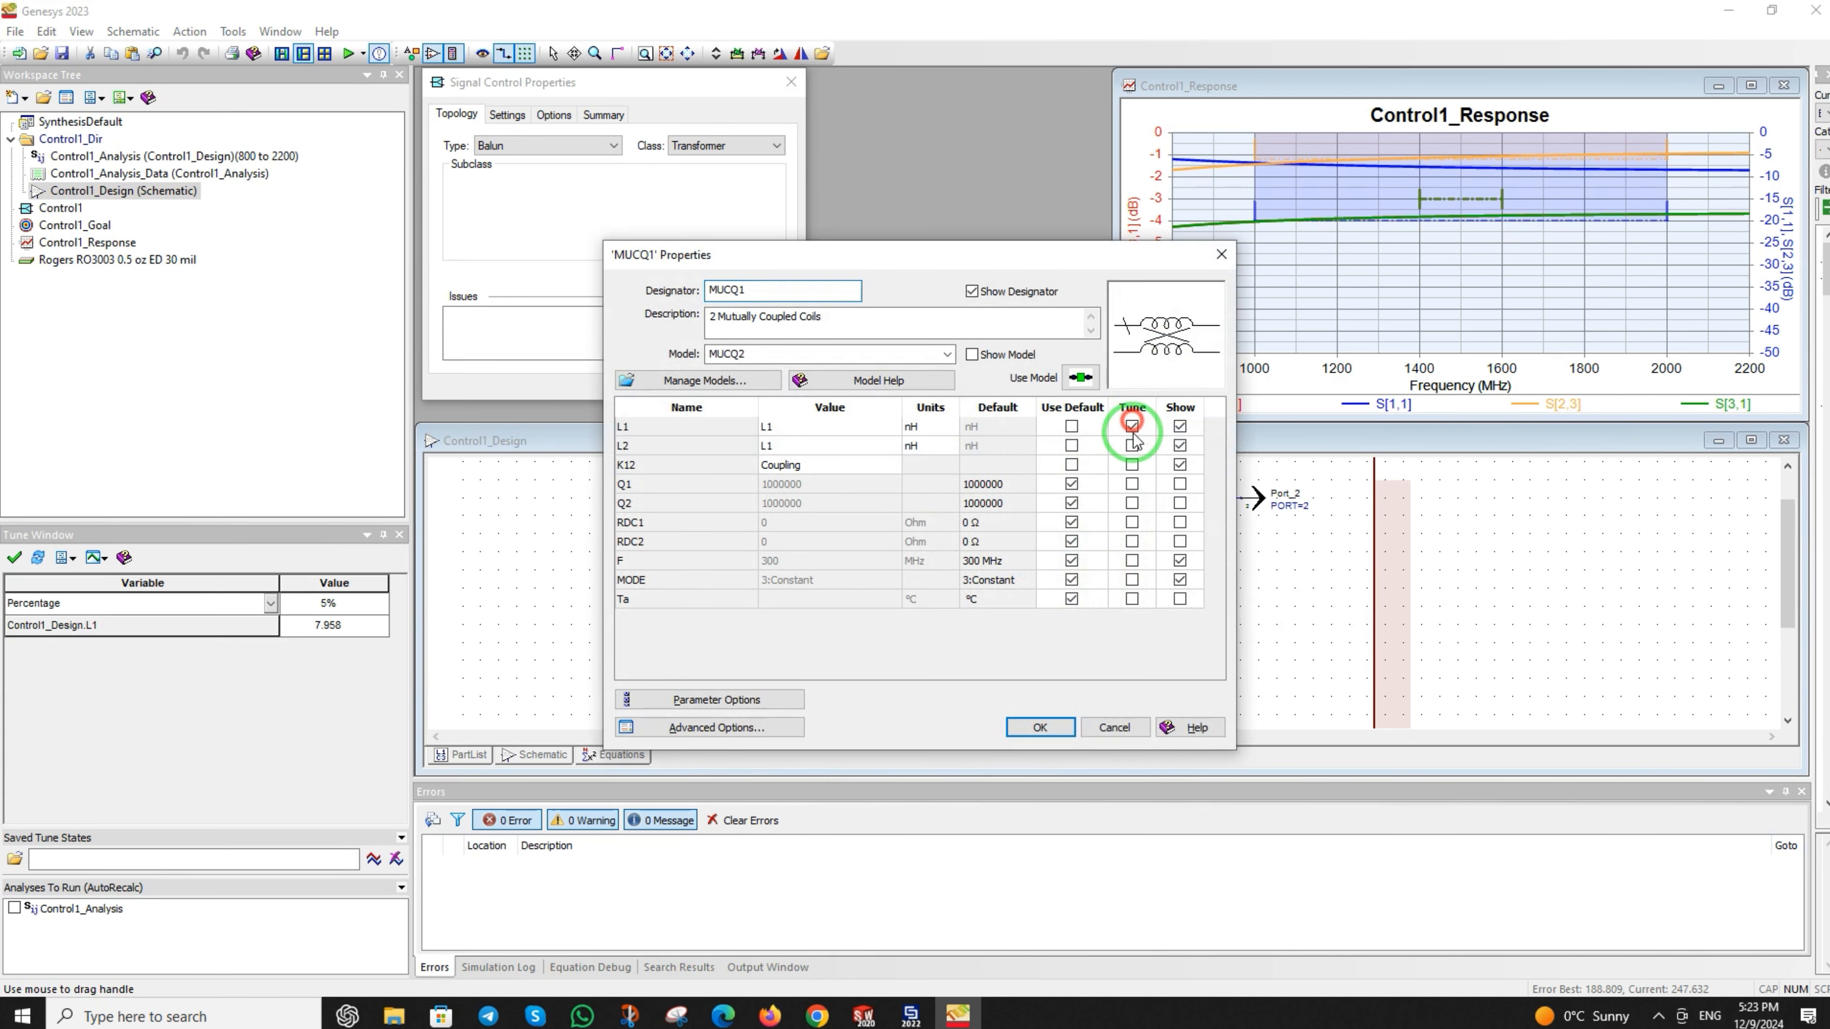
pyautogui.click(1132, 445)
pyautogui.click(1134, 447)
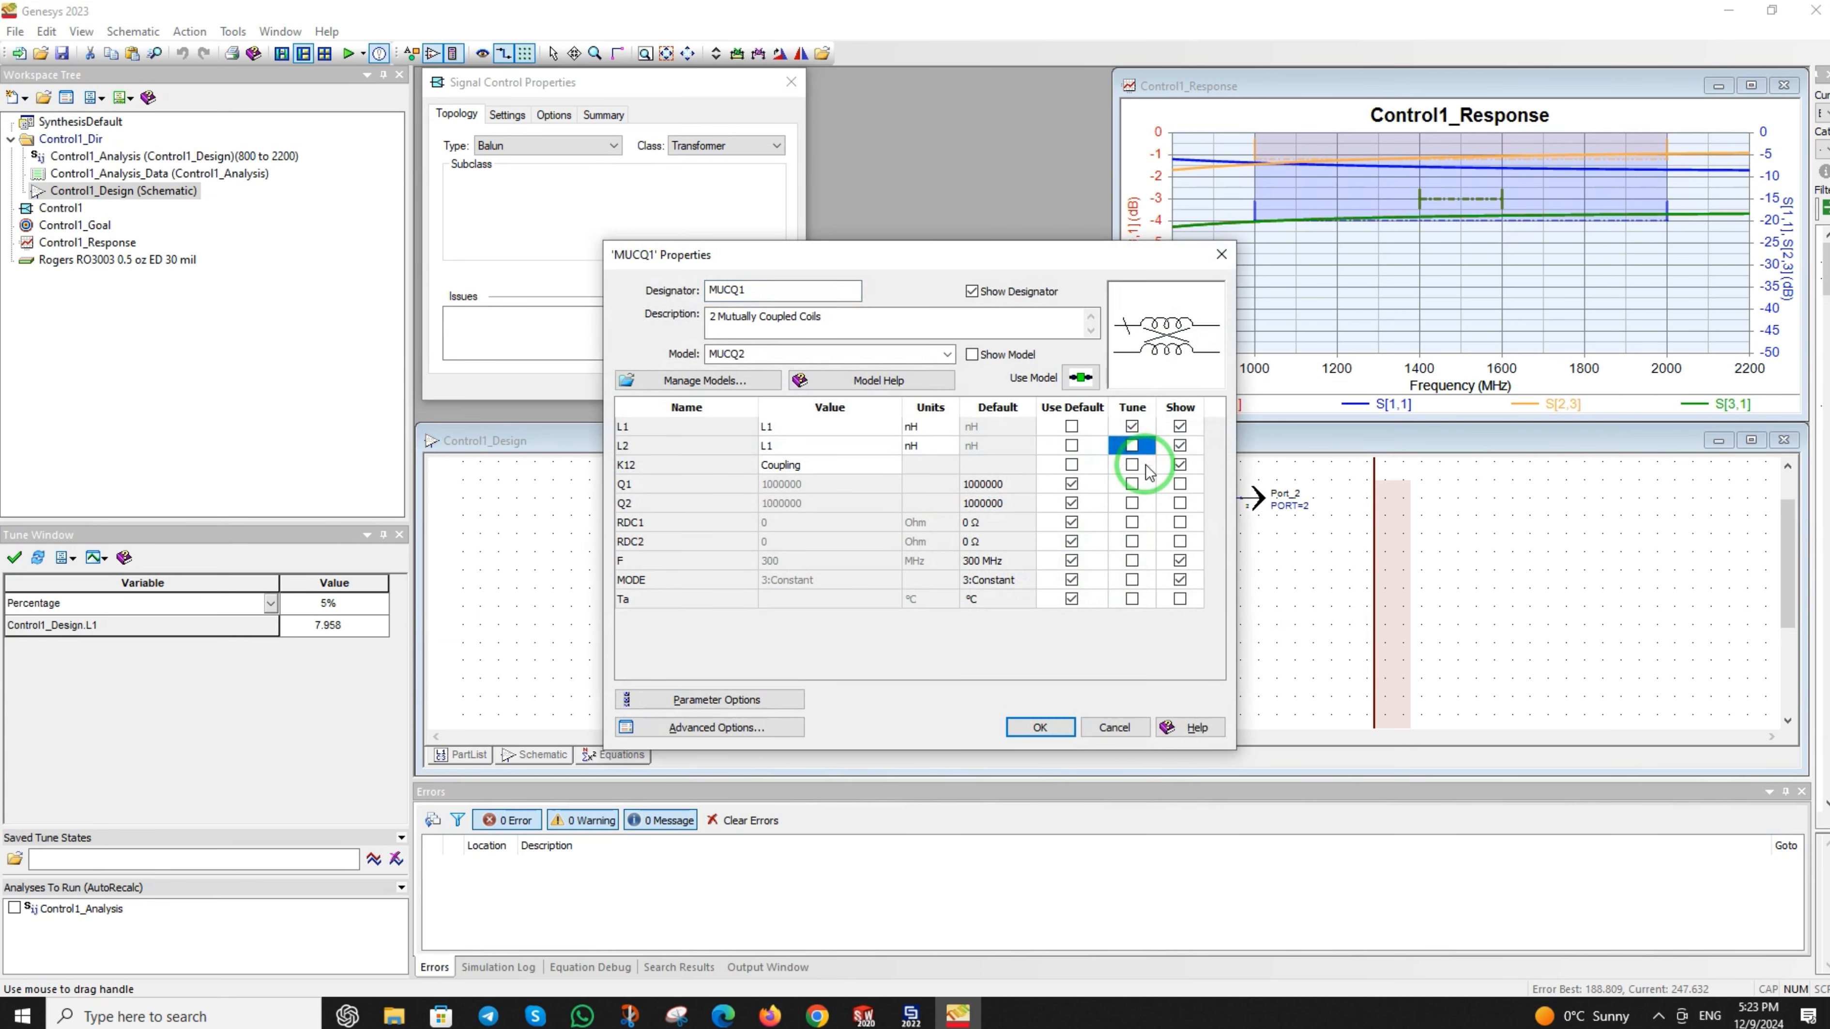
pyautogui.click(1040, 727)
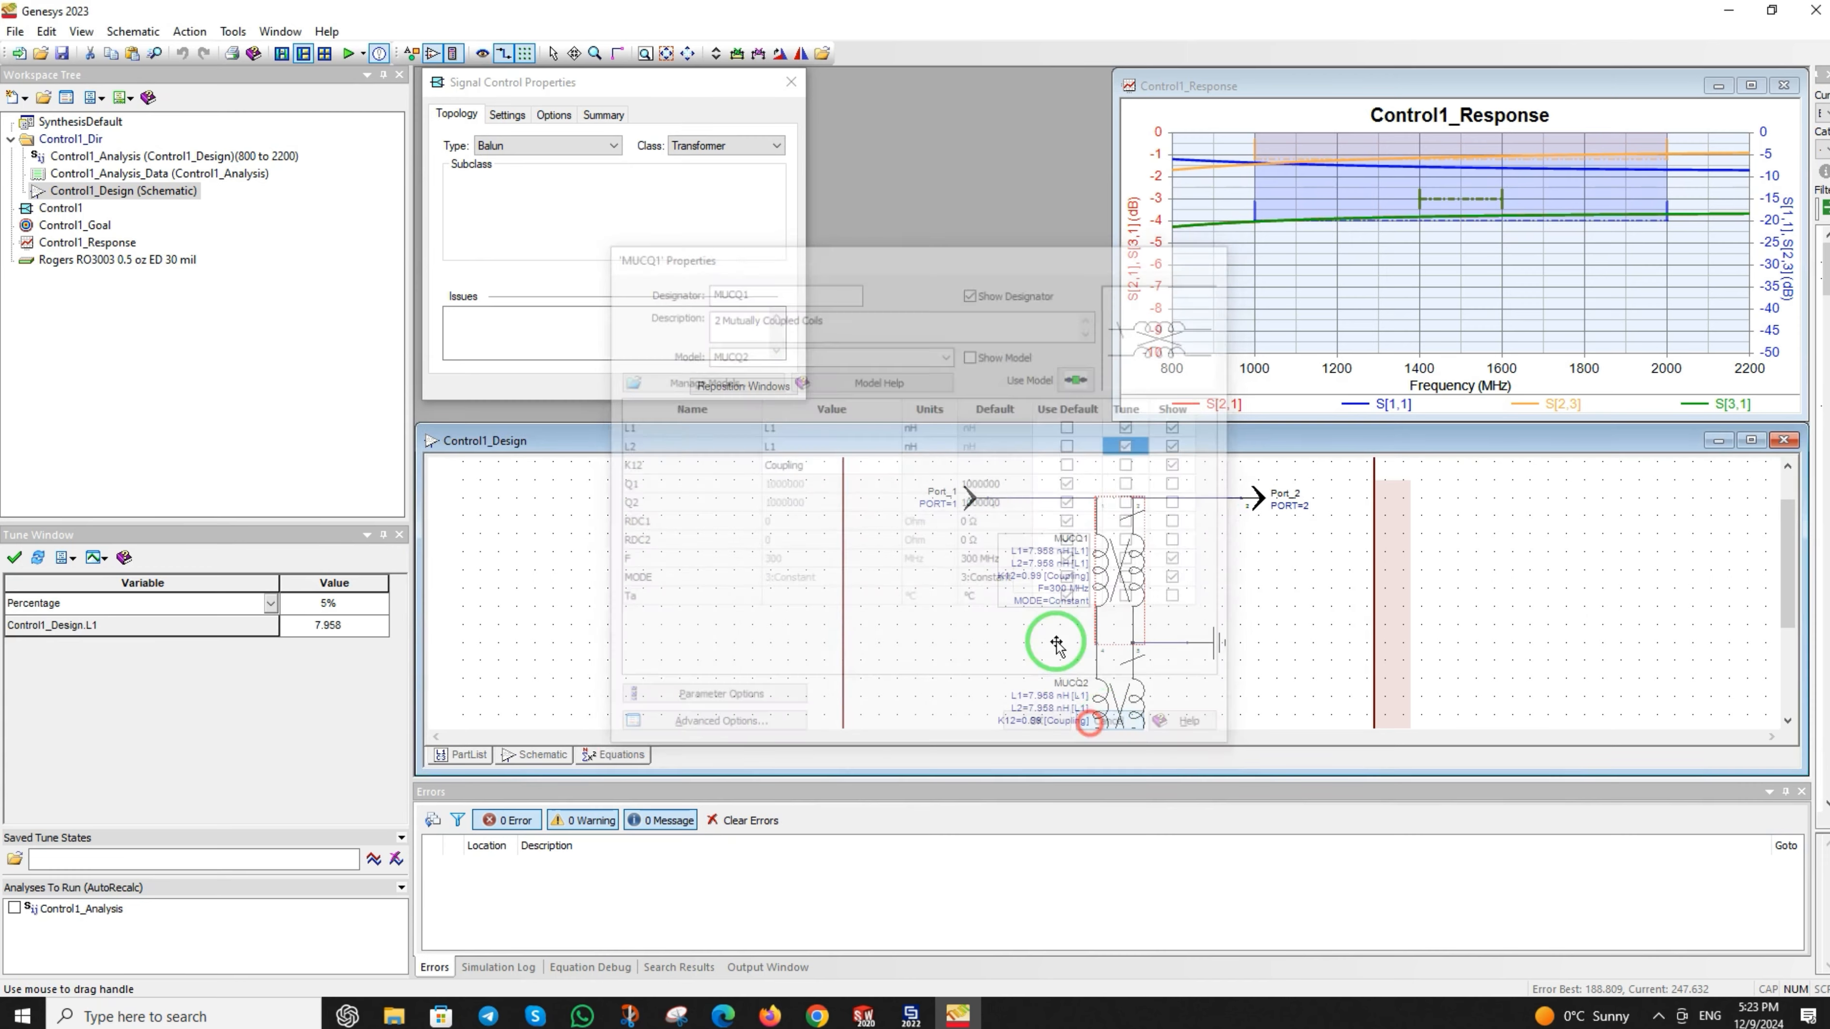
# - Review the transformer balun's cutoff frequency settings, process options and the design hints in its summary
pyautogui.click(507, 115)
pyautogui.click(670, 185)
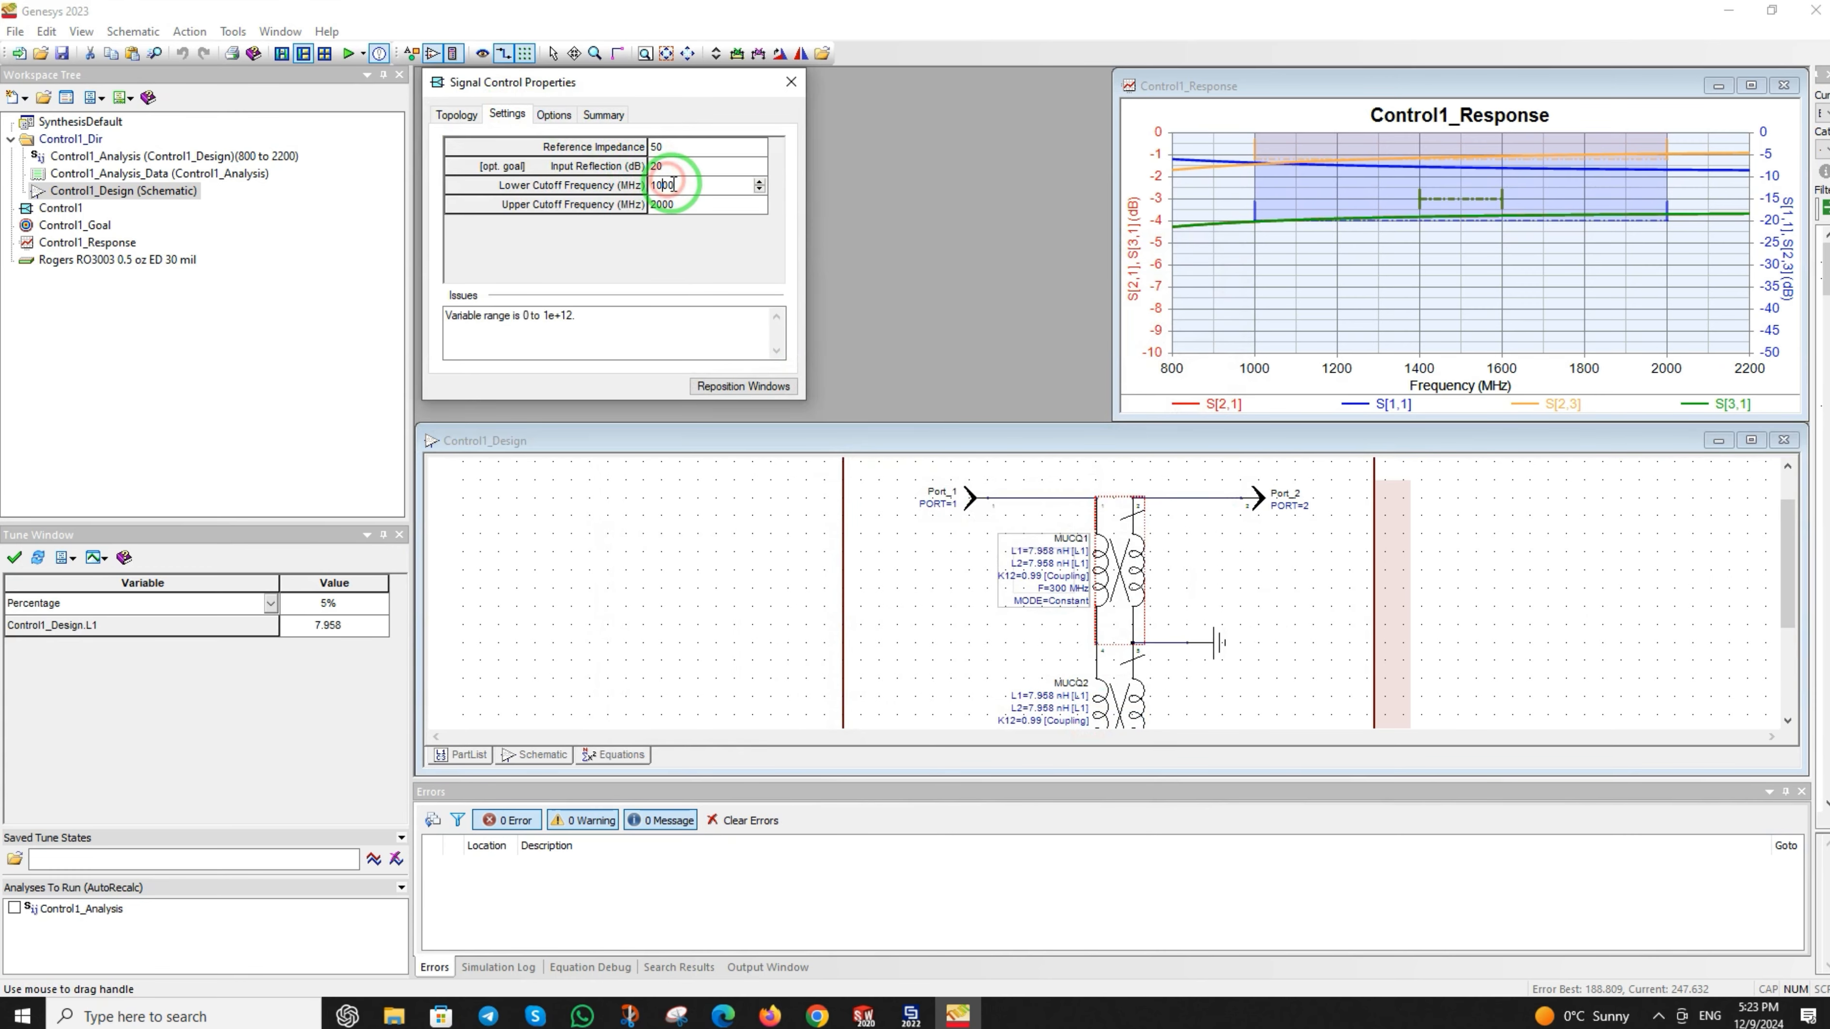
pyautogui.moveTo(679, 185); pyautogui.dragTo(610, 173)
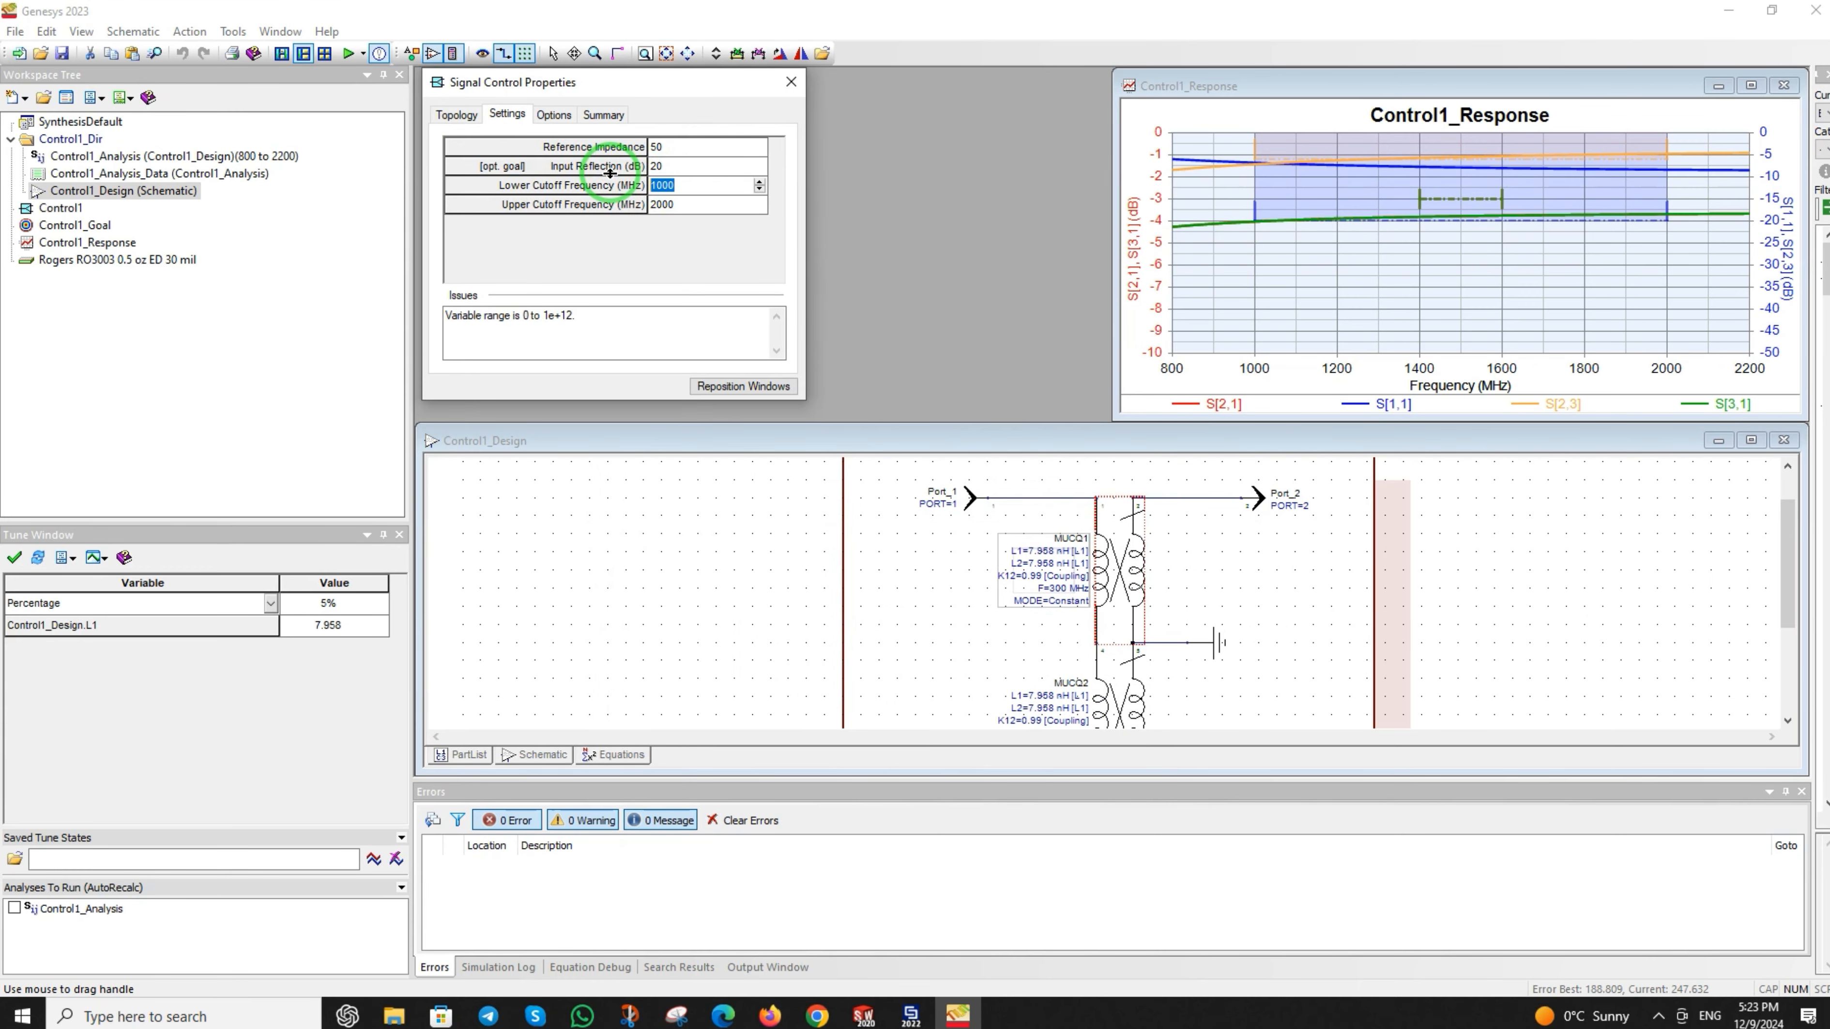
pyautogui.click(604, 115)
pyautogui.click(476, 167)
pyautogui.moveTo(476, 167); pyautogui.dragTo(527, 187)
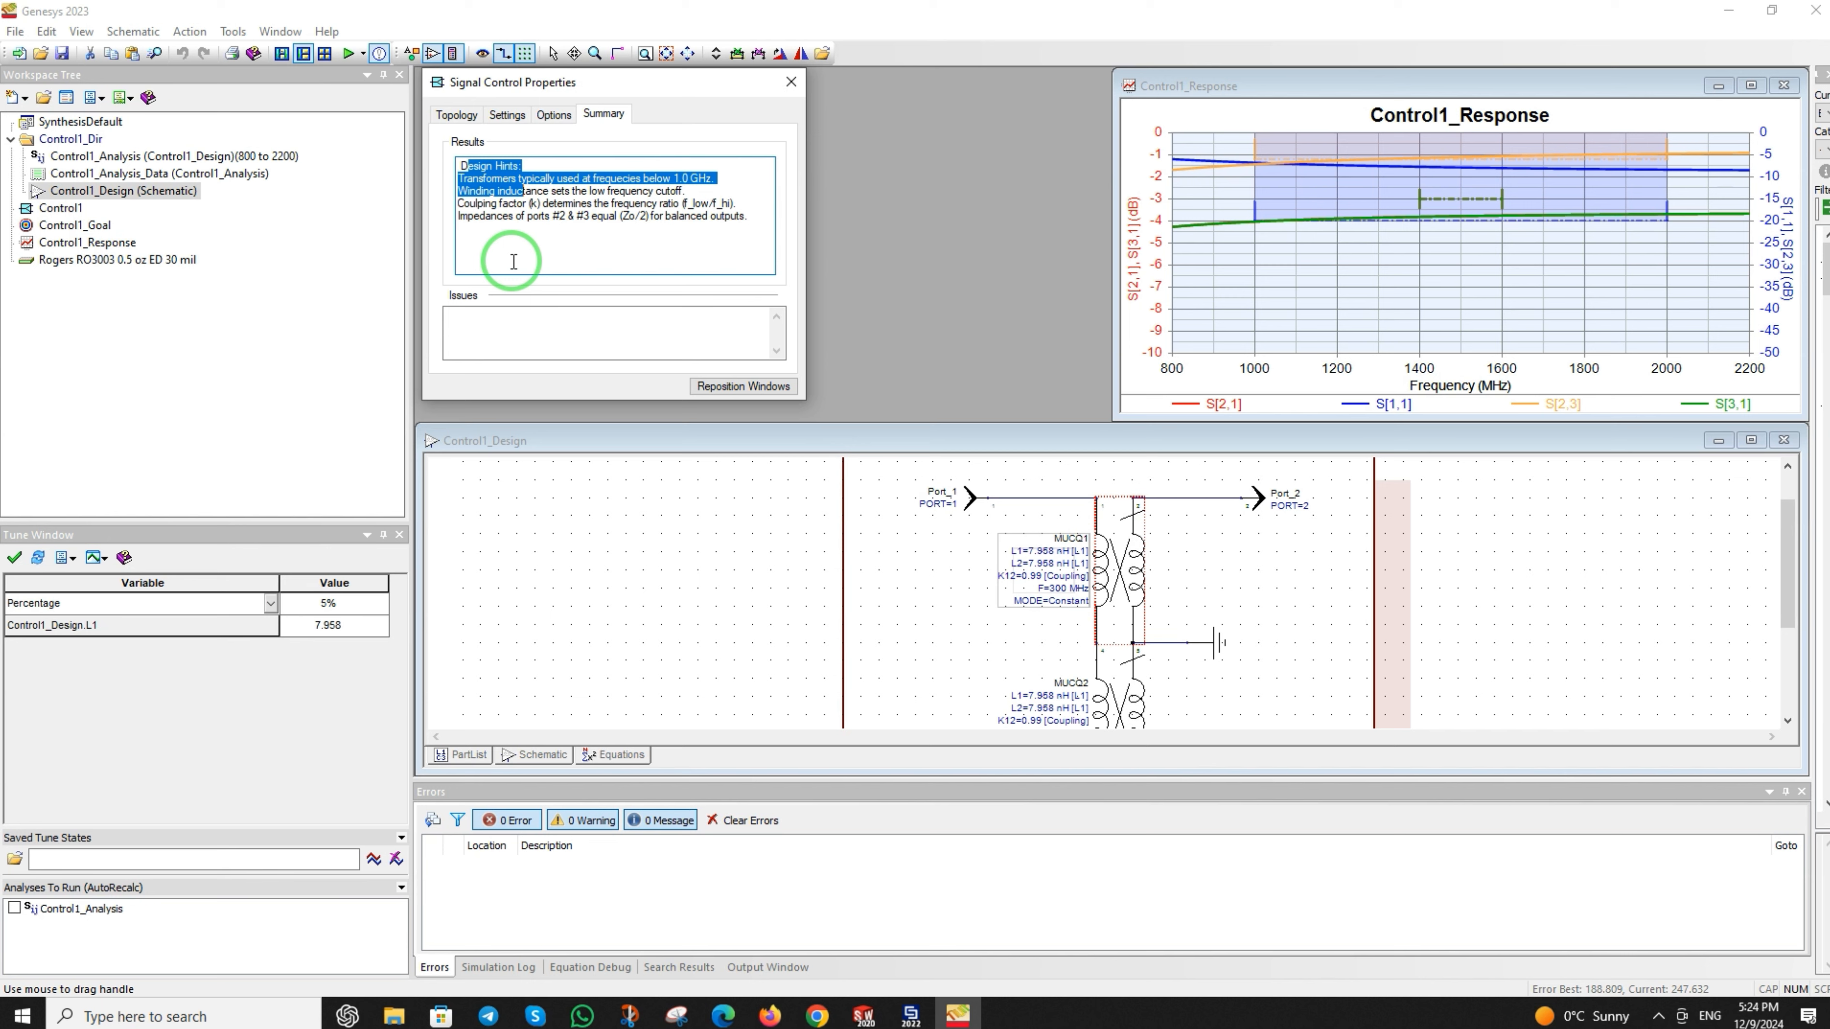
pyautogui.click(533, 227)
pyautogui.click(551, 115)
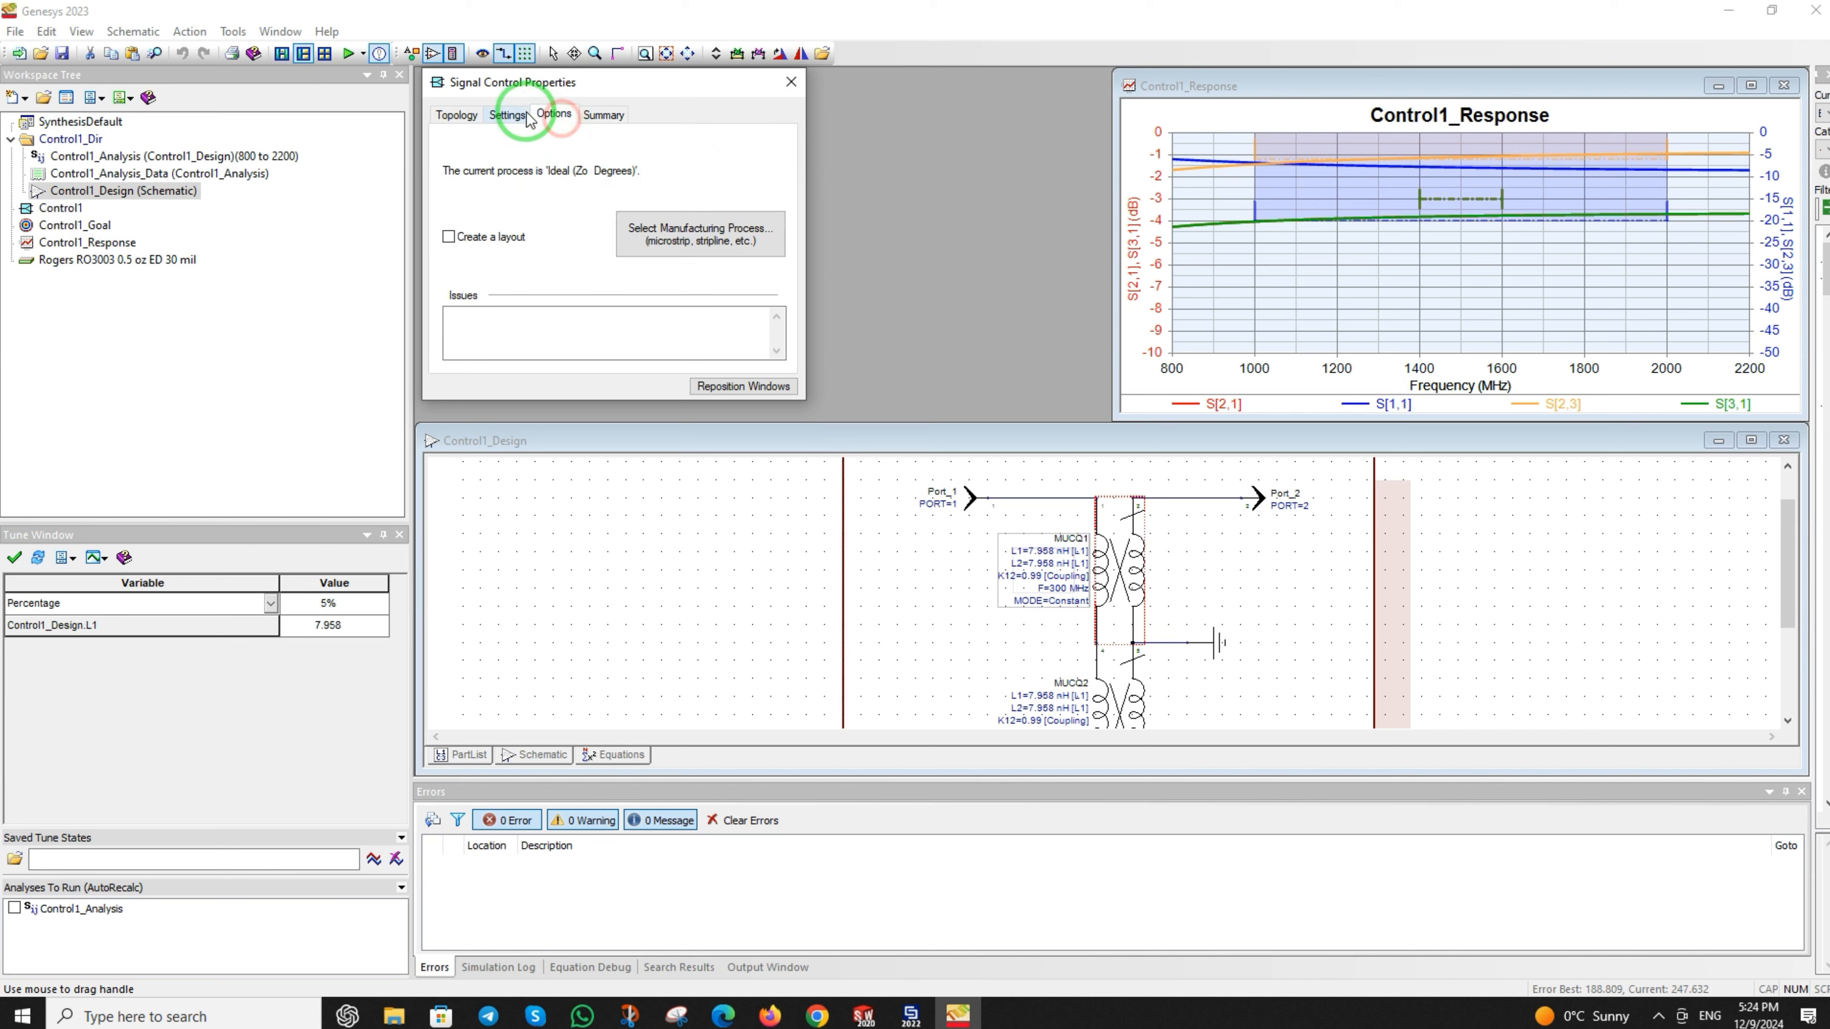
pyautogui.click(524, 117)
pyautogui.click(556, 115)
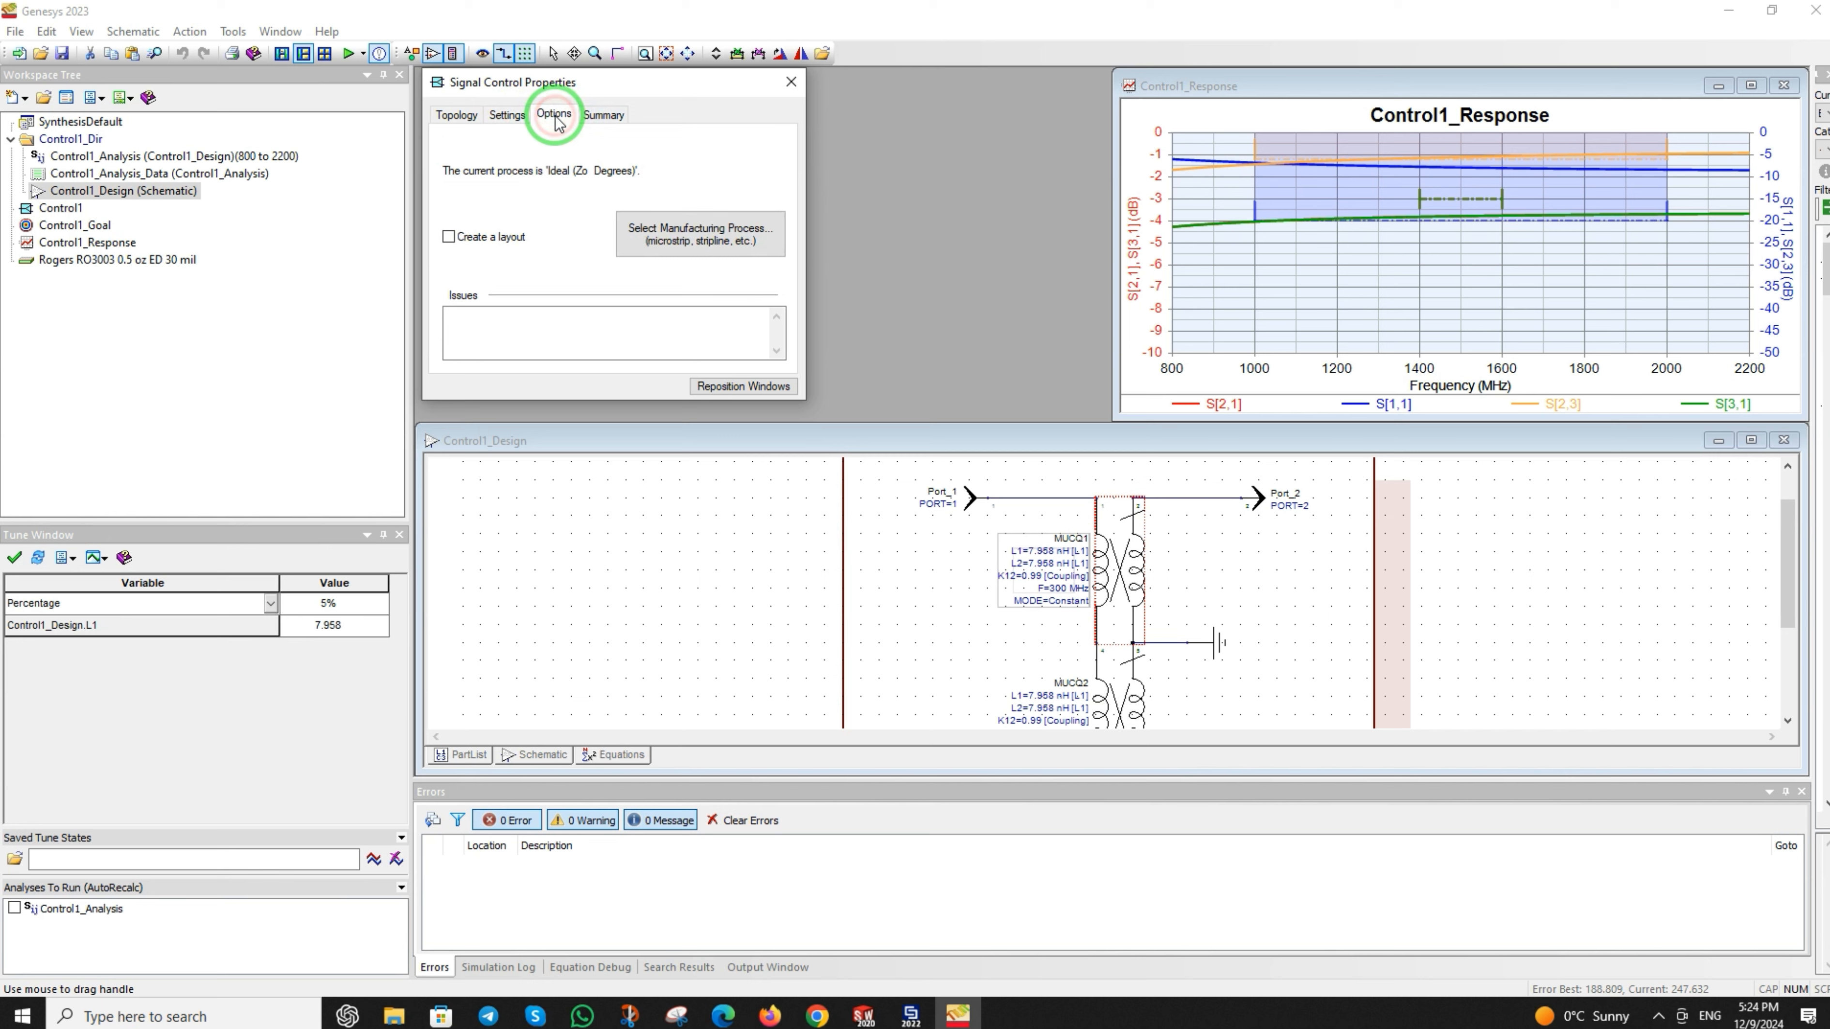
pyautogui.click(505, 113)
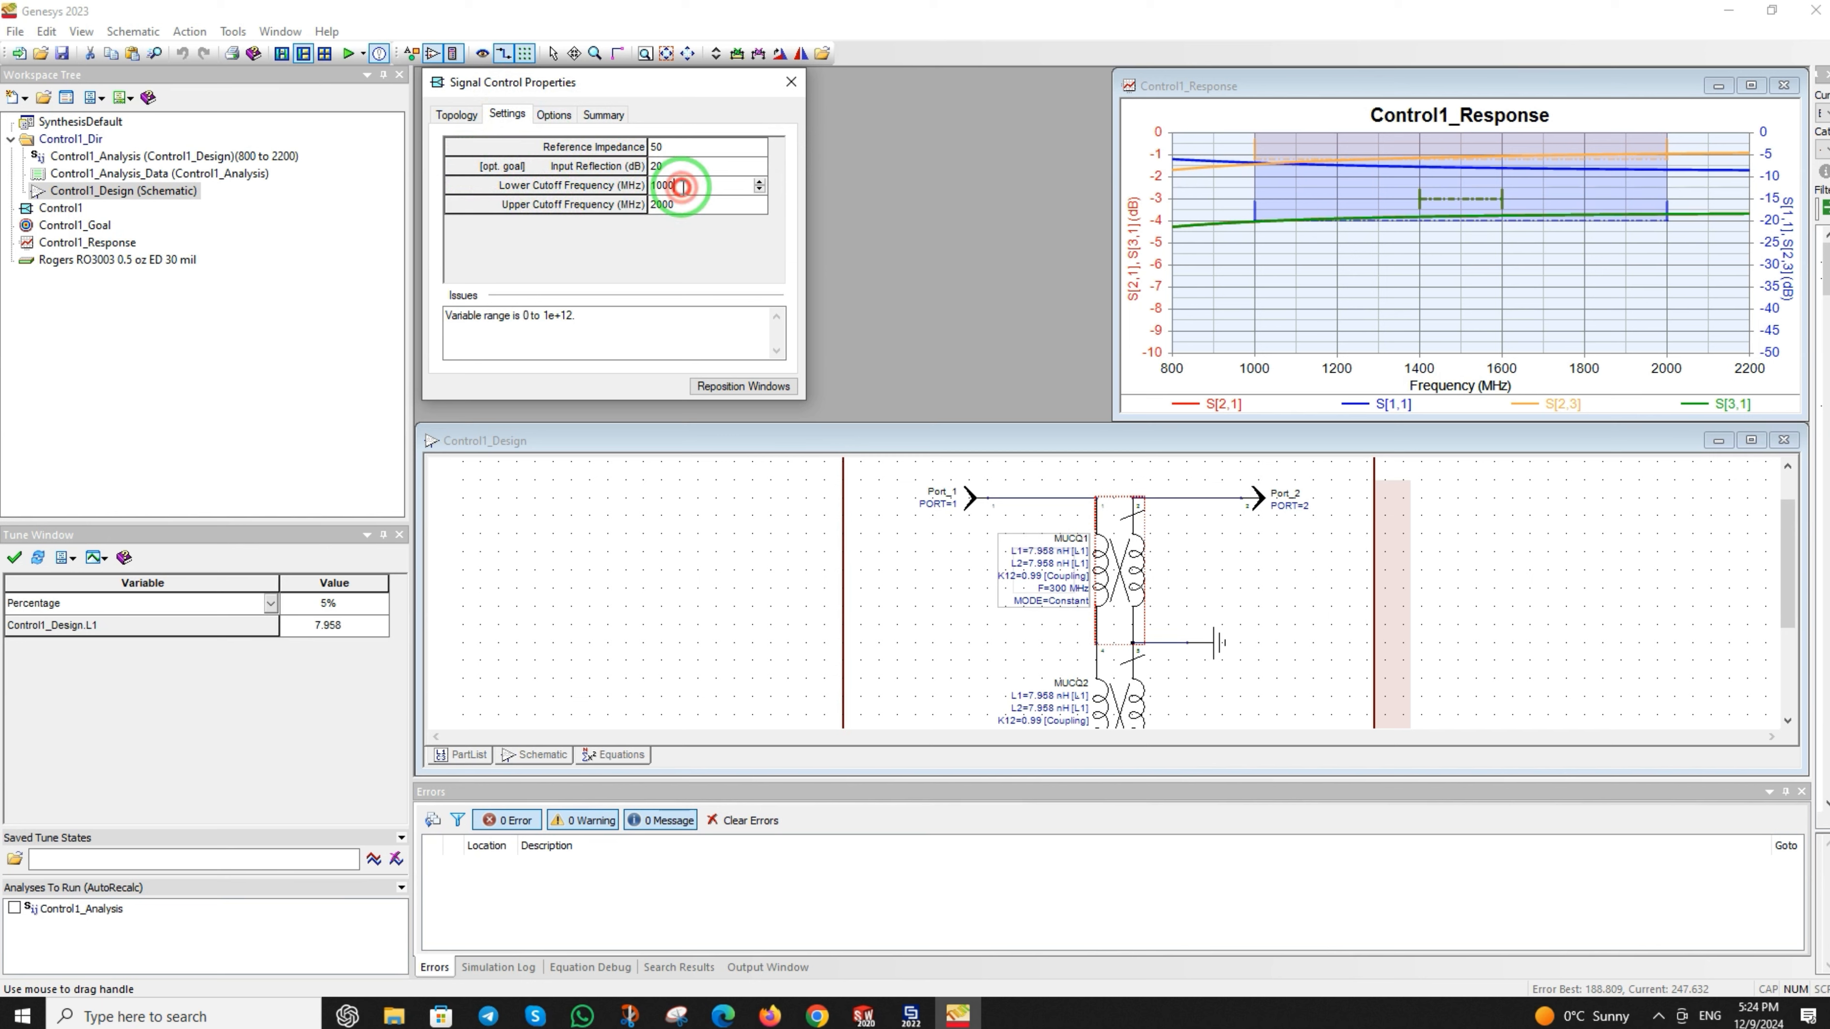
pyautogui.click(602, 113)
pyautogui.click(628, 220)
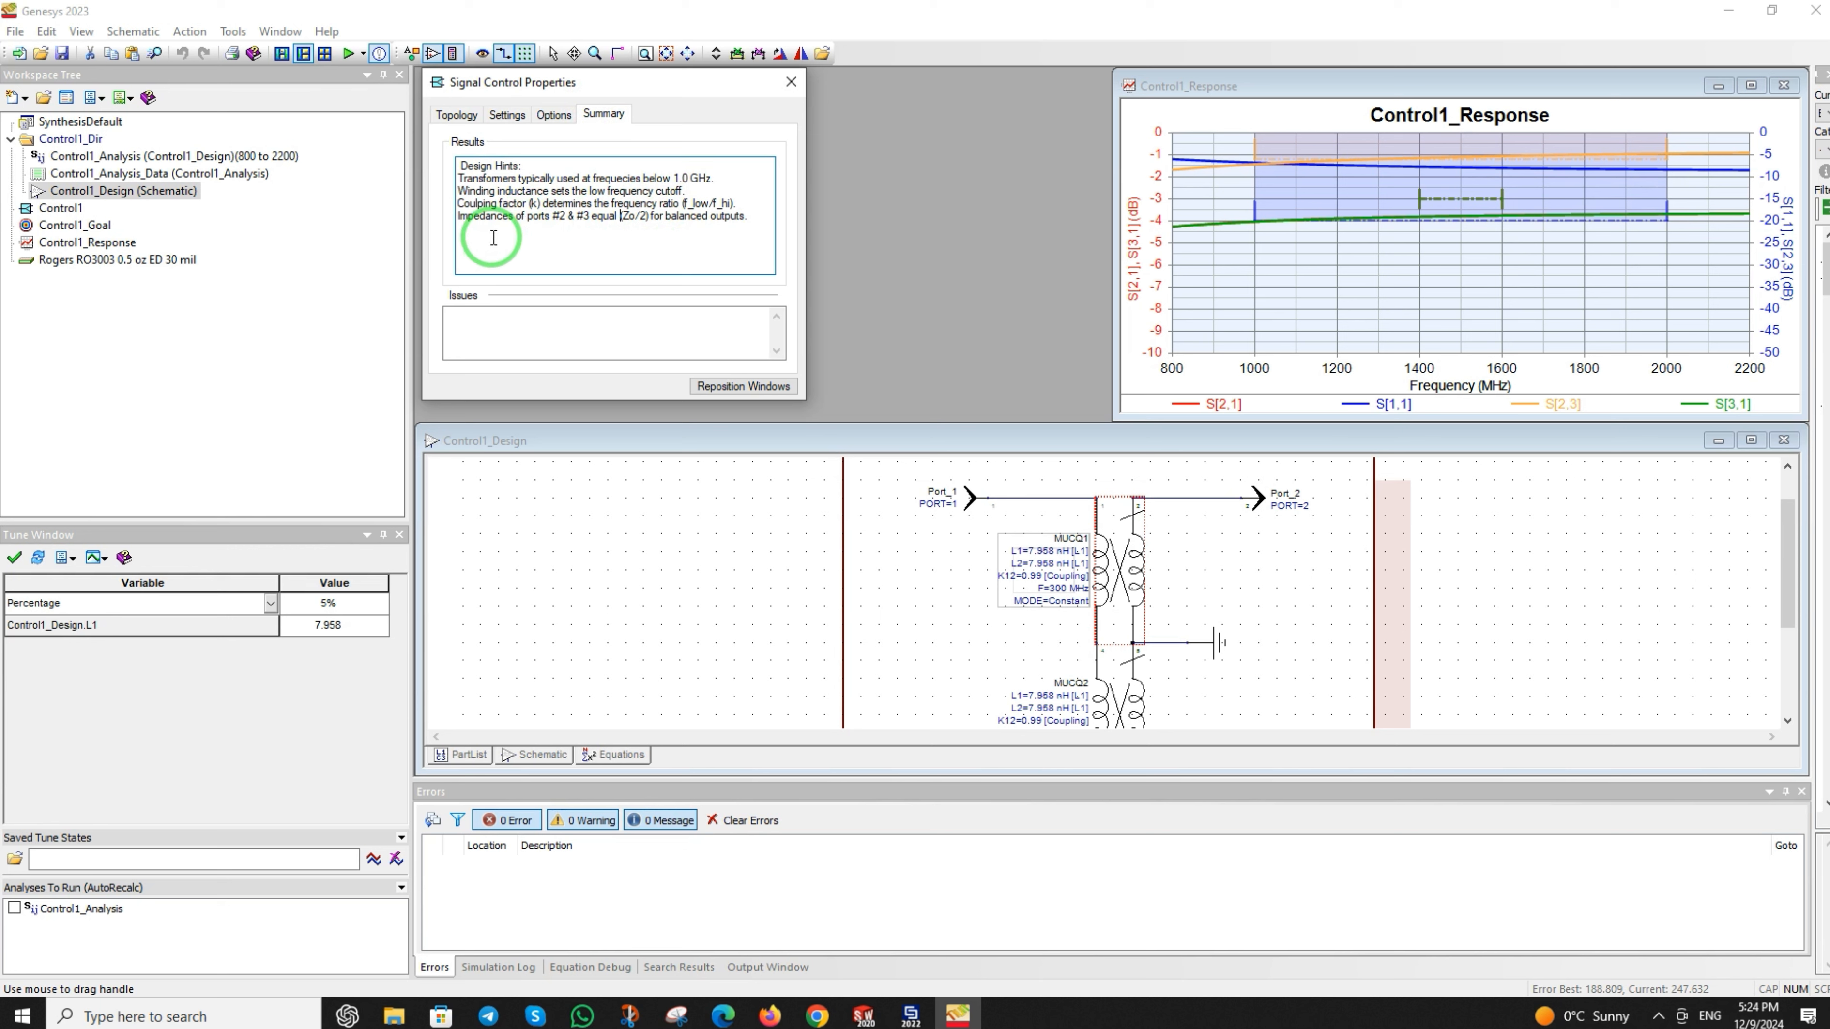
# - Set the transformer balun's lower cutoff frequency to 100 MHz and accept replacing the manually changed schematic
pyautogui.click(552, 116)
pyautogui.click(506, 115)
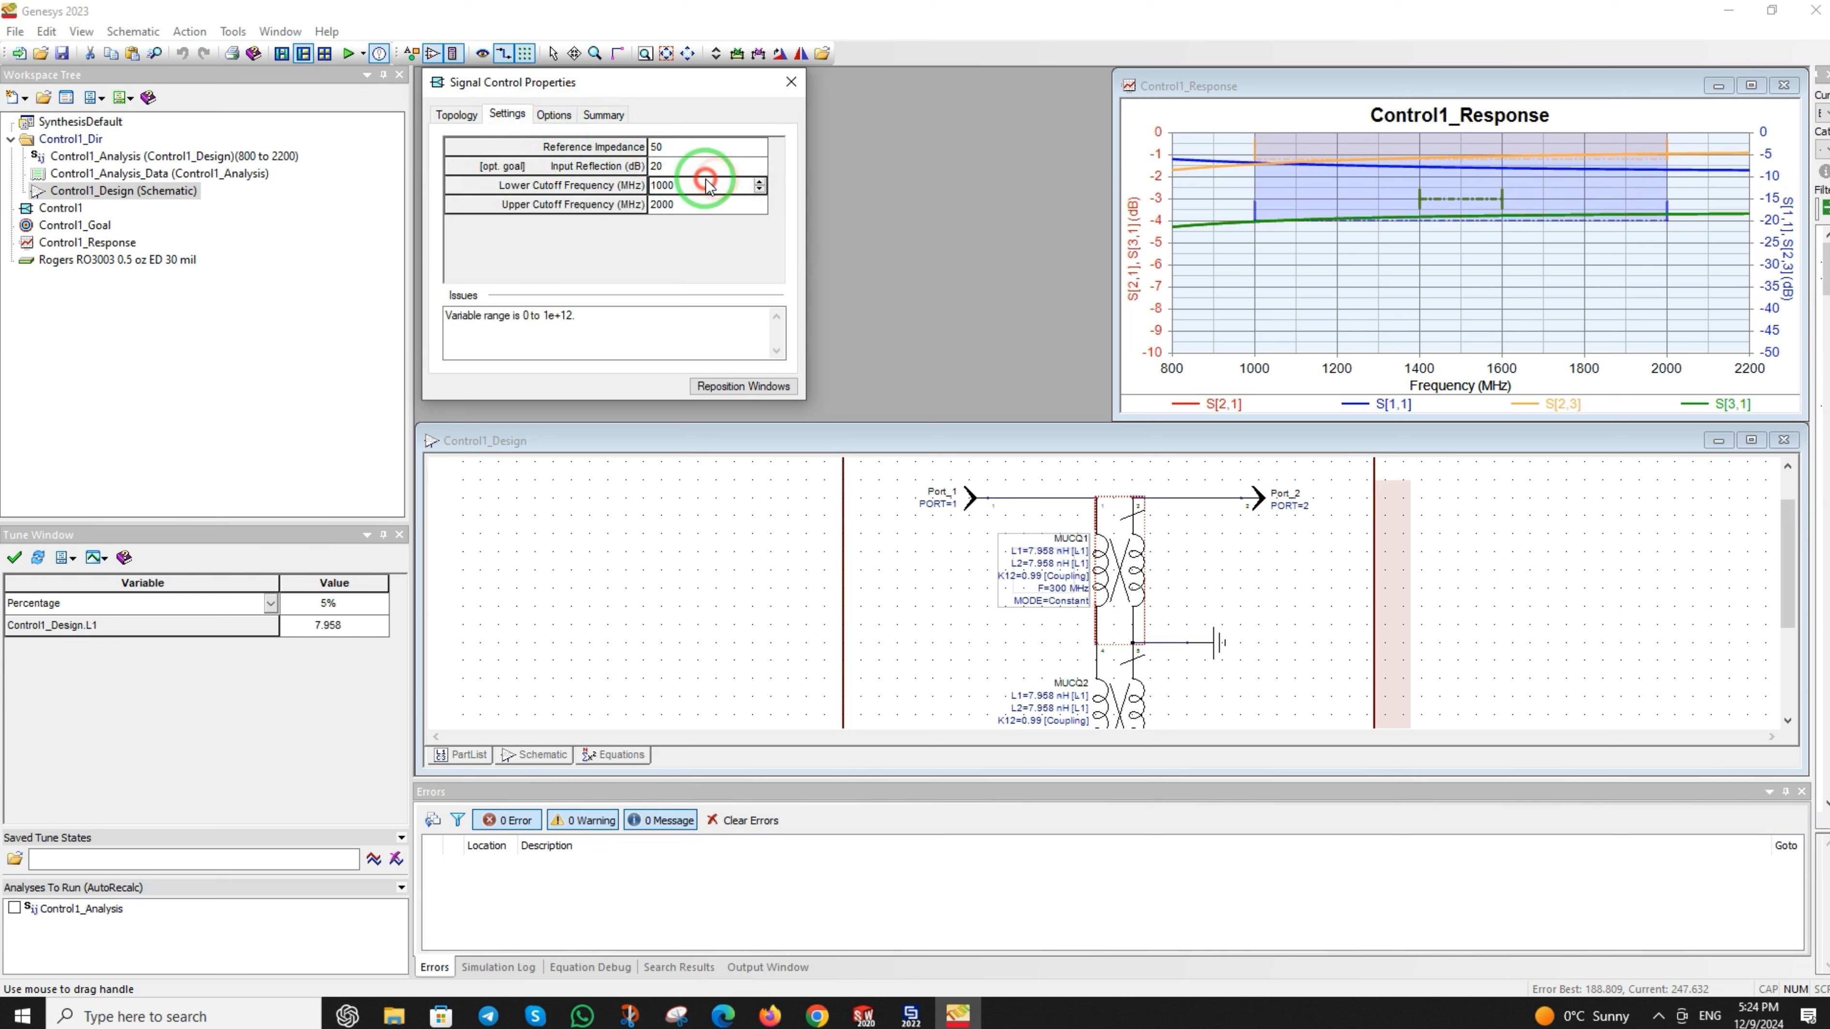
pyautogui.click(759, 189)
pyautogui.click(744, 305)
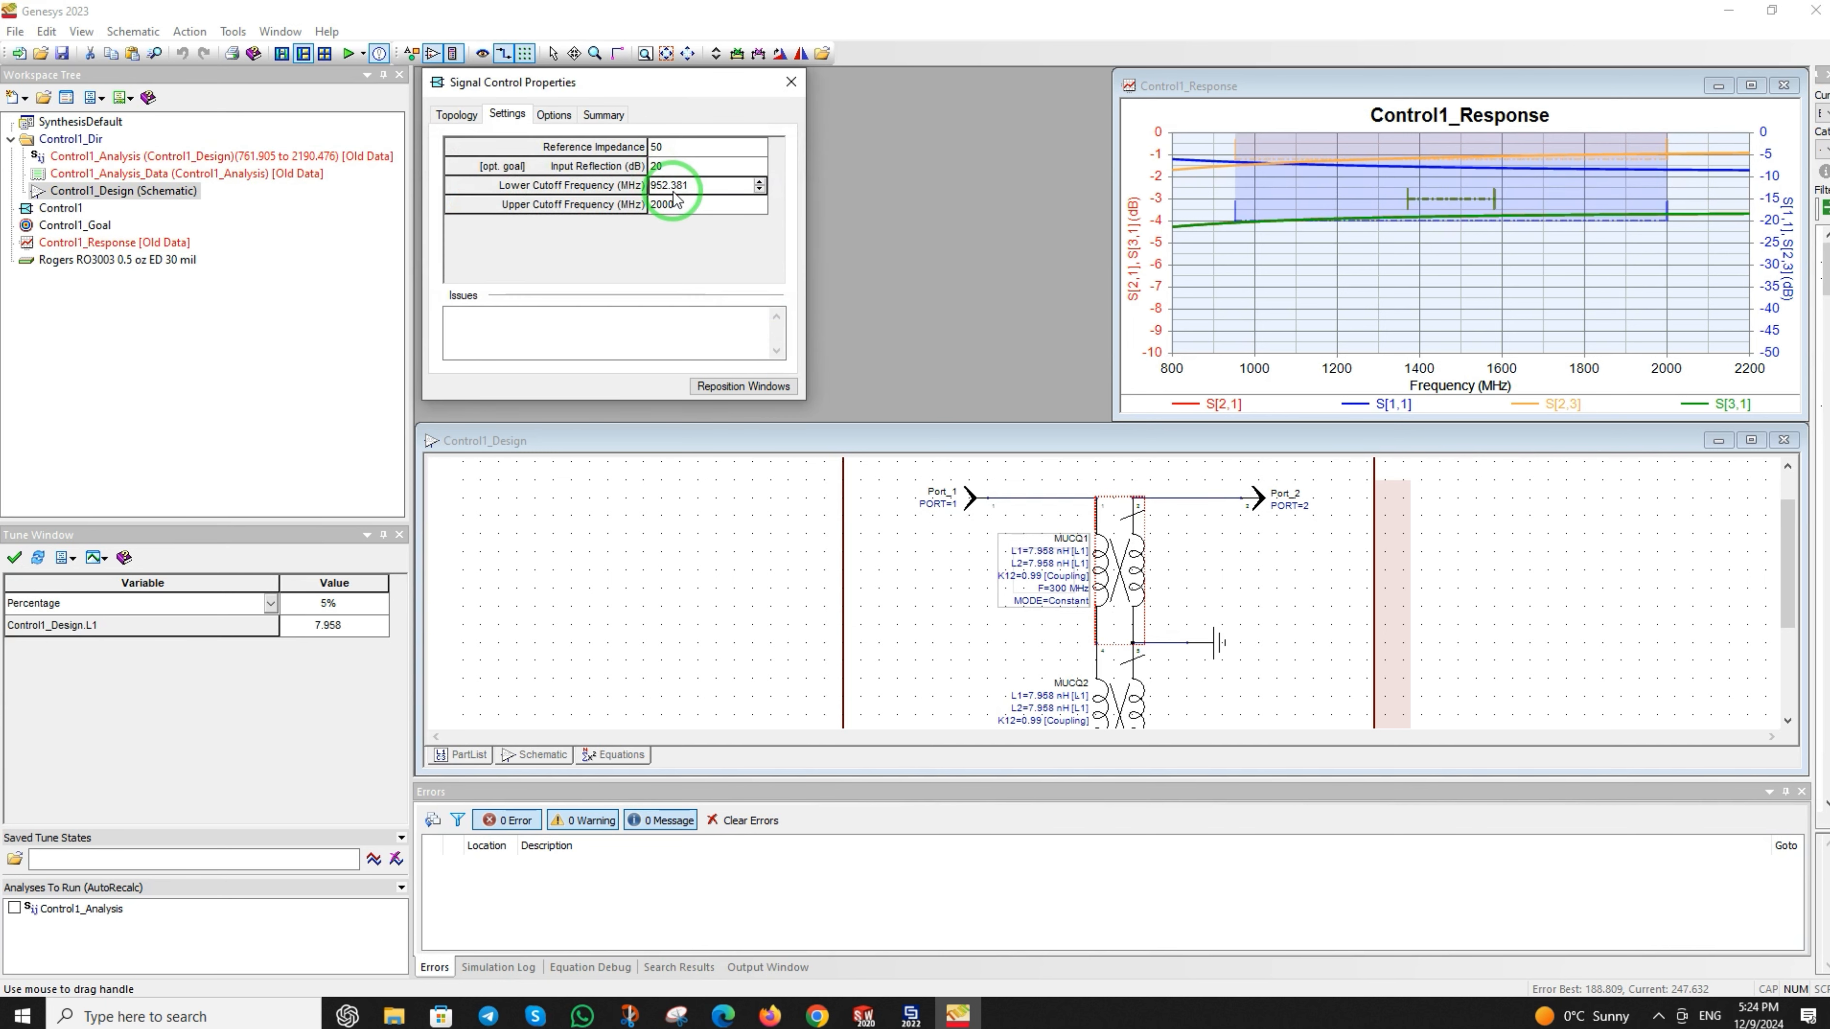
pyautogui.moveTo(686, 186); pyautogui.dragTo(550, 173)
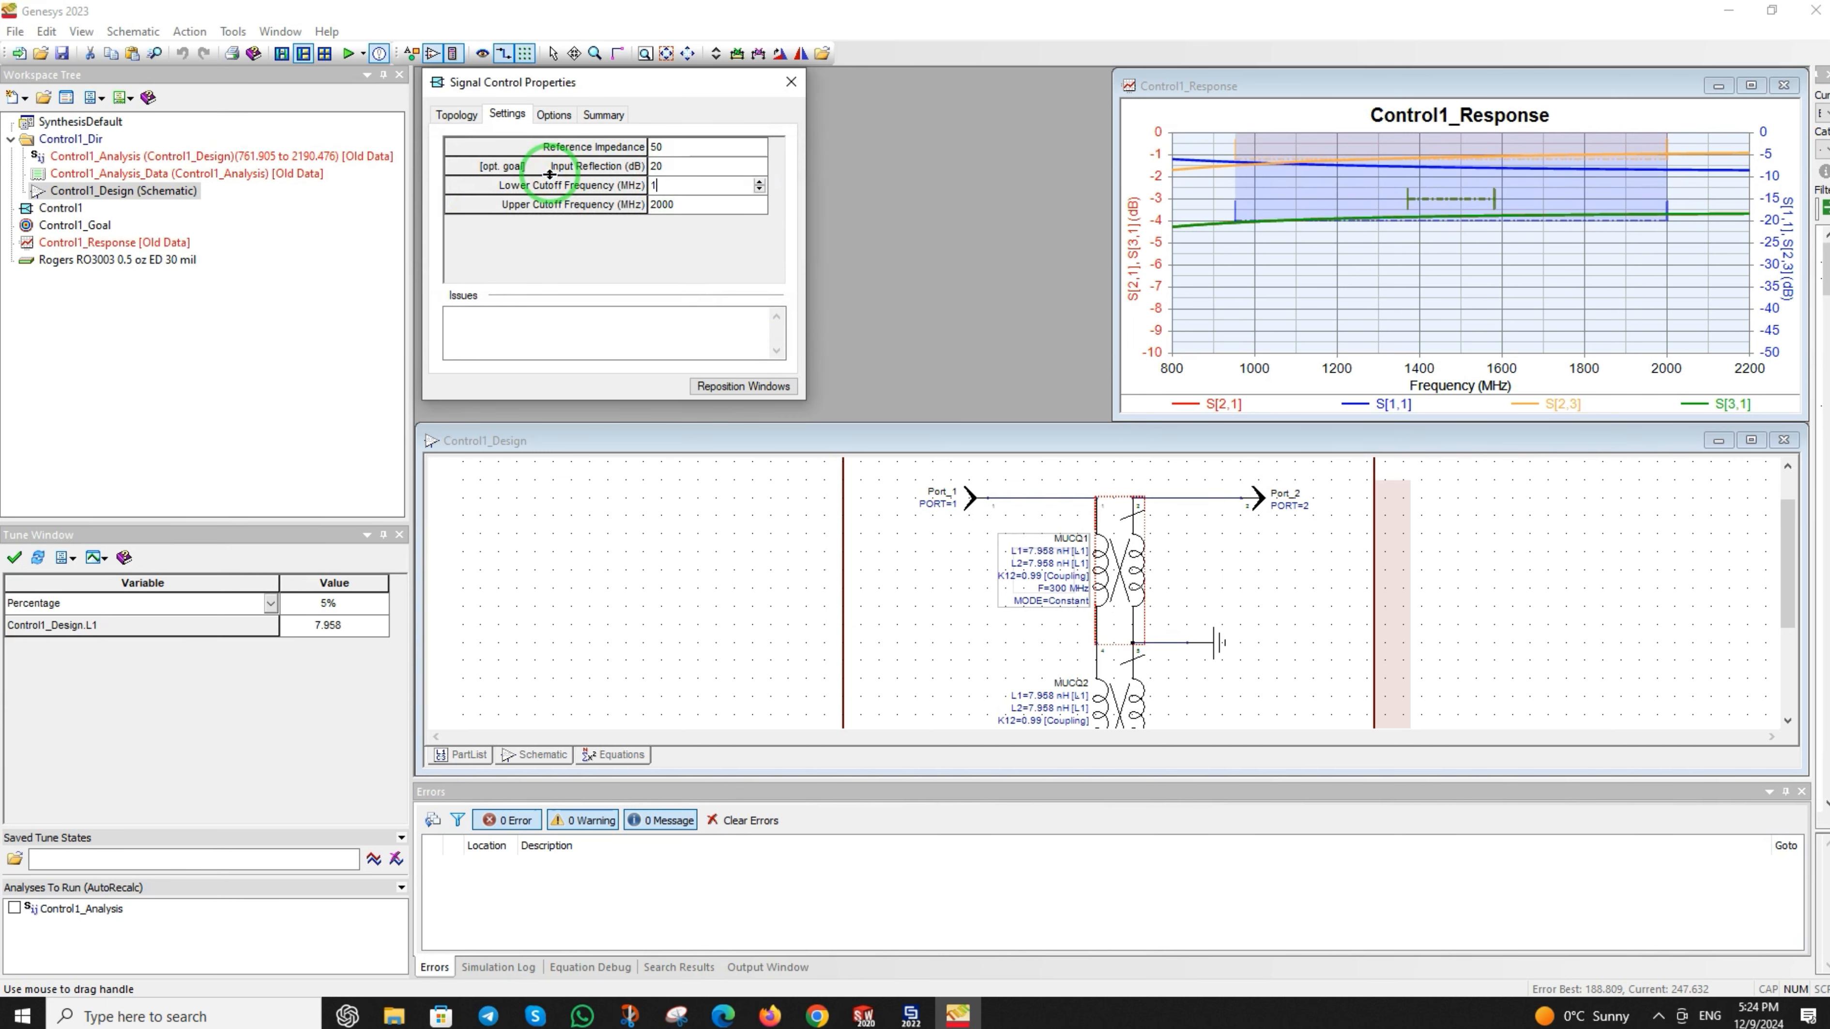
pyautogui.click(674, 198)
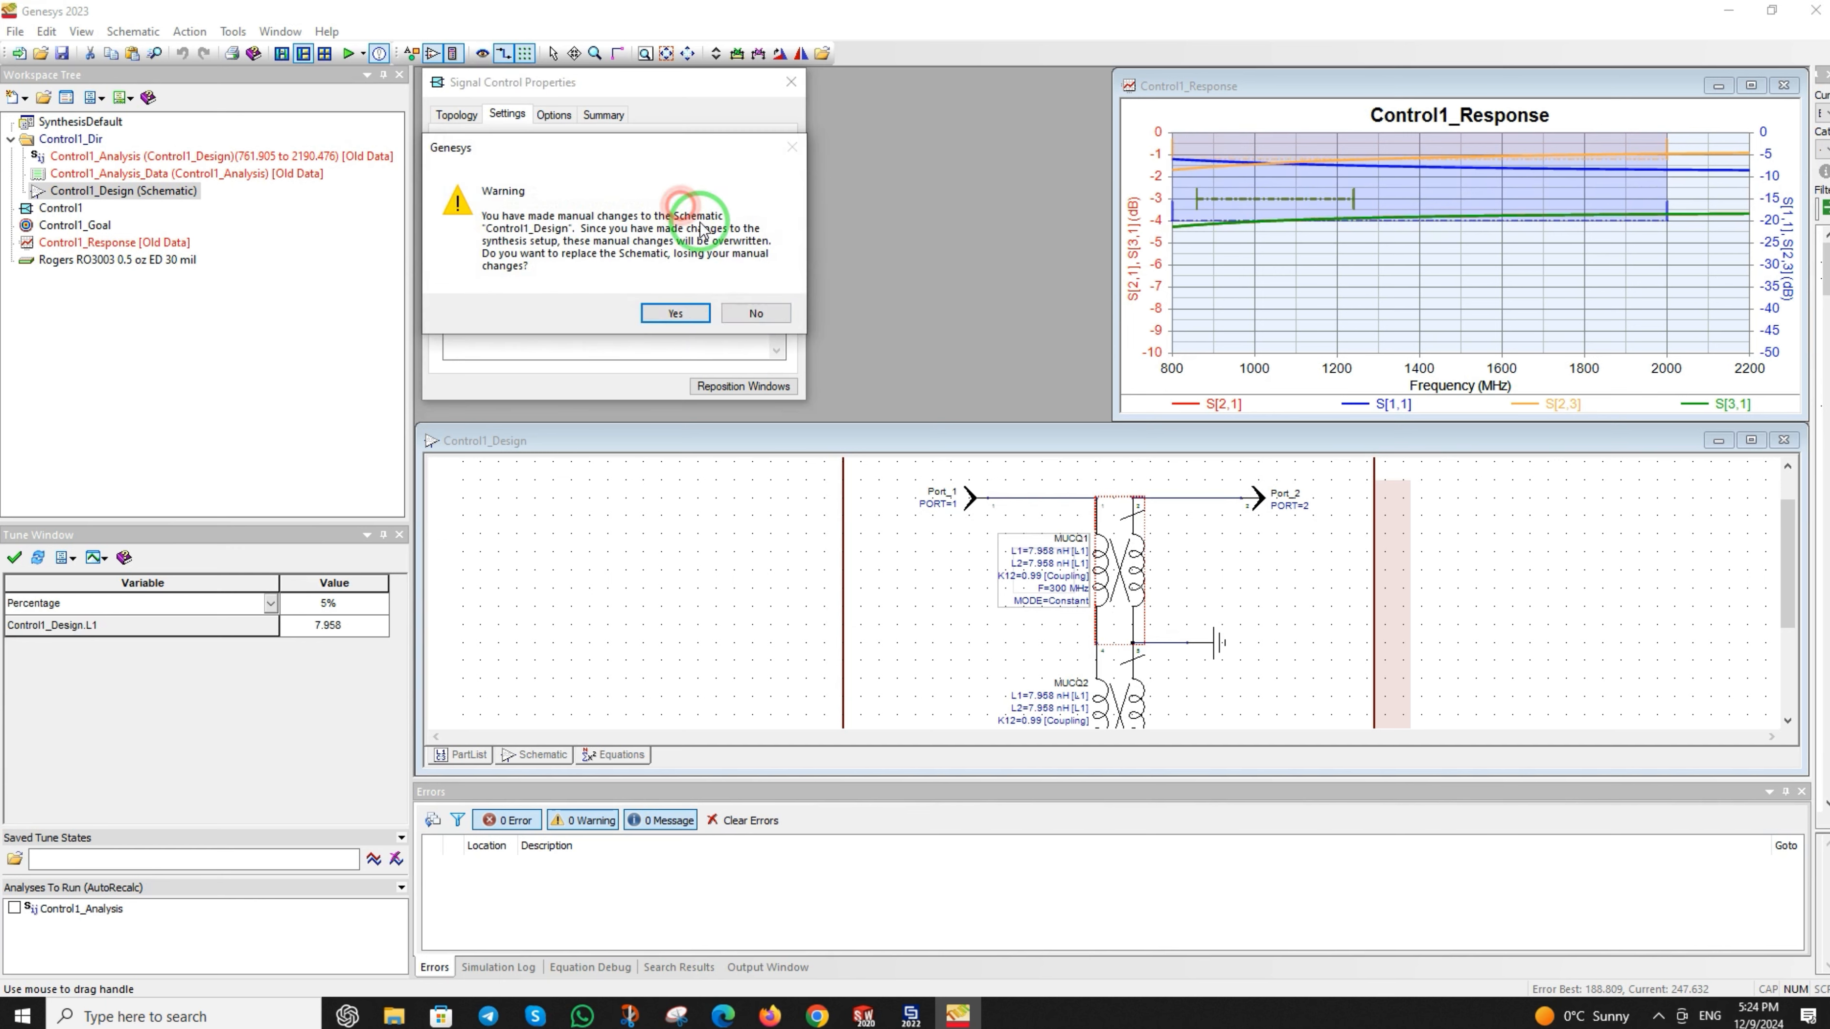
pyautogui.click(695, 306)
# - Set the transformer balun's upper cutoff frequency to 200 MHz
pyautogui.click(689, 204)
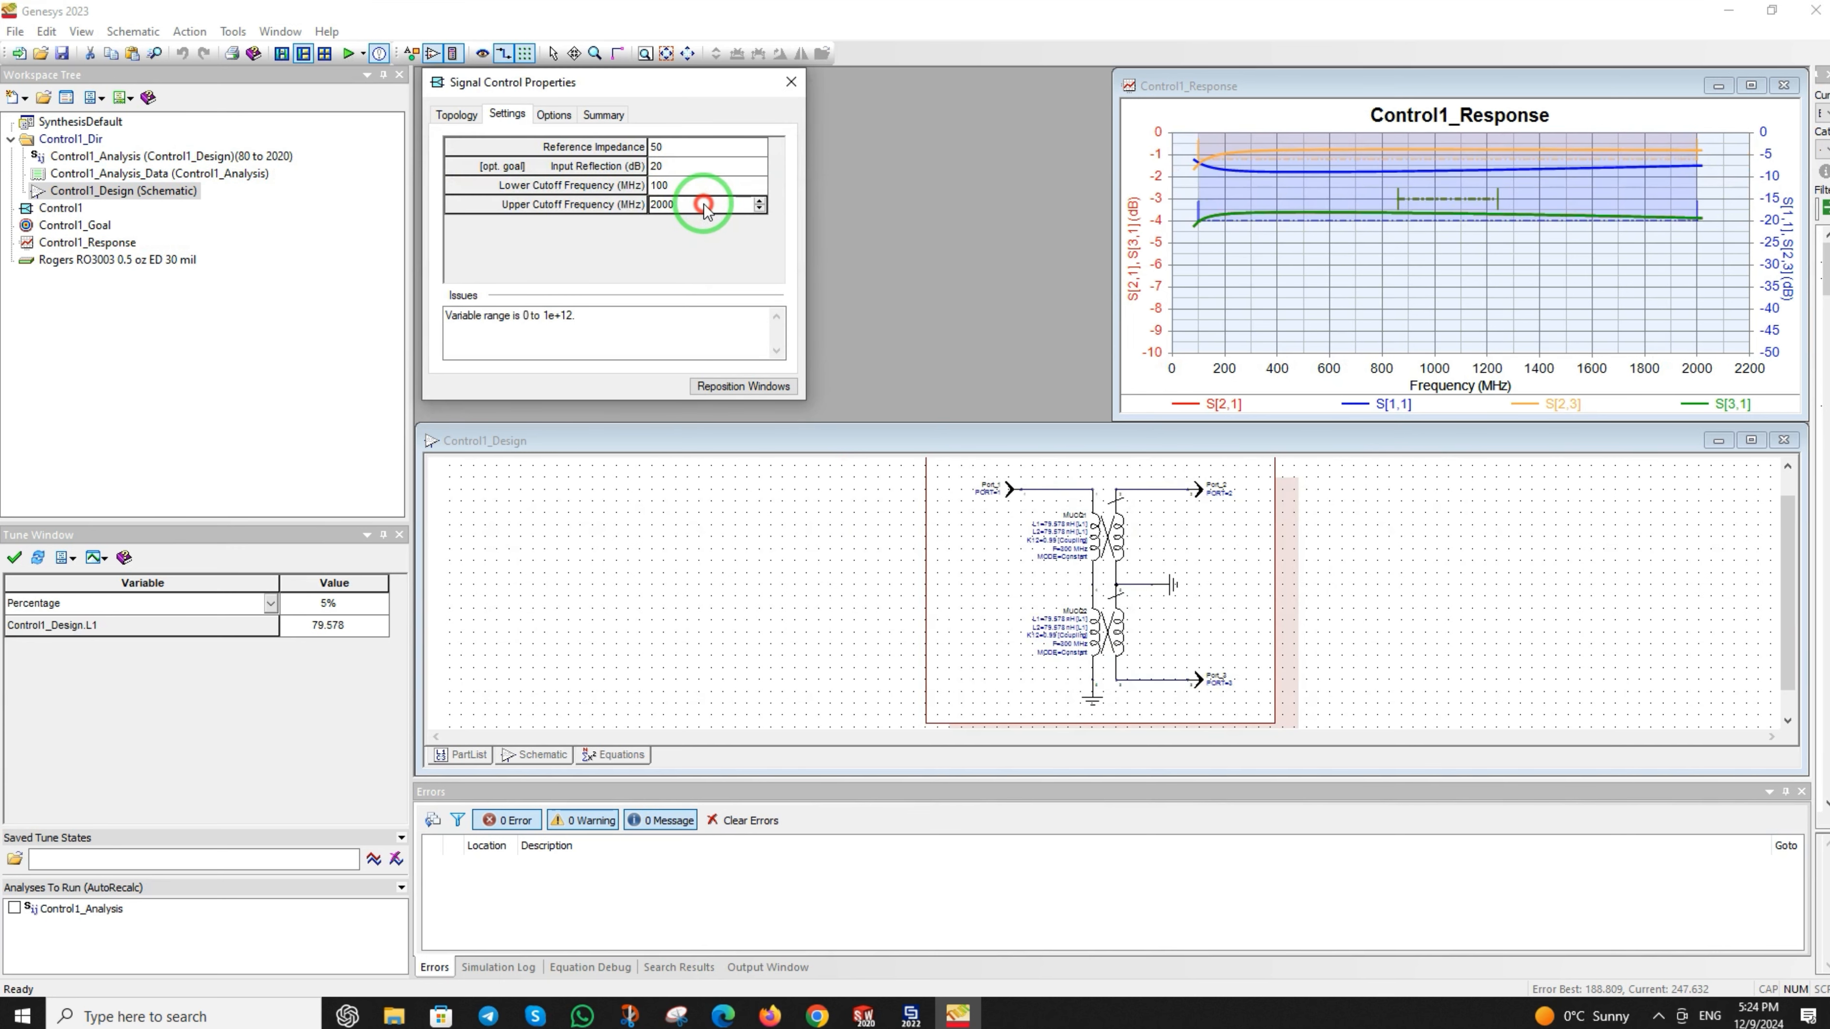
pyautogui.click(704, 203)
pyautogui.moveTo(670, 203); pyautogui.dragTo(627, 204)
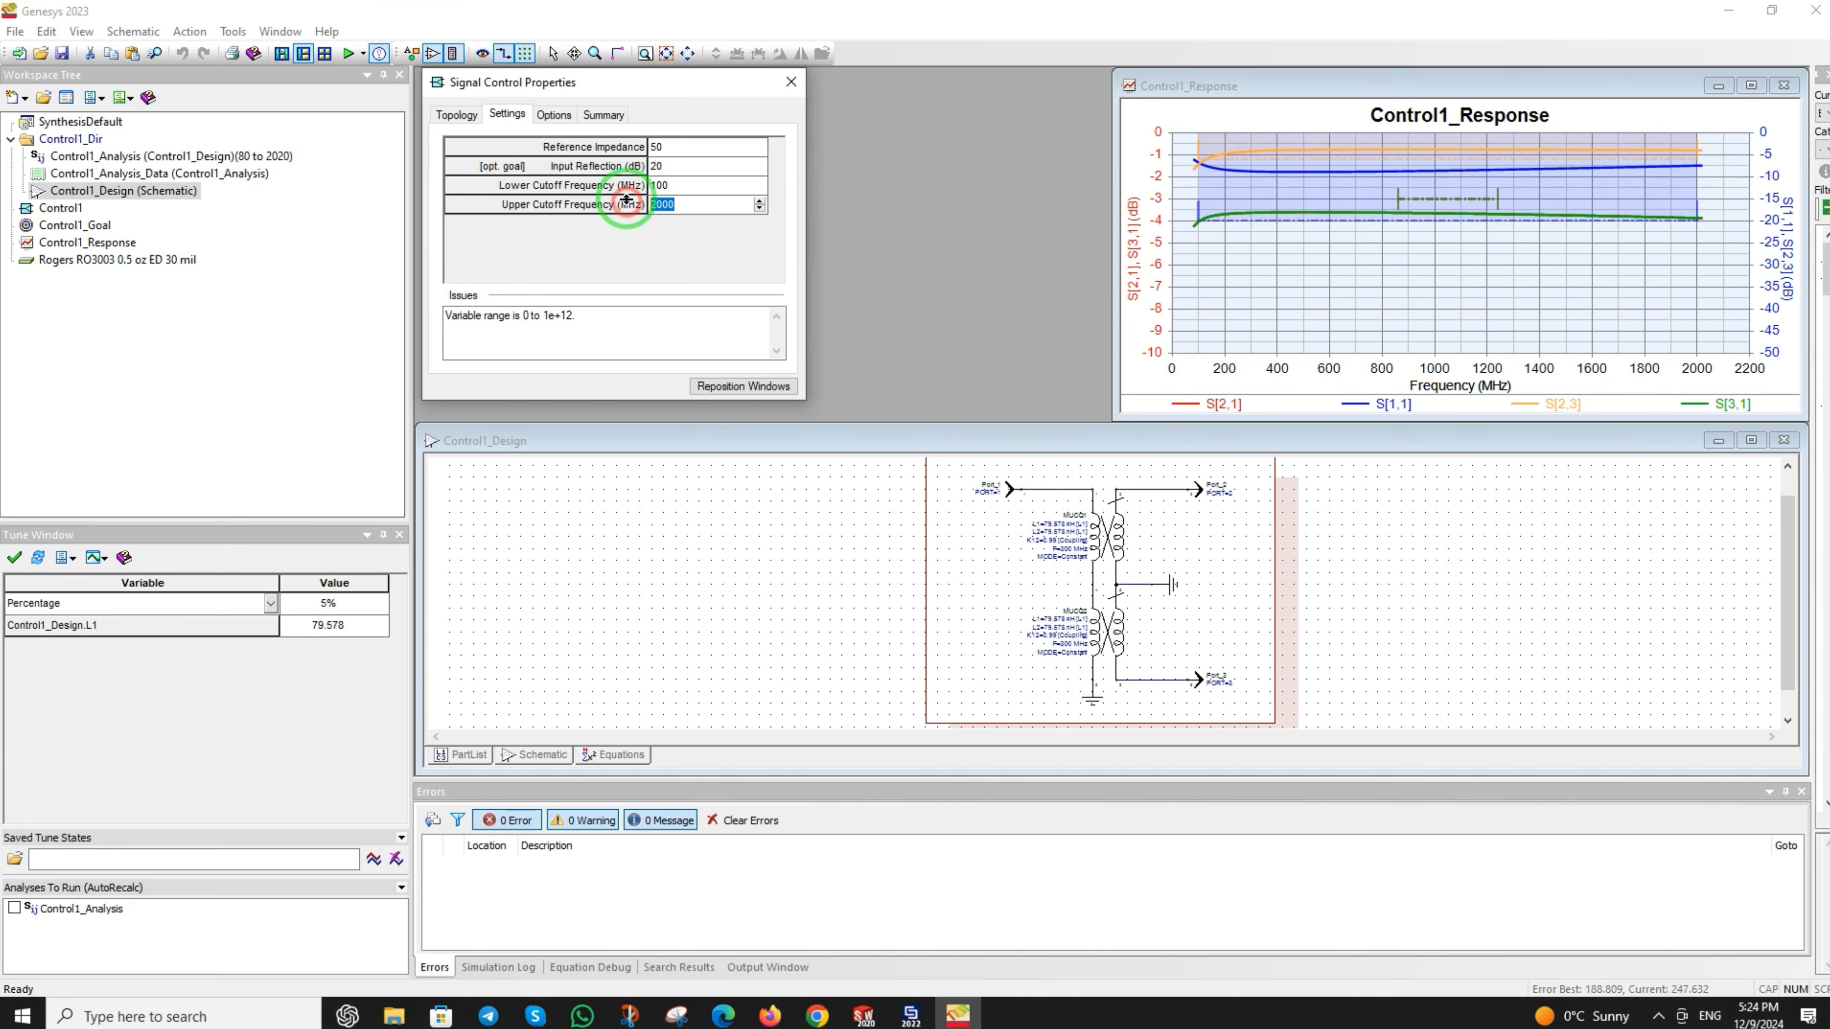
pyautogui.click(678, 186)
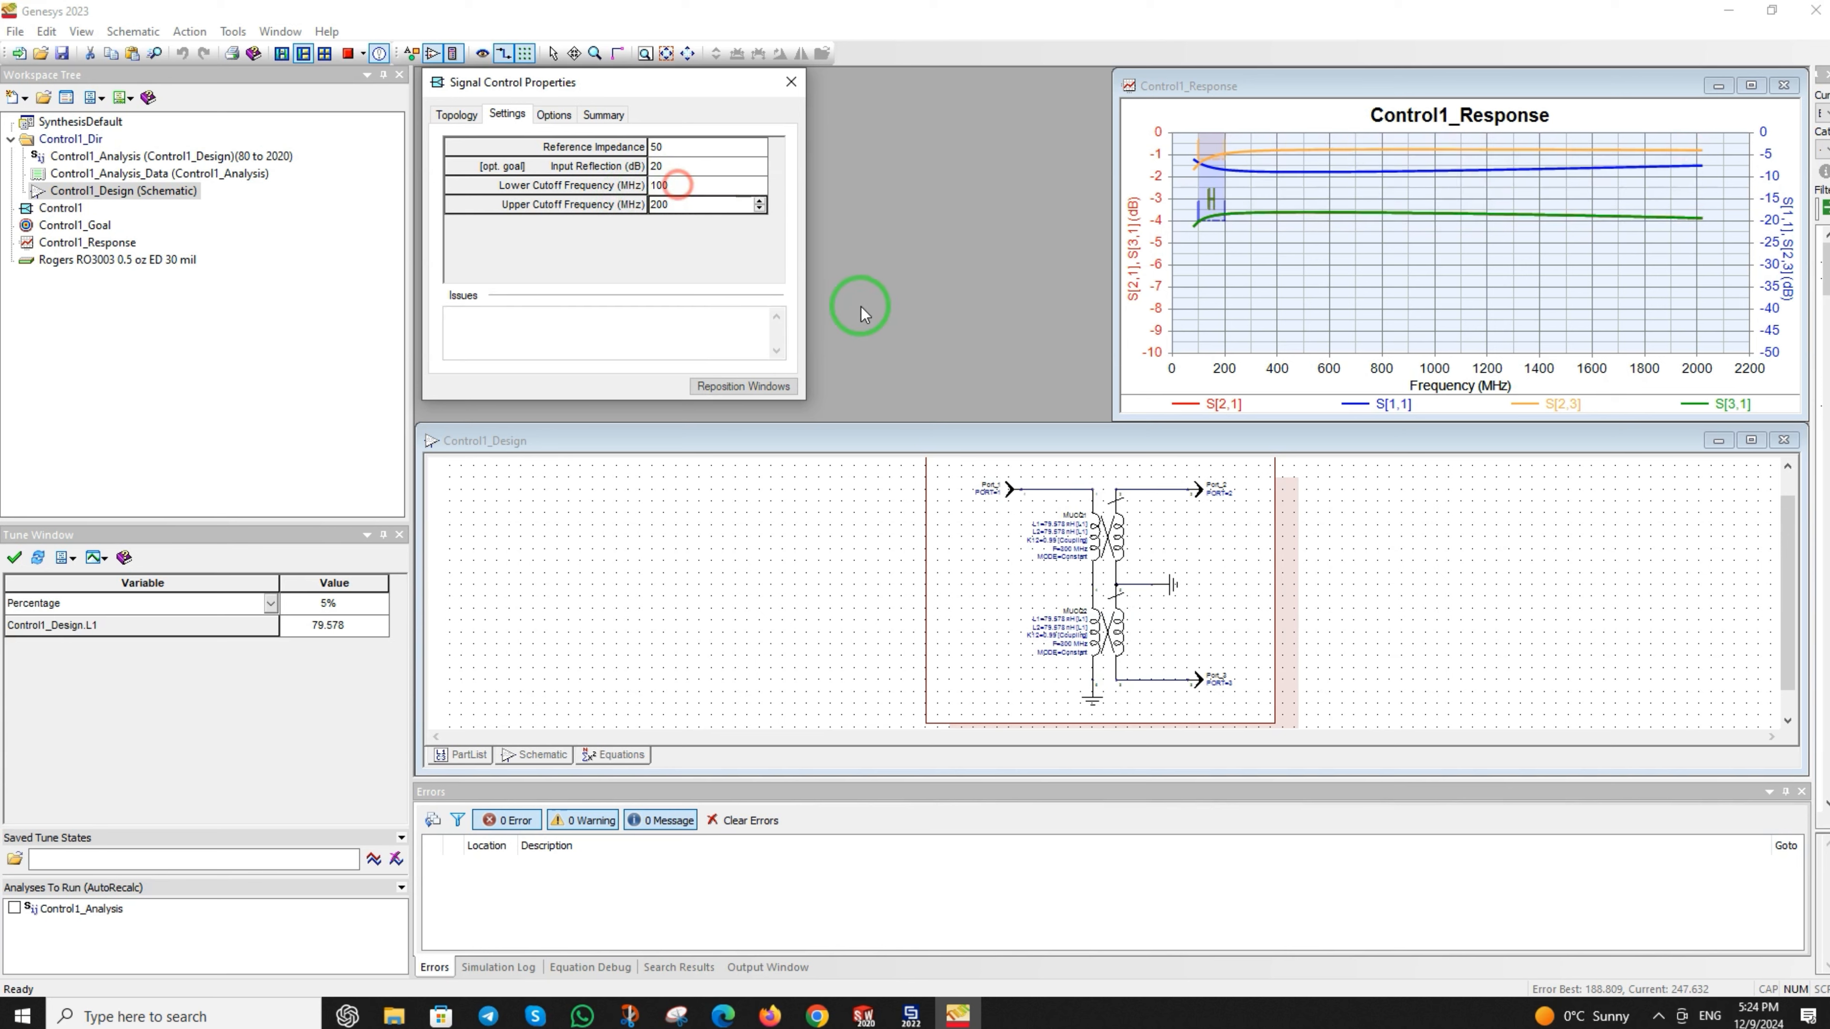
# - Check the parameters of the coupled coils MUCQ1 and close their properties unchanged
pyautogui.click(1114, 529)
pyautogui.doubleClick(1114, 529)
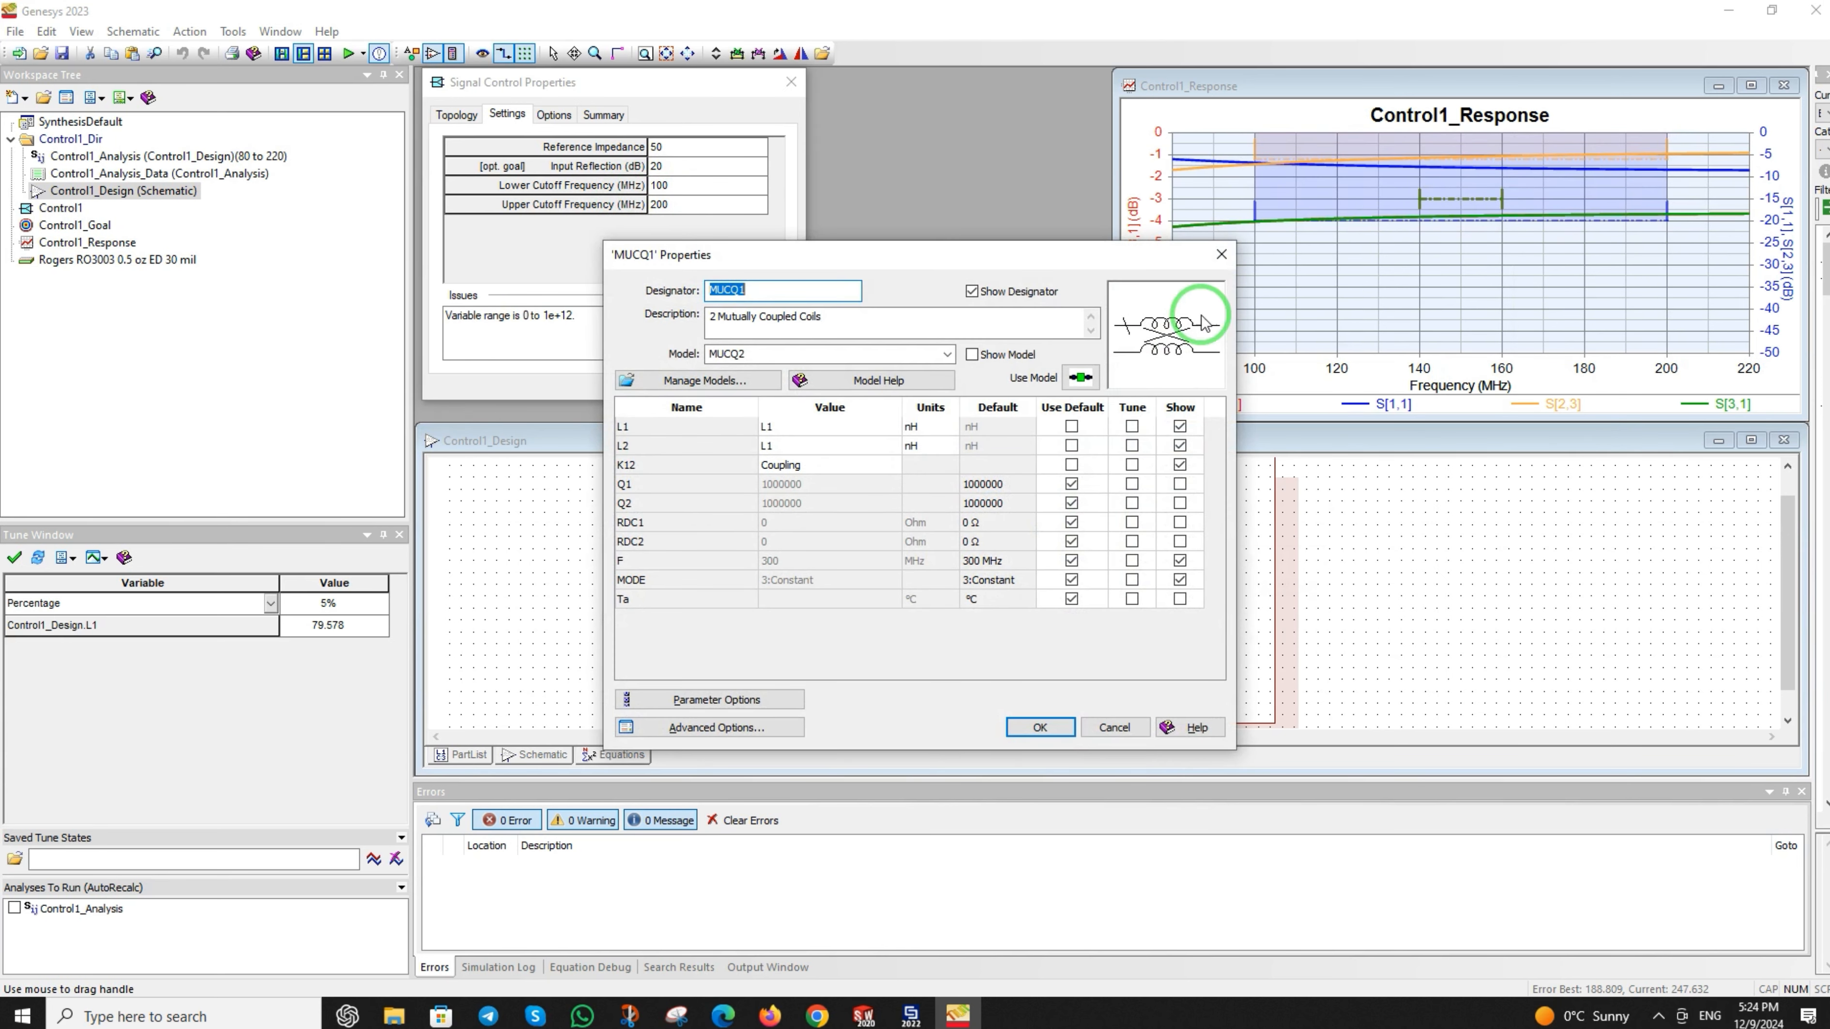
pyautogui.click(1222, 254)
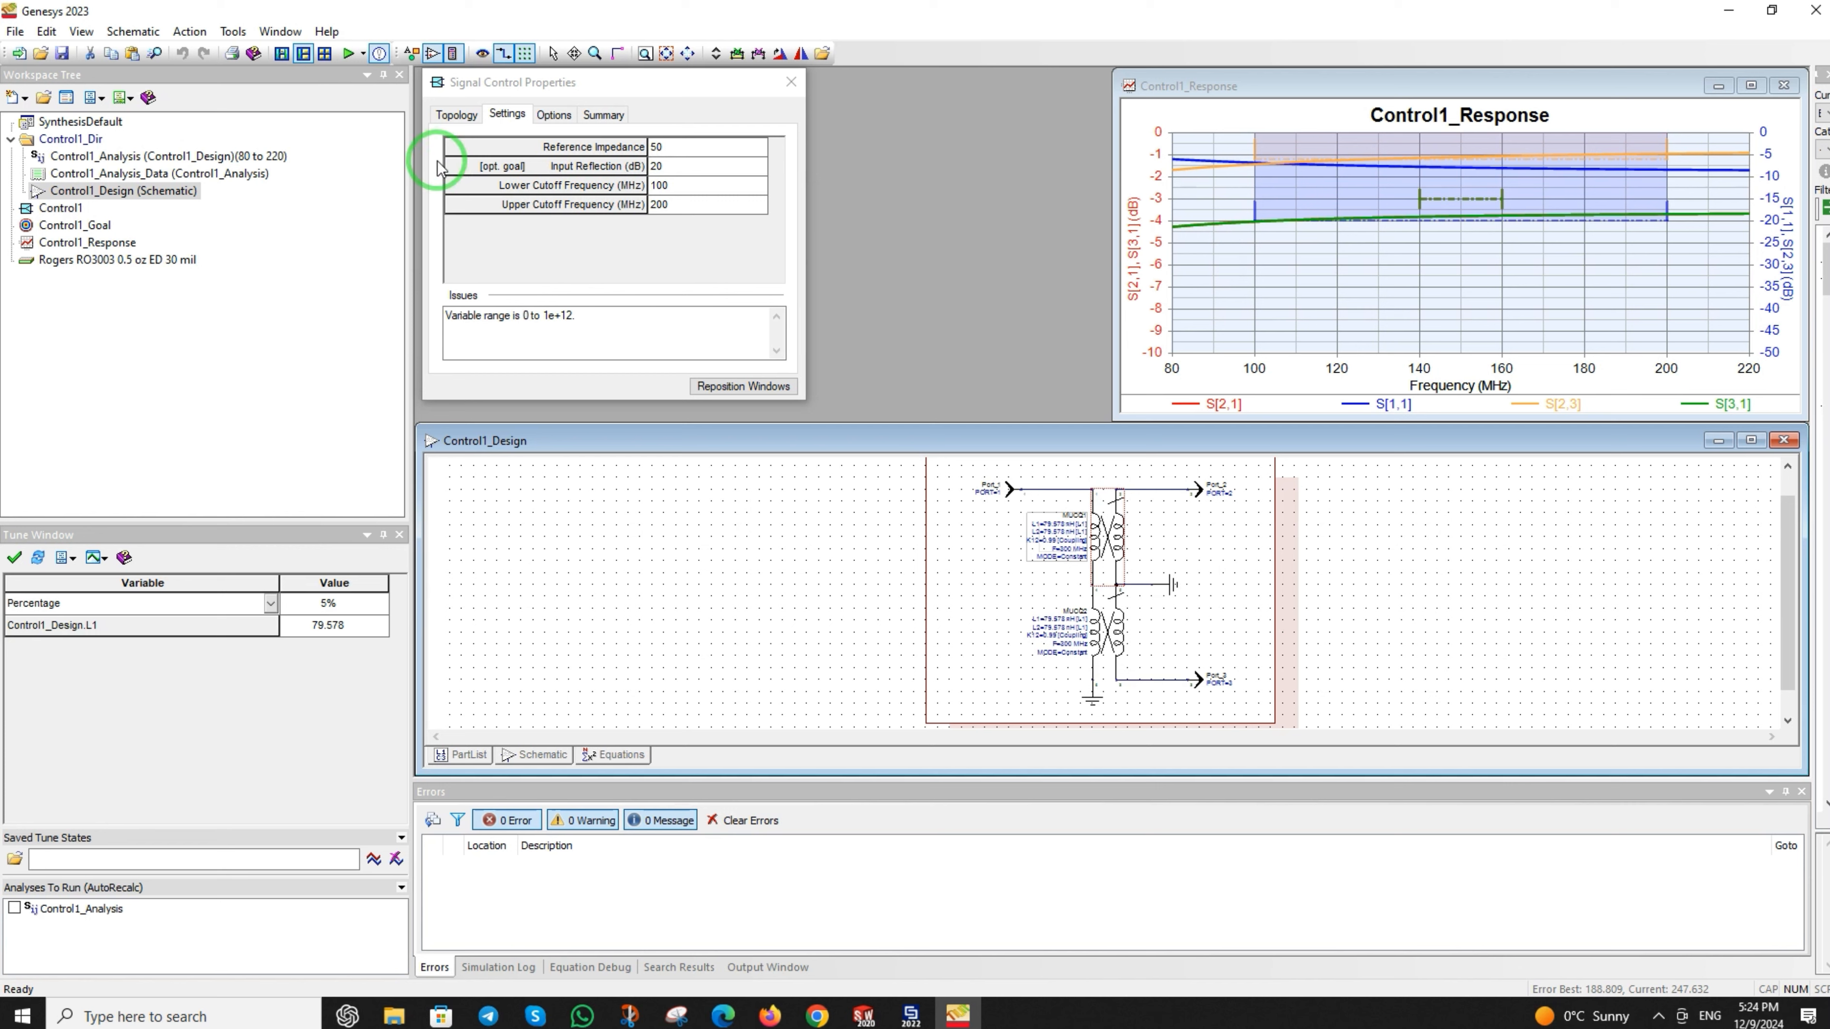
# - Set the S11, S22 and S33 targets of the optimization Control1_Goal to -10 dB
pyautogui.doubleClick(75, 225)
pyautogui.click(757, 291)
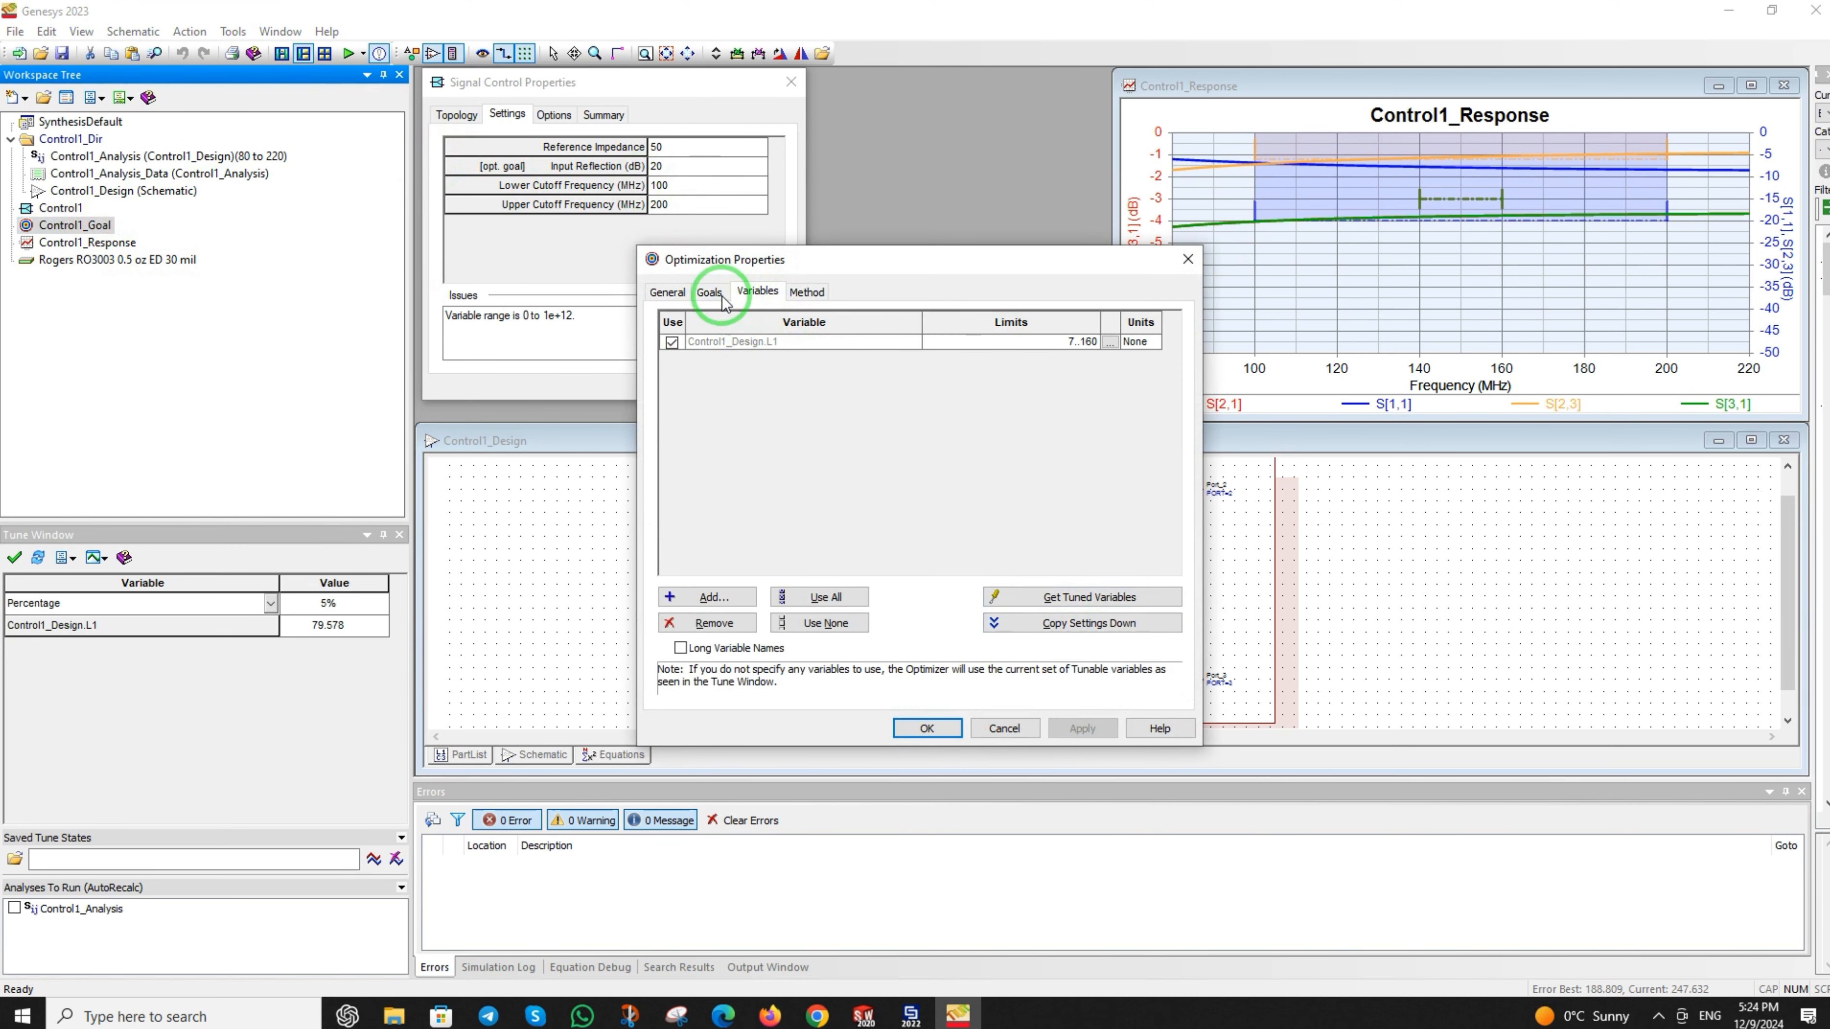
pyautogui.click(709, 291)
pyautogui.click(872, 376)
pyautogui.moveTo(871, 376); pyautogui.dragTo(858, 377)
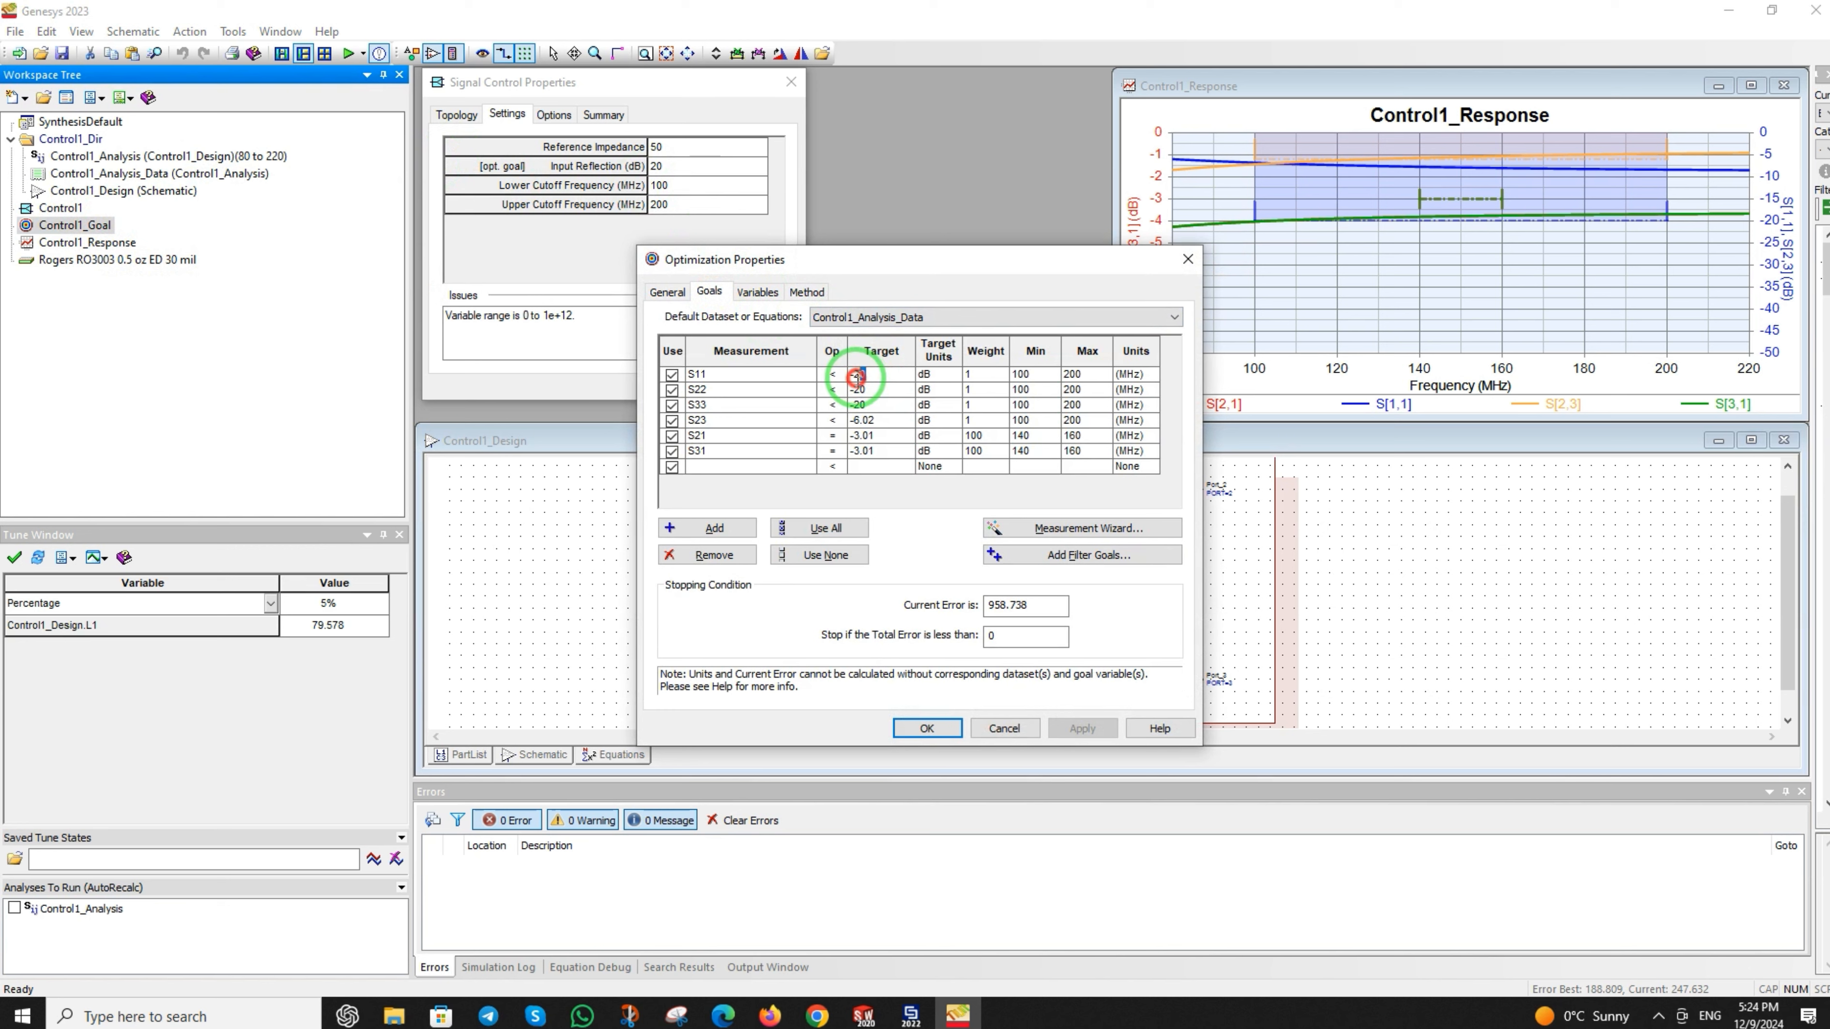
pyautogui.click(870, 389)
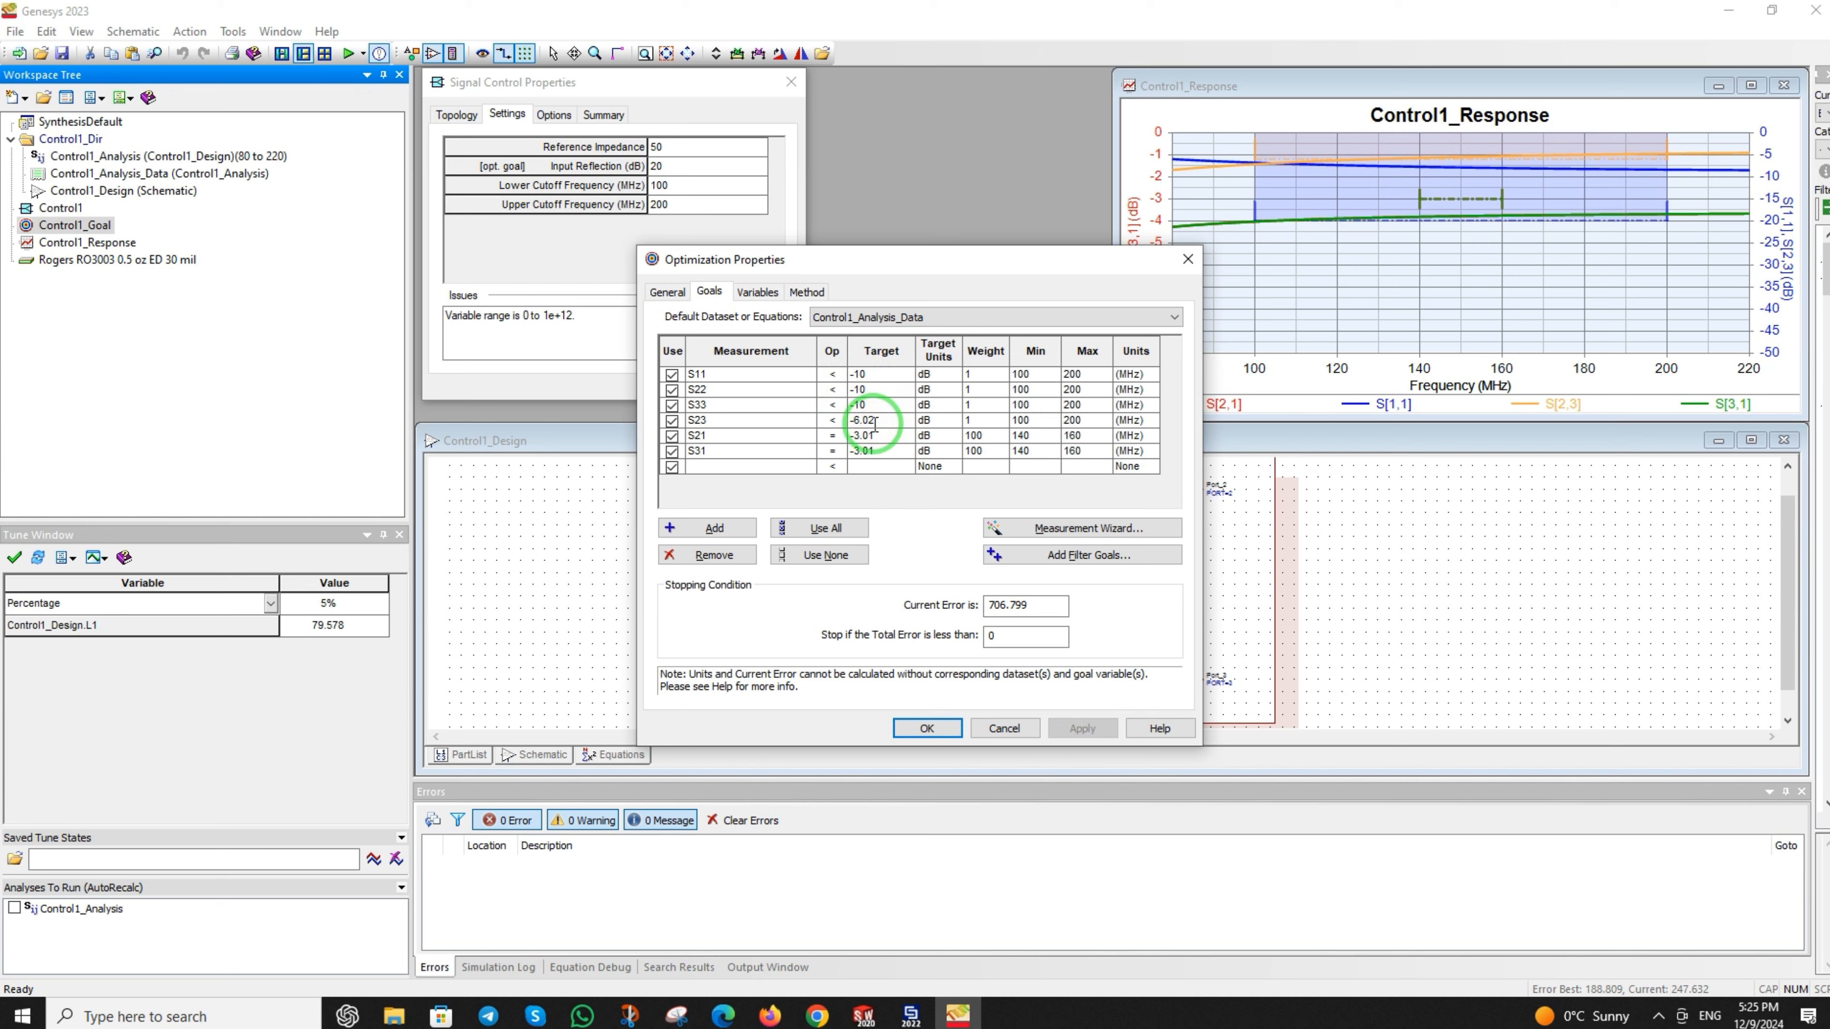
pyautogui.click(719, 435)
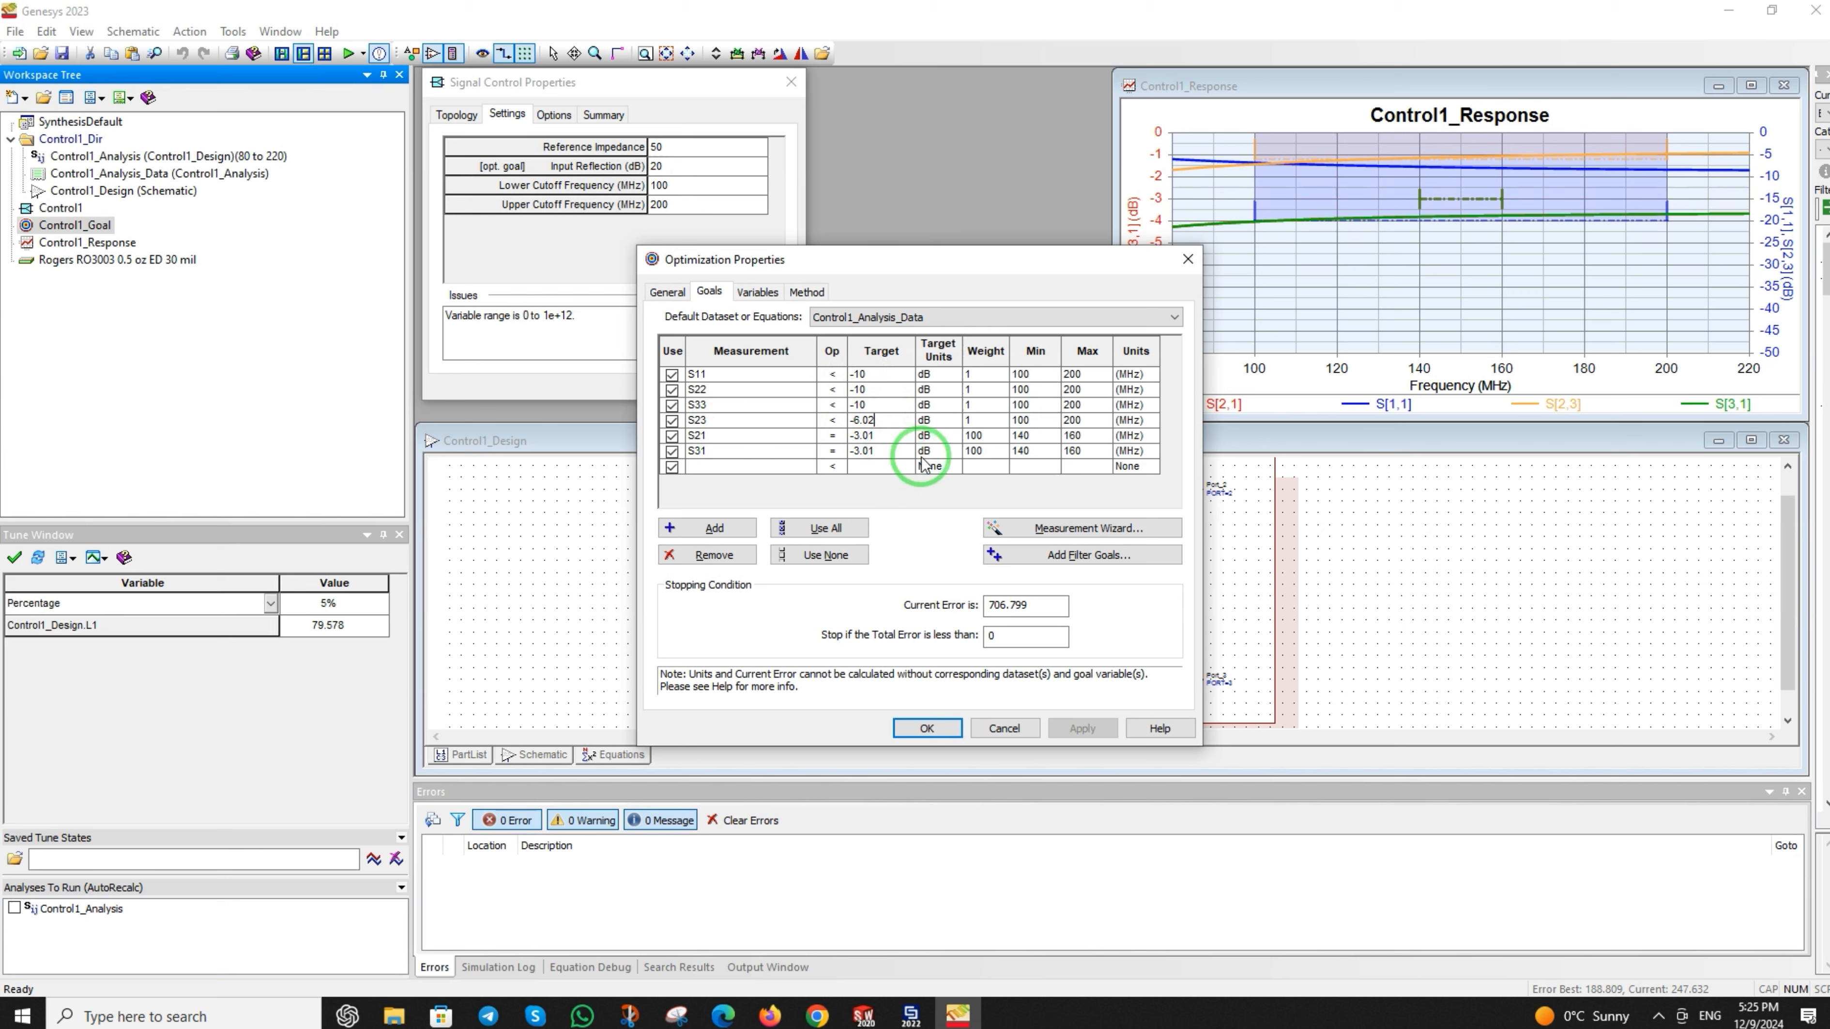
pyautogui.click(906, 730)
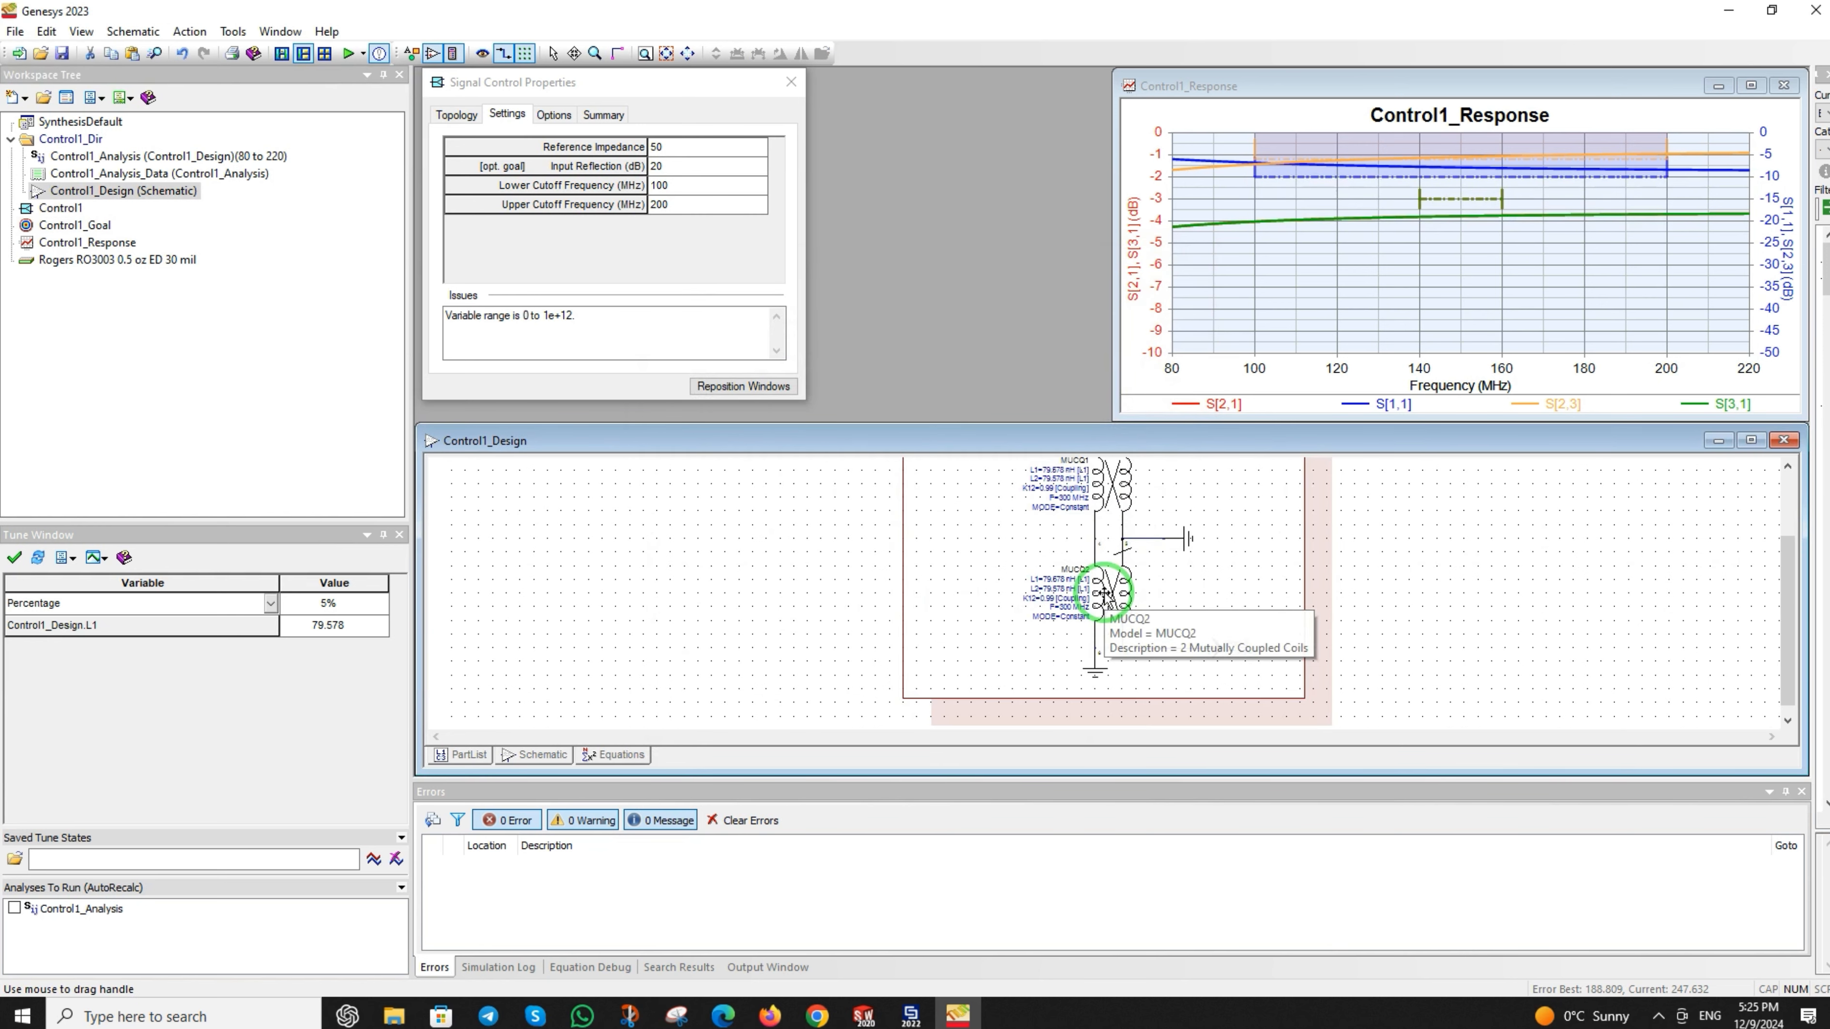
# - Enable tuning for the L1 and L2 inductances of the coupled coils MUCQ1
pyautogui.doubleClick(1086, 478)
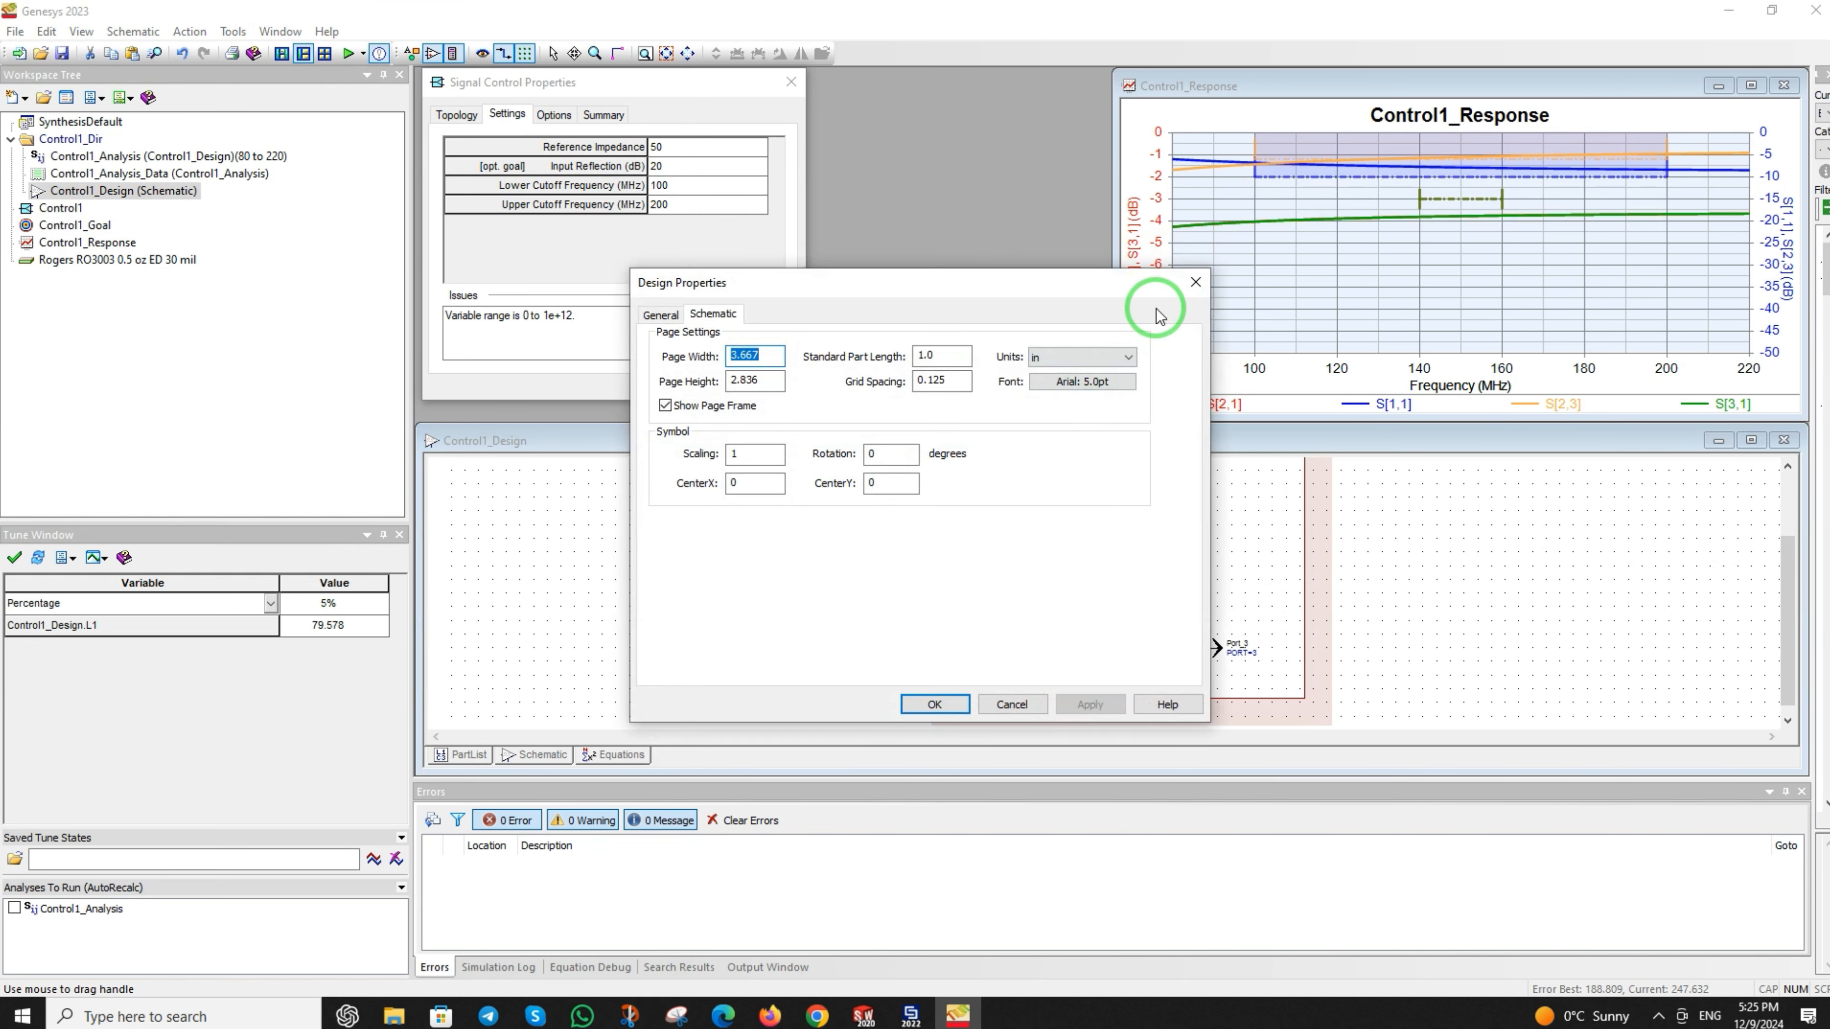
pyautogui.click(1196, 281)
pyautogui.click(1115, 483)
pyautogui.doubleClick(1115, 483)
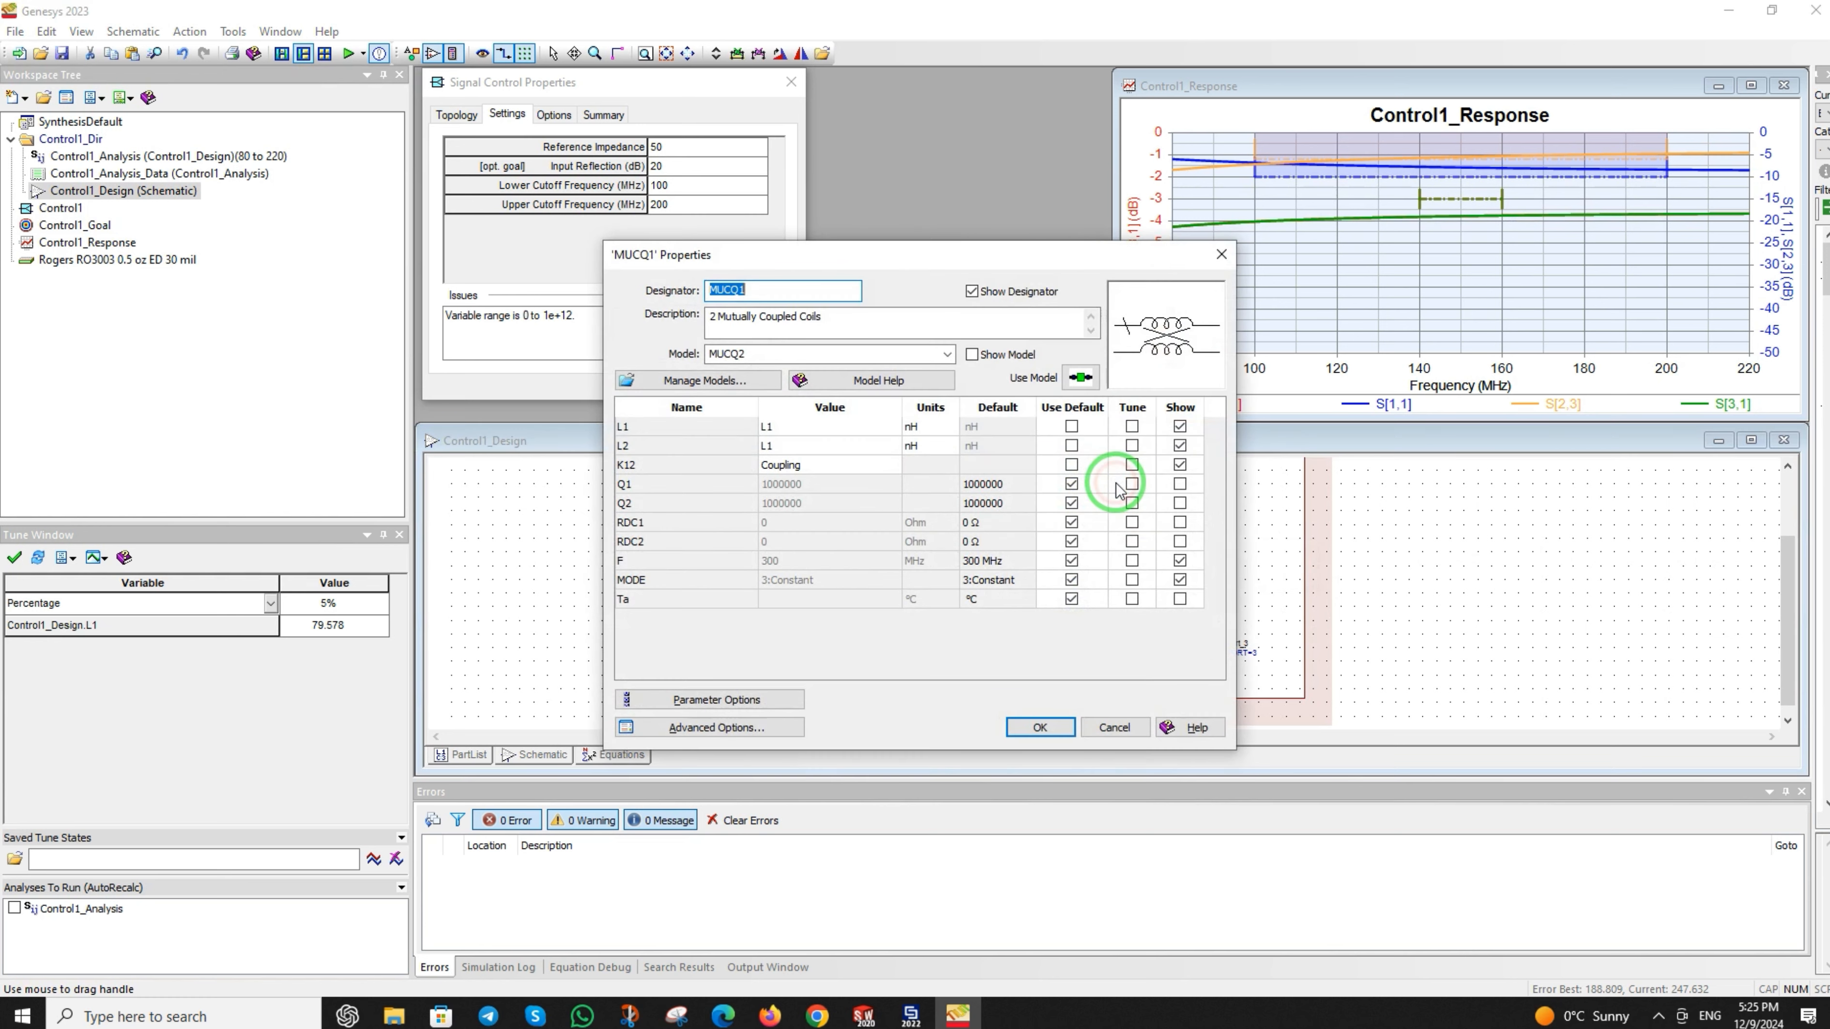
pyautogui.click(1132, 426)
pyautogui.click(1132, 445)
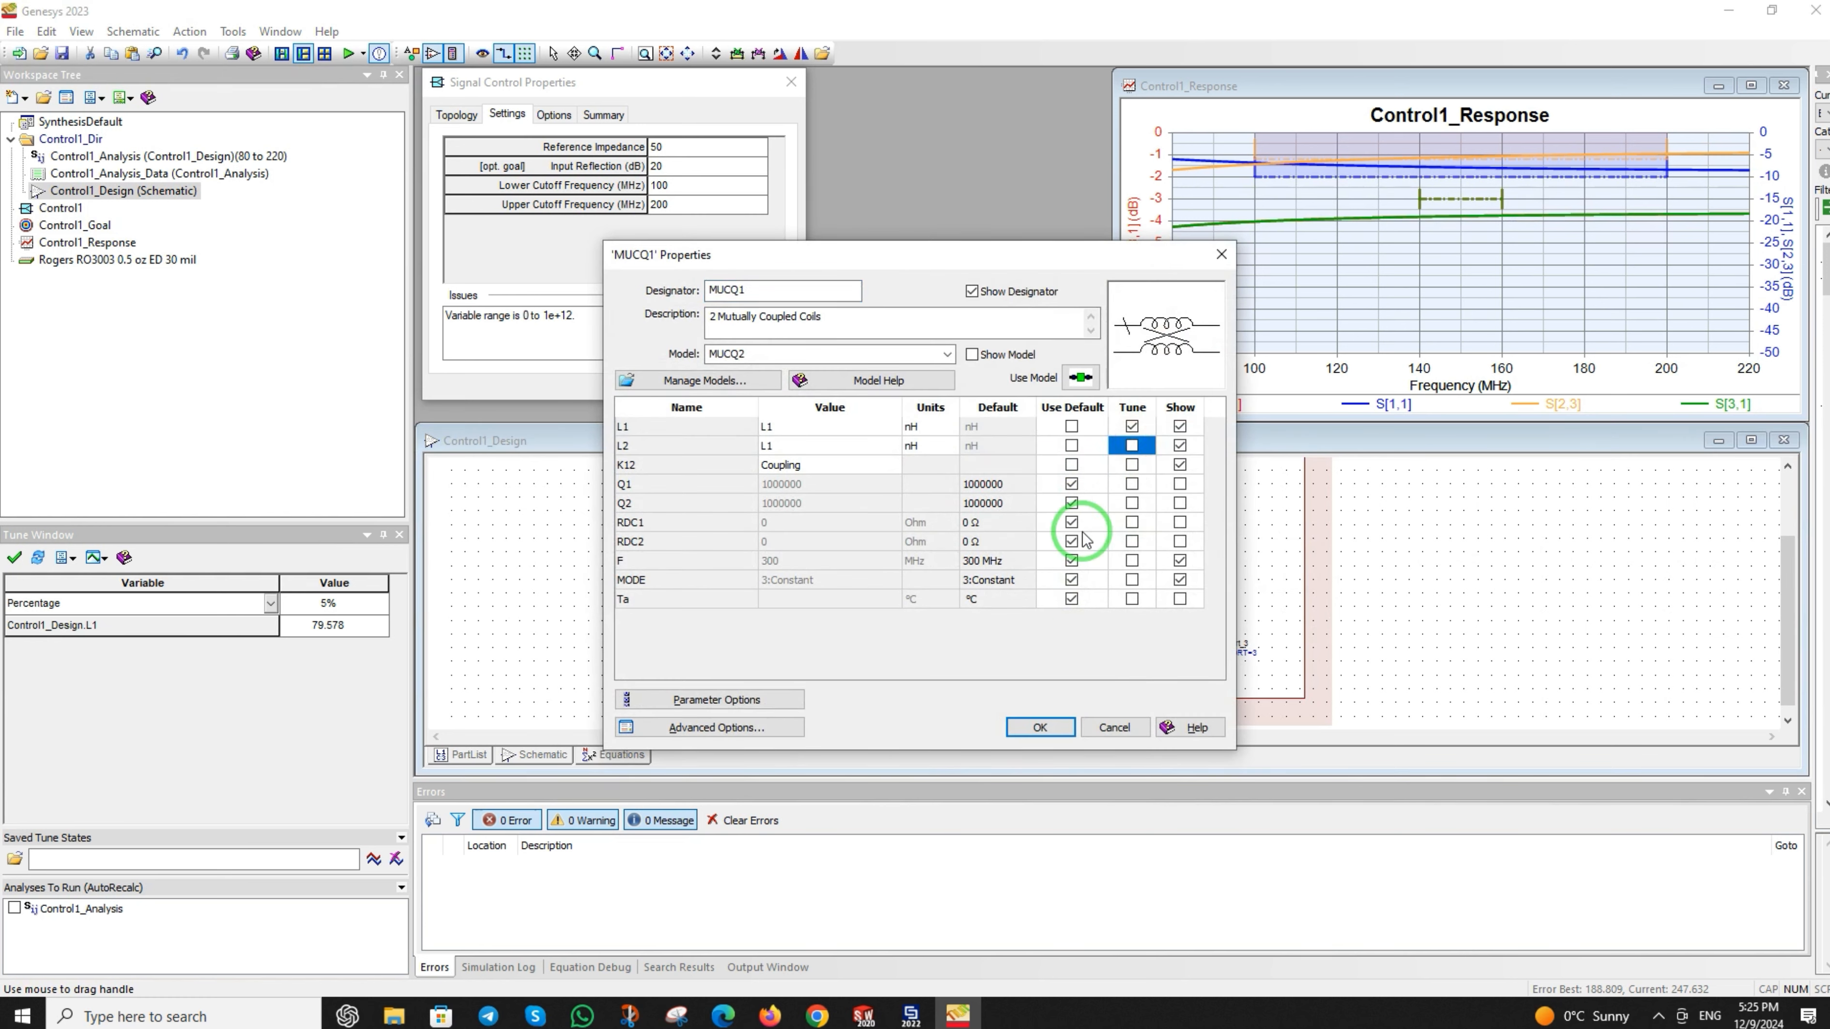
pyautogui.click(1117, 452)
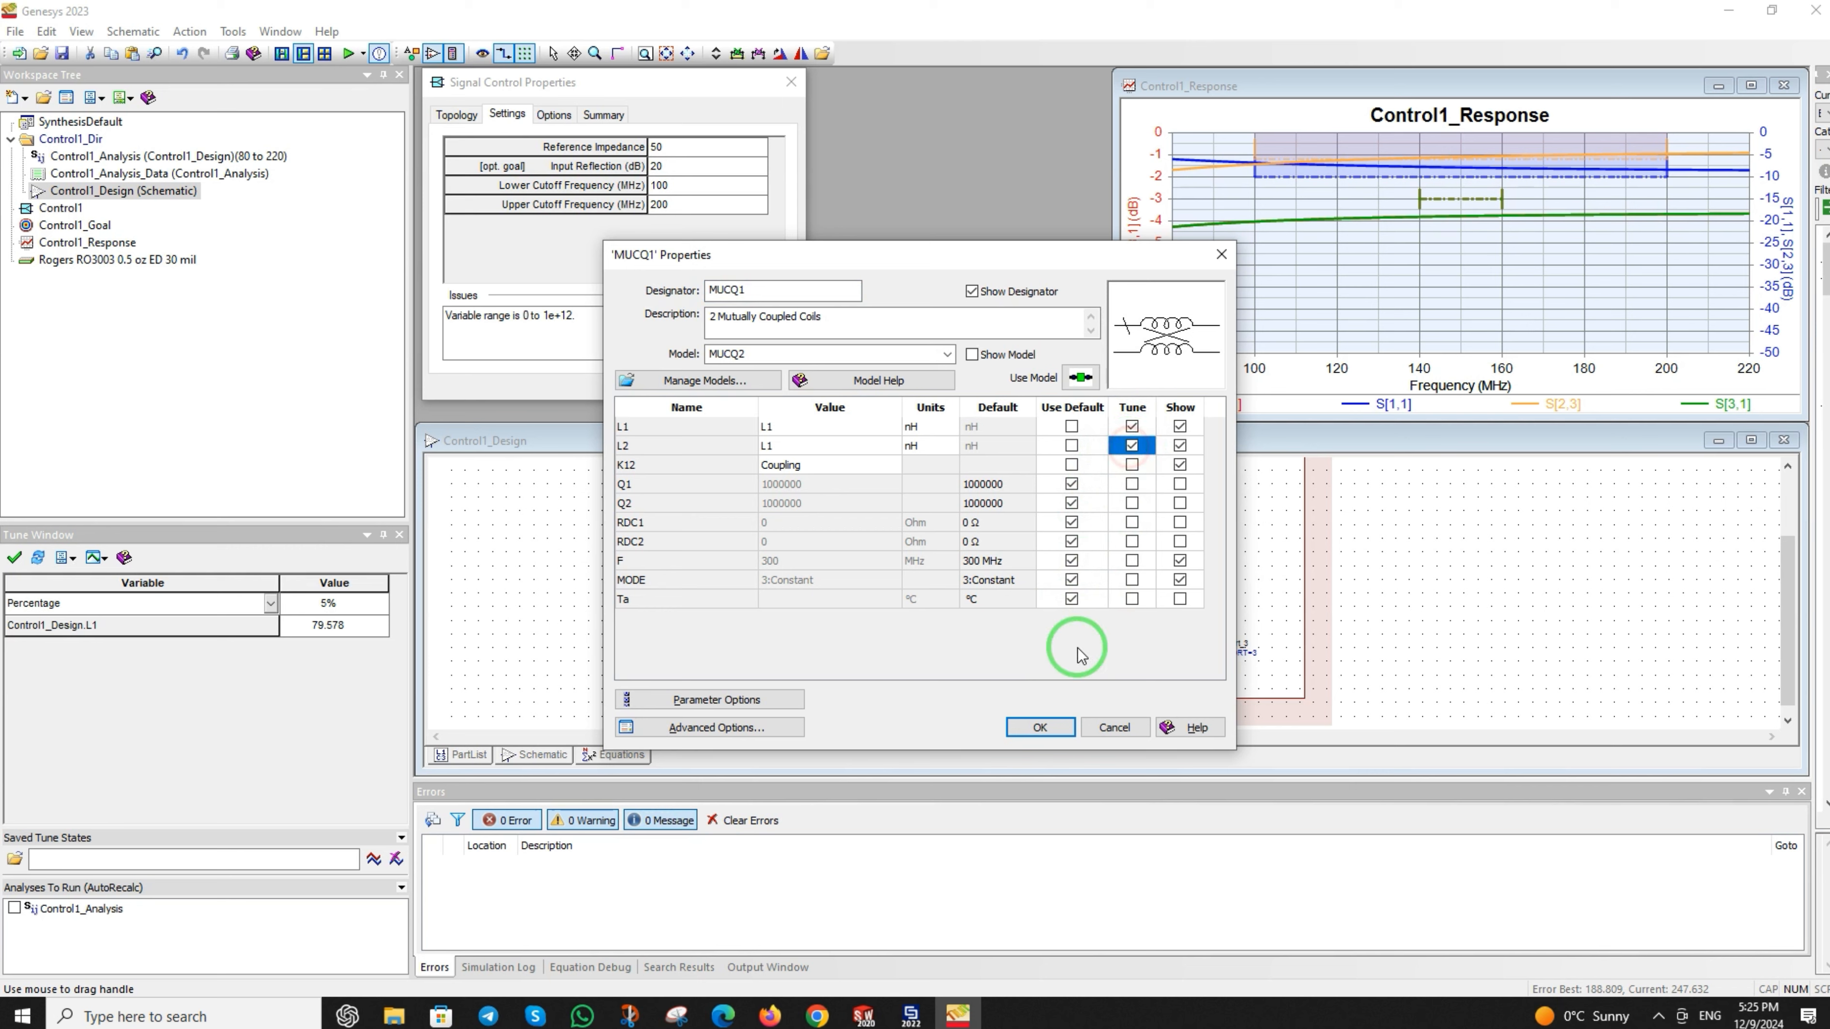
pyautogui.click(1057, 724)
# - Enable tuning for the L1 and L2 inductances of the coupled coils MUCQ2
pyautogui.doubleClick(1113, 587)
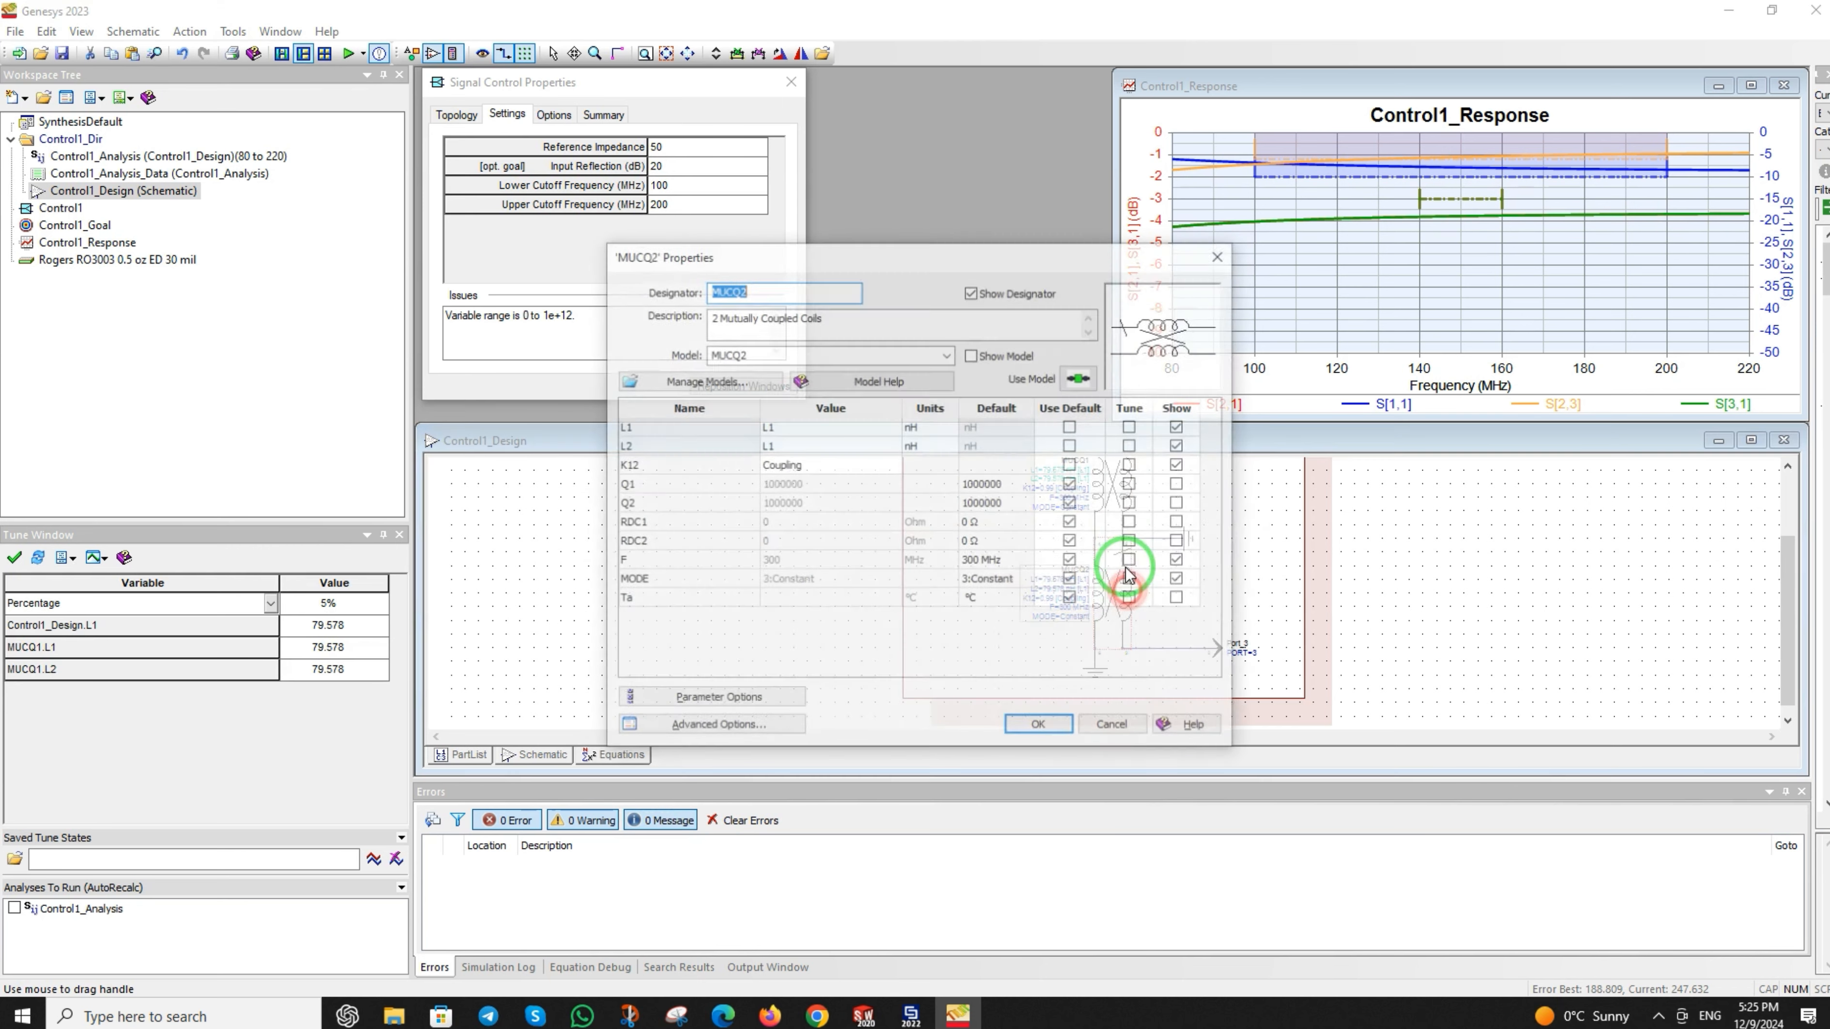
pyautogui.click(1131, 426)
pyautogui.click(1132, 446)
pyautogui.click(1040, 727)
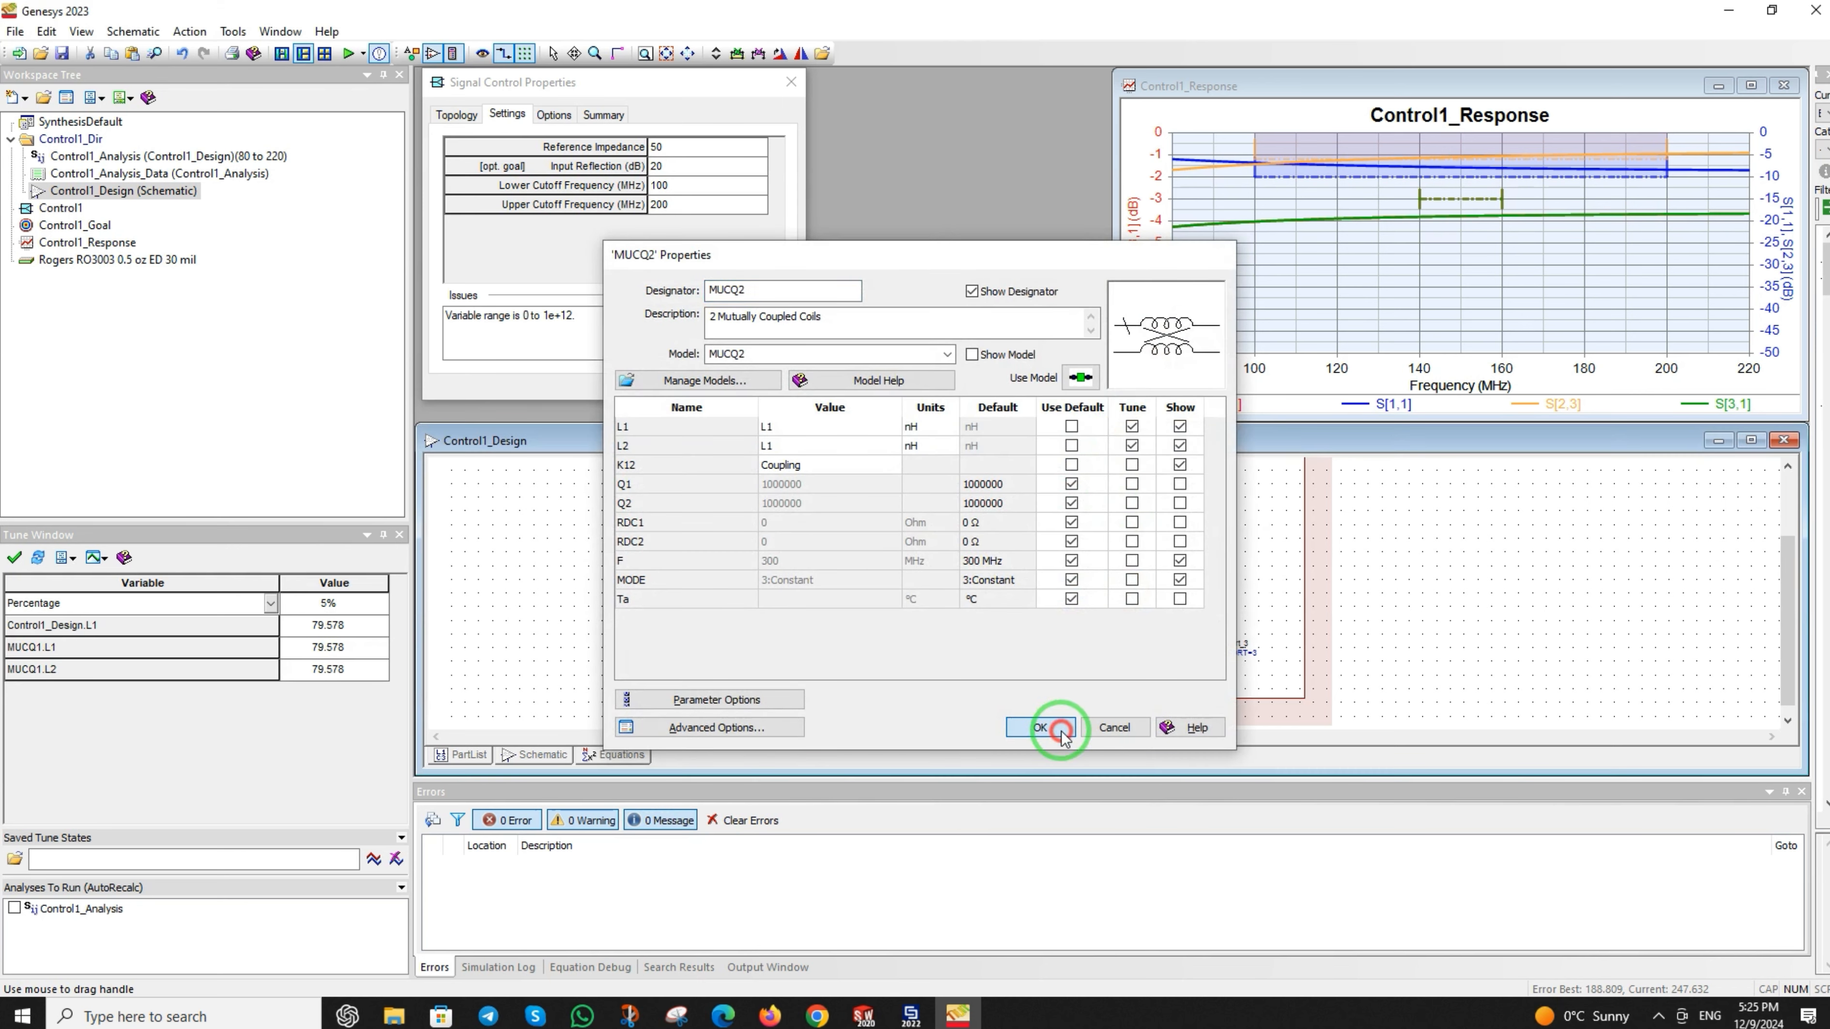
pyautogui.scroll(-3, 1095, 592)
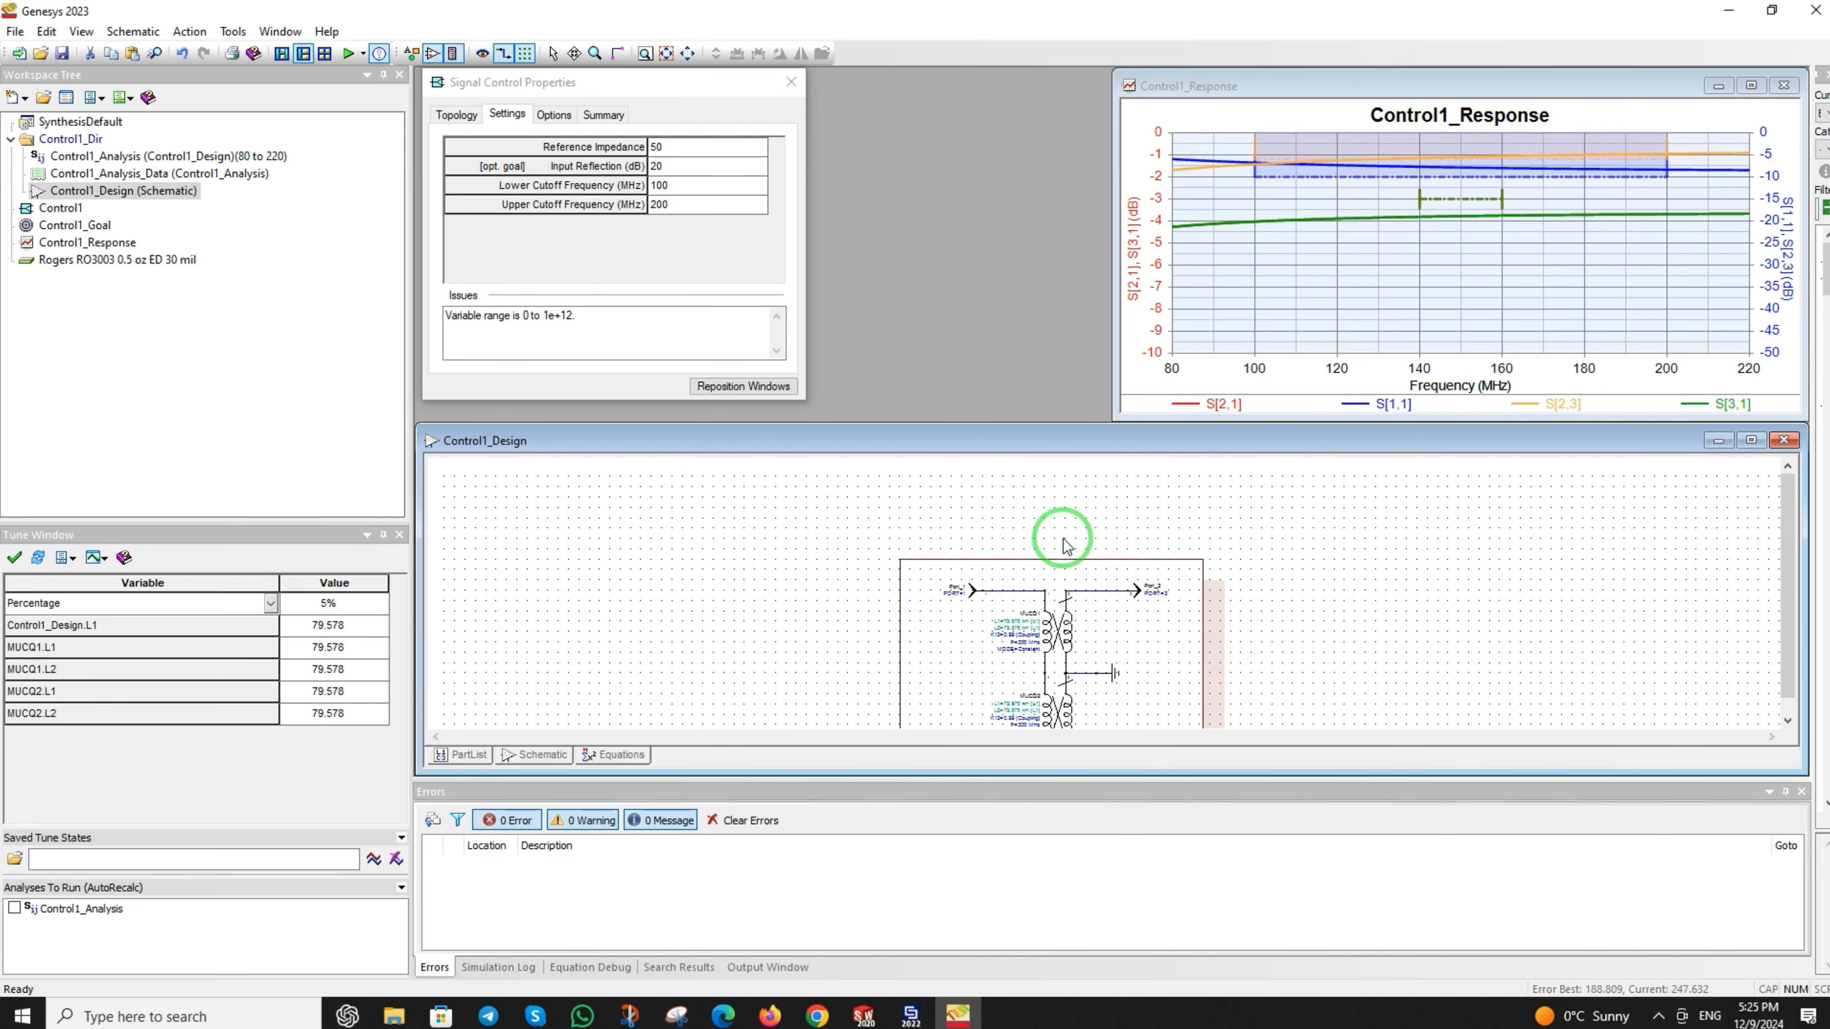
pyautogui.moveTo(1064, 536); pyautogui.dragTo(1042, 450)
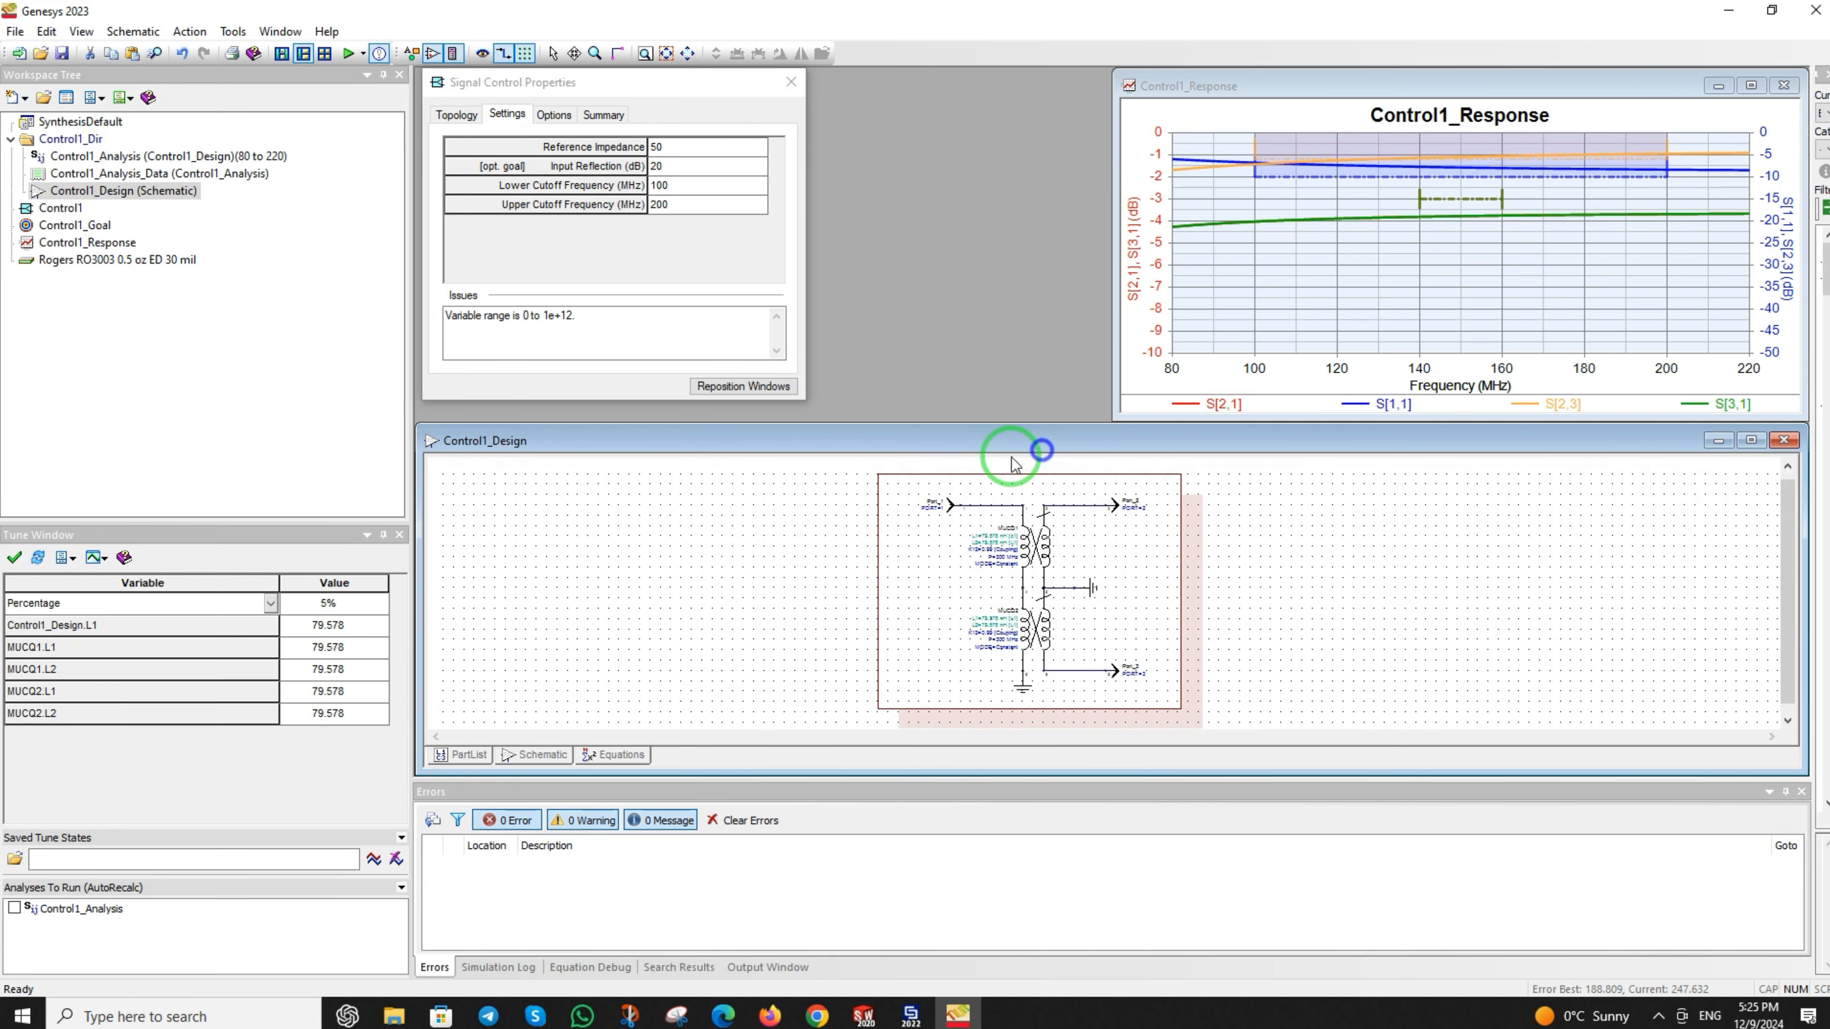
# - Bring the tuned inductances of MUCQ1 and MUCQ2 into Control1_Goal as optimization variables
pyautogui.doubleClick(77, 222)
pyautogui.click(759, 294)
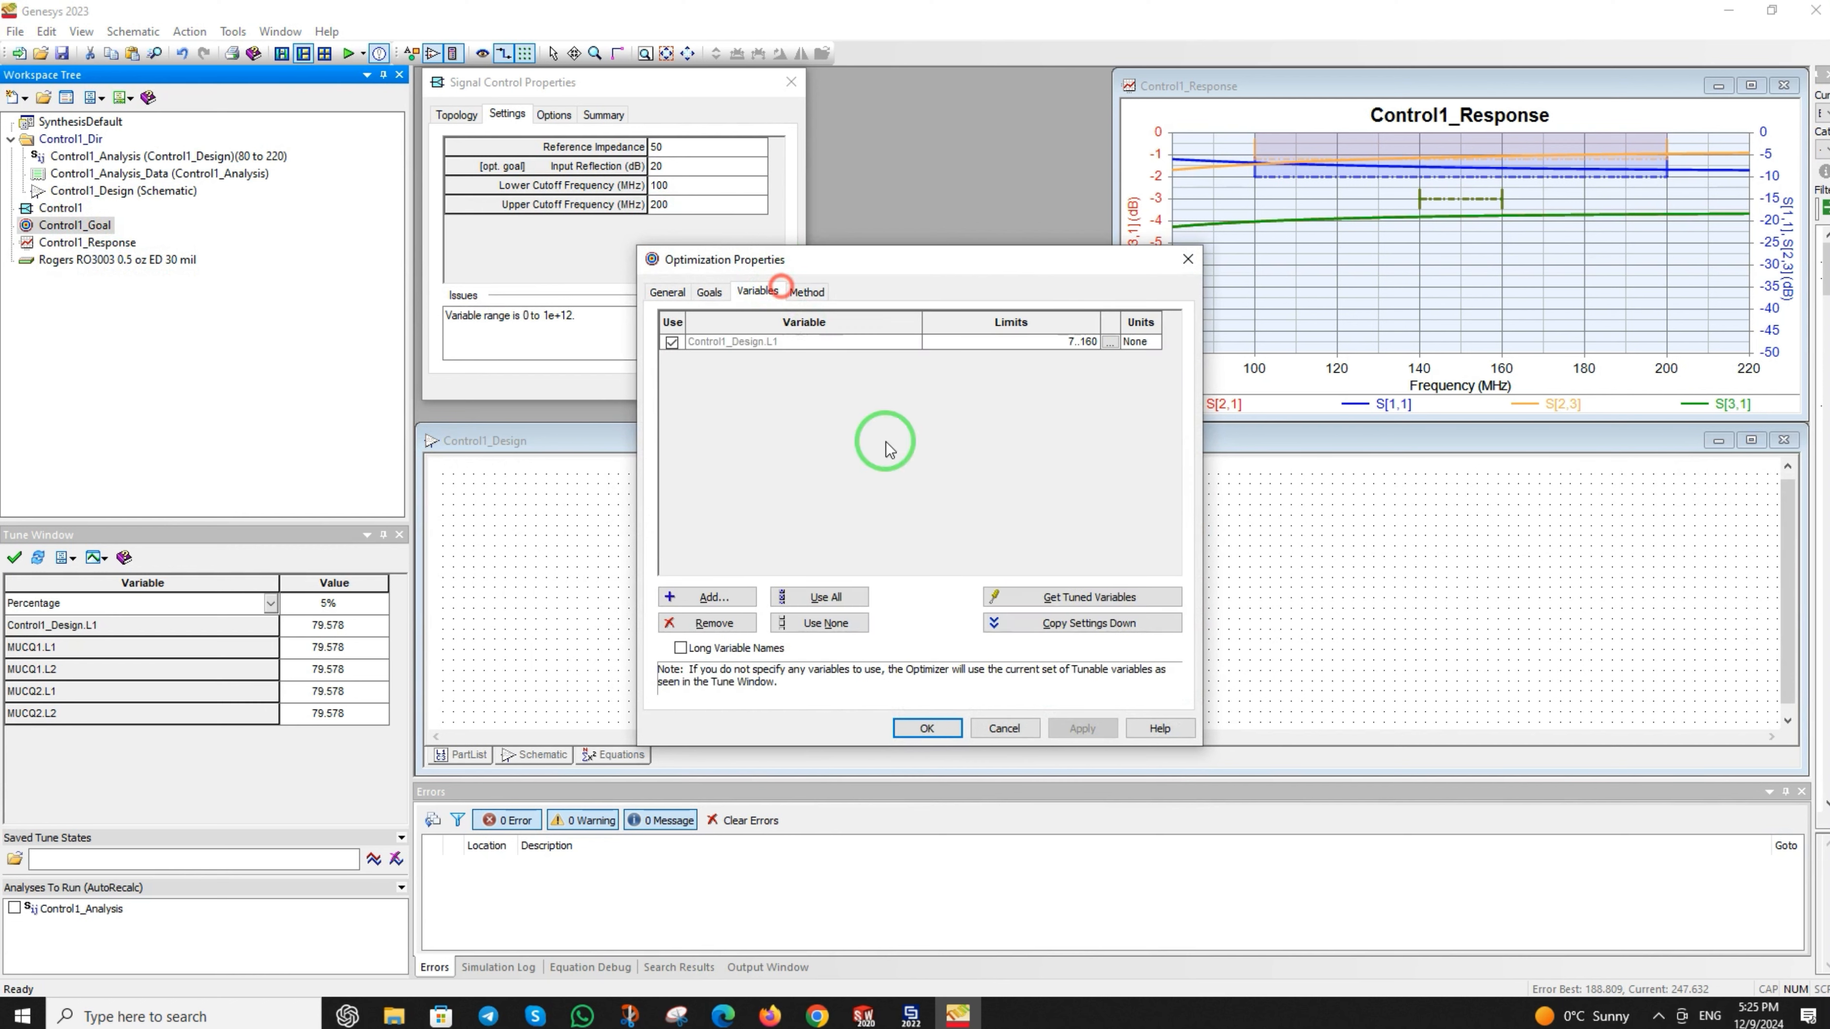
pyautogui.click(1064, 597)
# - Run the automatic optimization with the coil equations overridden, stop it, and remove the starting traces from the response graph
pyautogui.click(707, 292)
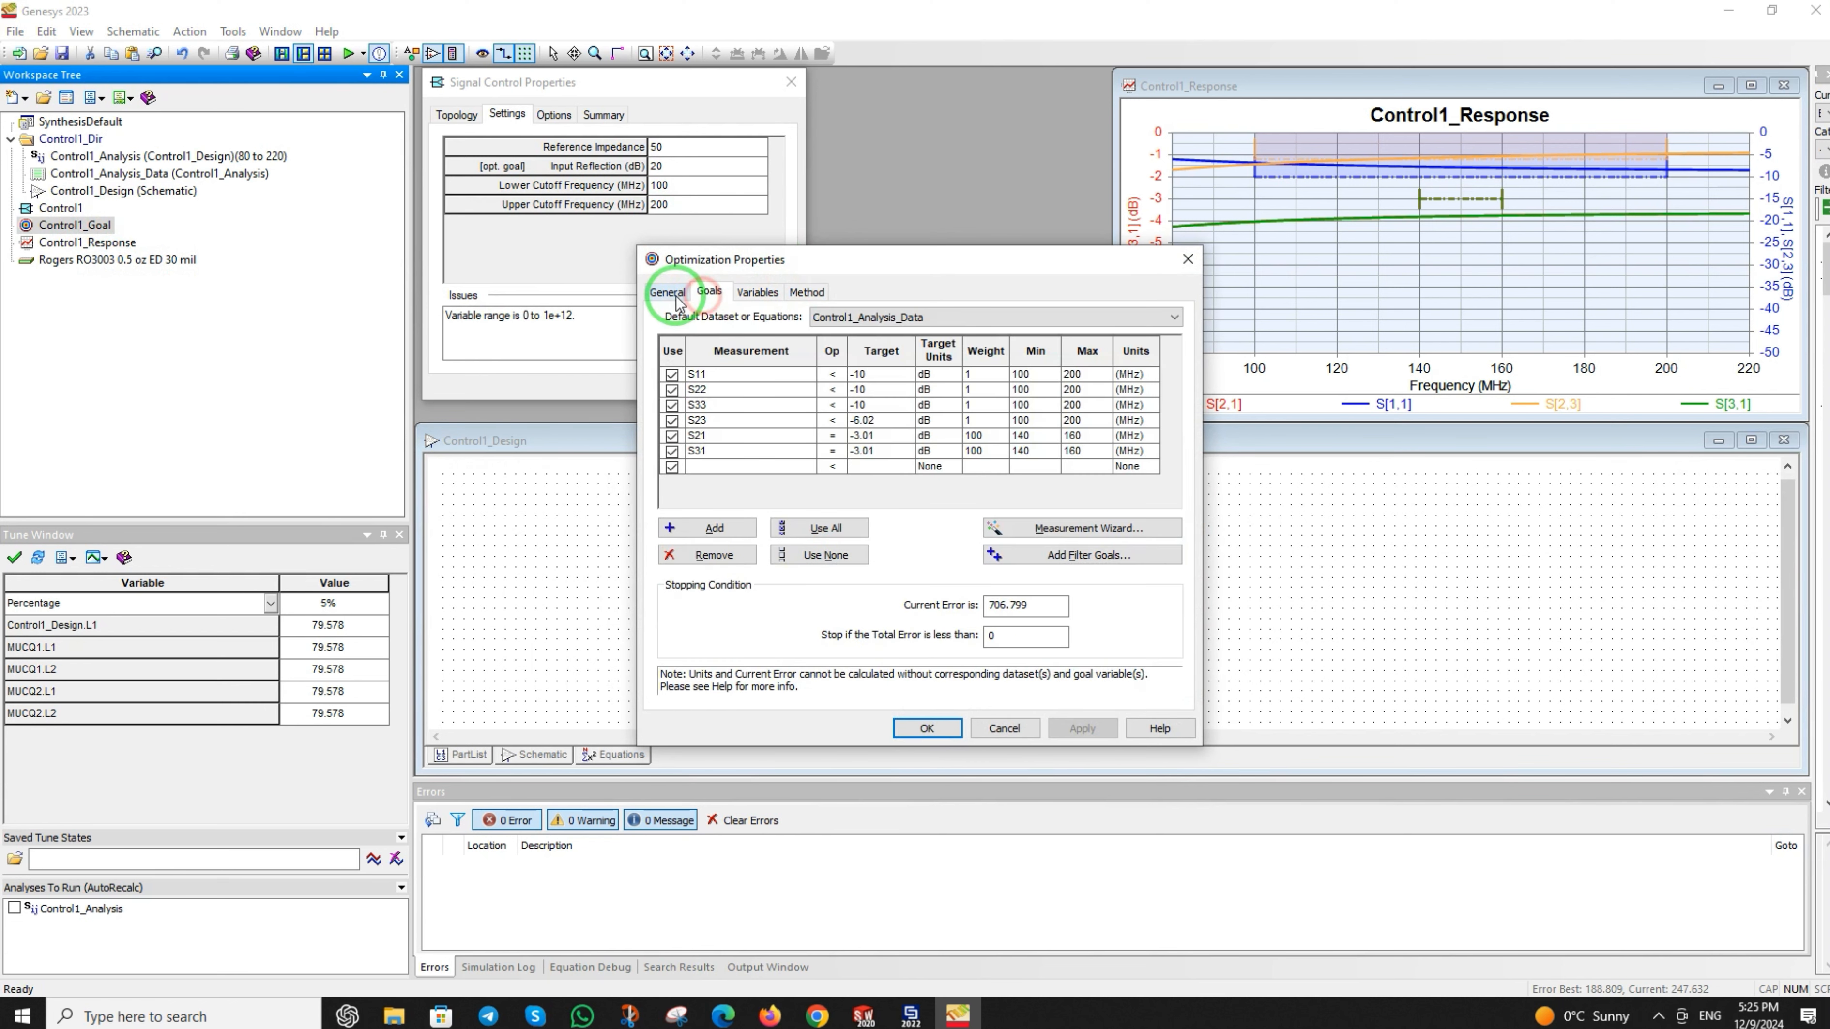
pyautogui.click(678, 295)
pyautogui.click(1082, 470)
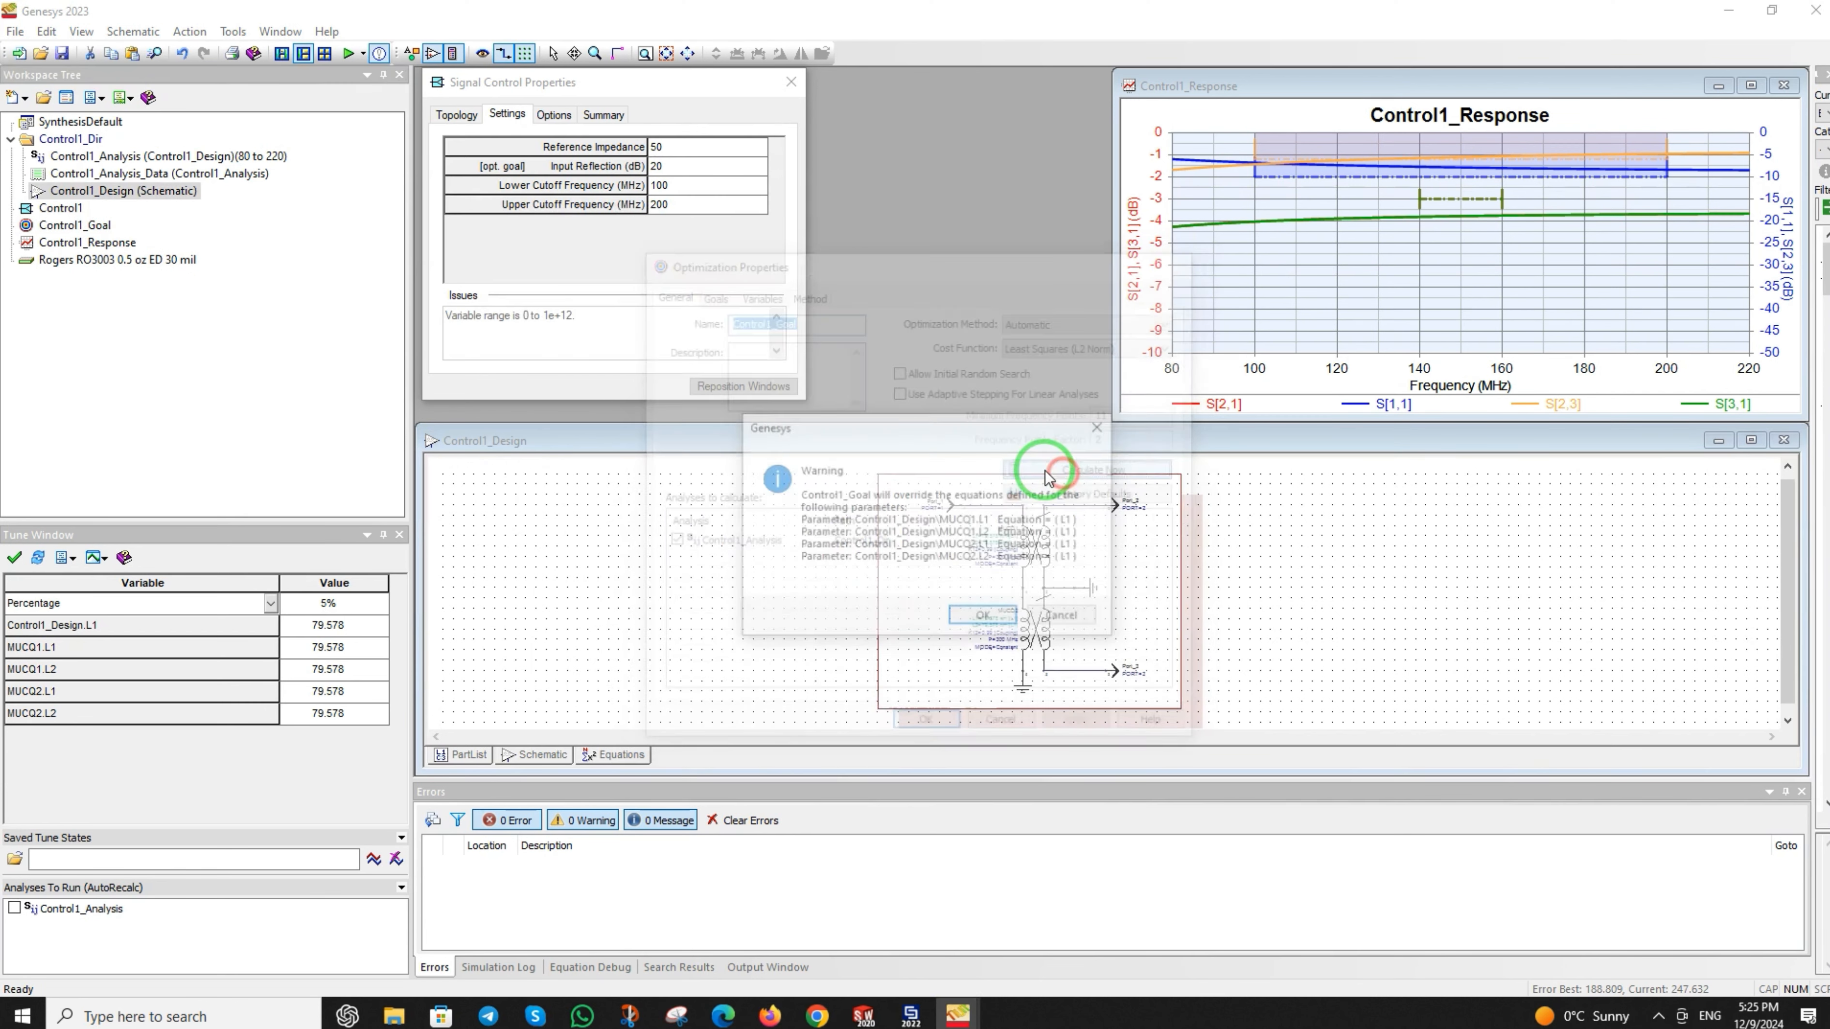
pyautogui.click(1000, 624)
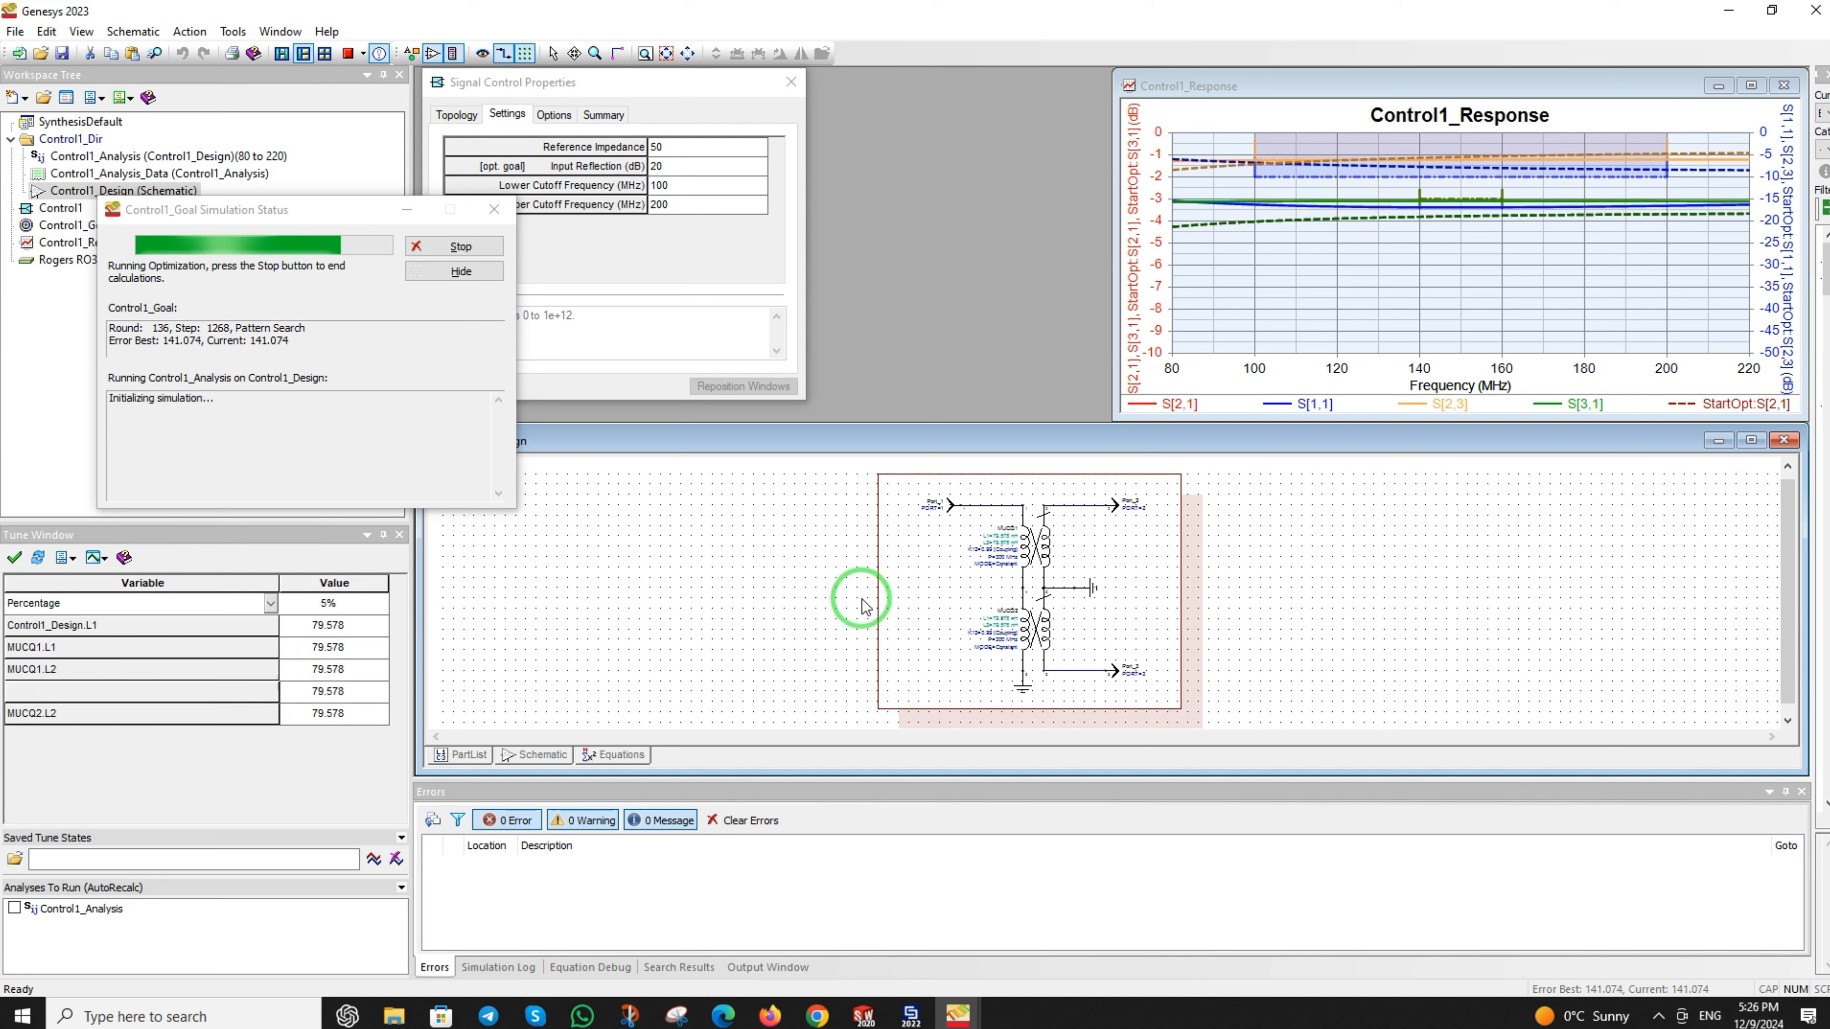
pyautogui.click(454, 246)
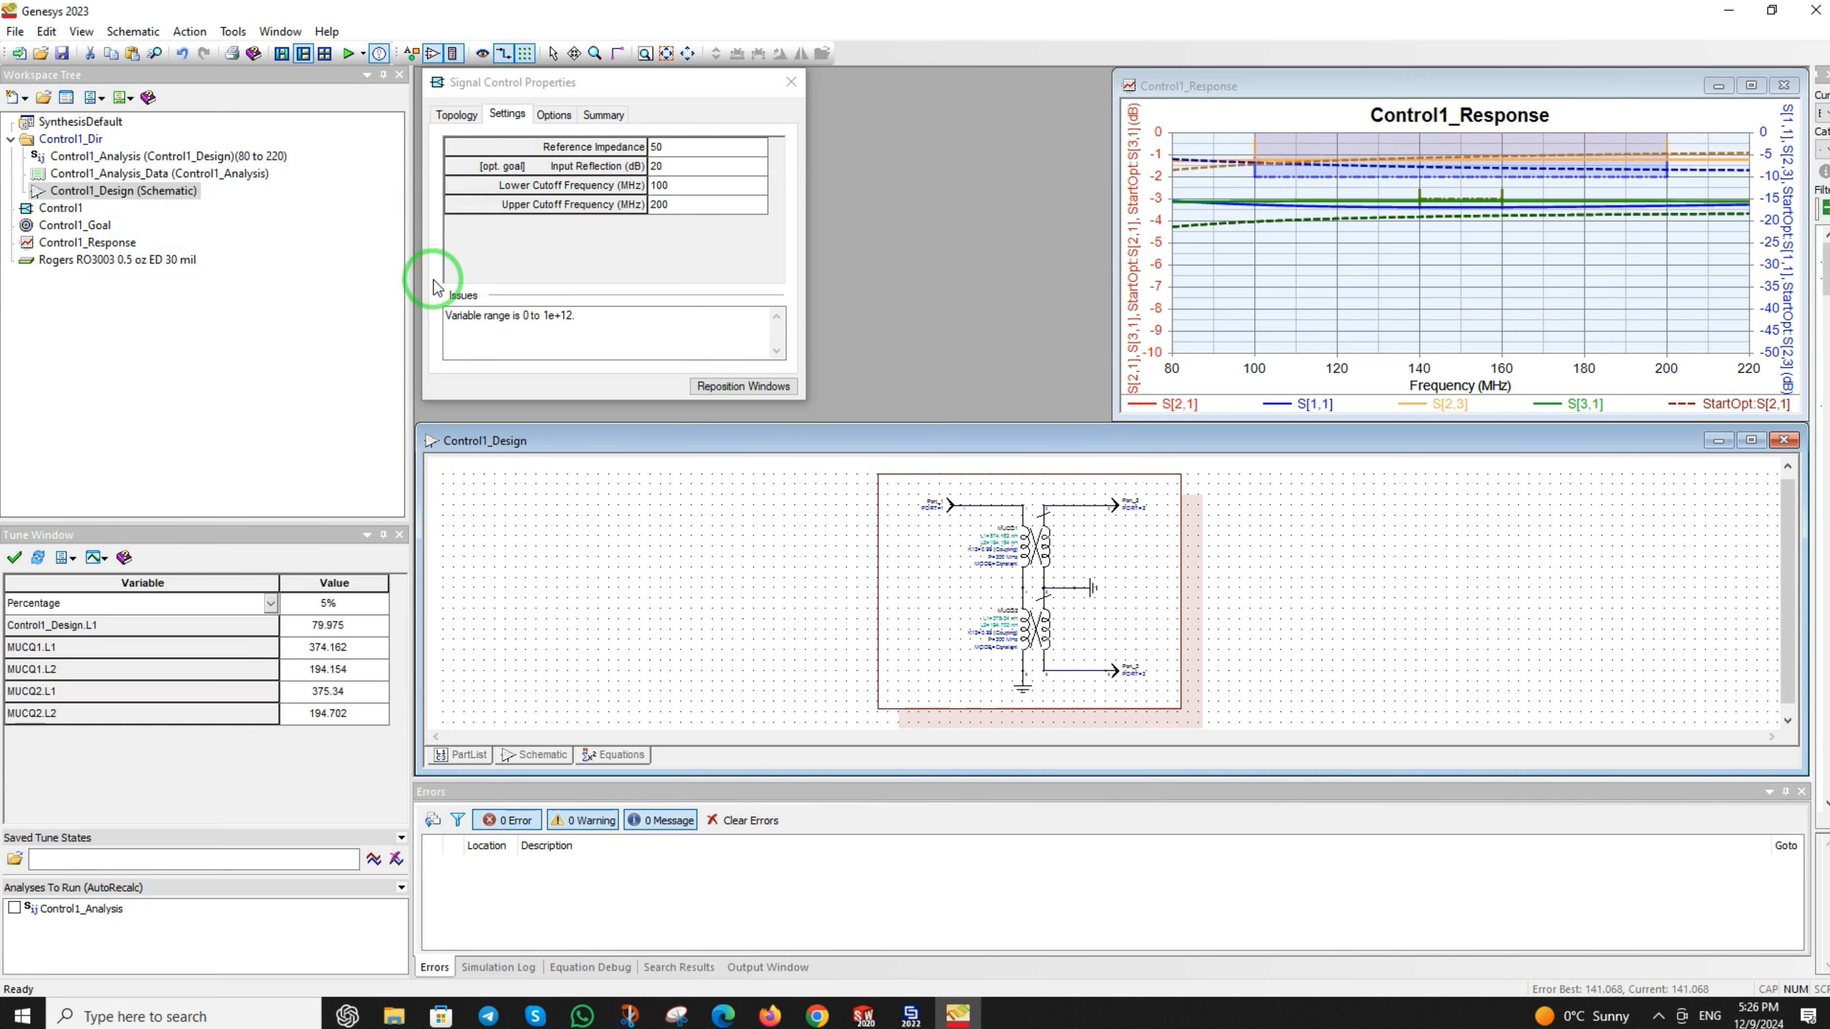
pyautogui.click(396, 860)
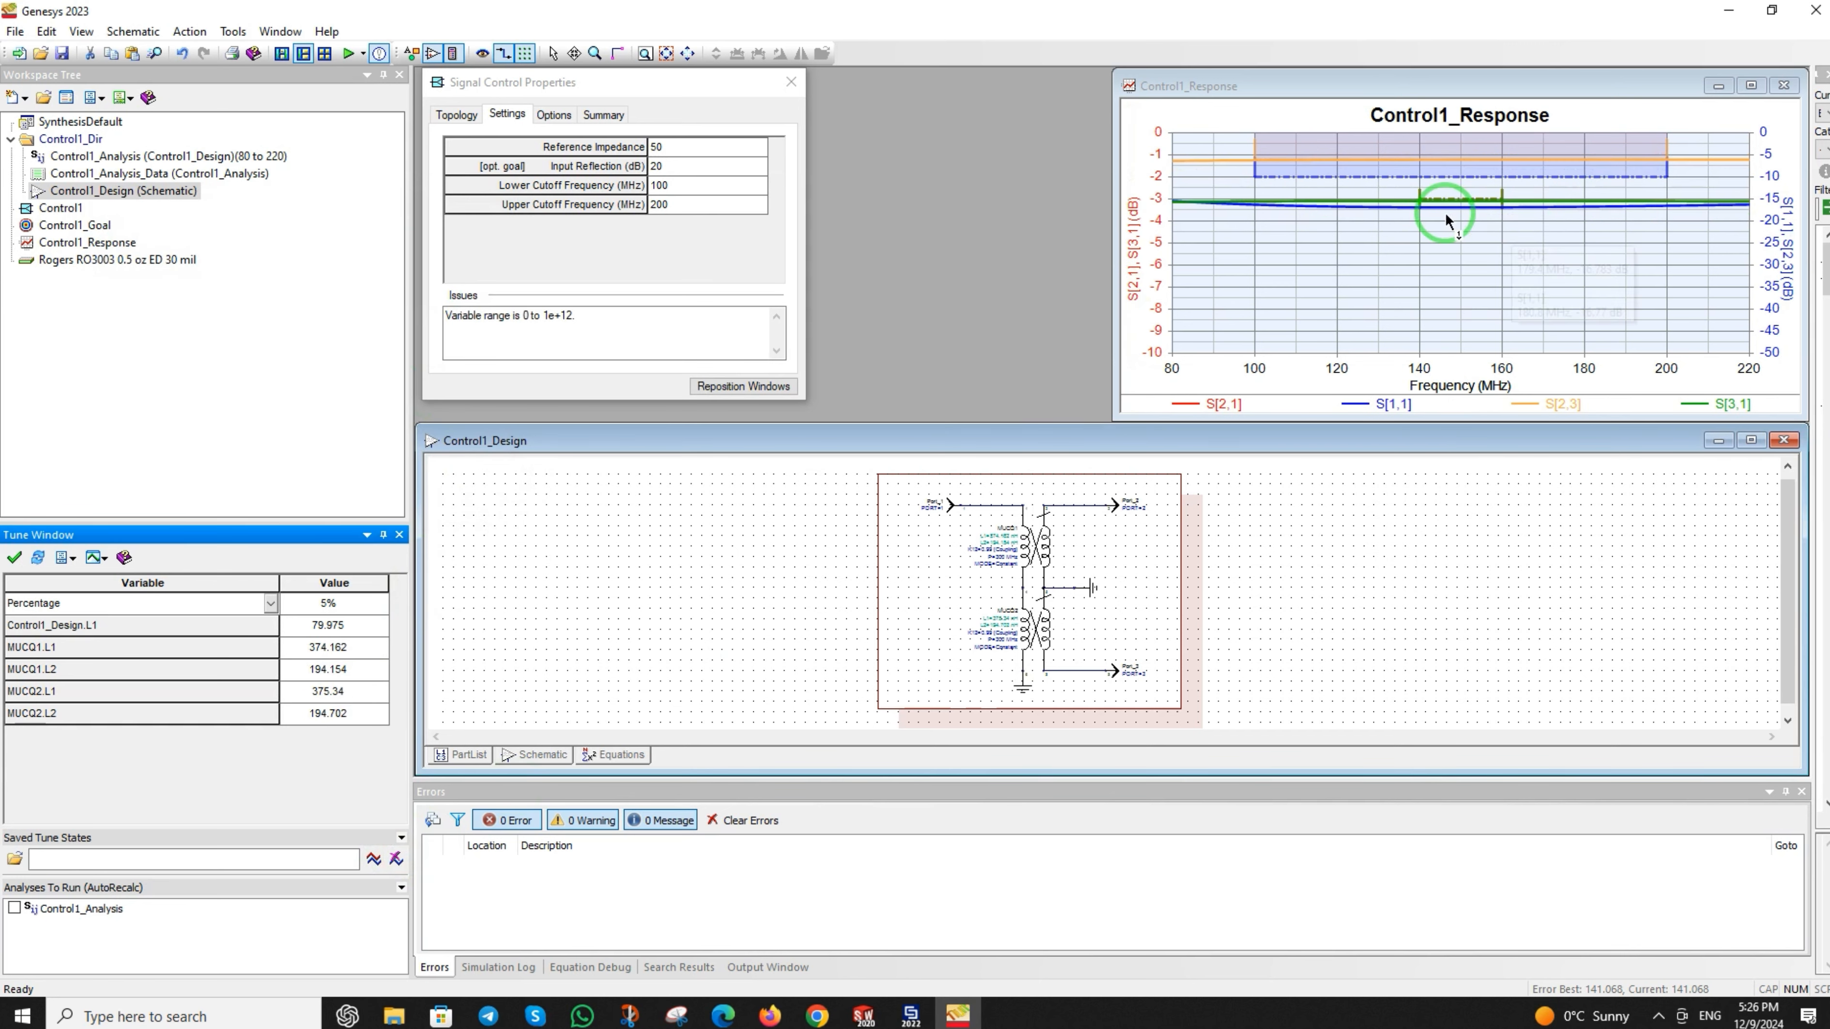
# - Examine the optimized S21 and S31 responses near mid-band and the inductances of MUCQ1 and MUCQ2 in the schematic
pyautogui.scroll(10, 1449, 210)
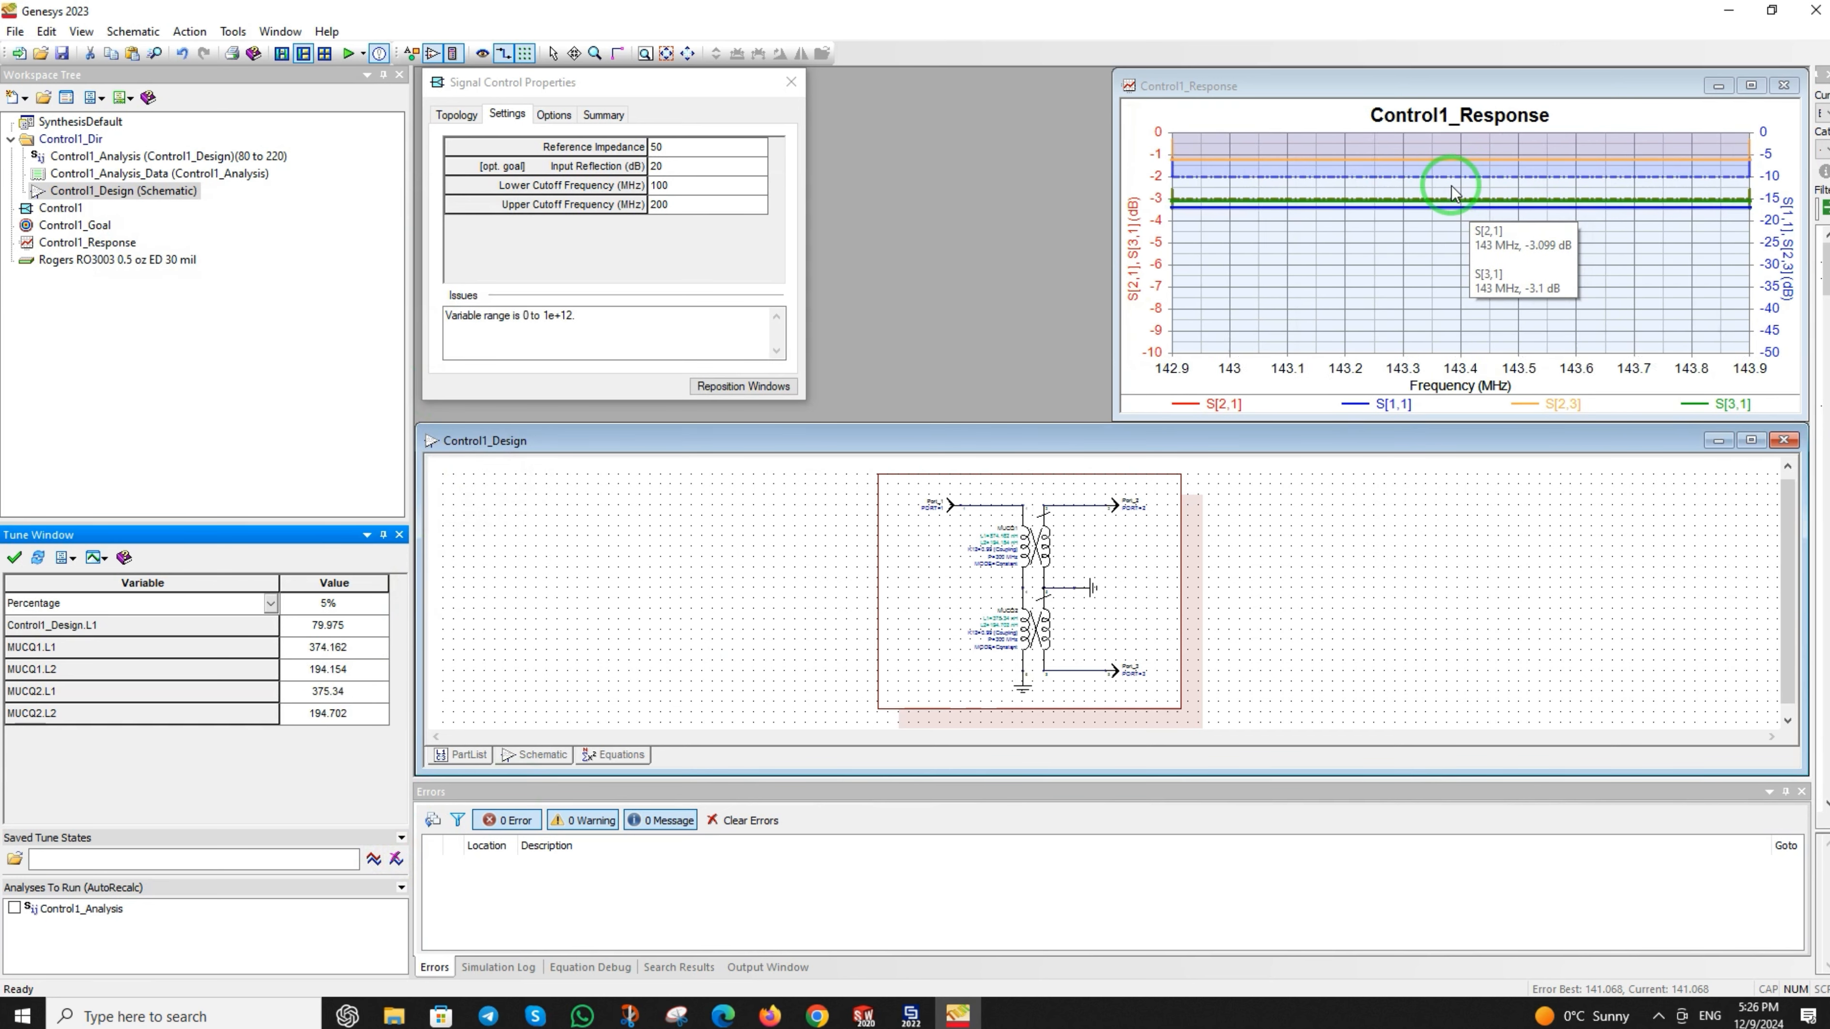
pyautogui.scroll(-10, 1449, 193)
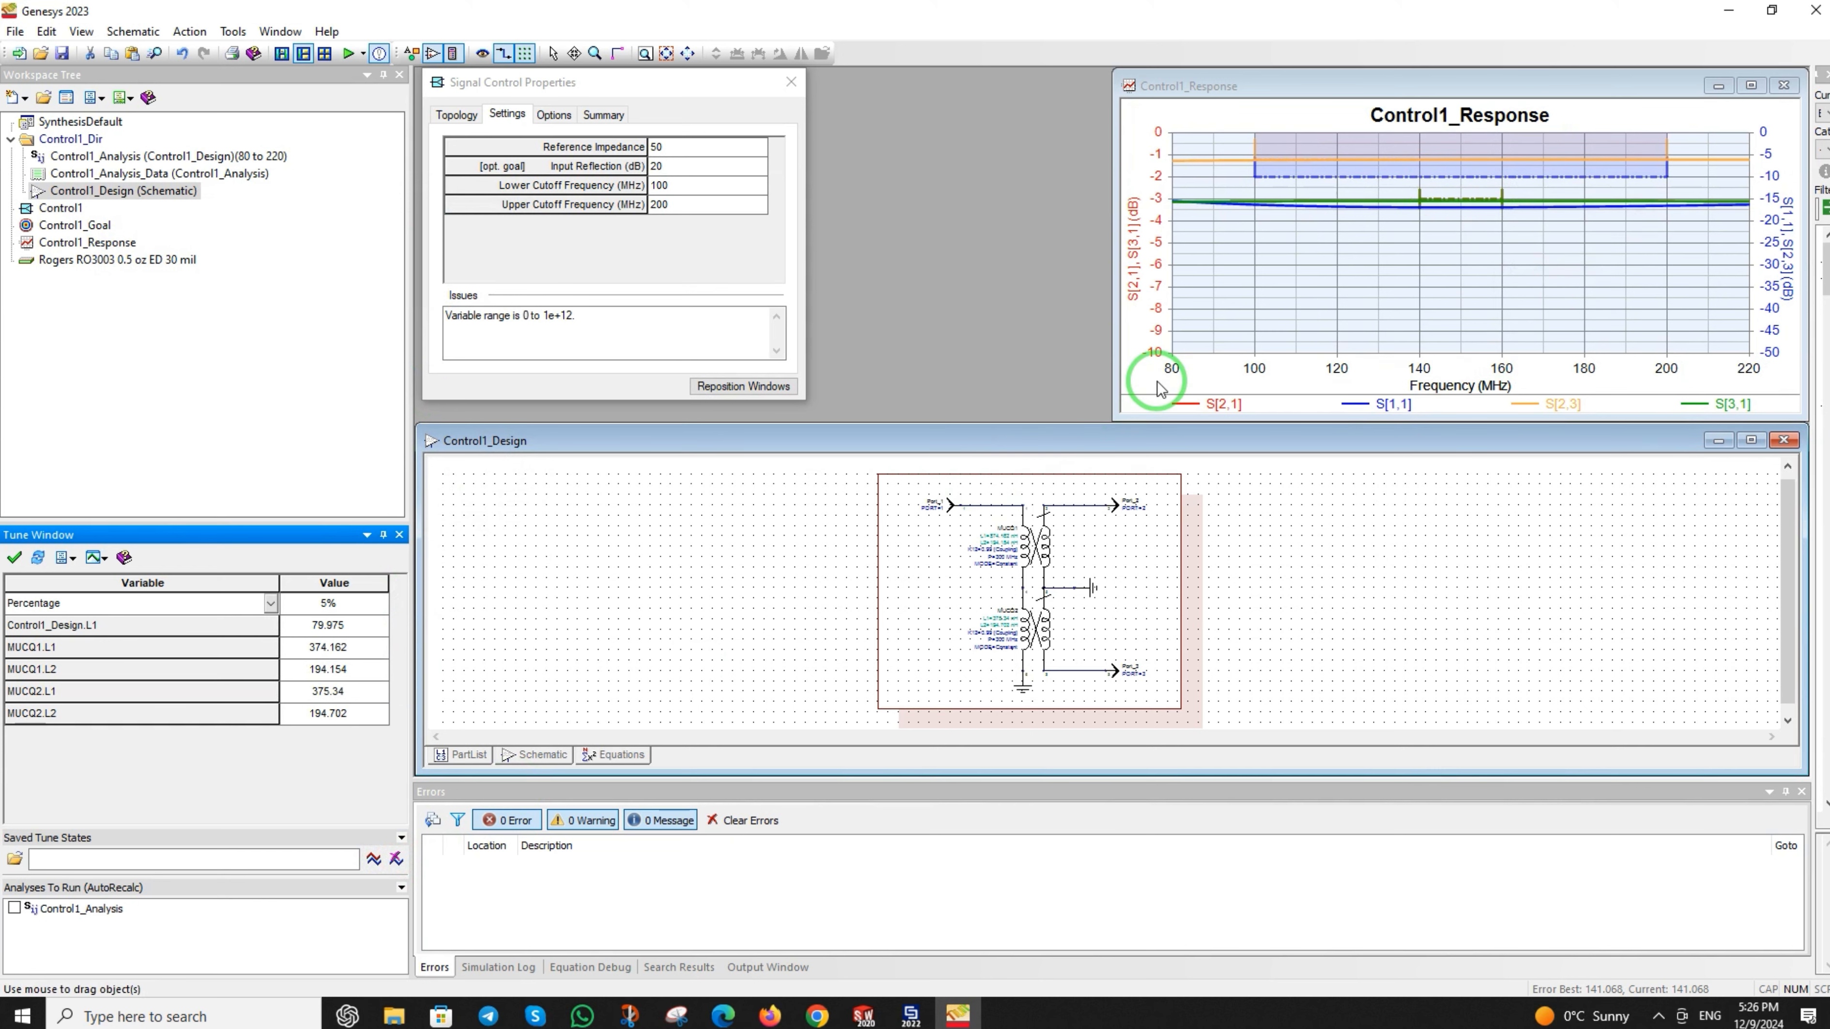
pyautogui.scroll(2, 1017, 595)
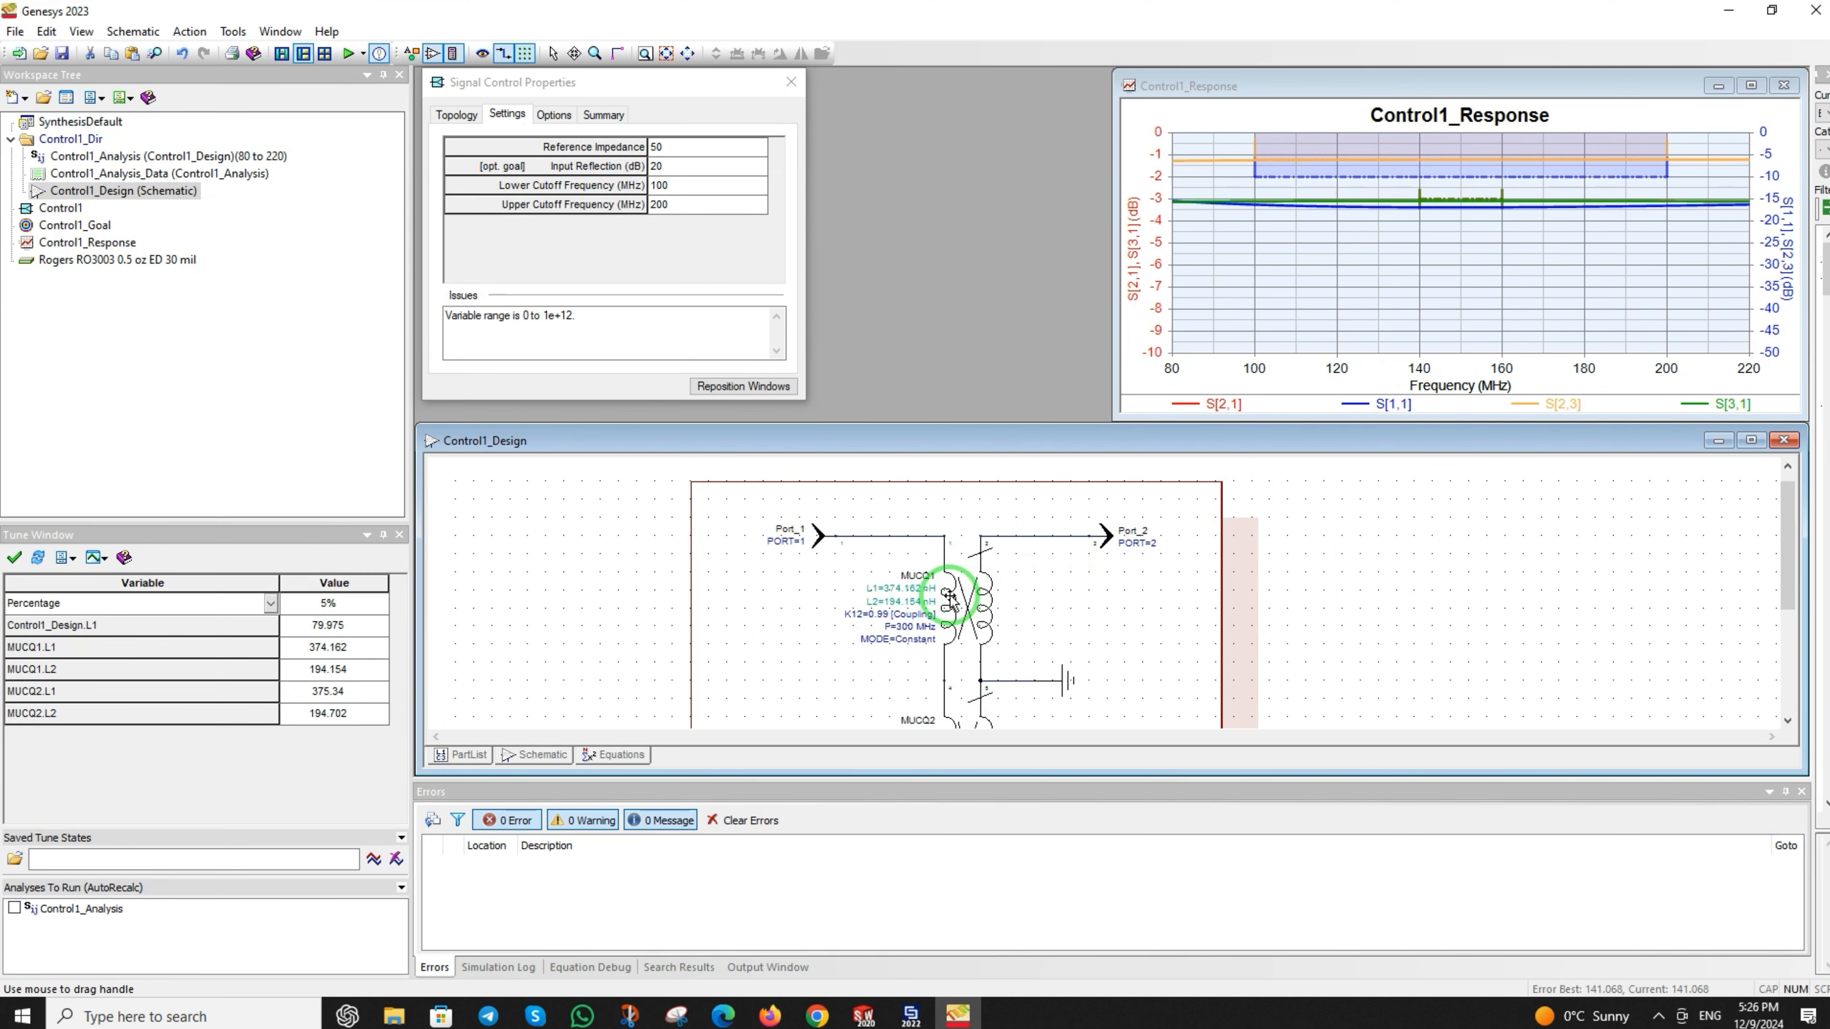
pyautogui.scroll(-2, 936, 627)
pyautogui.scroll(2, 1169, 696)
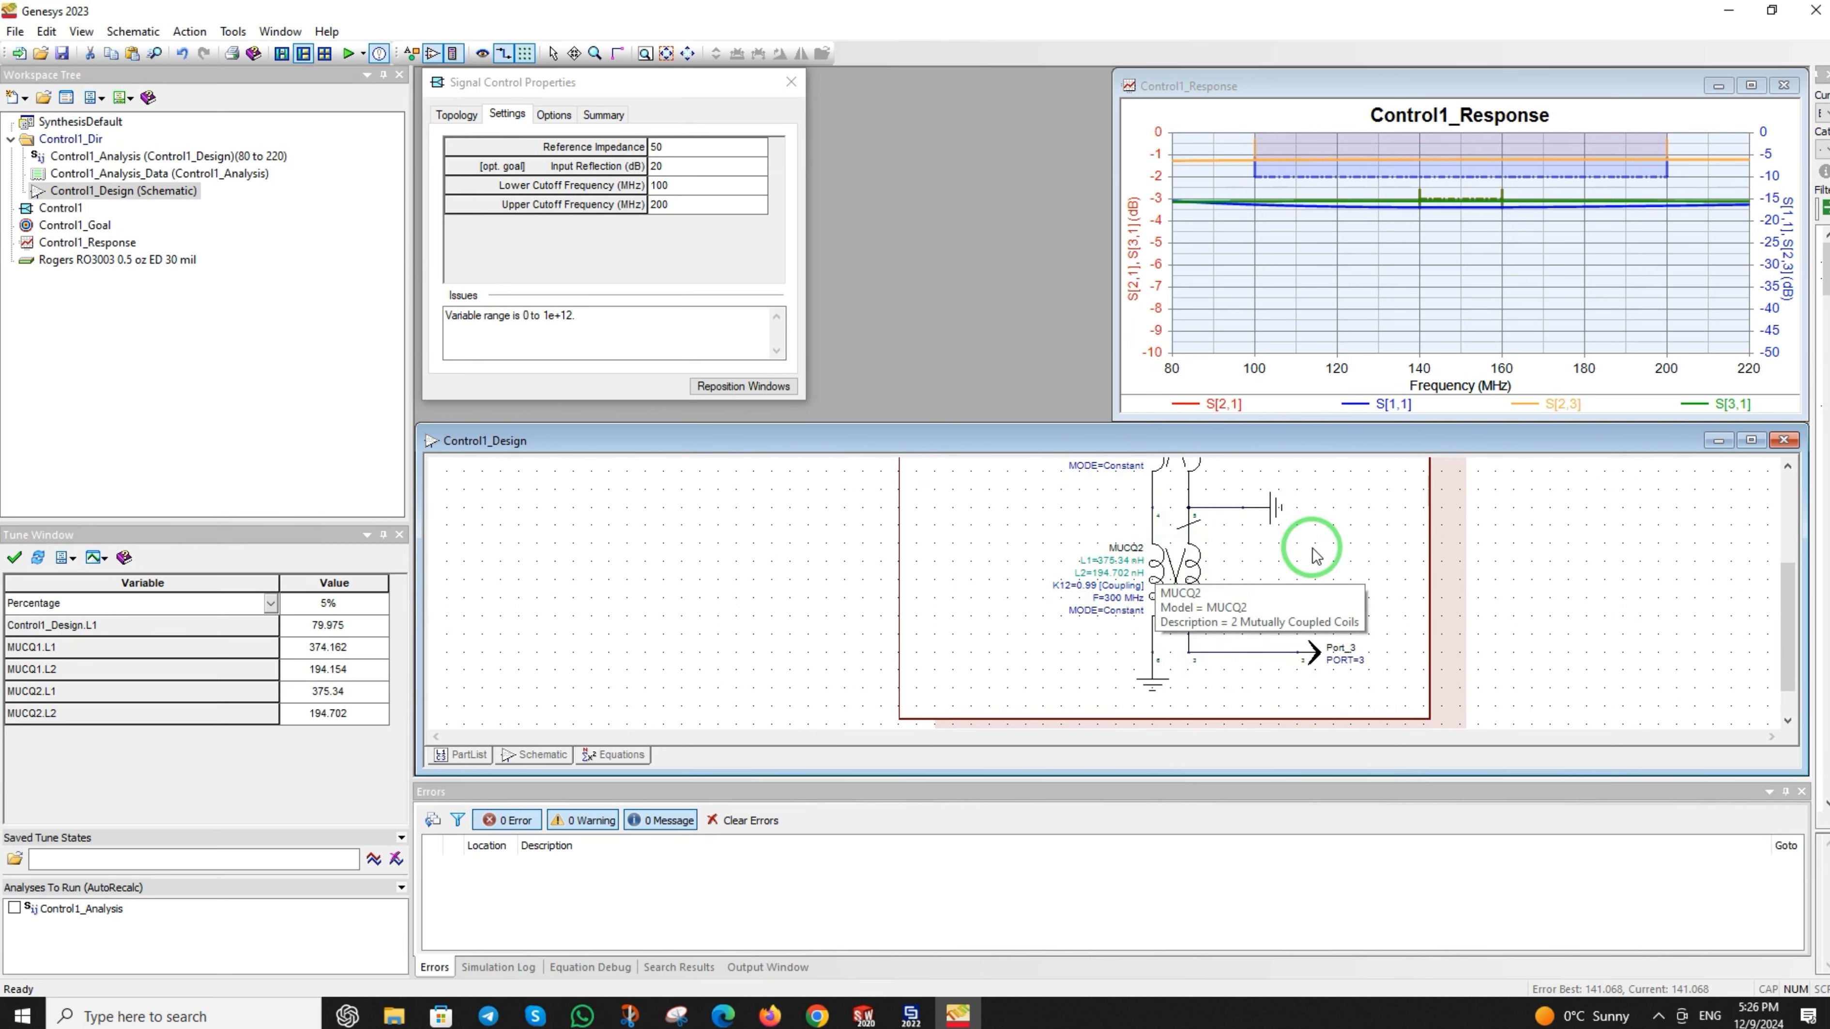
pyautogui.scroll(-2, 1316, 556)
pyautogui.scroll(-1, 1055, 587)
pyautogui.scroll(-1, 1050, 528)
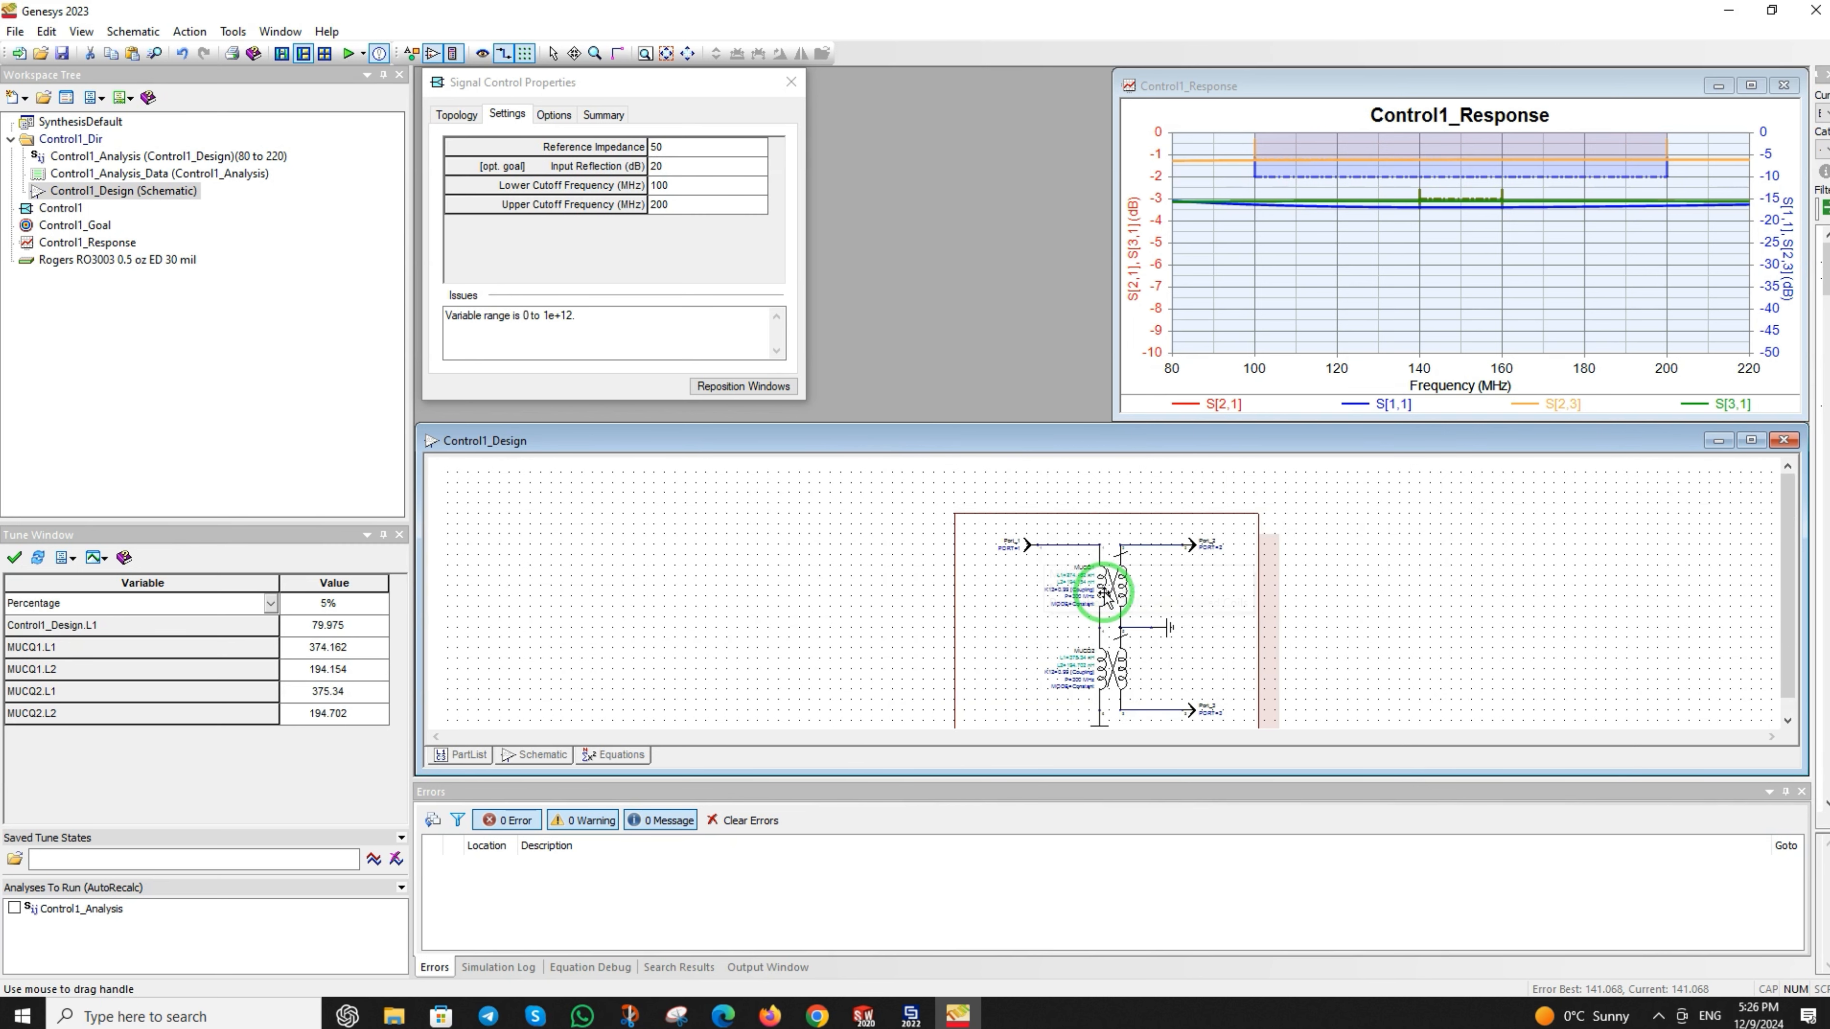
pyautogui.scroll(3, 1105, 592)
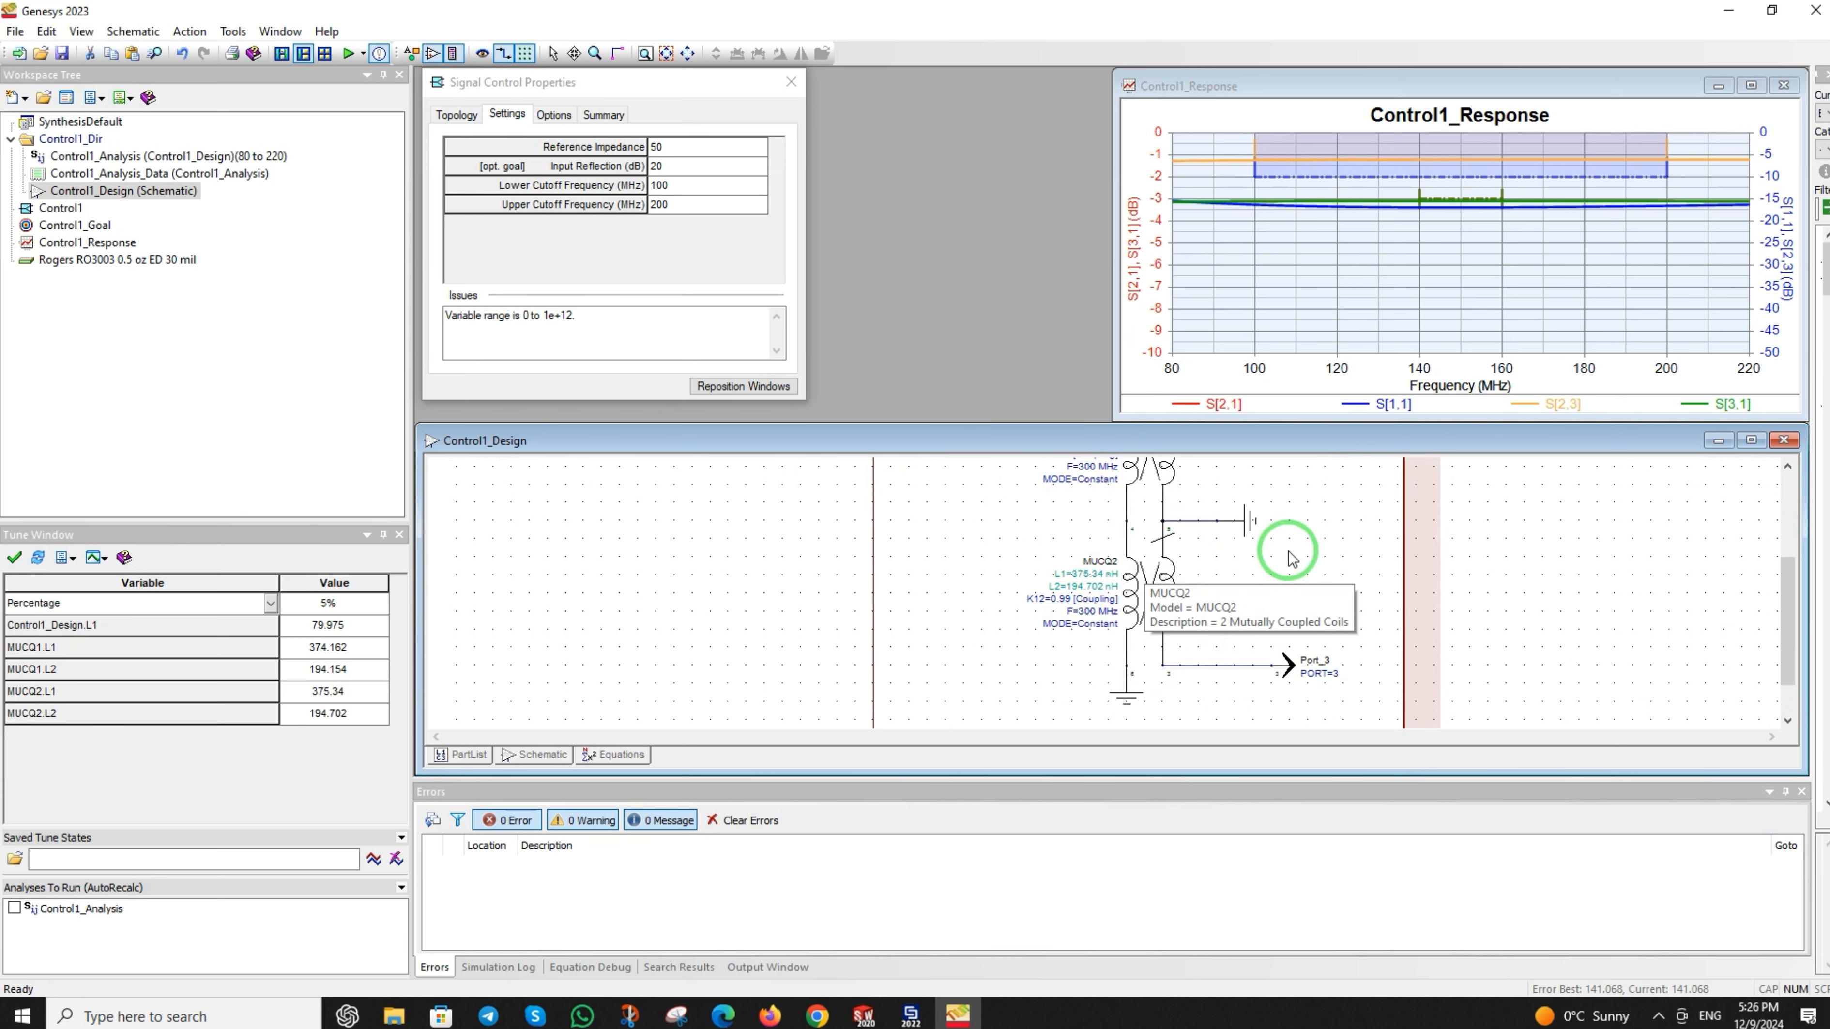
pyautogui.scroll(-2, 1083, 592)
pyautogui.scroll(2, 1103, 605)
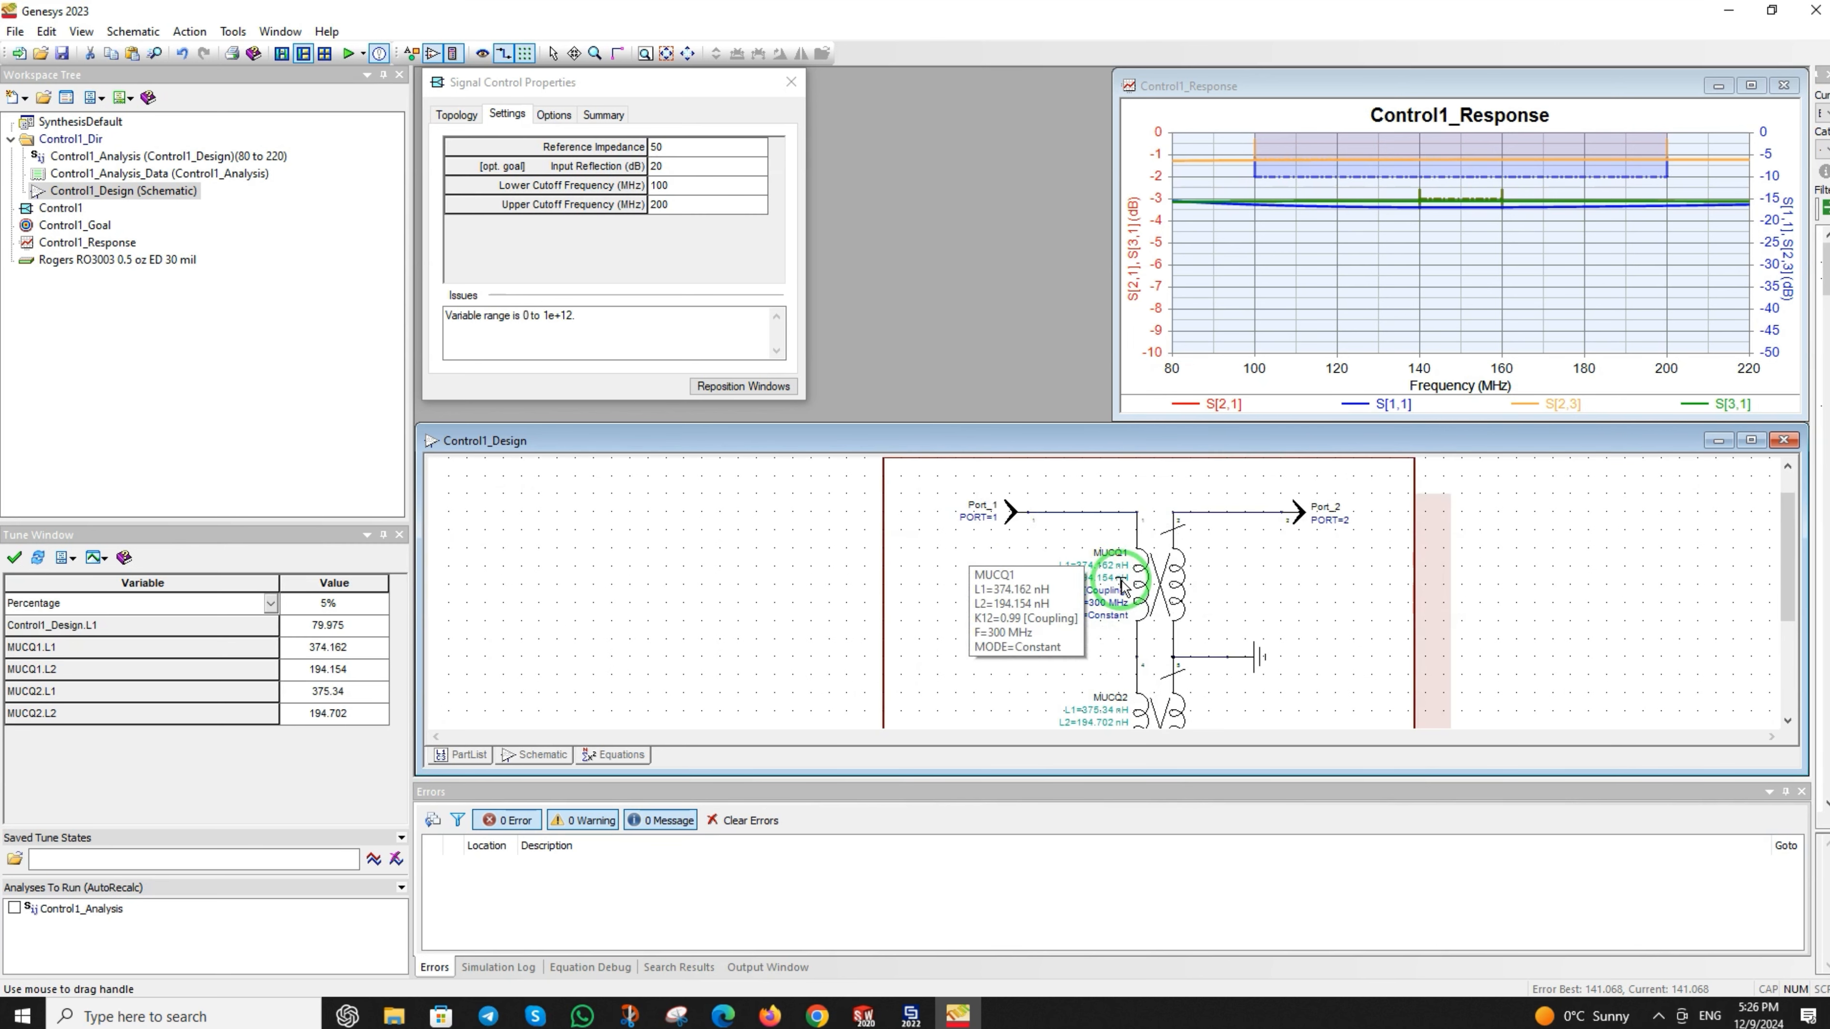
# - Examine the whole transformer balun schematic, from the input port through coupled coils MUCQ1 and MUCQ2 to the output ports and grounds
pyautogui.scroll(-1, 1055, 612)
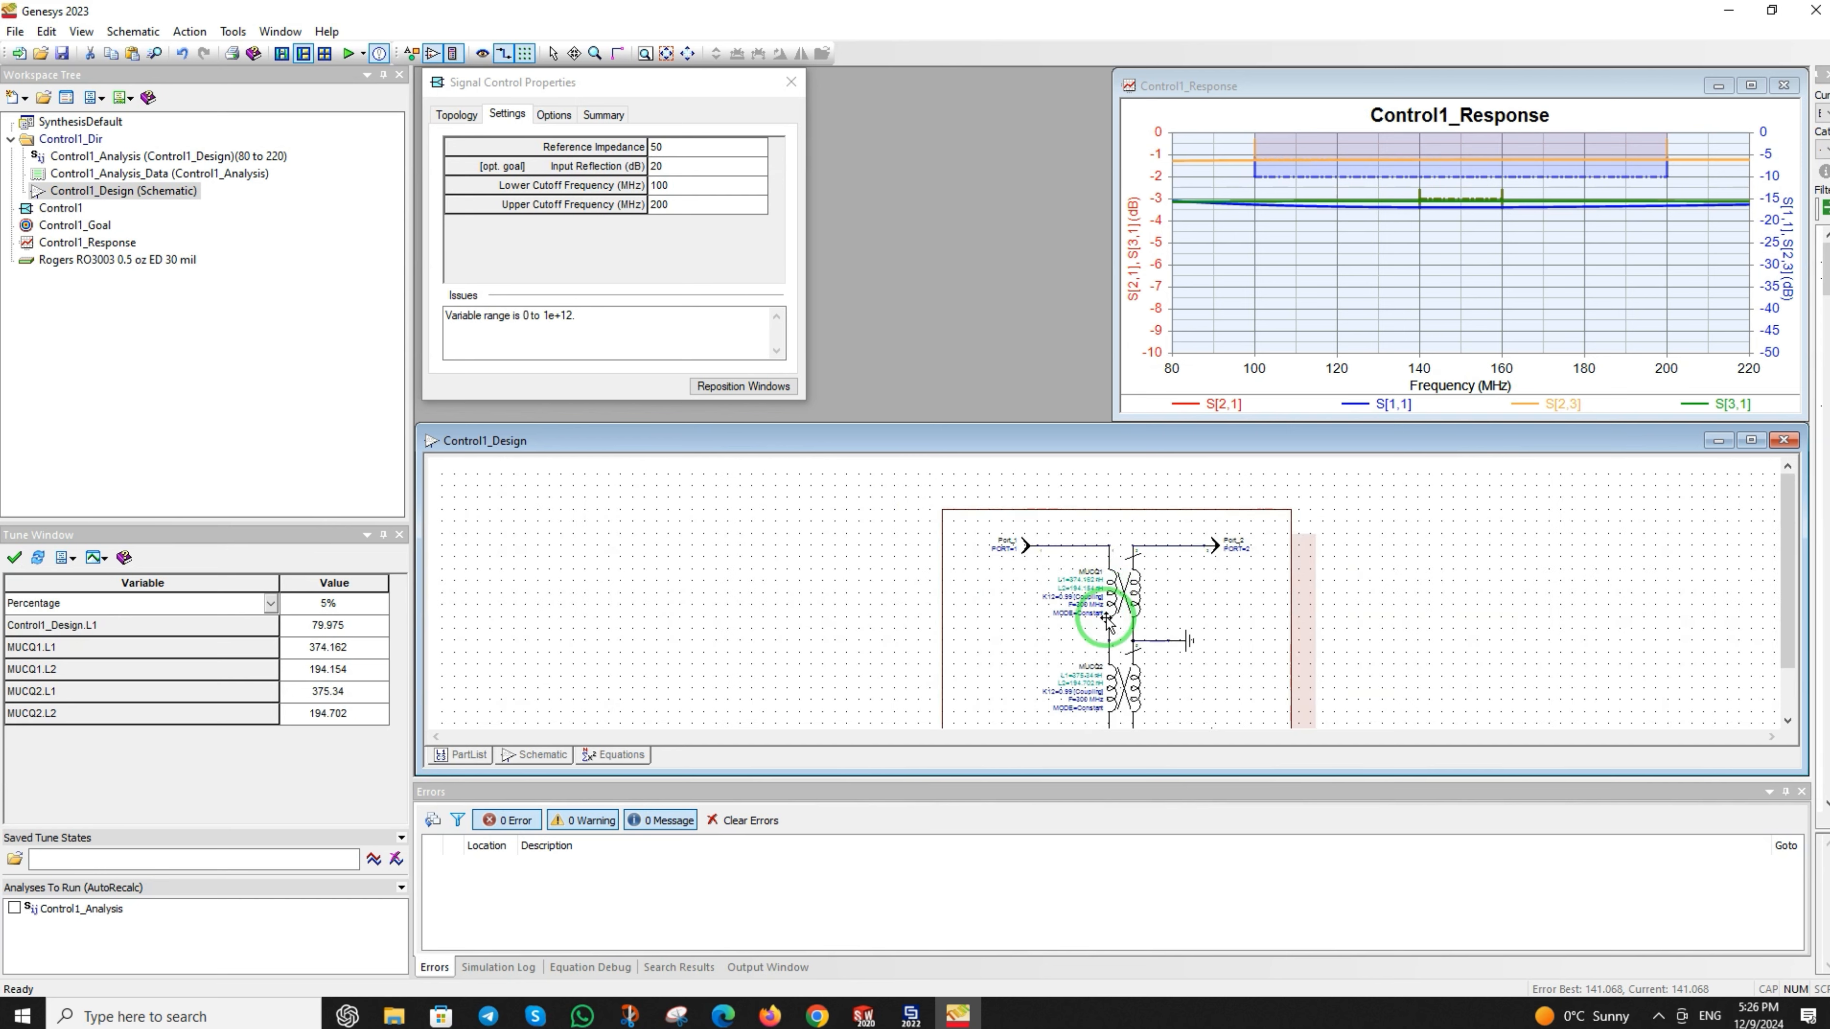
pyautogui.scroll(-3, 1109, 613)
pyautogui.scroll(3, 1107, 599)
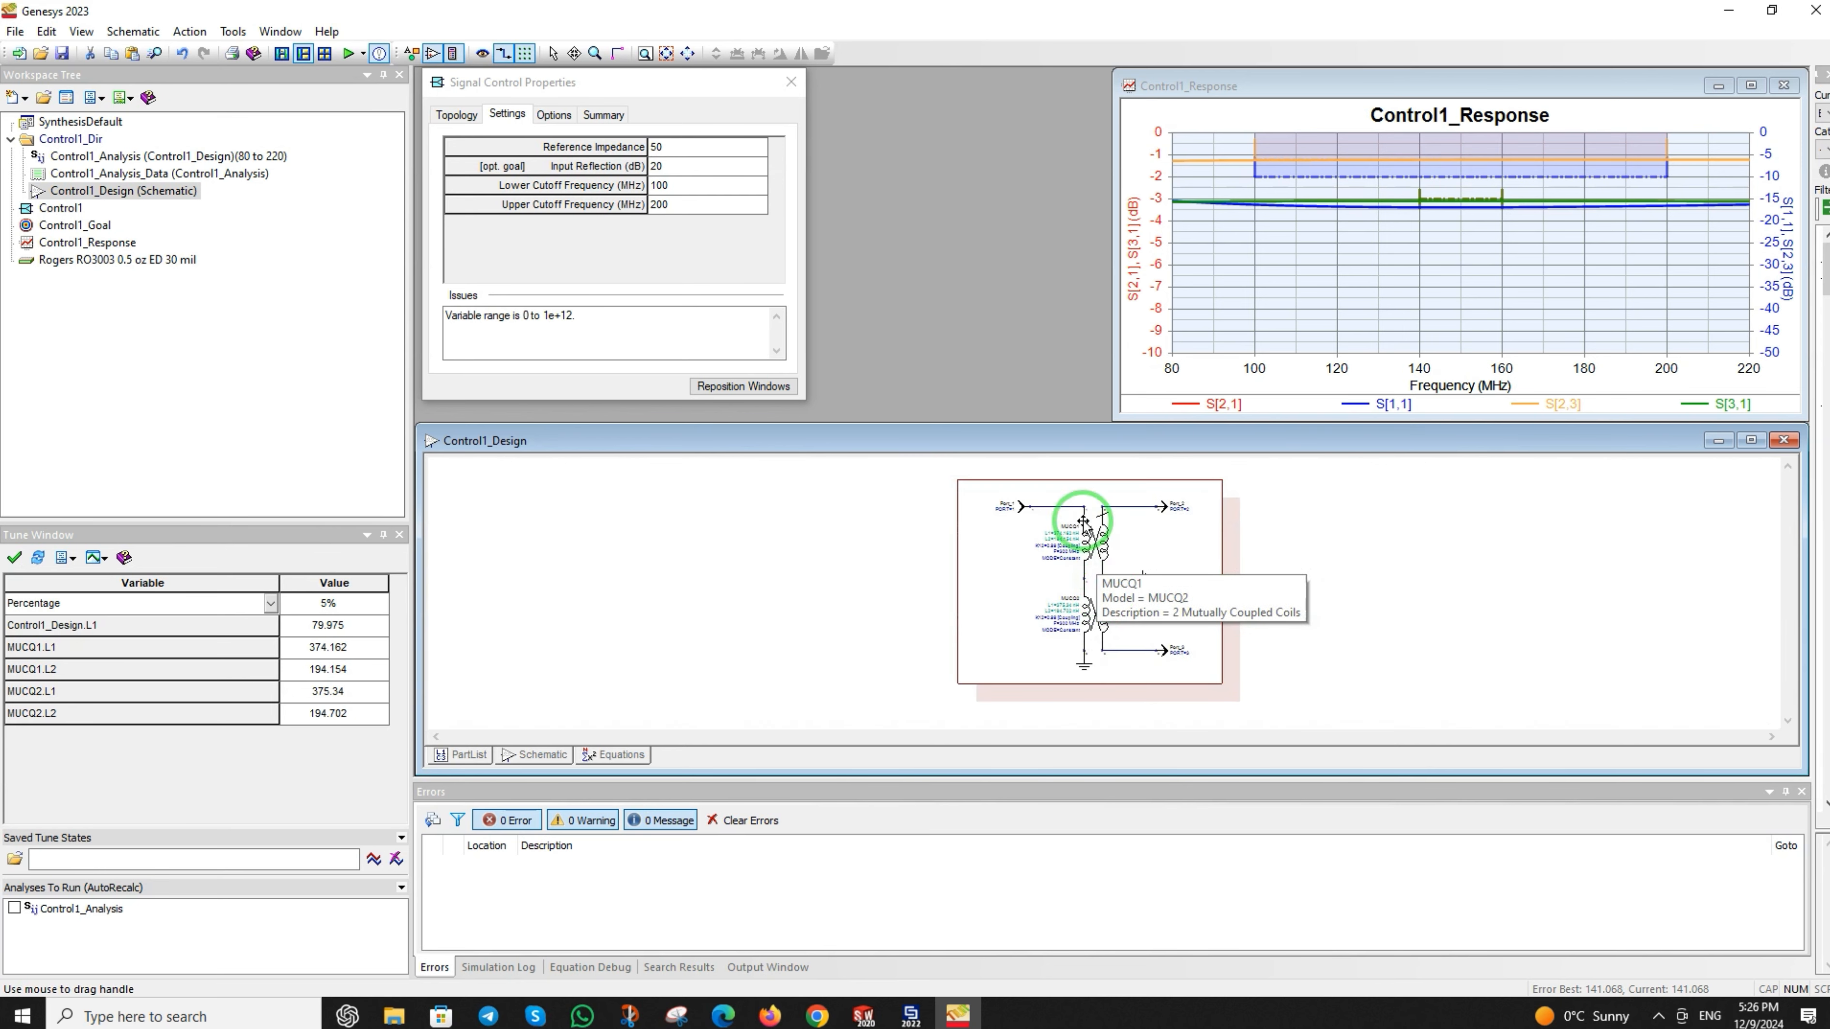
pyautogui.scroll(-1, 1092, 524)
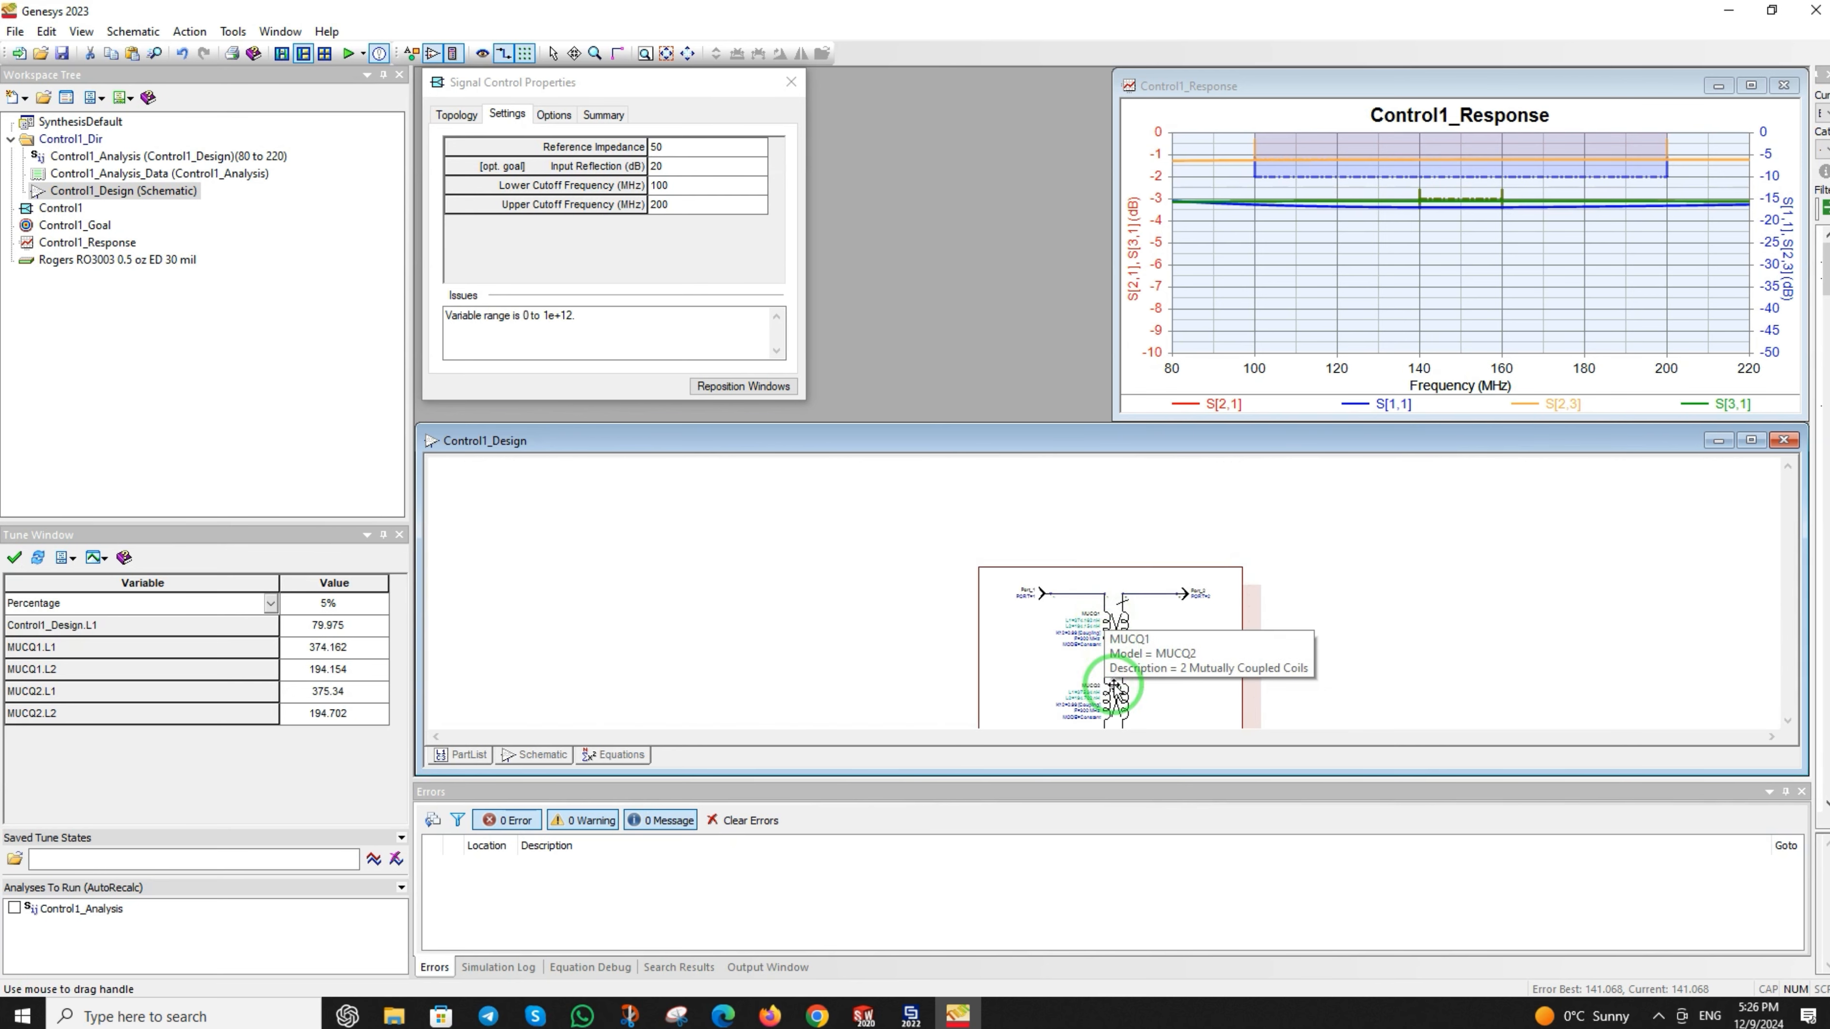
pyautogui.scroll(1, 1107, 683)
pyautogui.click(711, 563)
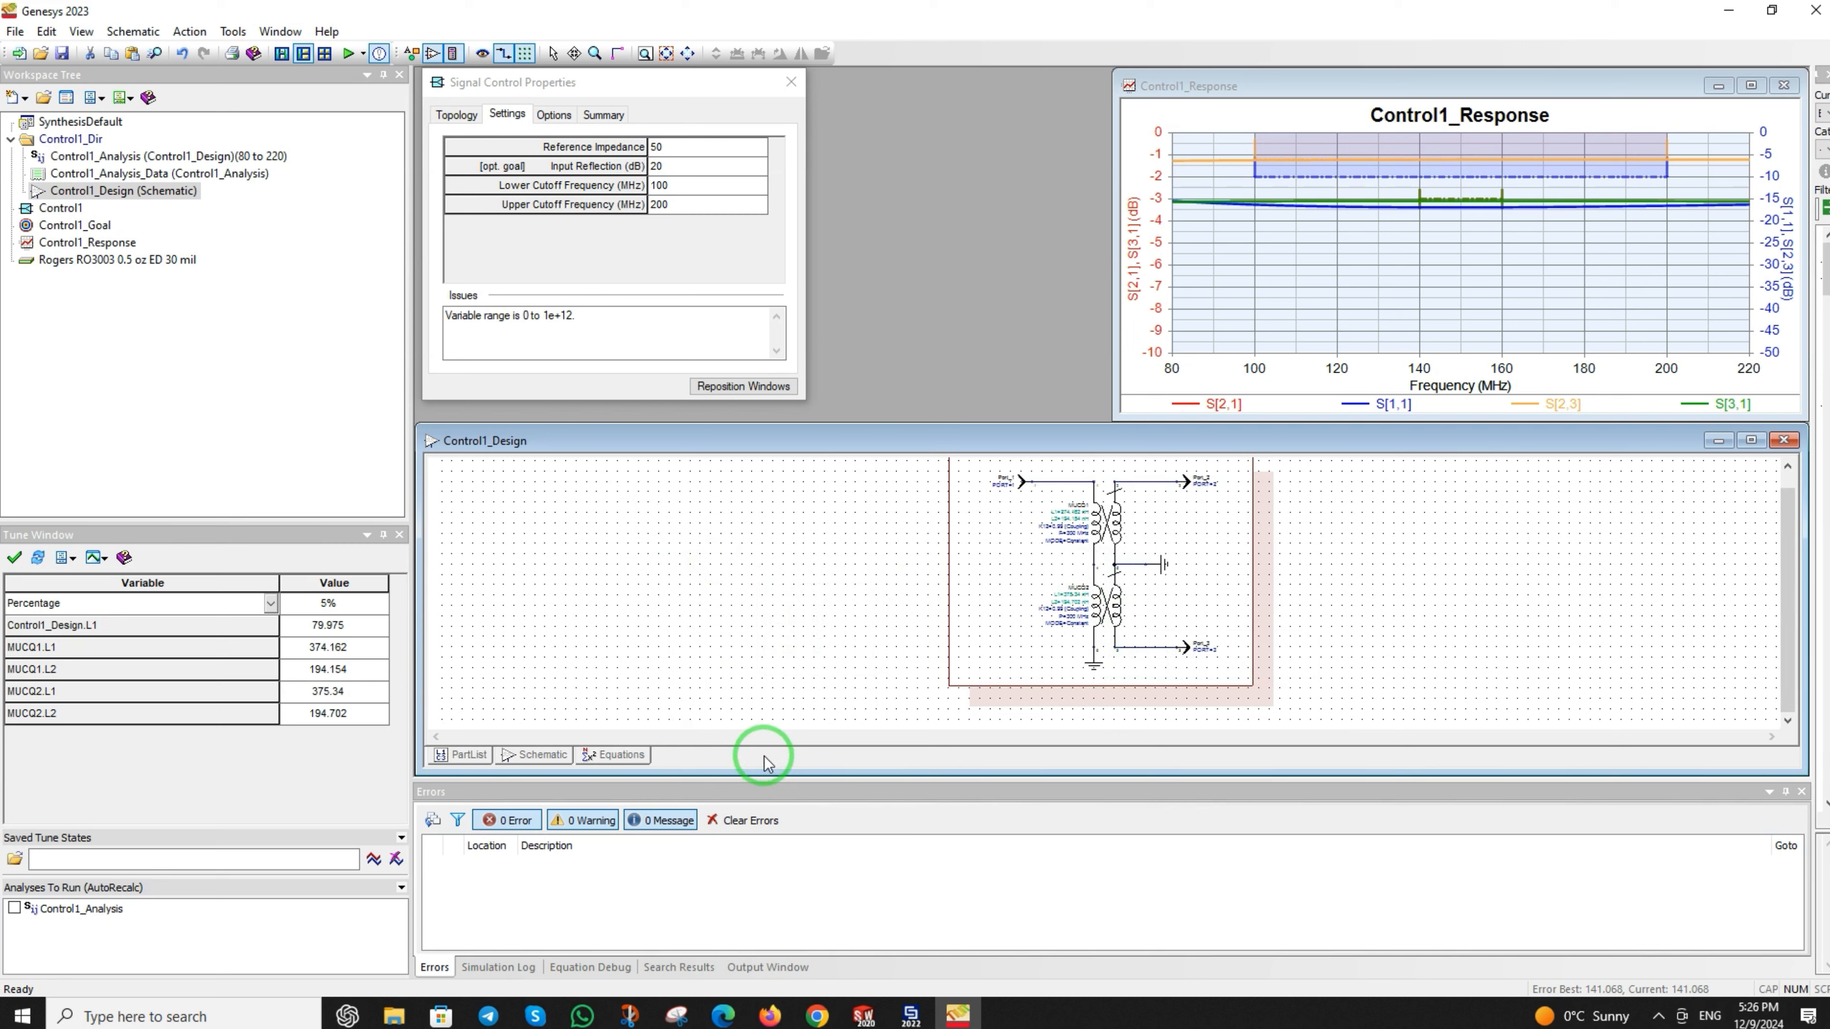
pyautogui.click(1089, 531)
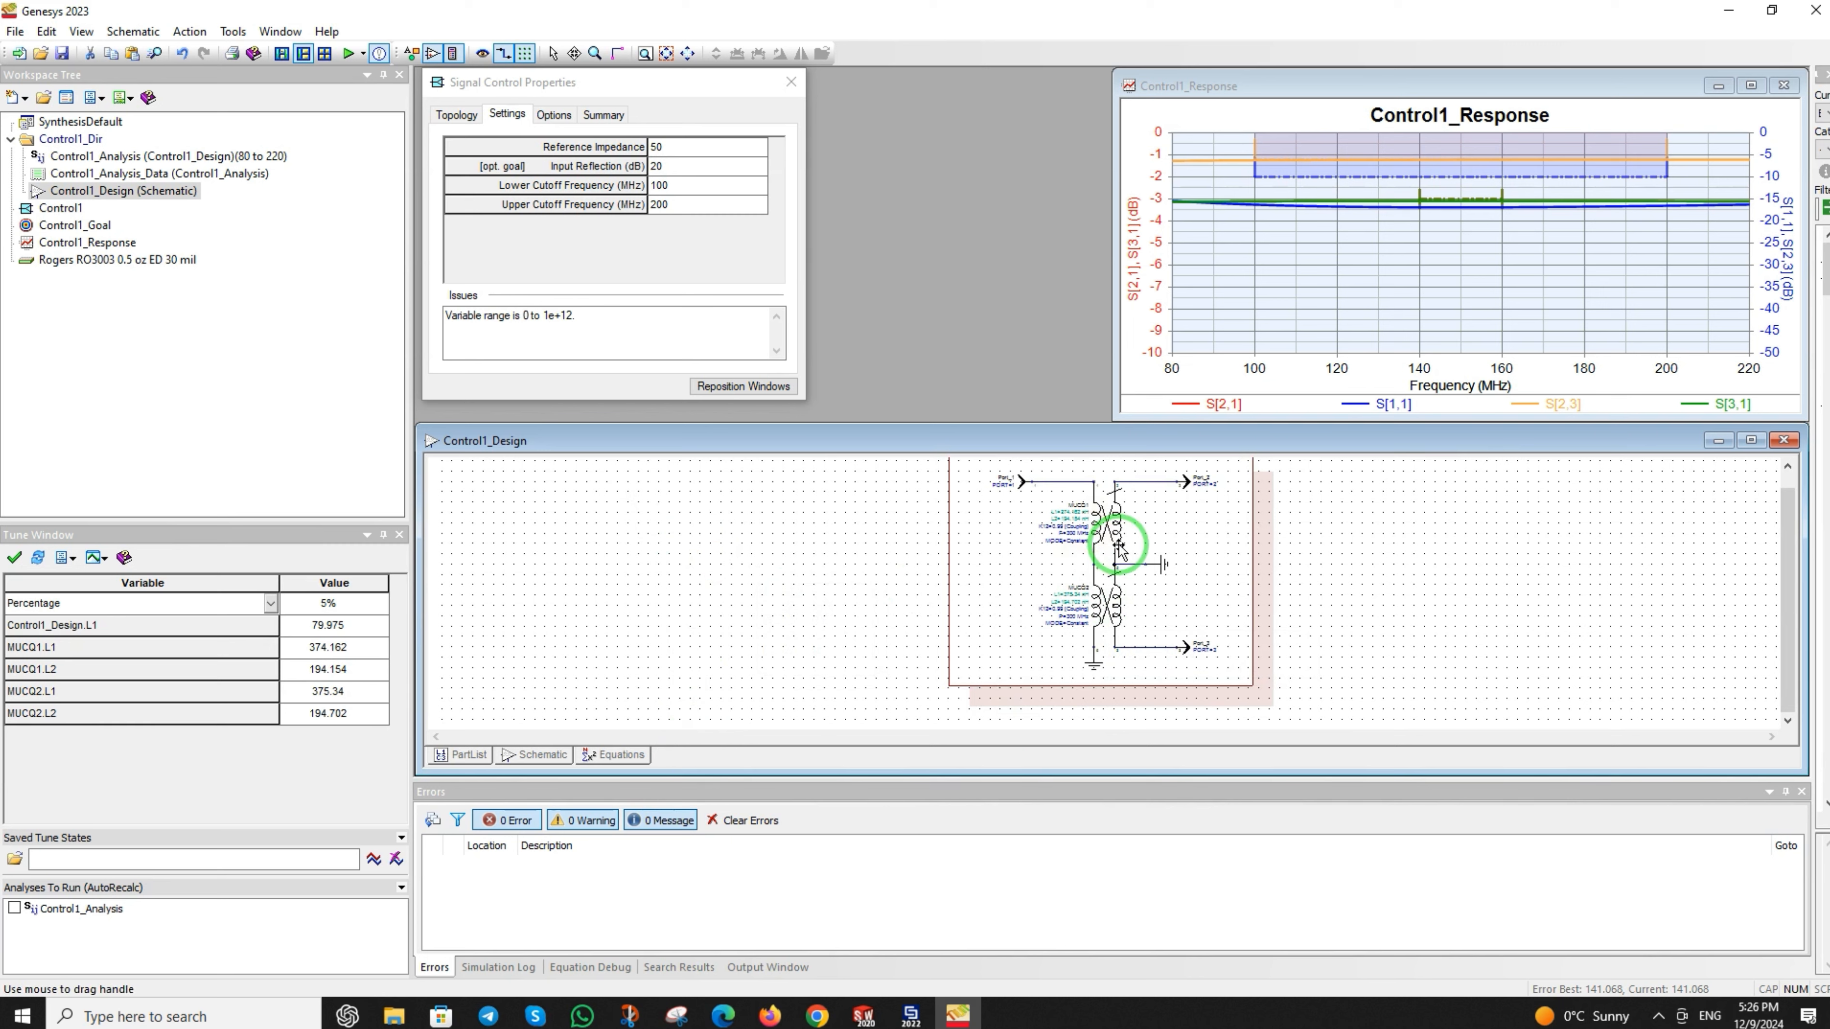
pyautogui.click(971, 590)
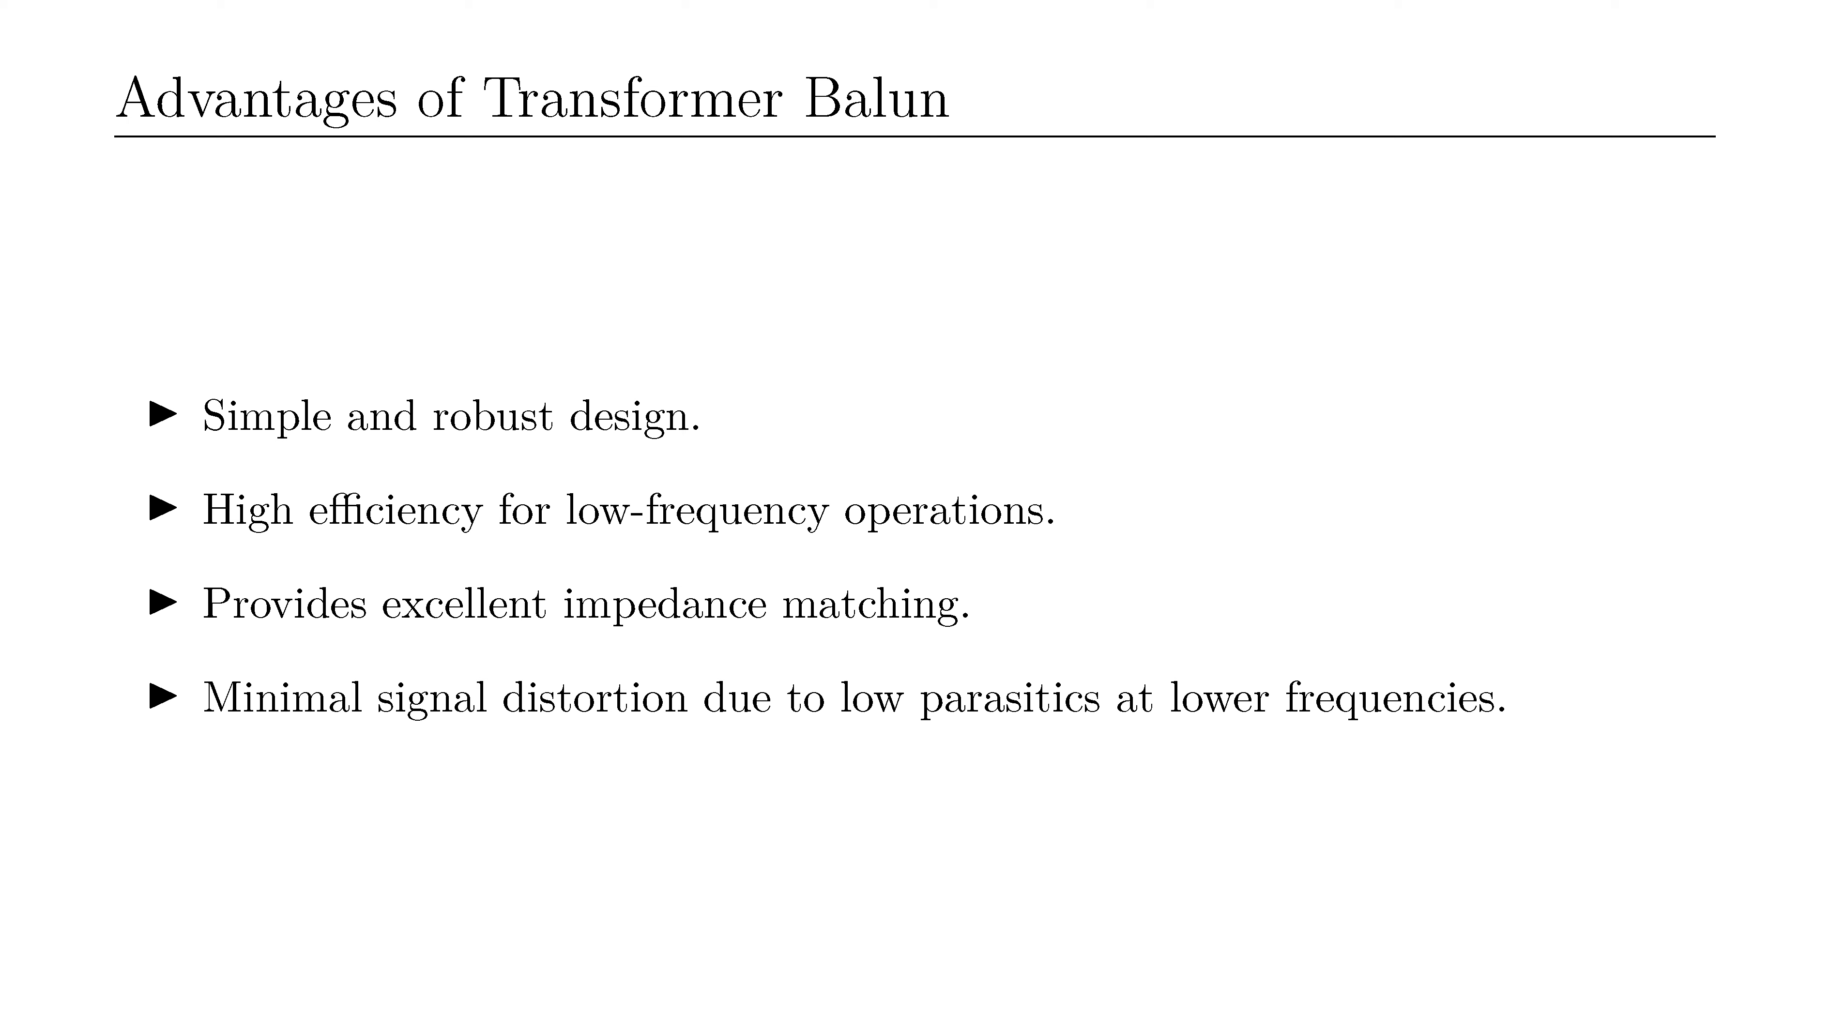